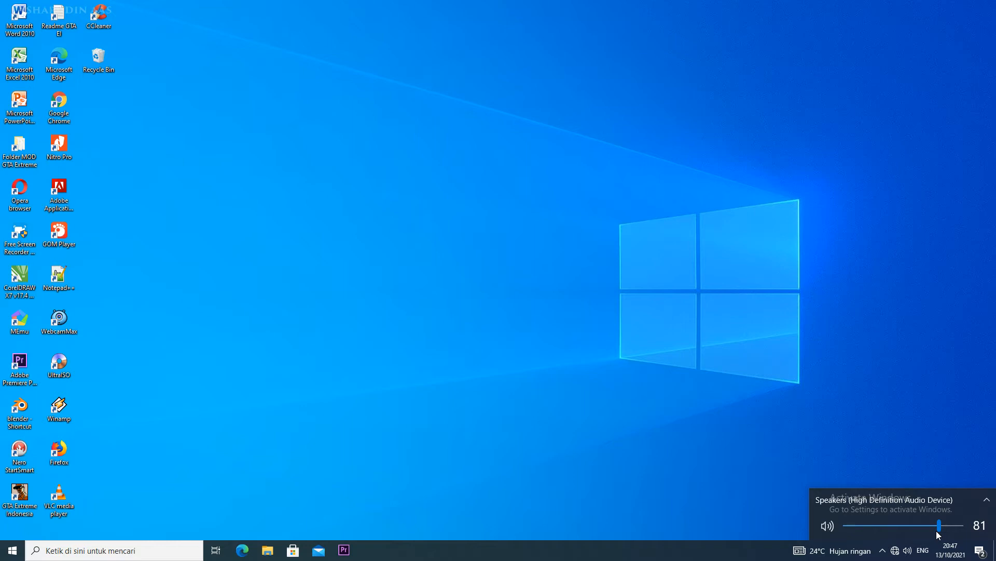
right_click(337, 198)
click(362, 229)
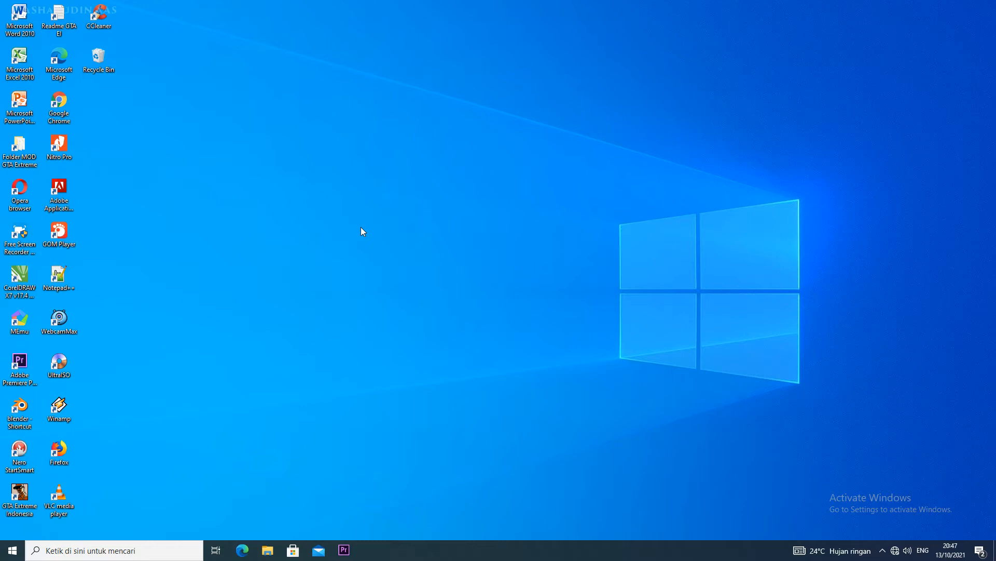
right_click(359, 174)
right_click(376, 202)
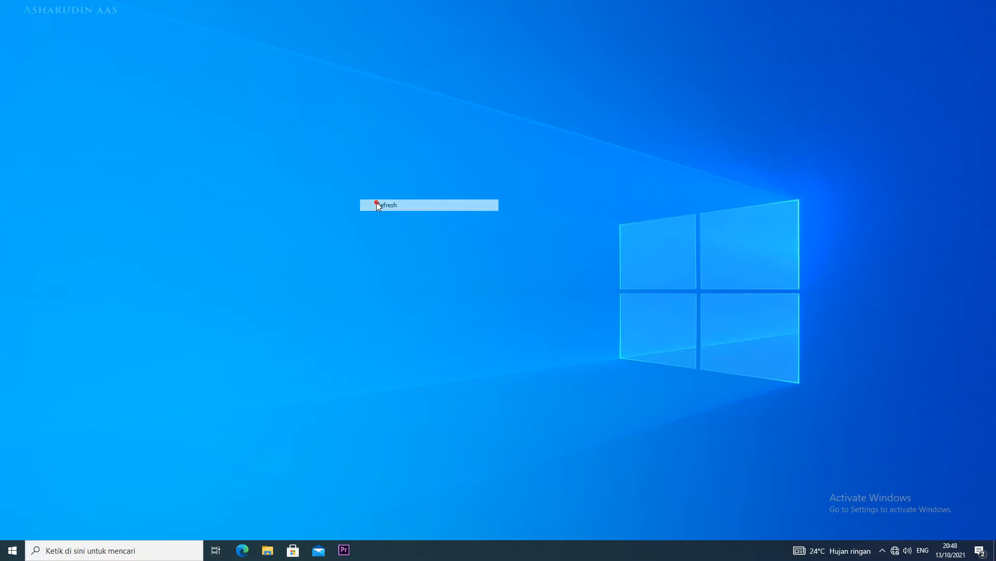
click(404, 231)
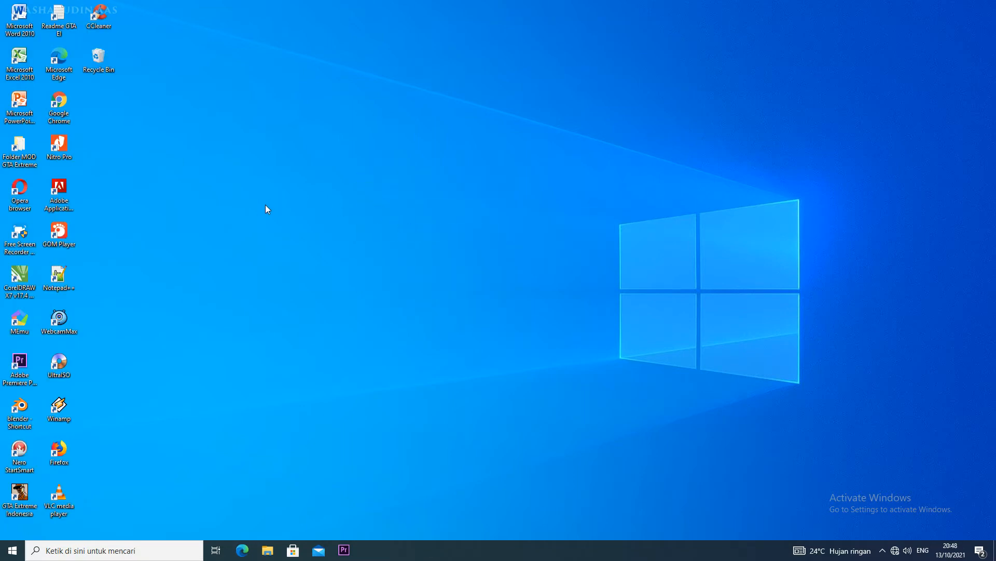
Step: Open Microsoft Excel 2010 with a blank workbook and close the Office activation wizard
double_click(21, 72)
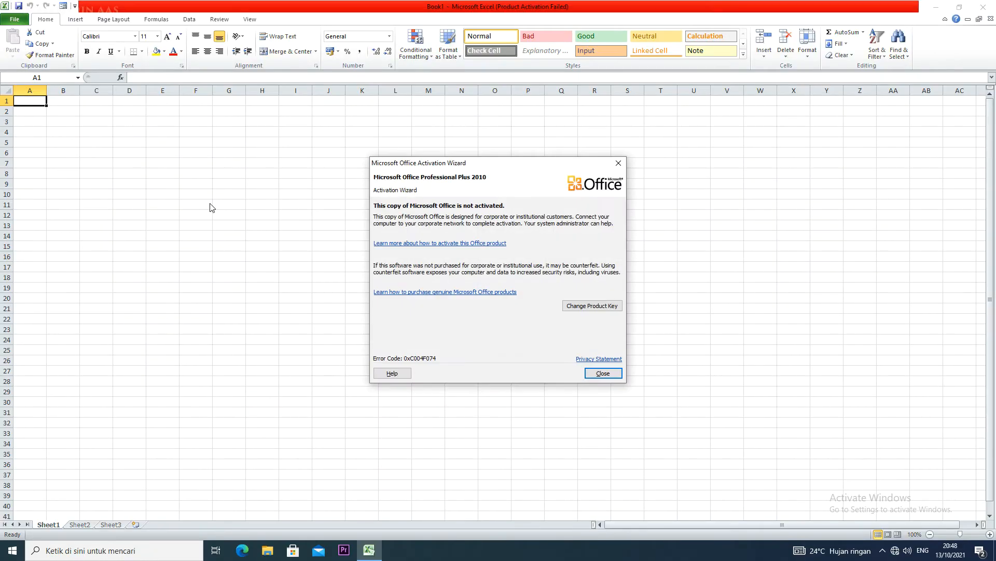
click(603, 373)
scroll(392, 327, up, 10)
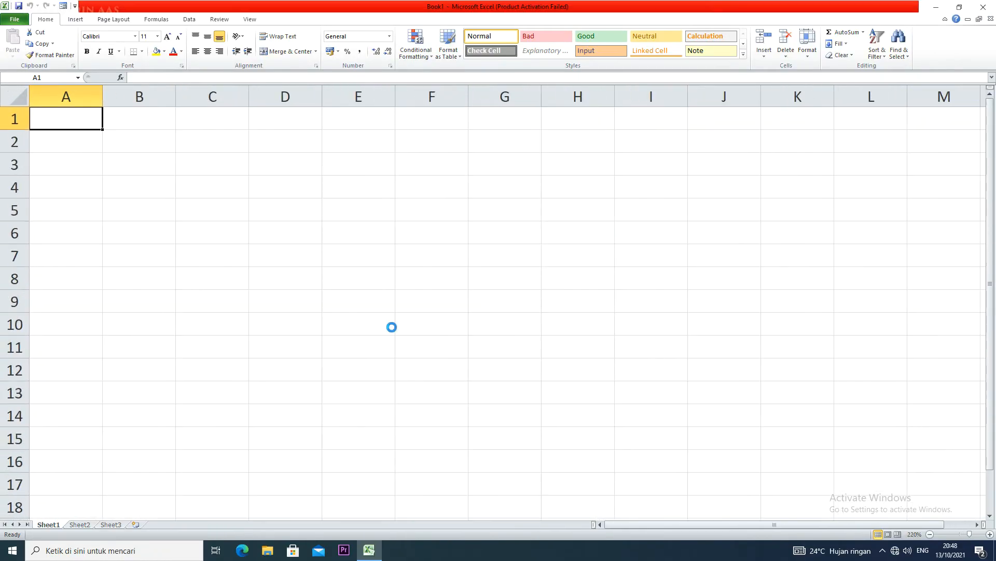
scroll(392, 327, up, 3)
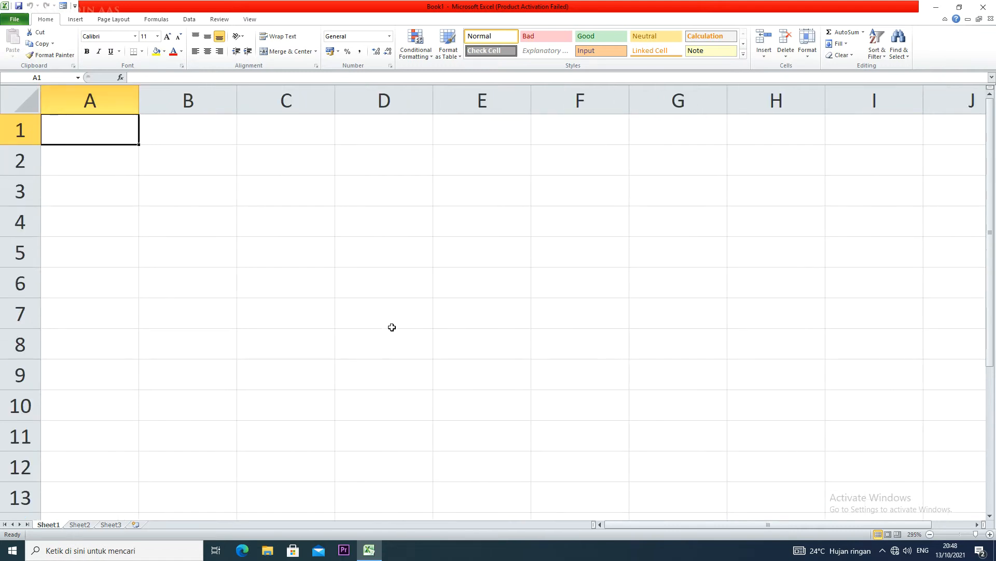
Step: Narrow column A and widen columns B, C and D, with D about 17.57 wide
drag(139, 100, 78, 100)
drag(176, 98, 226, 100)
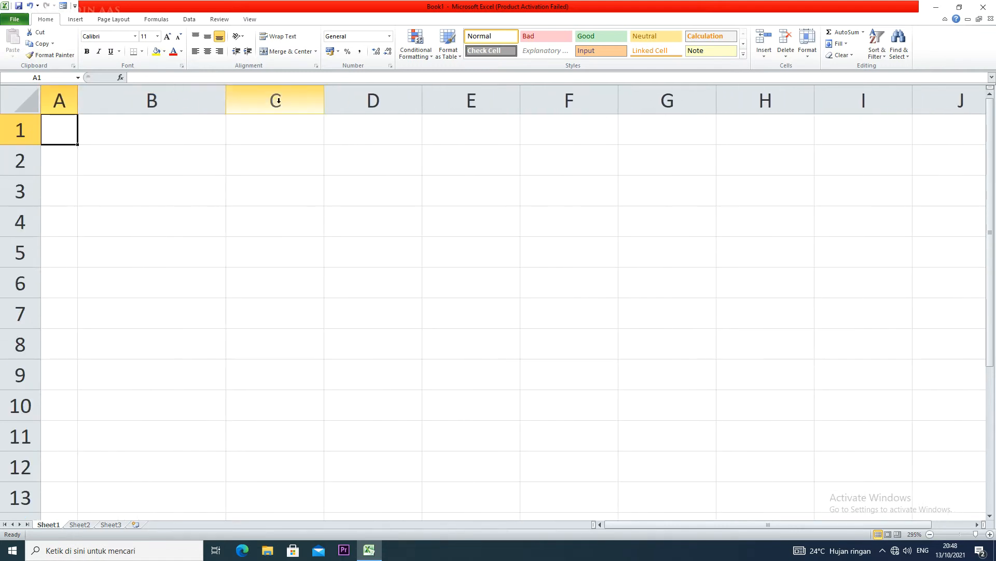
drag(324, 100, 423, 100)
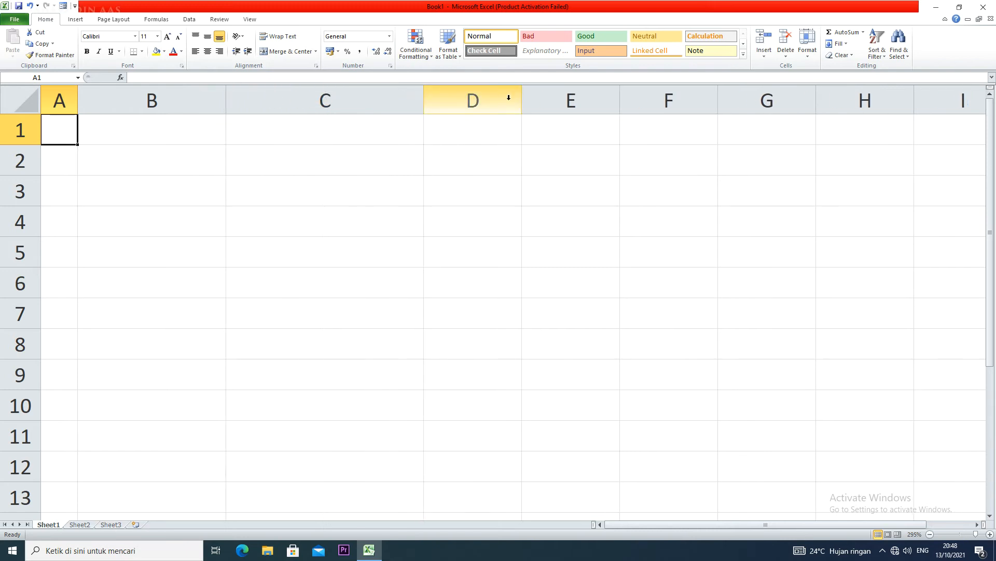
drag(522, 101, 619, 105)
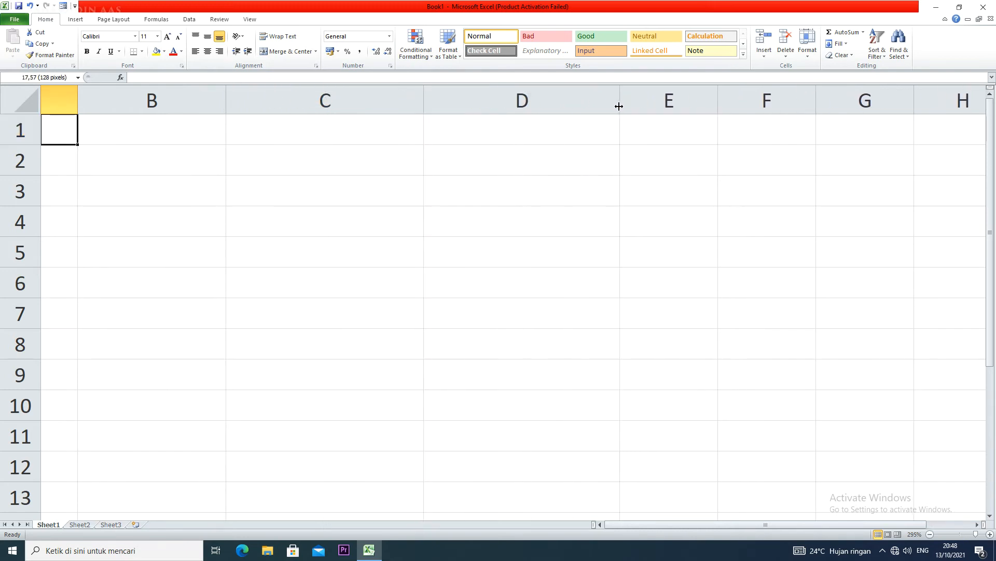
Step: Enter the headers "No" in A1 and "Nama" in B1
text(no)
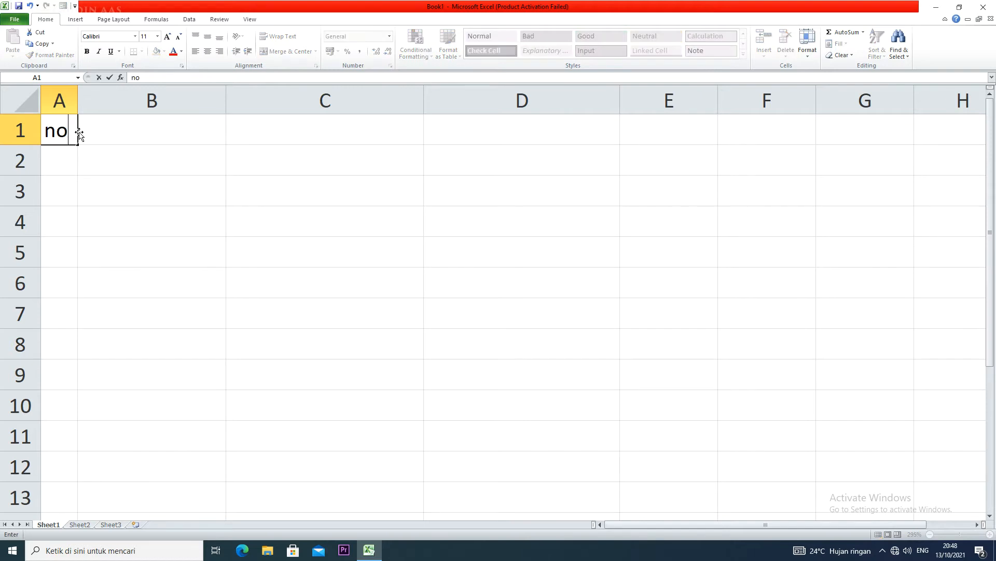
key(BackSpace)
key(BackSpace)
text(No)
key(Tab)
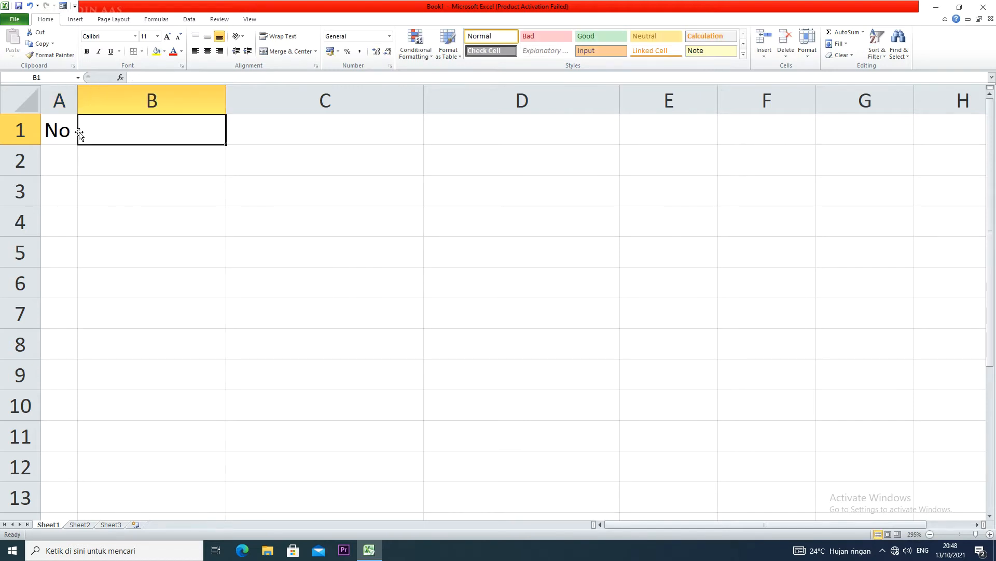
text(Nama)
key(Tab)
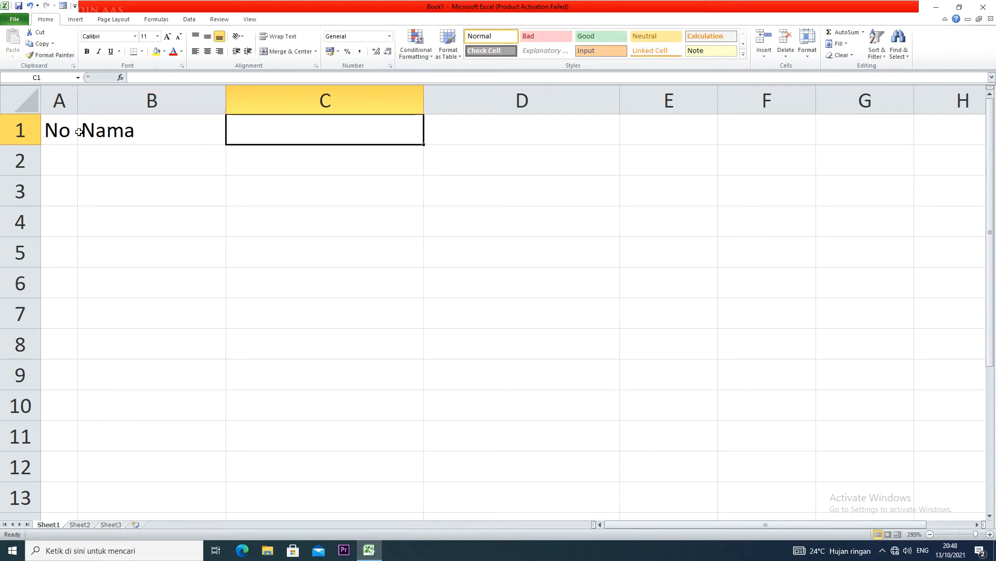
Step: Enter the headers "Nilai 1", "Nilai 2" and "Rata-rata" in C1:E1 and centre the header row A1:E1
text(Nilai)
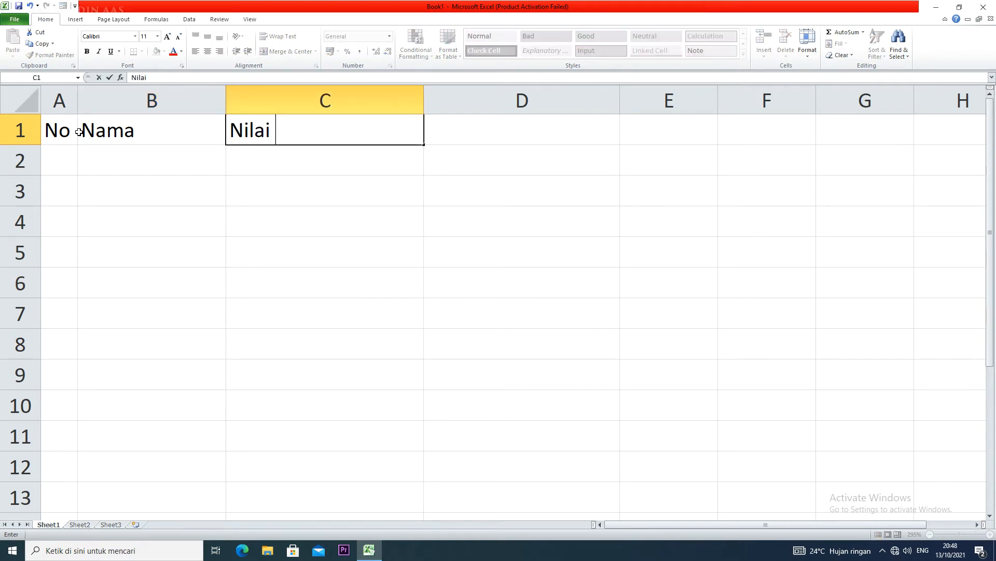
text( 1)
key(Tab)
text(Nila)
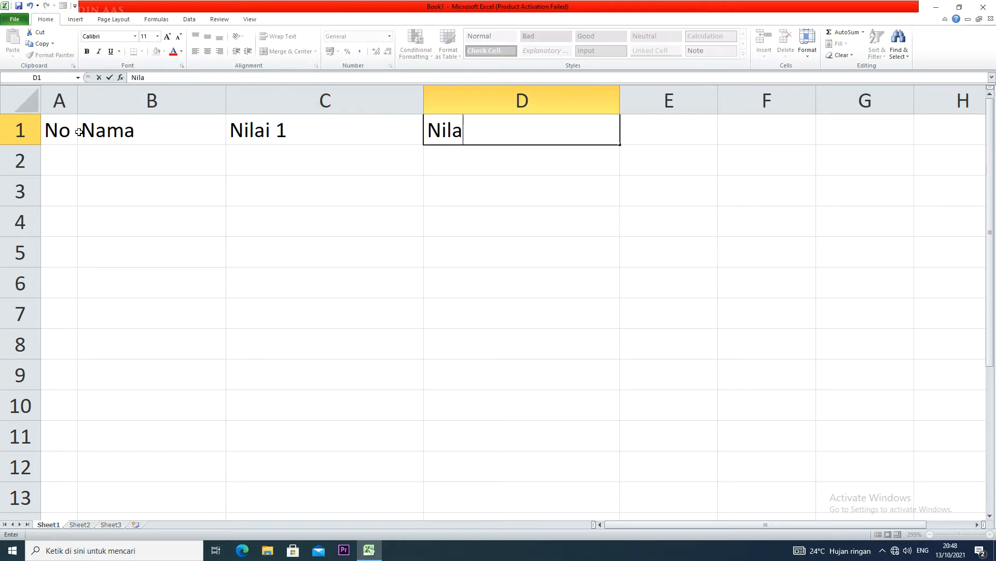
text(i 2)
key(Tab)
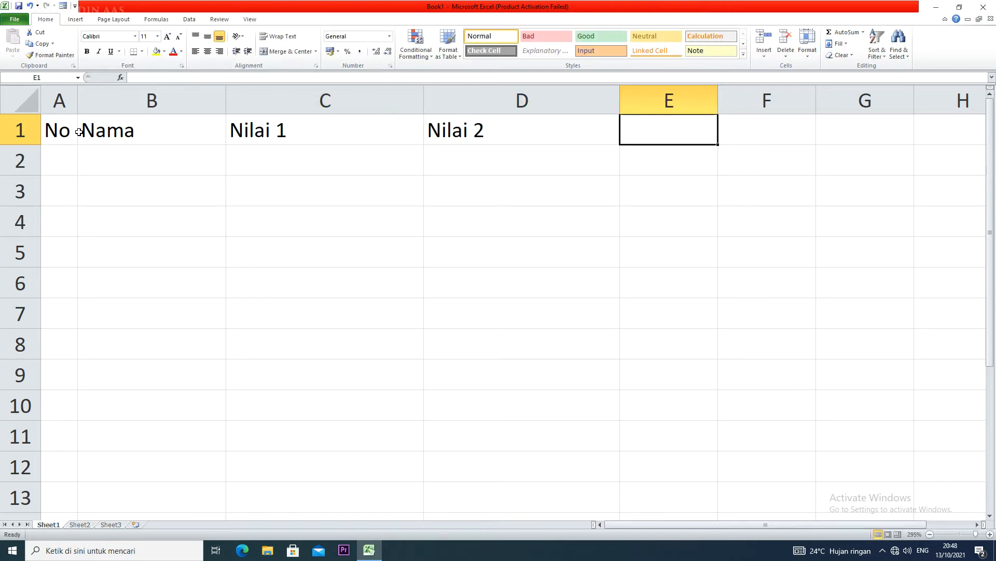
text(Rata)
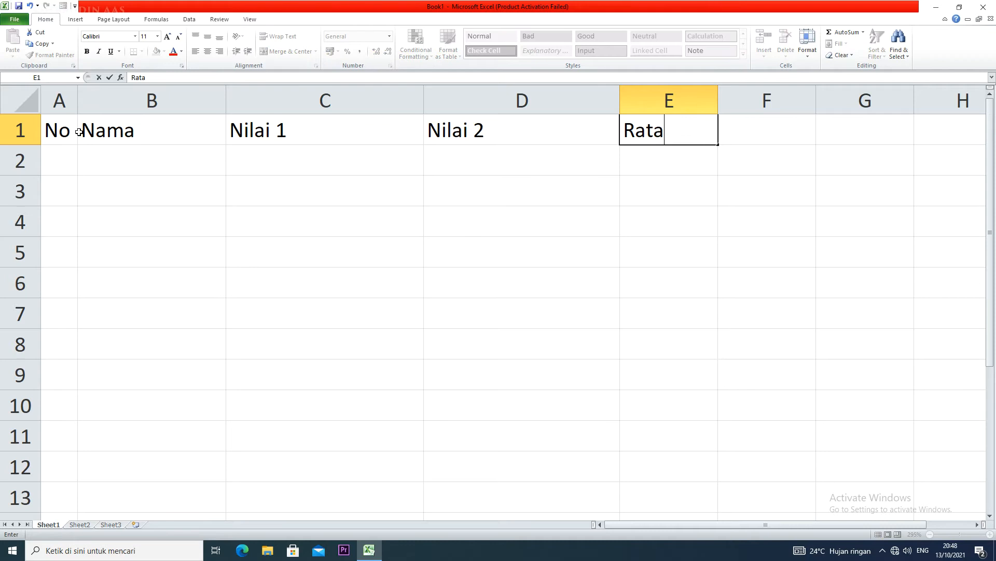
text(-rata)
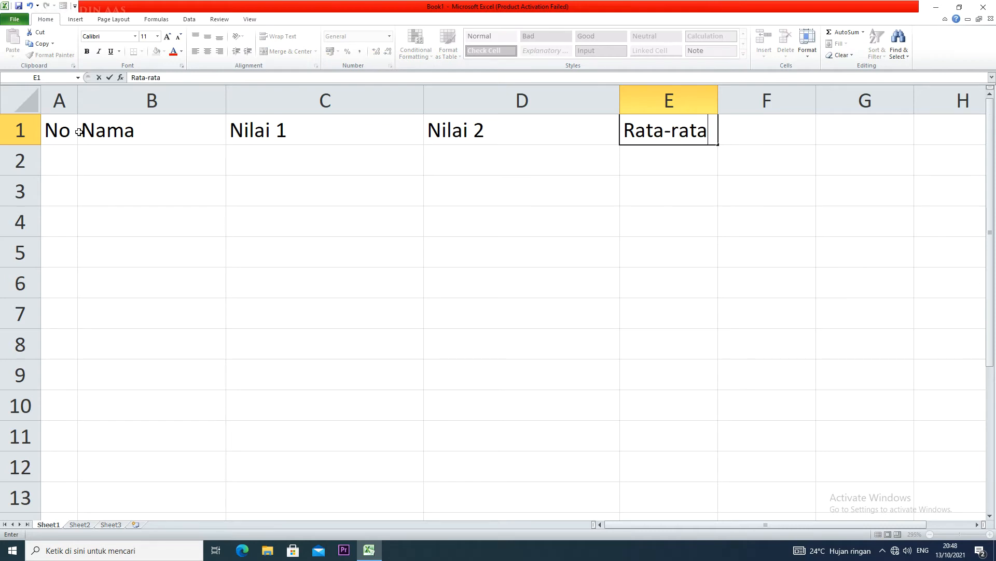
drag(60, 132, 634, 134)
click(208, 52)
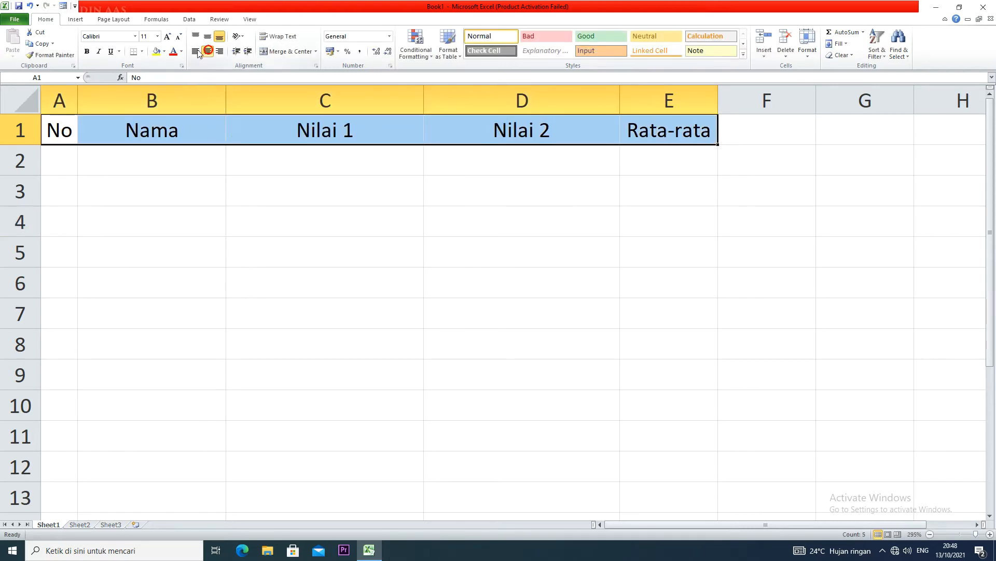
Step: Apply All Borders to A1:E9 and fill the header cells A1:D1 with yellow
drag(57, 129, 656, 372)
click(142, 51)
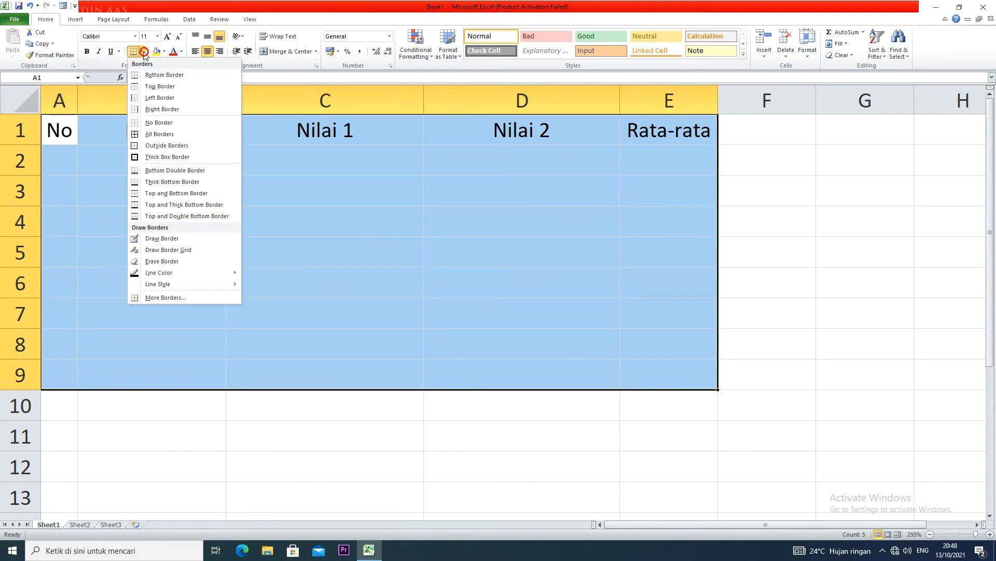
click(152, 135)
click(210, 183)
drag(57, 130, 597, 129)
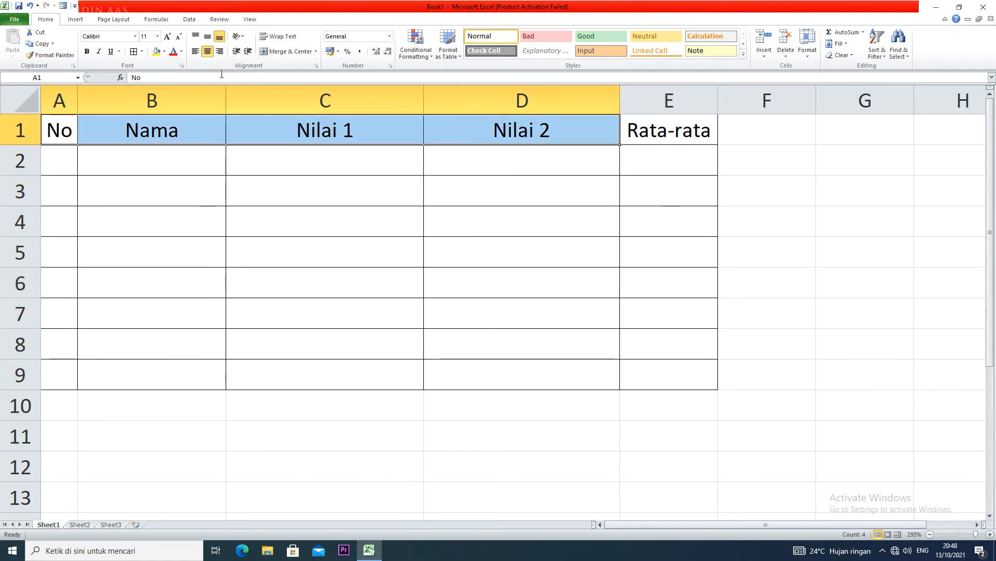
click(156, 51)
Step: Number the rows 1 to 8 in A2:A9 by entering 1 and 2 and extending the series
click(56, 169)
text(1)
key(Return)
text(2)
drag(62, 167, 81, 386)
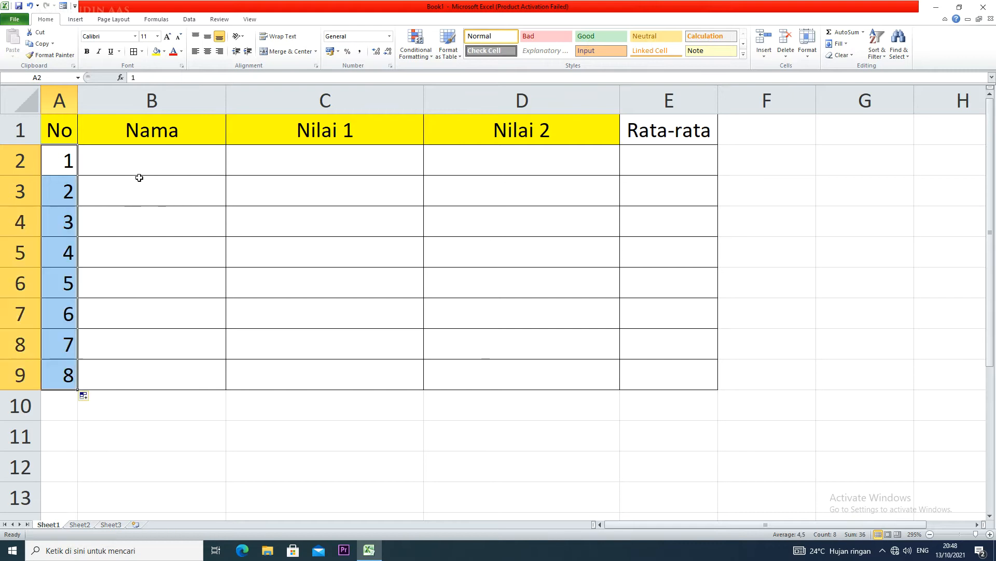
Step: Enter the letters a through h one per row in the Nama column, B2:B9, and centre them
click(146, 161)
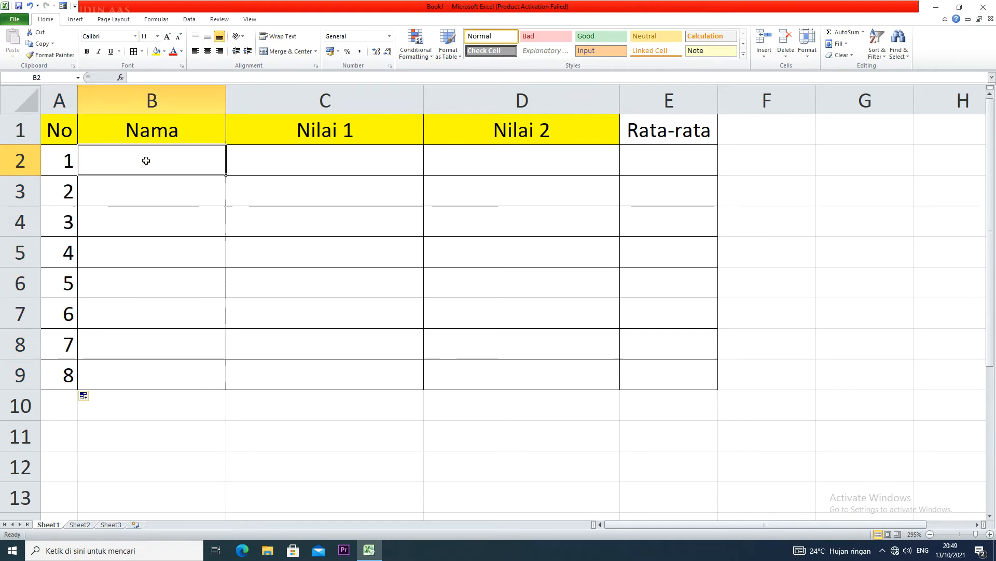
text(a)
key(Return)
text(b)
key(Return)
text(c)
key(Return)
text(d)
key(Return)
text(e)
key(Return)
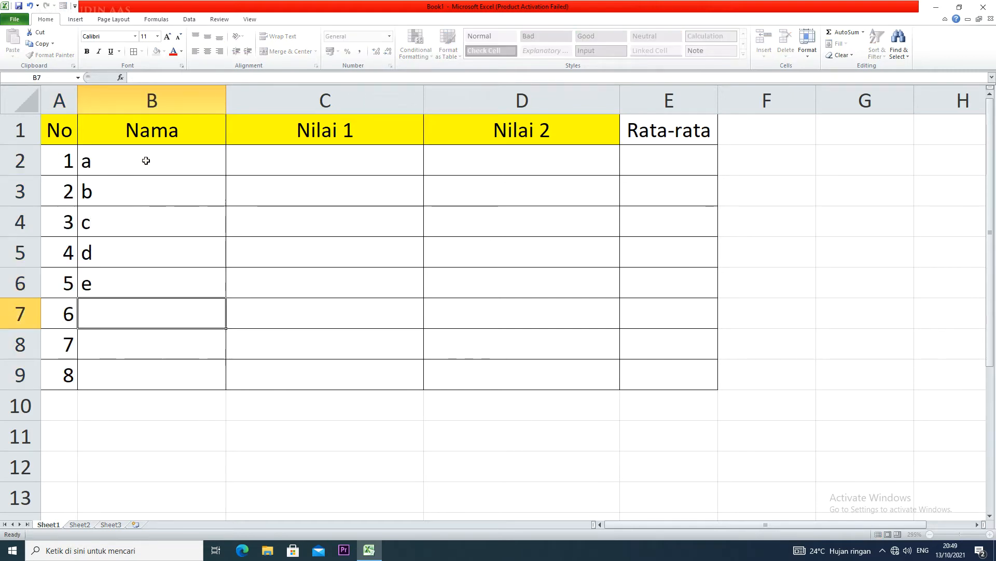
text(f)
key(Return)
text(g)
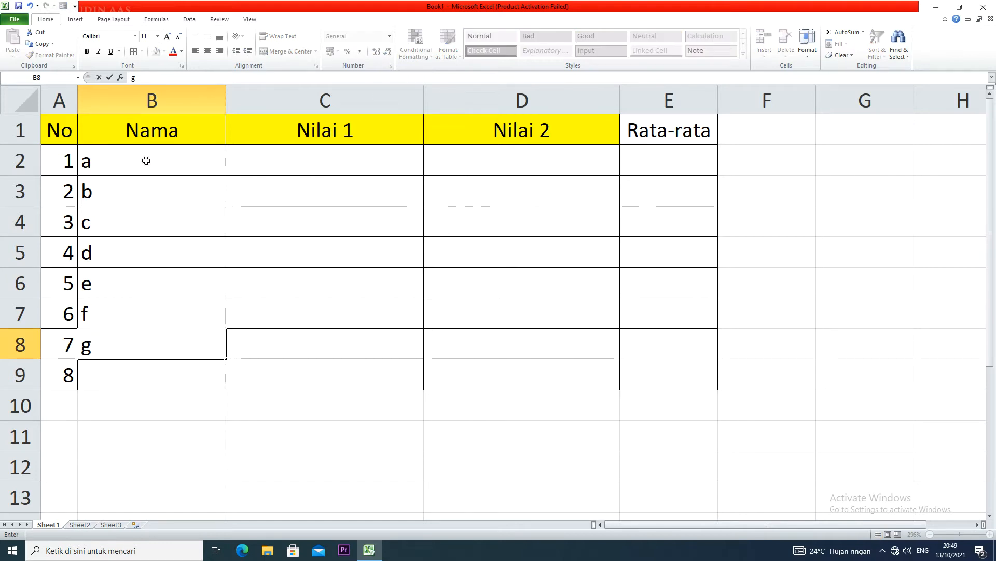
key(Return)
text(h)
drag(146, 160, 170, 375)
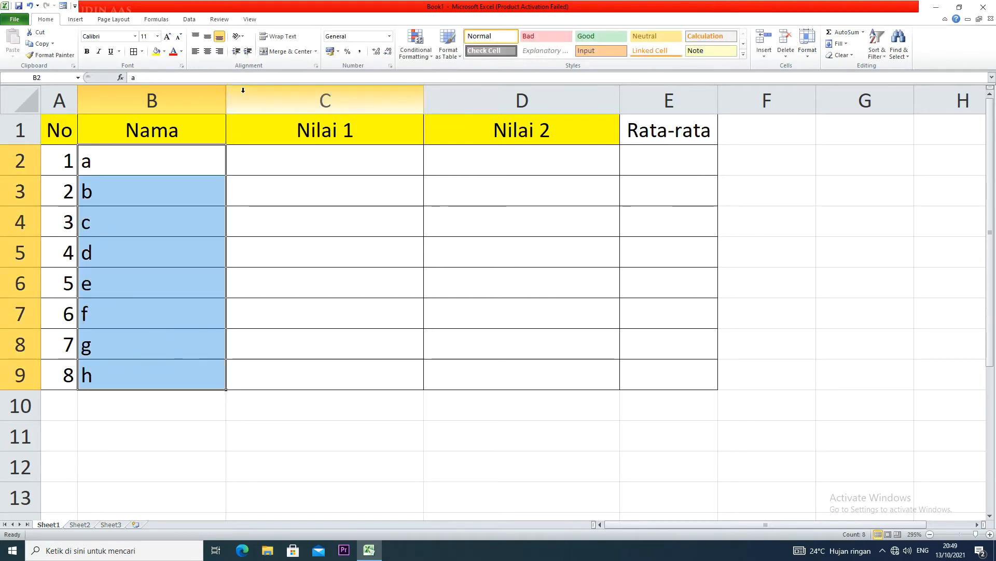
click(207, 51)
Step: Enter the scores for row a: 76 in C2 under Nilai 1 and 77 in D2 under Nilai 2
click(294, 162)
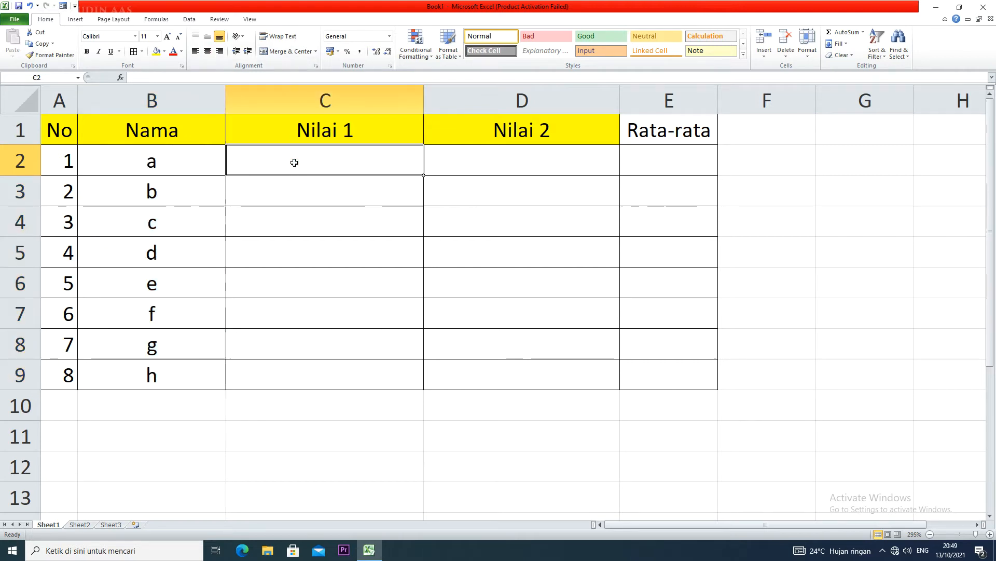
text(76)
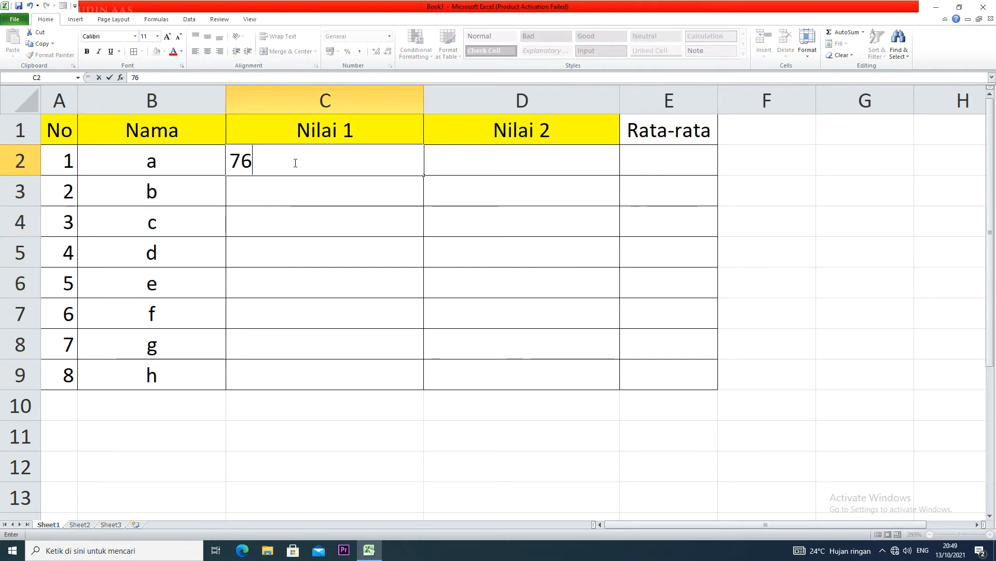
key(Tab)
text(77)
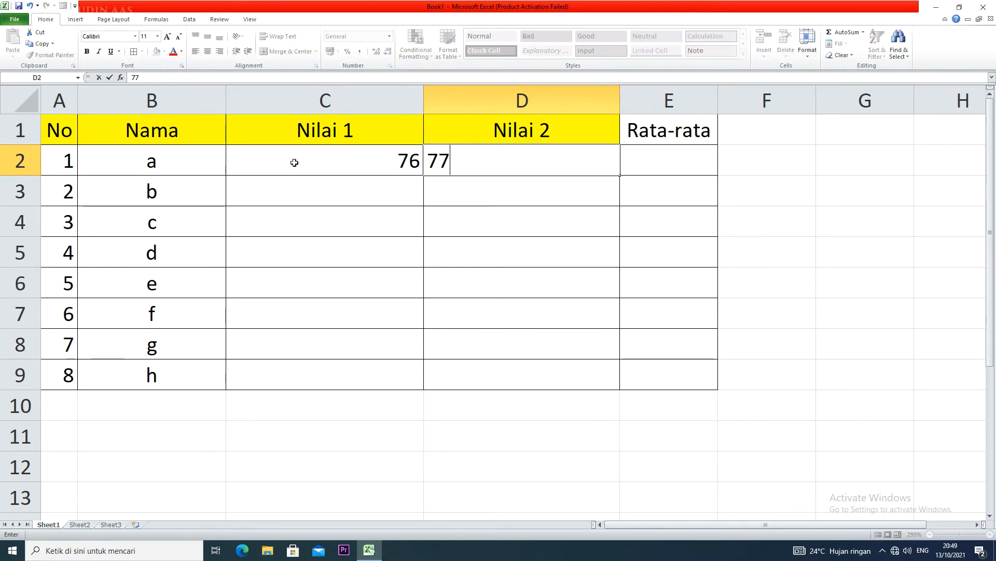
key(Return)
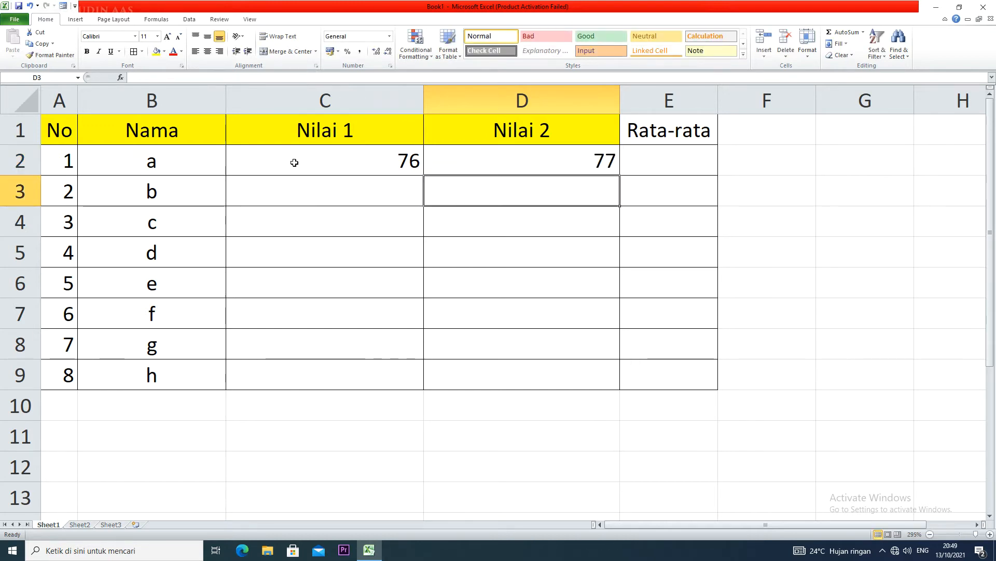
Step: Fill the remaining Nilai 2 scores in D3:D9 with 89, 87, 85, 97, 95, 93 and 83
text(89)
key(Return)
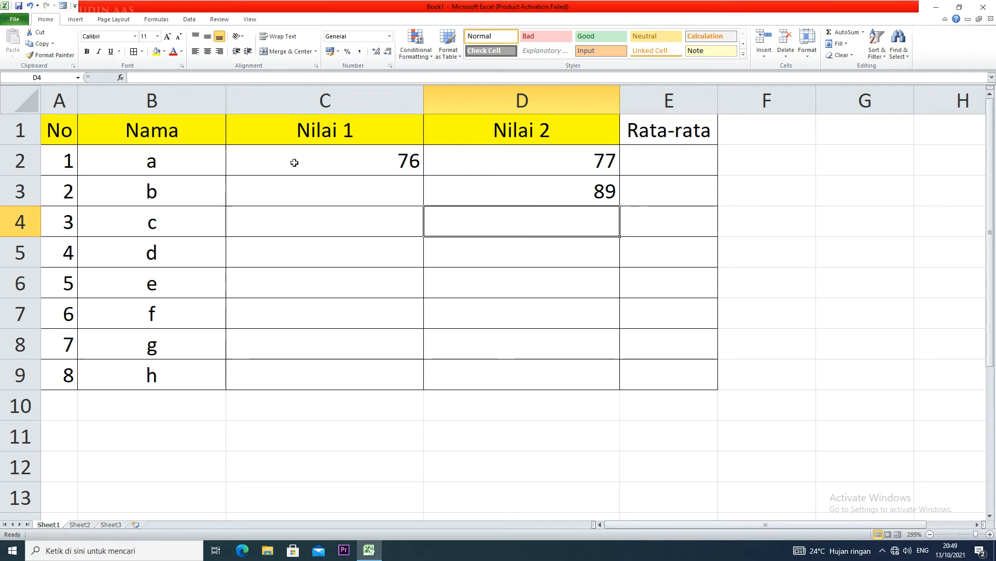
text(87)
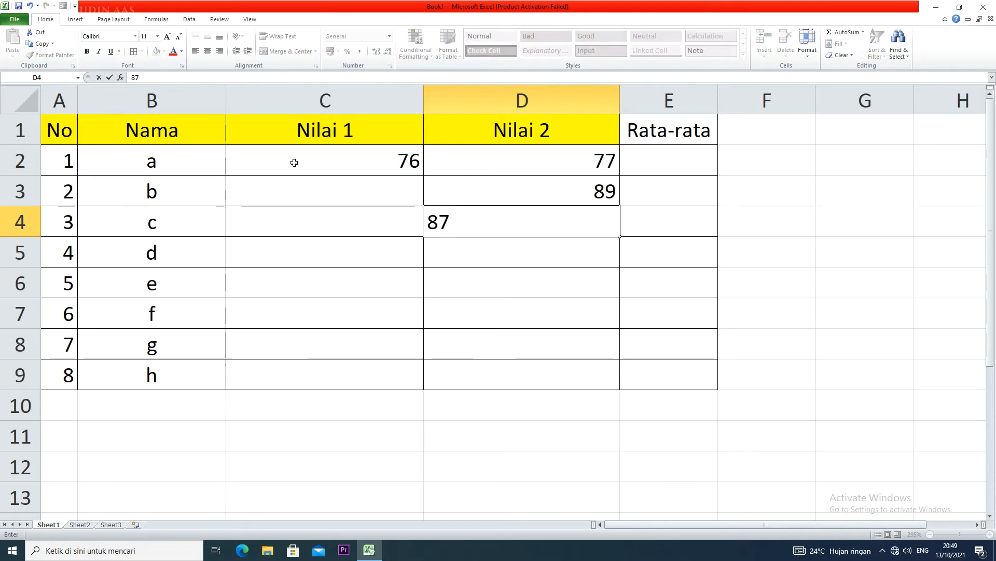
key(Return)
text(85)
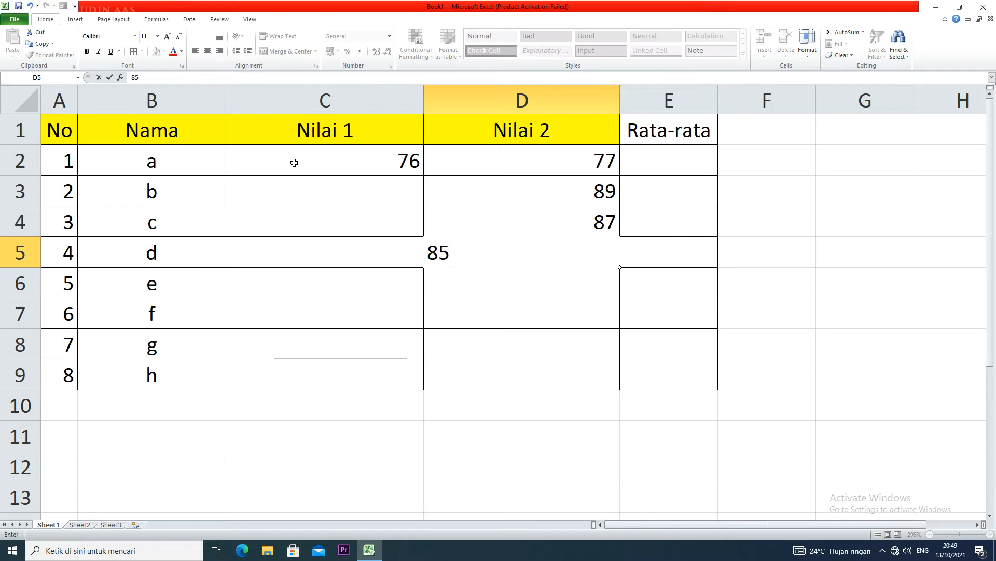
key(Return)
text(97)
key(Return)
text(95)
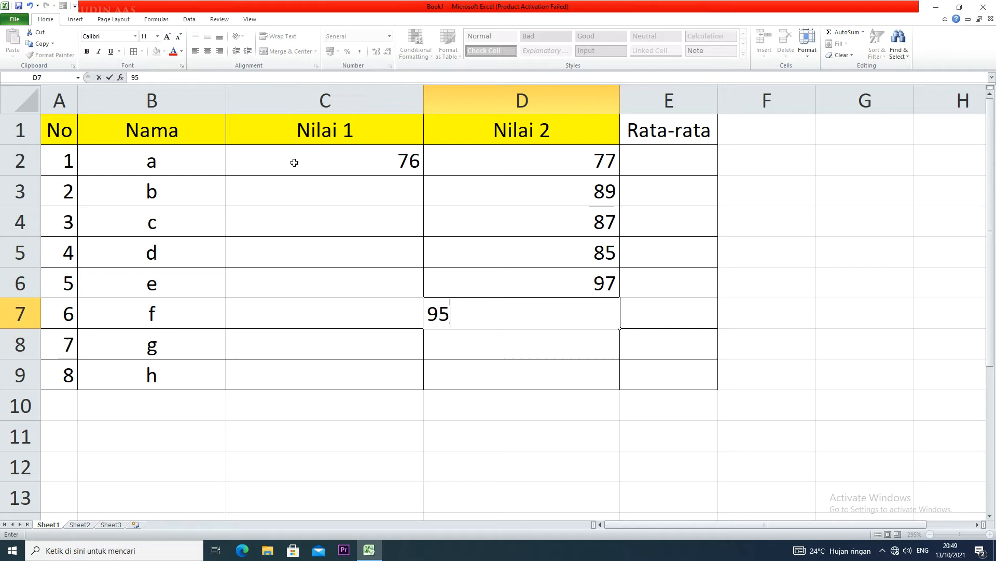
key(Return)
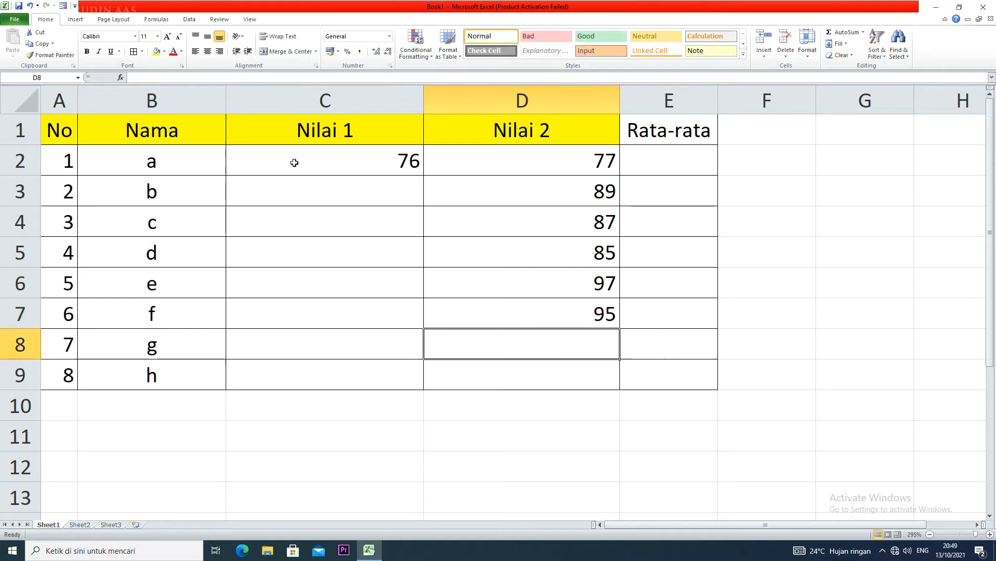
text(93)
key(Return)
text(83)
key(Left)
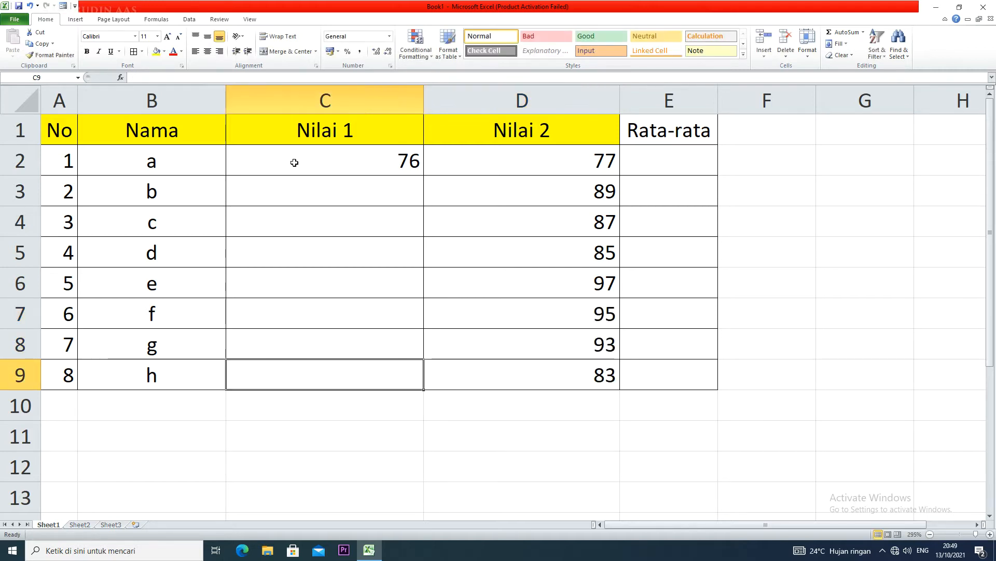
Step: Fill the remaining Nilai 1 scores from C9 up to C3 with 78, 67, 85, 83, 73, 93 and 77
text(78)
key(Up)
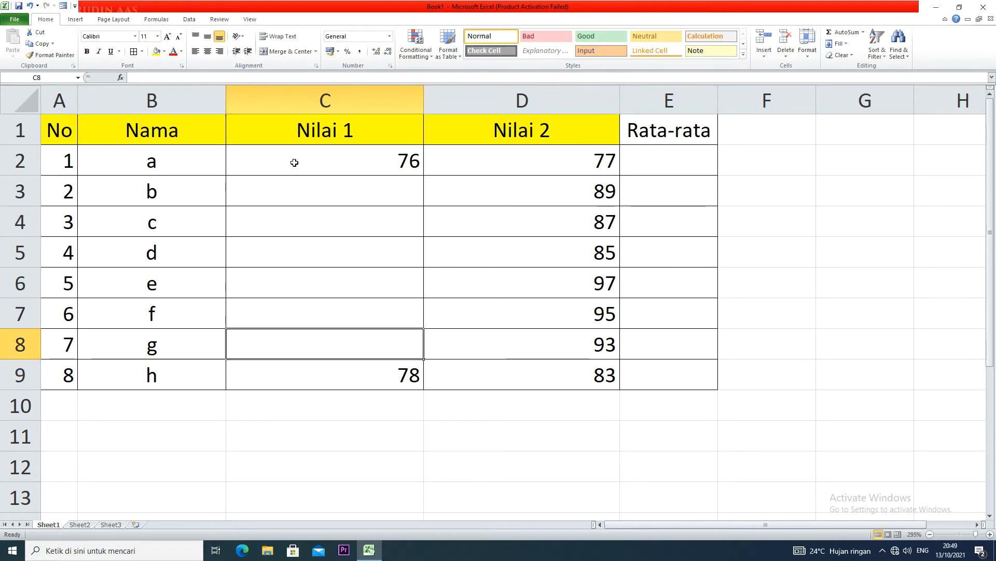
text(67)
key(Up)
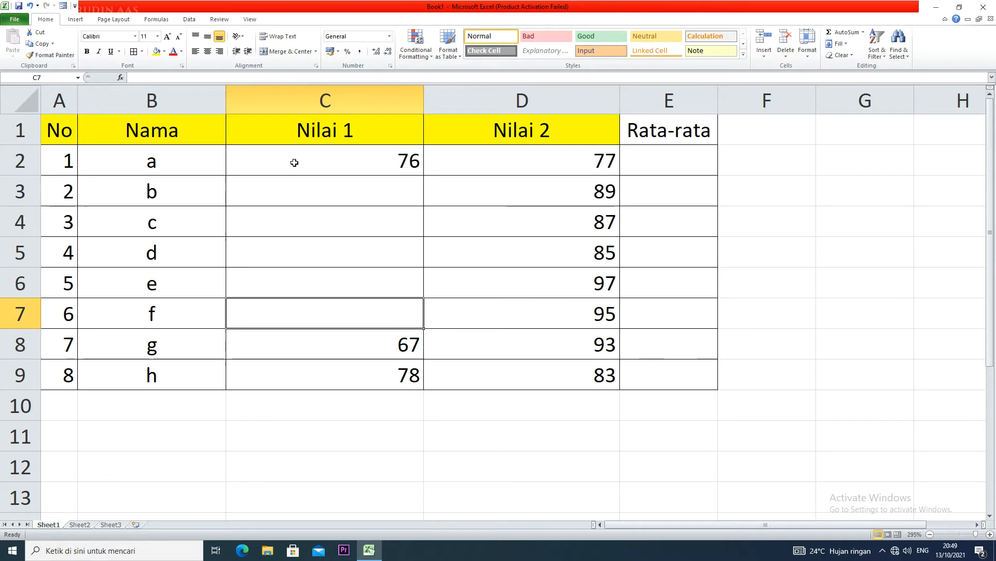
text(85)
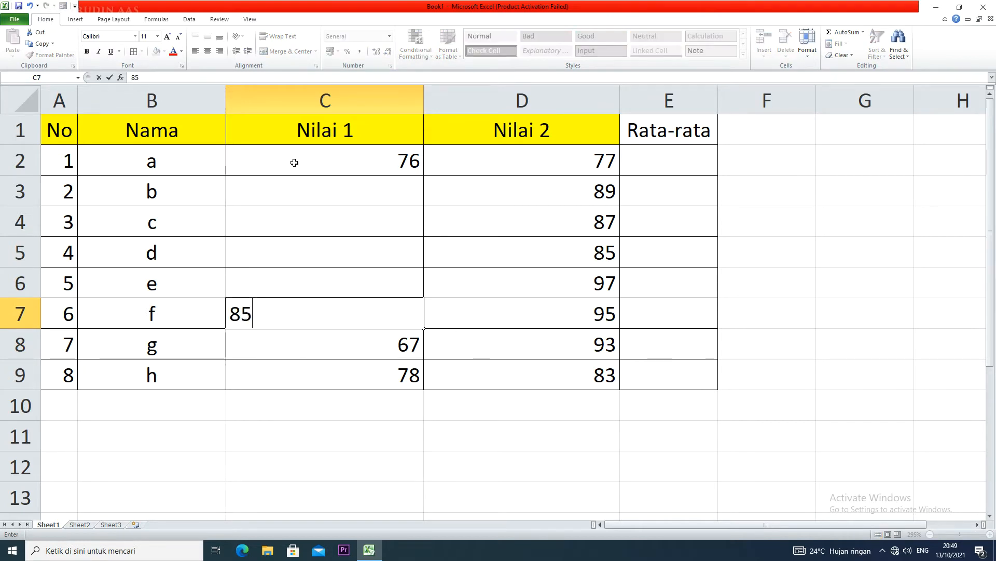
key(Up)
text(83)
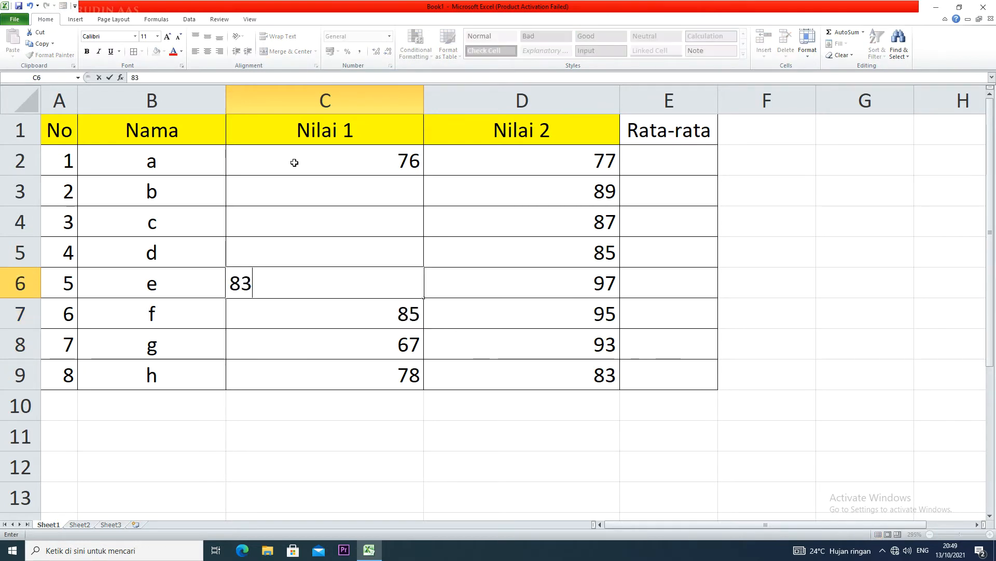
key(Up)
text(73)
key(Up)
text(93)
key(Up)
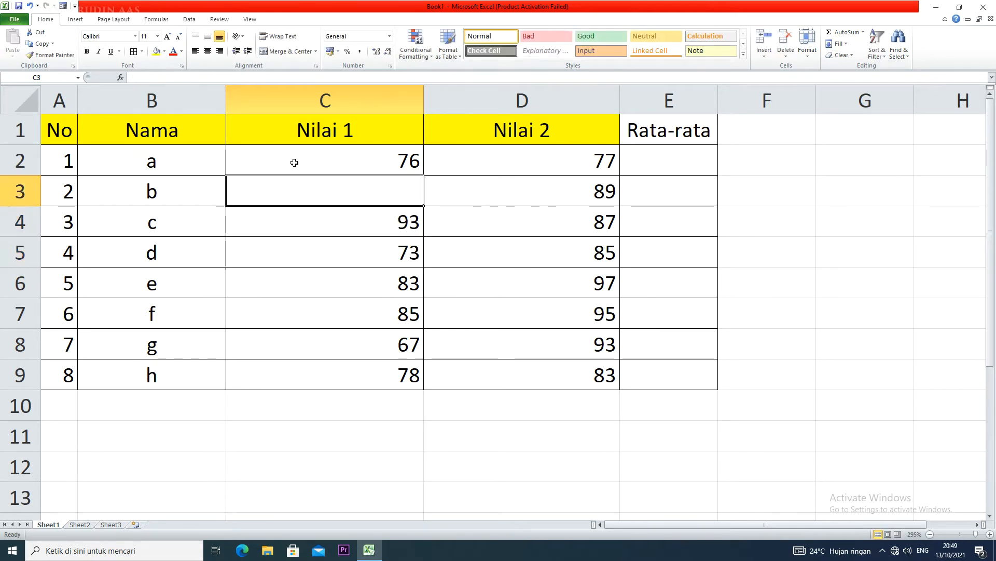
text(77)
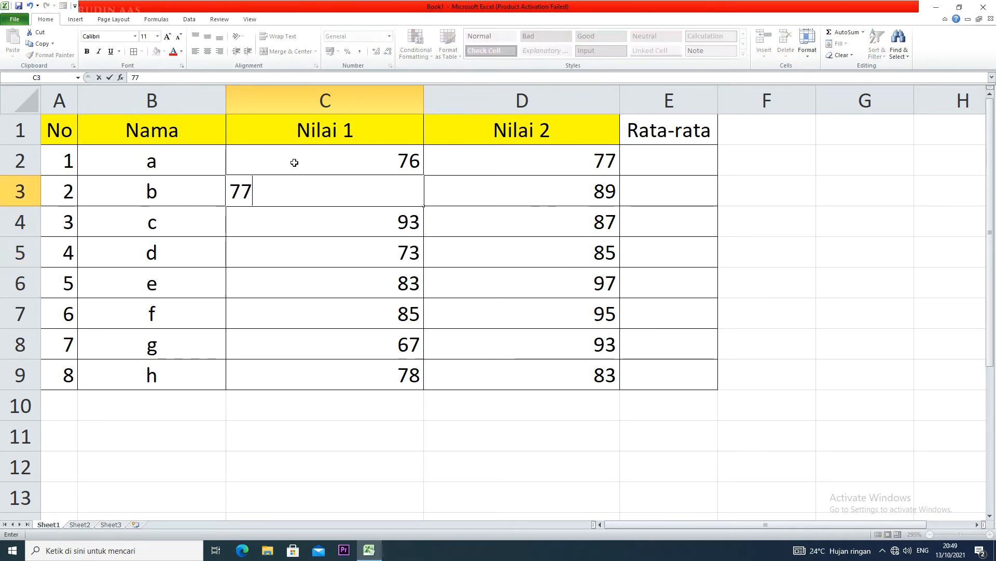
key(ctrl+Return)
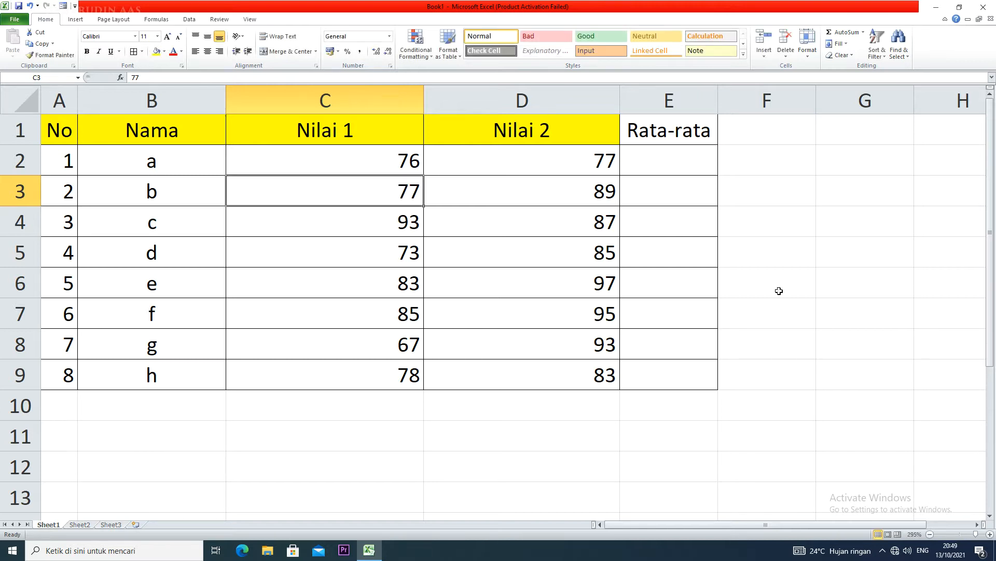
Step: Fill the Rata-rata header in E1 with yellow and widen column E to 13,43
click(672, 135)
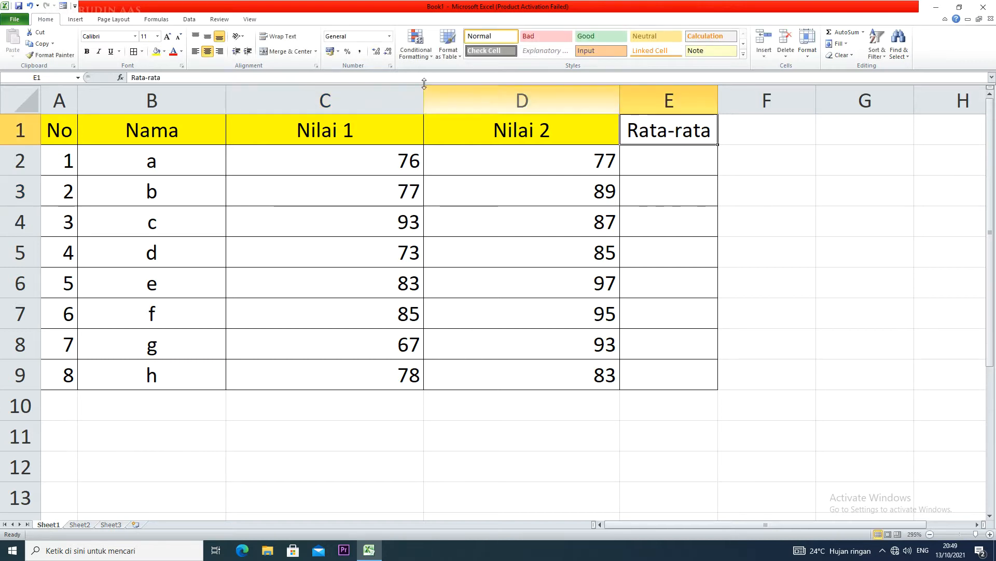
click(156, 51)
drag(718, 107, 771, 107)
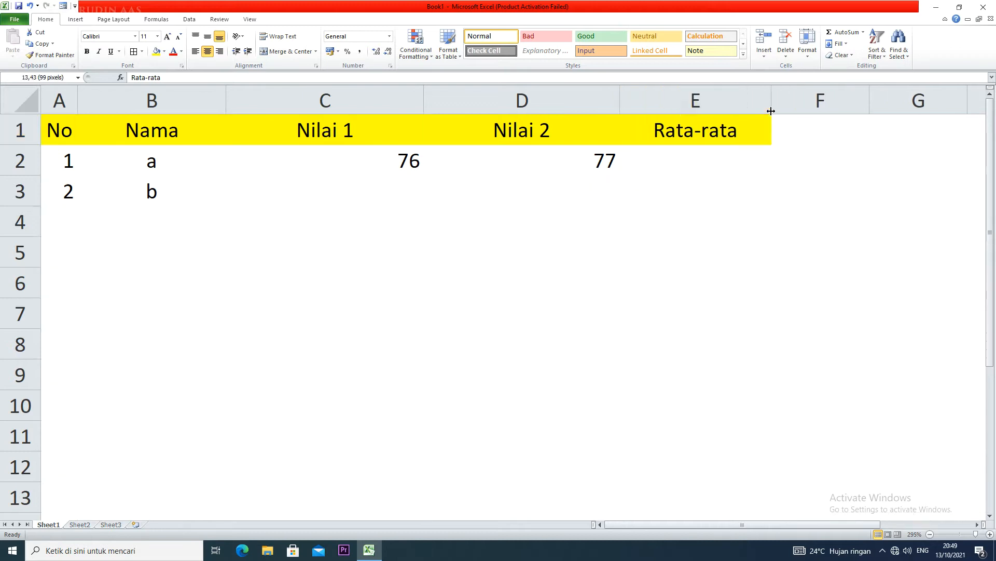
Step: Calculate row a's average in E2 with an AVERAGE formula over C2:D2
click(743, 161)
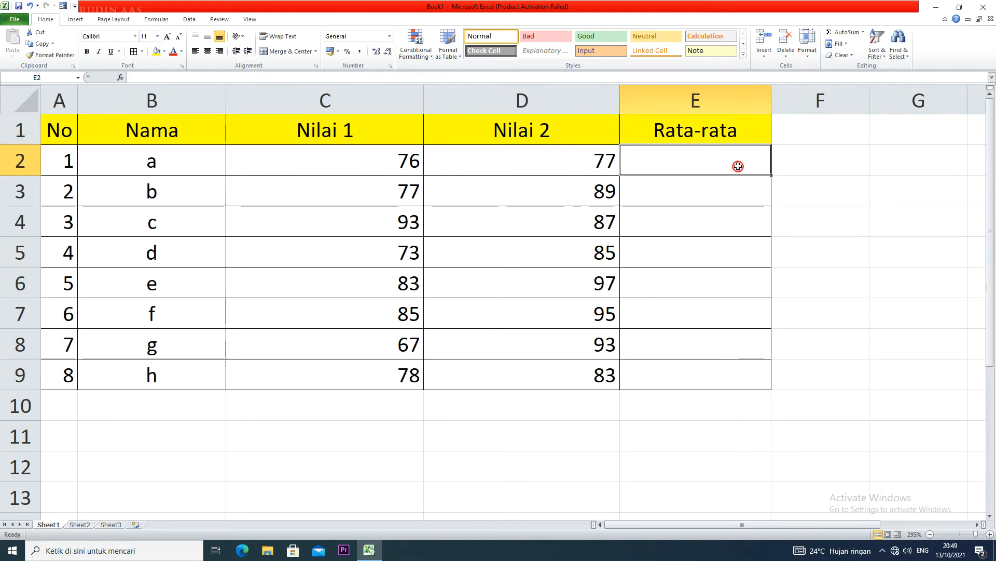
text(=averqag)
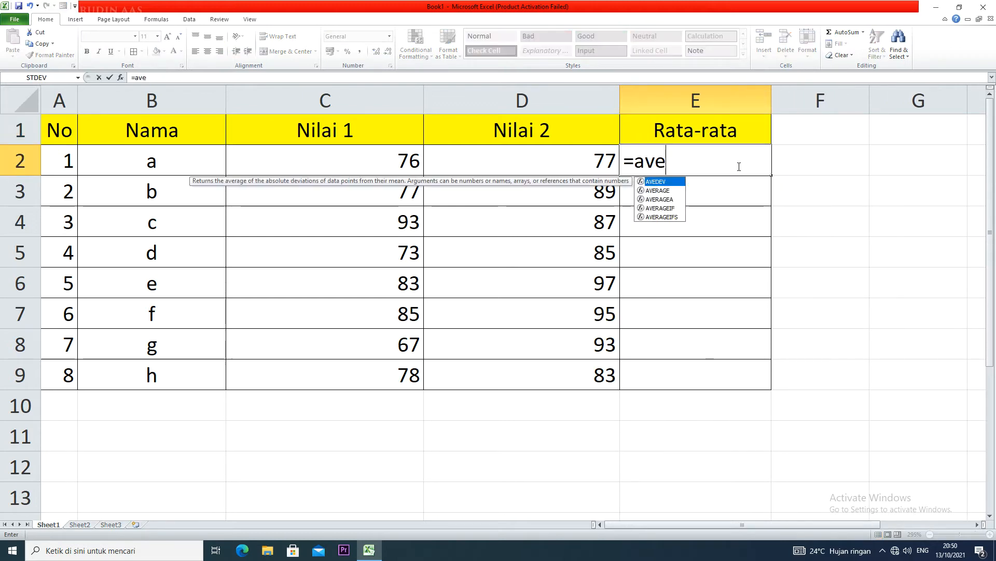
key(BackSpace)
key(BackSpace)
key(BackSpace)
text(a)
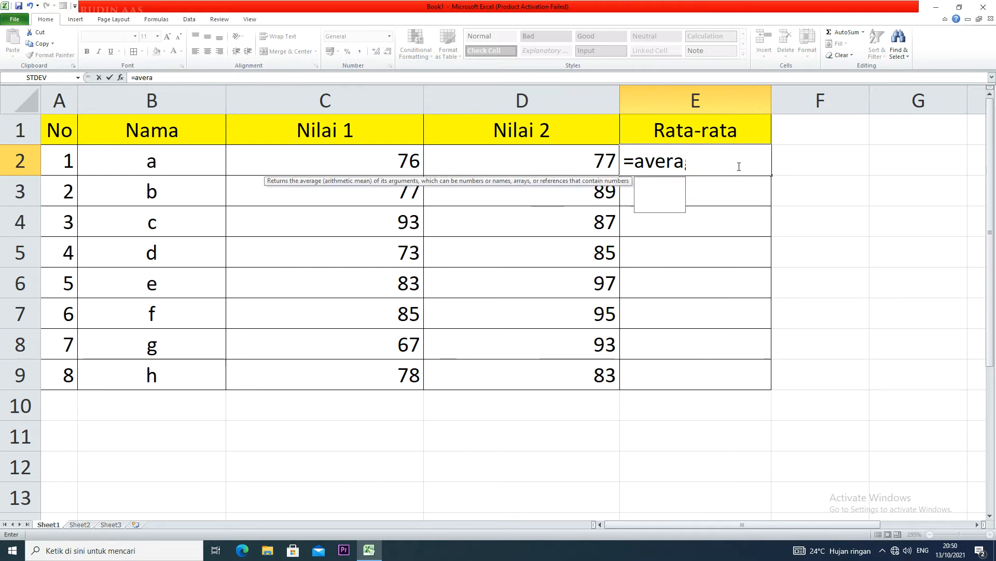
text(ge()
drag(421, 156, 560, 157)
key(Return)
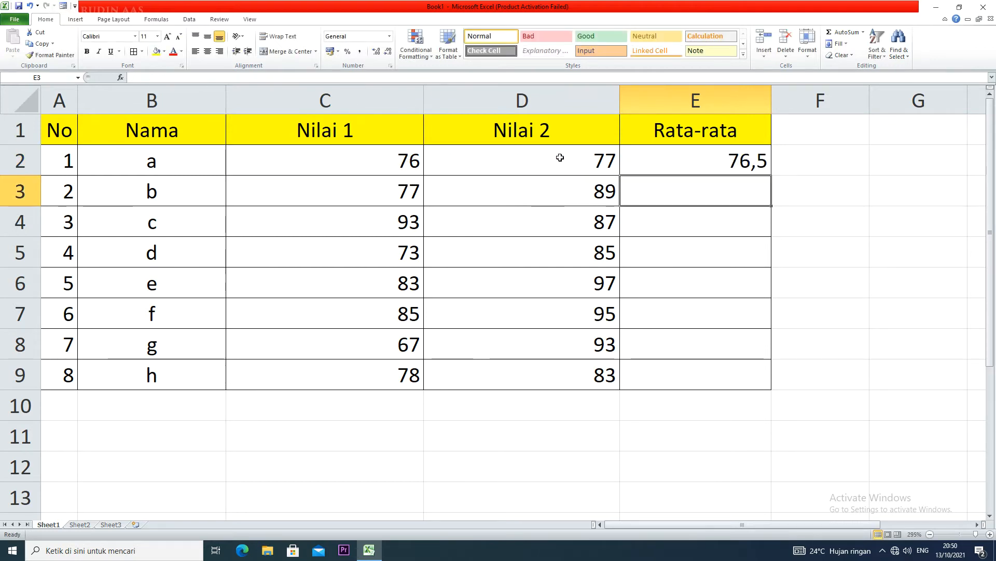
Step: Copy the average formula from E2 down to E9 and display the averages with one decimal place
click(770, 156)
drag(771, 175, 754, 384)
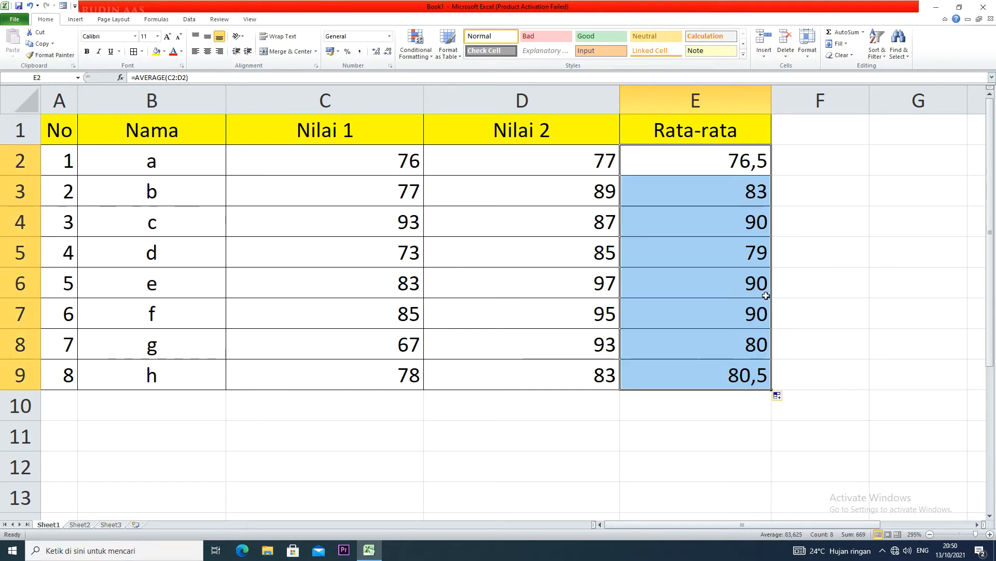
click(388, 52)
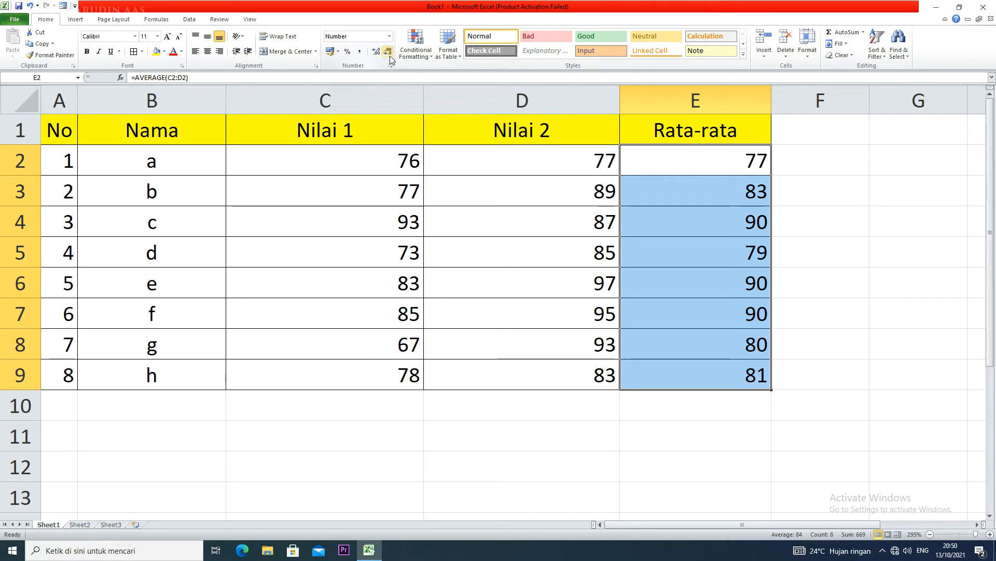
click(377, 52)
click(377, 52)
click(387, 51)
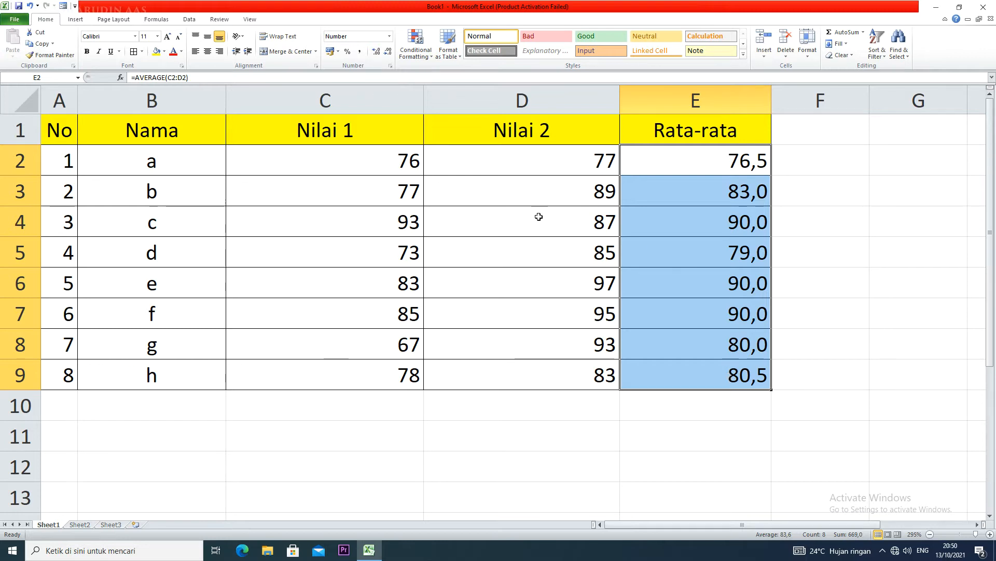
Step: Change row c's Nilai 1 score in C4 to 95
double_click(408, 227)
drag(420, 224, 413, 224)
text(5)
click(452, 263)
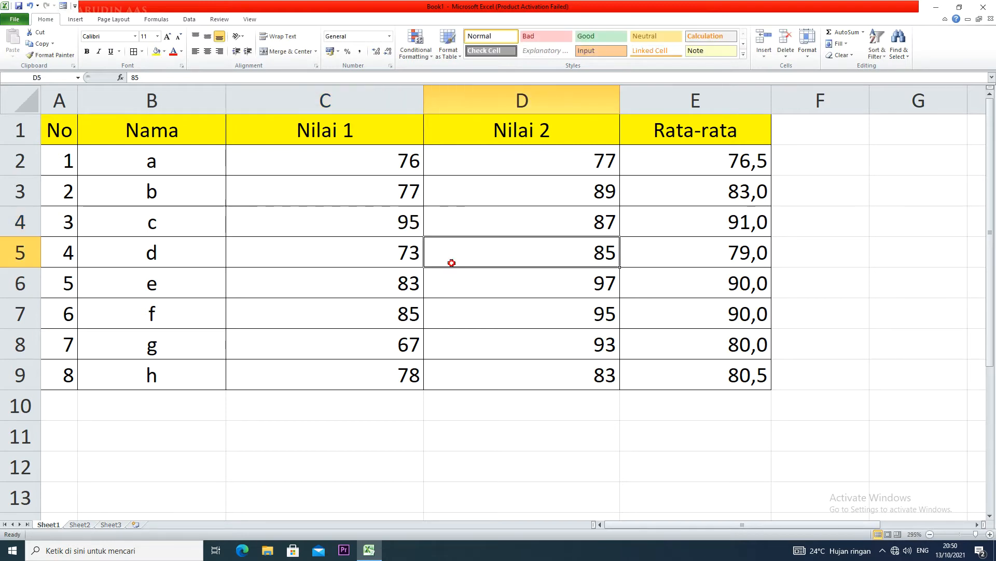
Step: Set row c's Nilai 1 score in C4 to 94
double_click(416, 223)
drag(420, 224, 416, 224)
text(4)
click(468, 258)
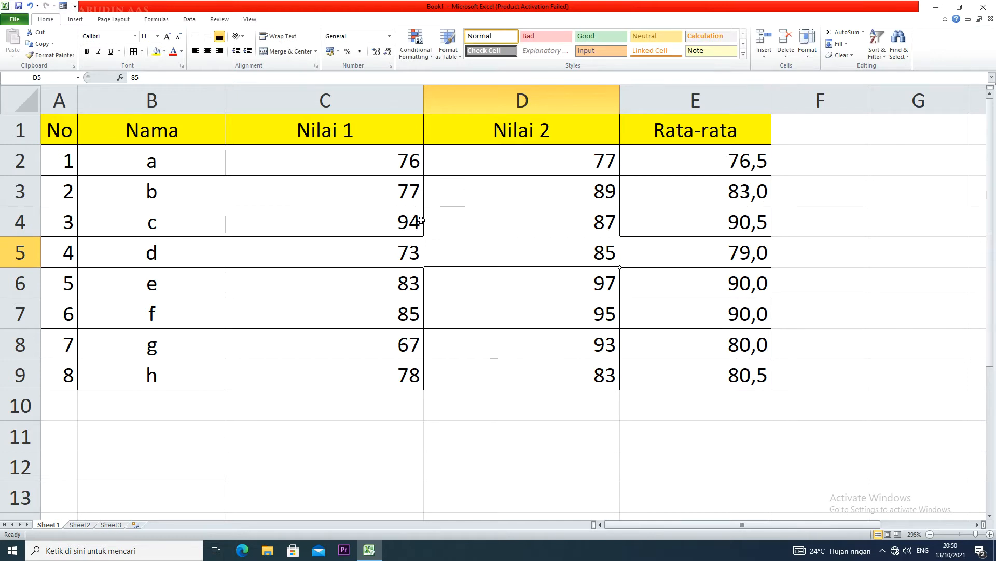
Step: Set row b's Nilai 1 score in C3 to 78
click(419, 187)
double_click(418, 186)
drag(420, 187, 415, 188)
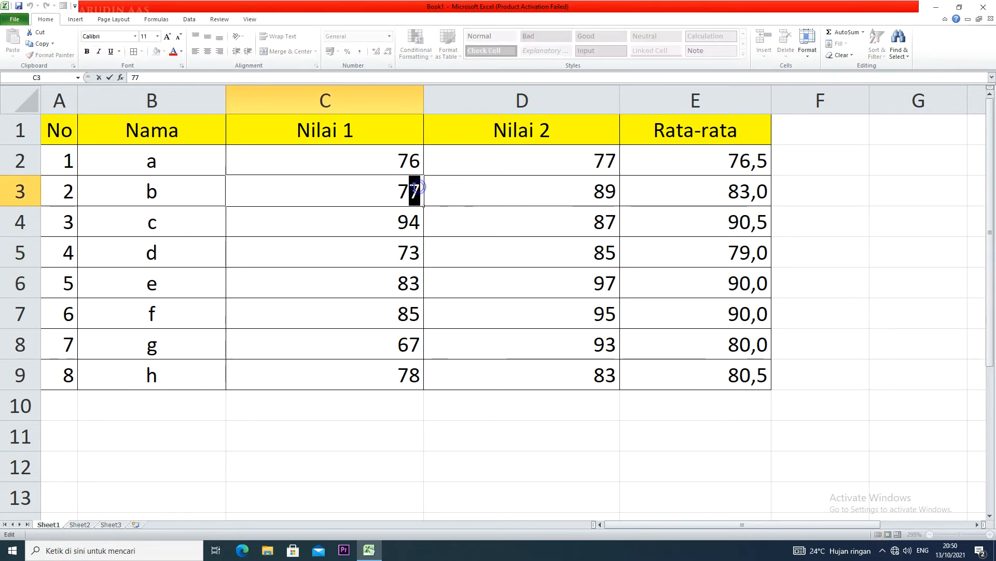
text(8)
click(456, 232)
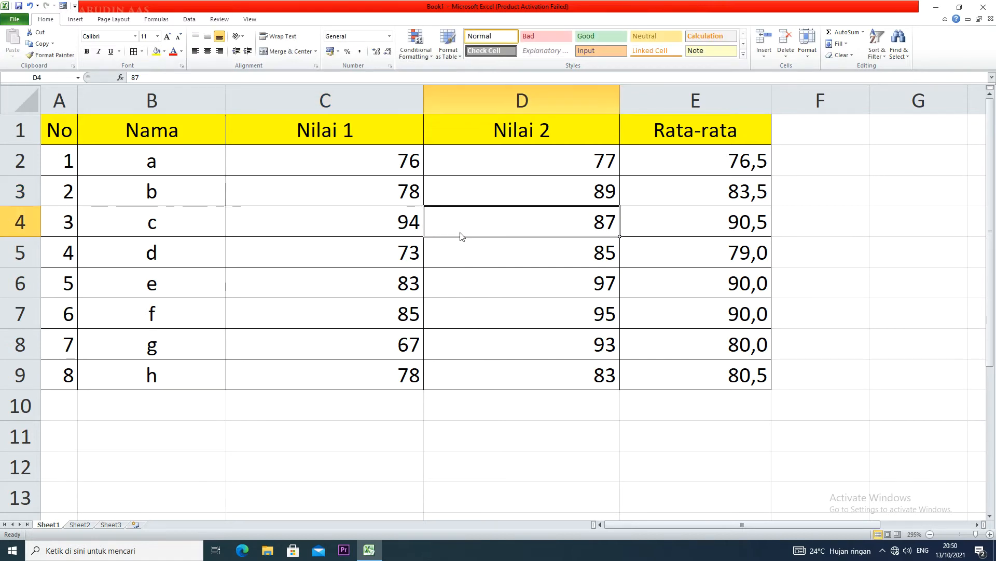
Step: Try 79 as row b's Nilai 1 score in C3 and set it back to 78
click(417, 192)
drag(416, 192, 414, 192)
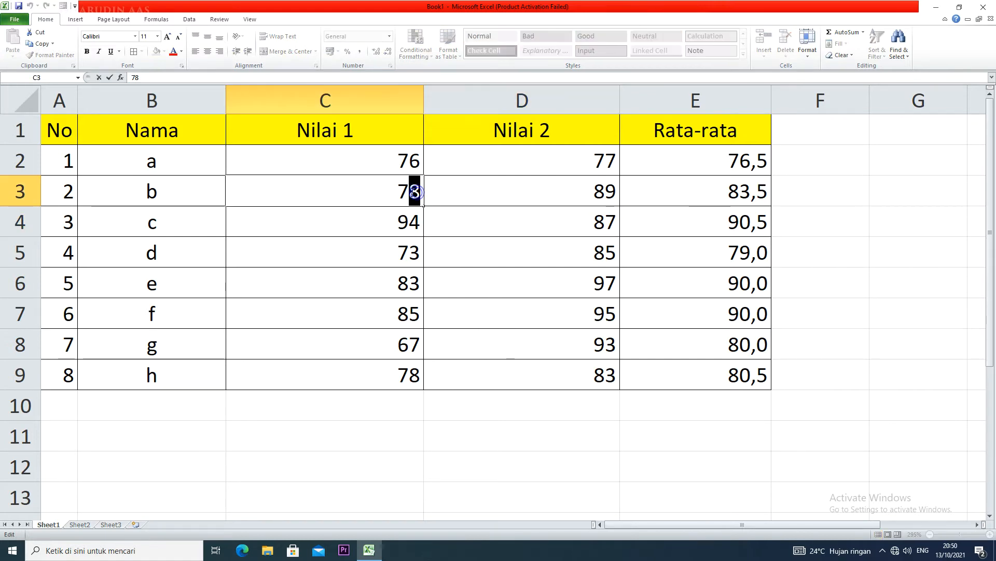
text(9)
click(457, 229)
click(417, 191)
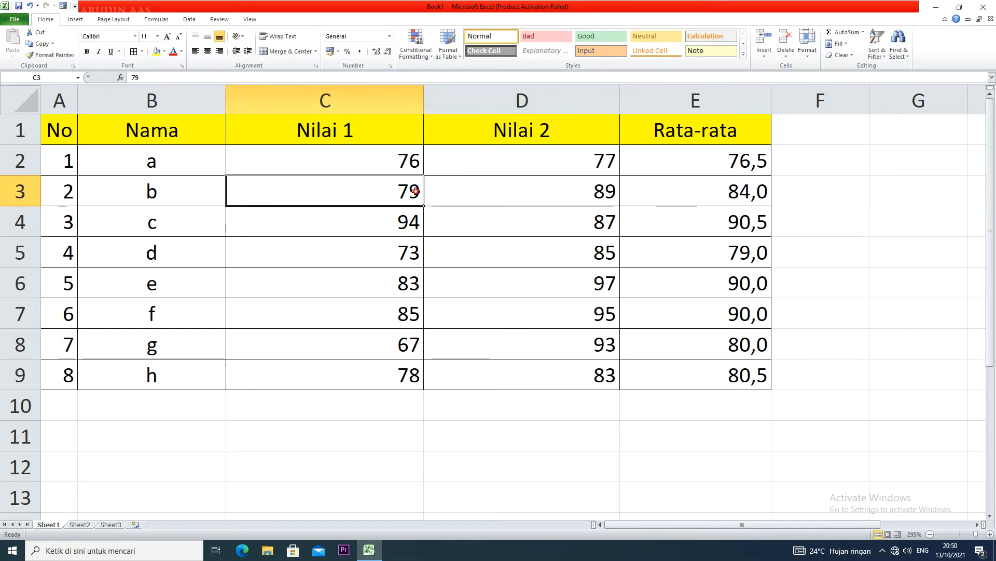
double_click(418, 191)
key(BackSpace)
text(8)
click(457, 226)
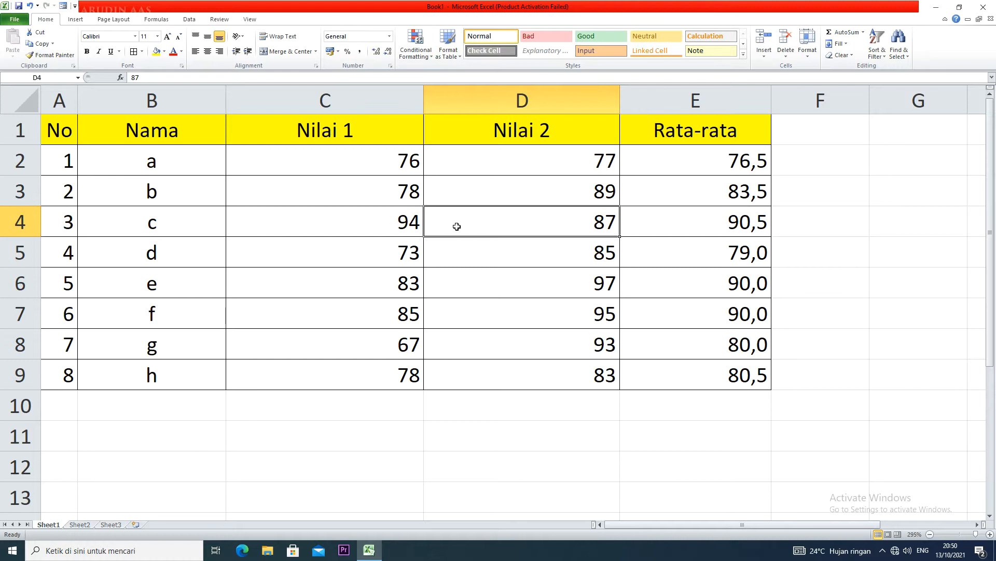
Step: Change the Nilai 2 scores to 82 for row g in D8 and 88 for row f in D7
click(613, 342)
text(82)
click(574, 310)
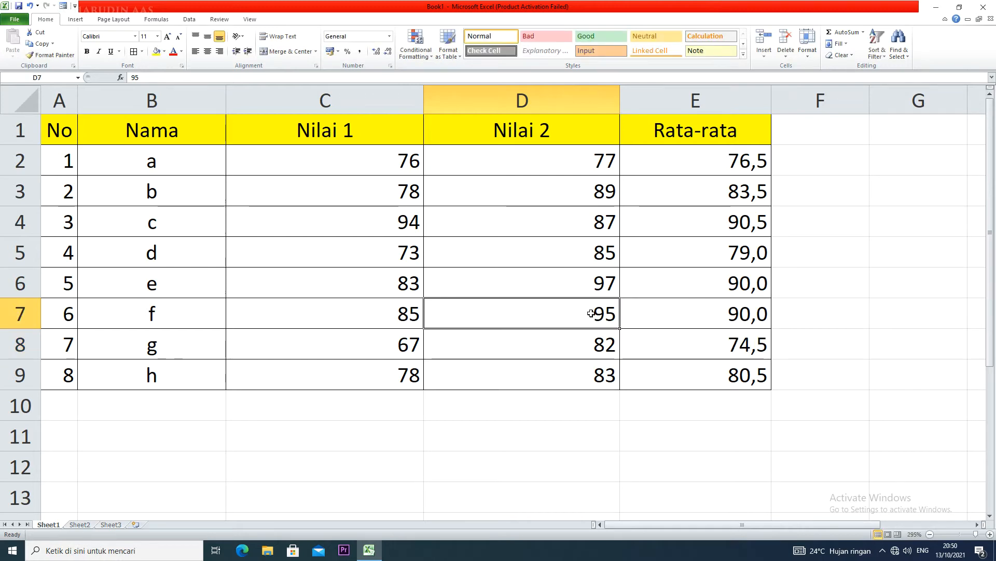
text(88)
click(573, 274)
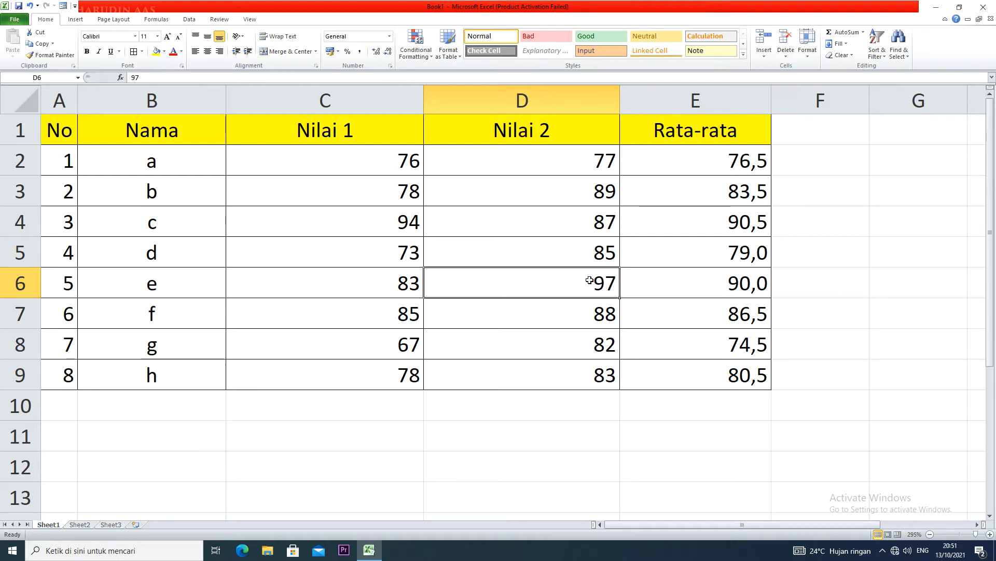
Step: Try 67, 66 and again 67 as row e's Nilai 2 score in D6
text(67)
click(570, 258)
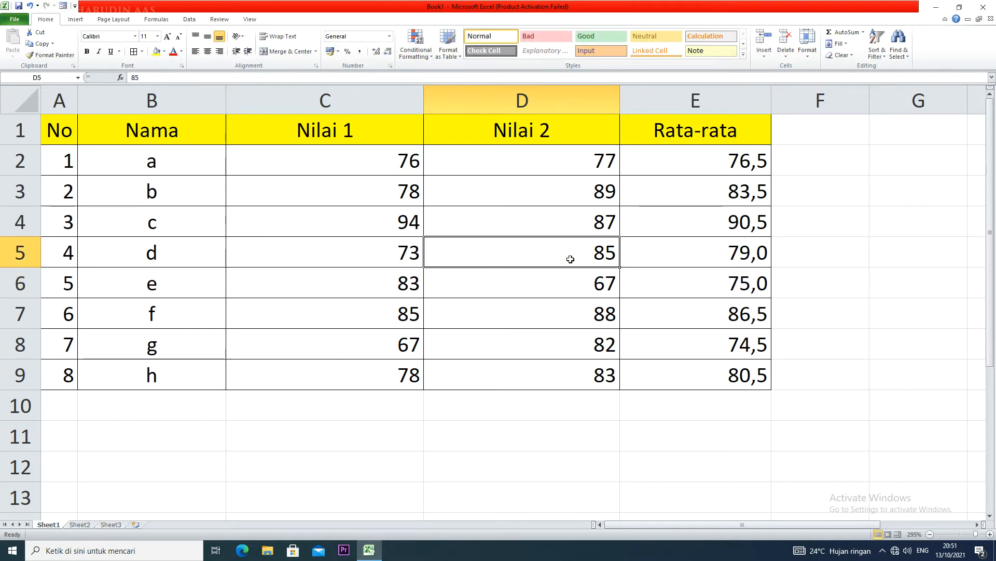
click(590, 285)
text(66)
click(554, 244)
click(590, 290)
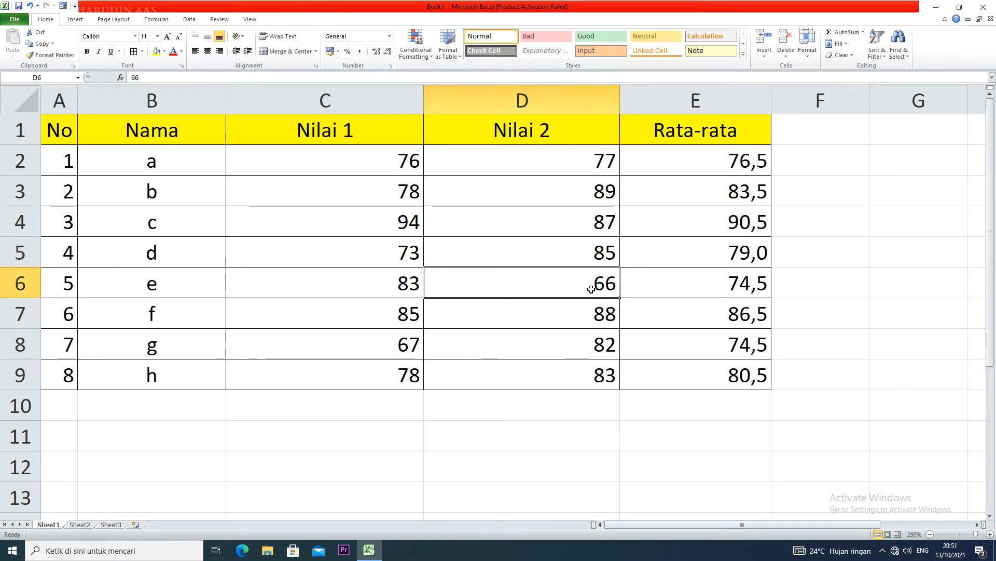
double_click(612, 280)
drag(616, 280, 611, 279)
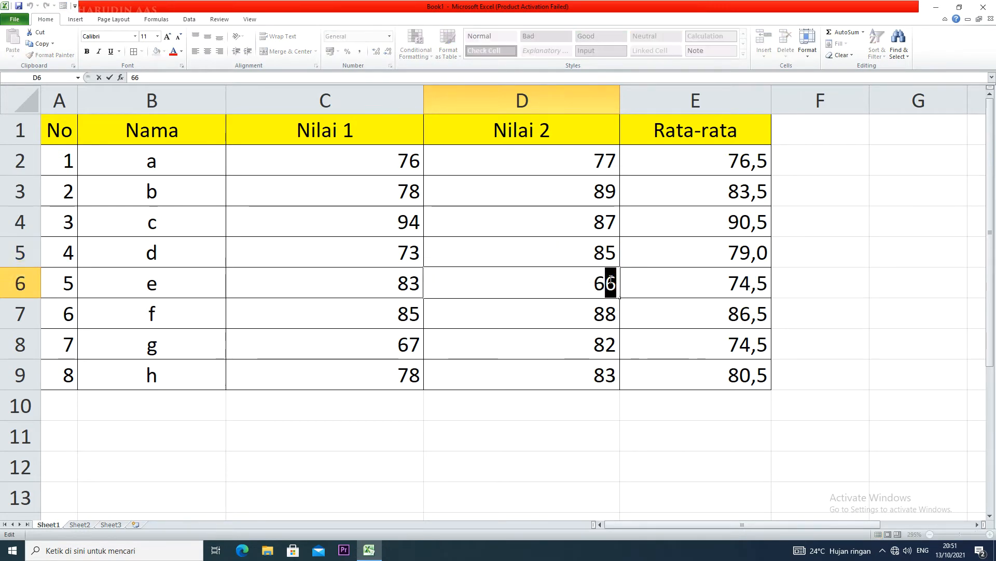
text(7)
click(548, 250)
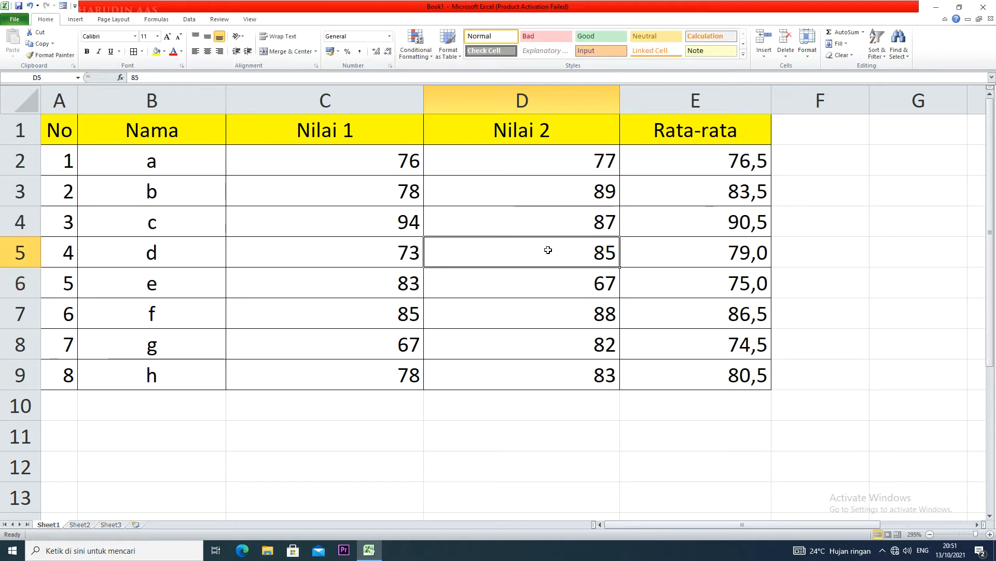
Step: Set row e's Nilai 2 score in D6 to 66,9
click(608, 280)
double_click(612, 280)
drag(616, 281, 608, 279)
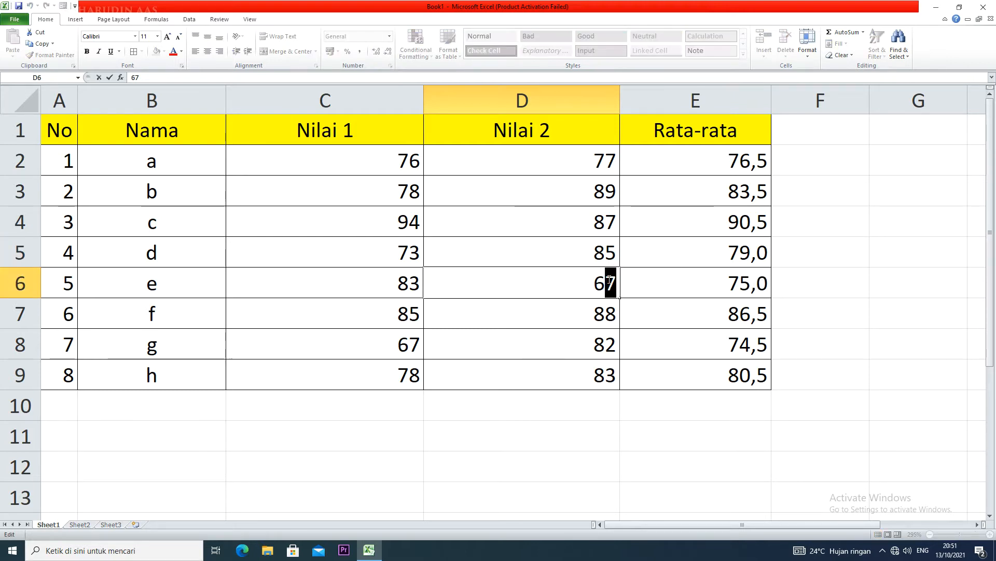
text(6)
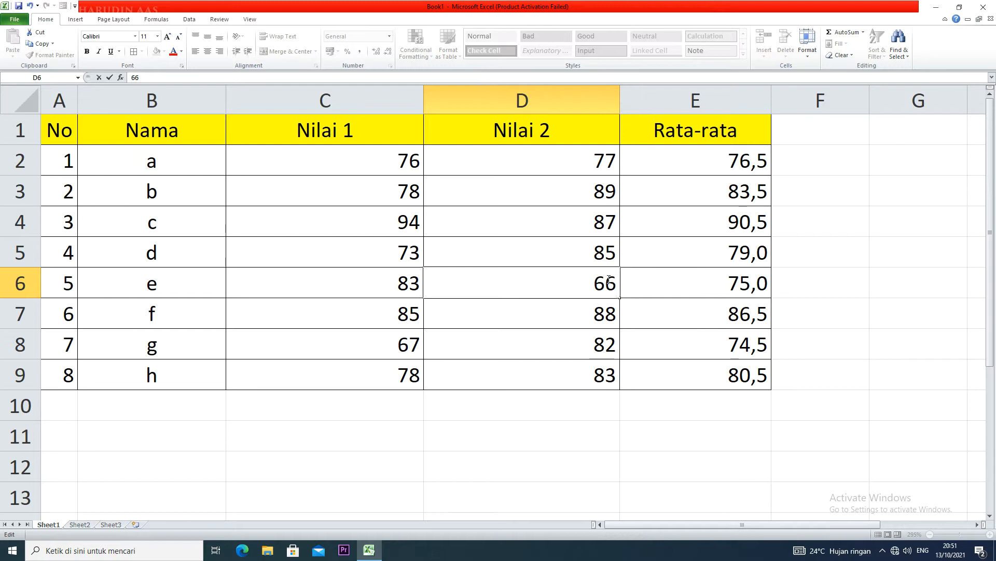
text(,9)
click(560, 256)
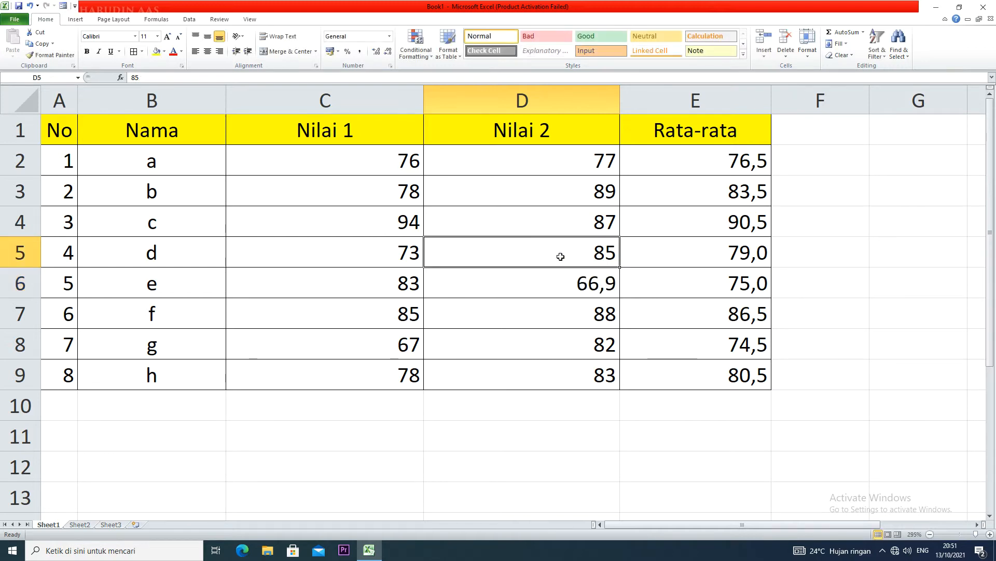
Step: Check row e's AVERAGE formula in E6 and set its Nilai 1 score in C6 to 83,6
click(573, 283)
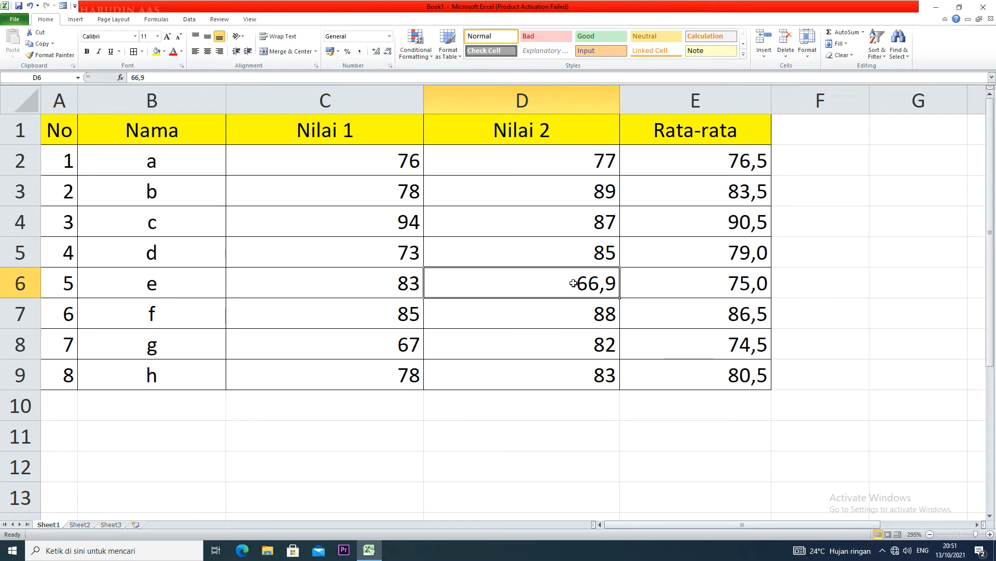
click(667, 277)
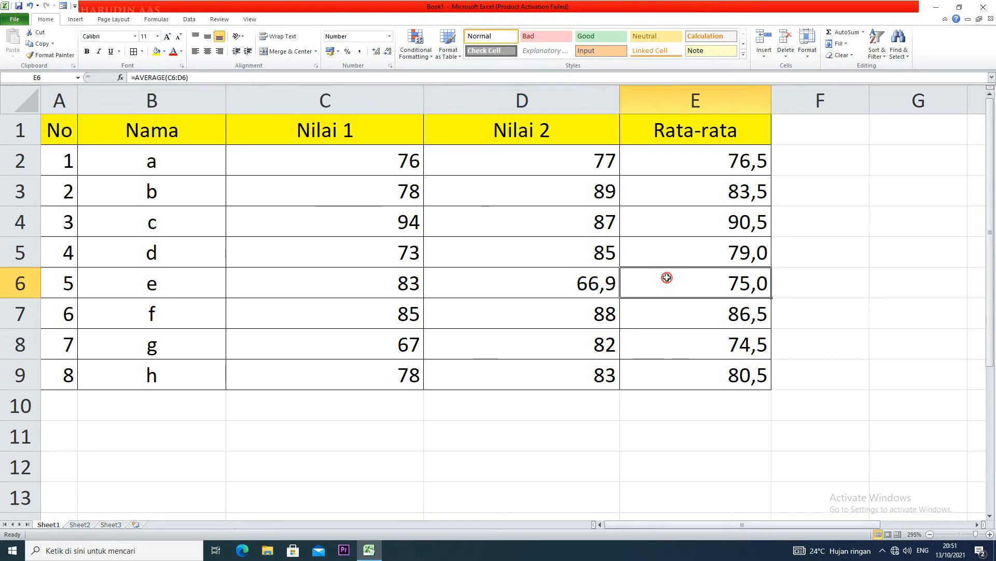
double_click(667, 278)
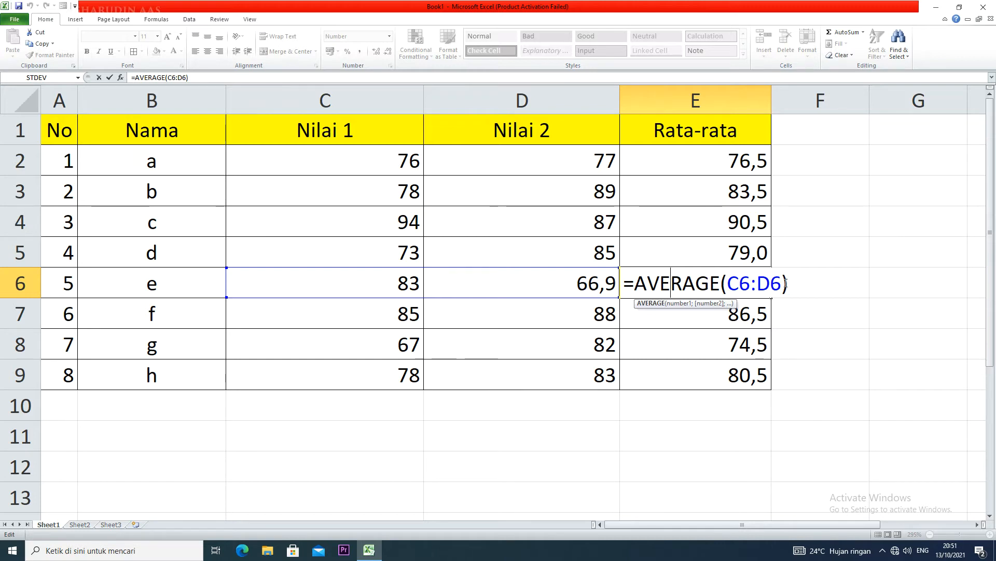
key(Return)
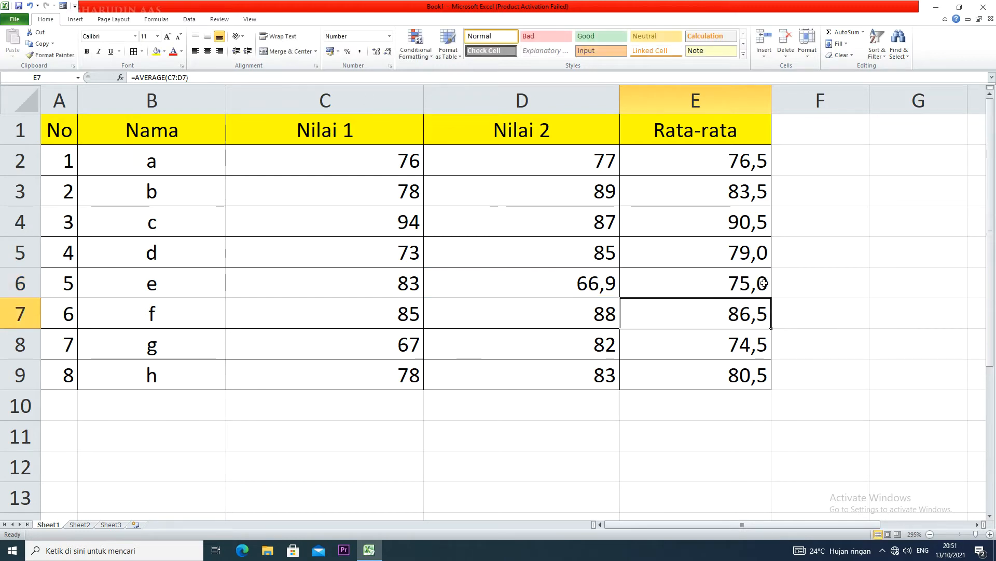
double_click(413, 288)
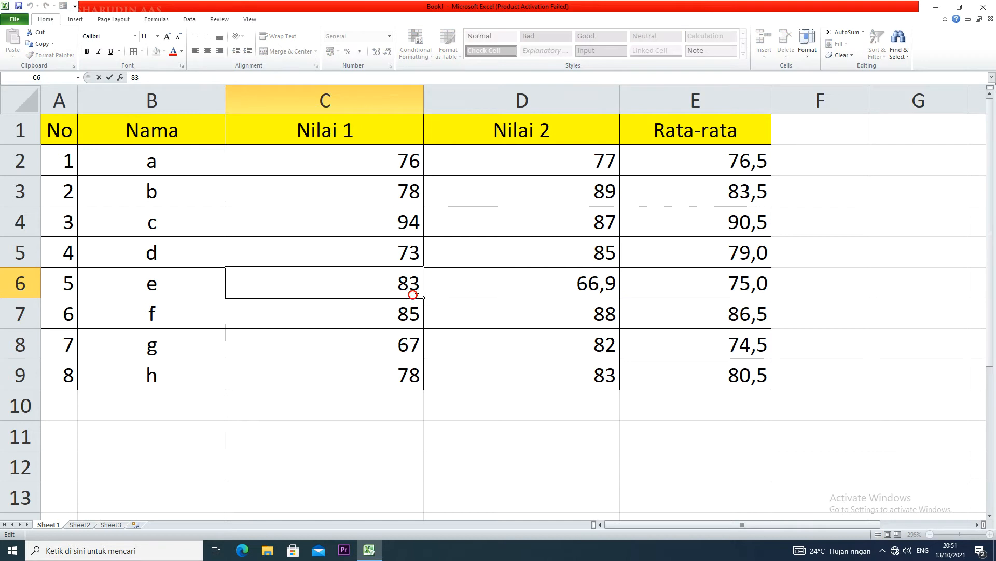
text(,6)
click(471, 278)
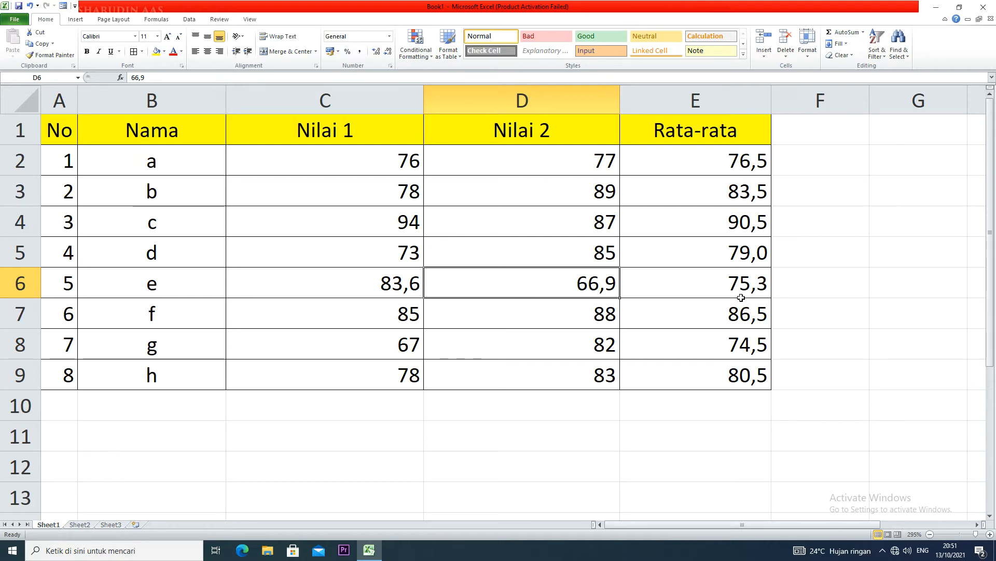
Step: Try 85,9 as row f's Nilai 1 score in C7
double_click(422, 317)
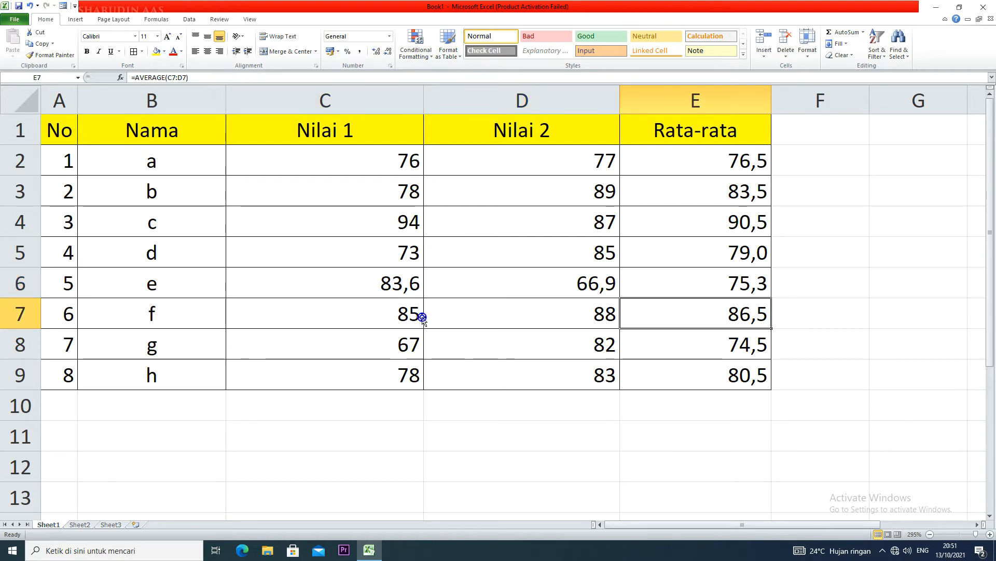
click(420, 317)
double_click(420, 317)
text(,)
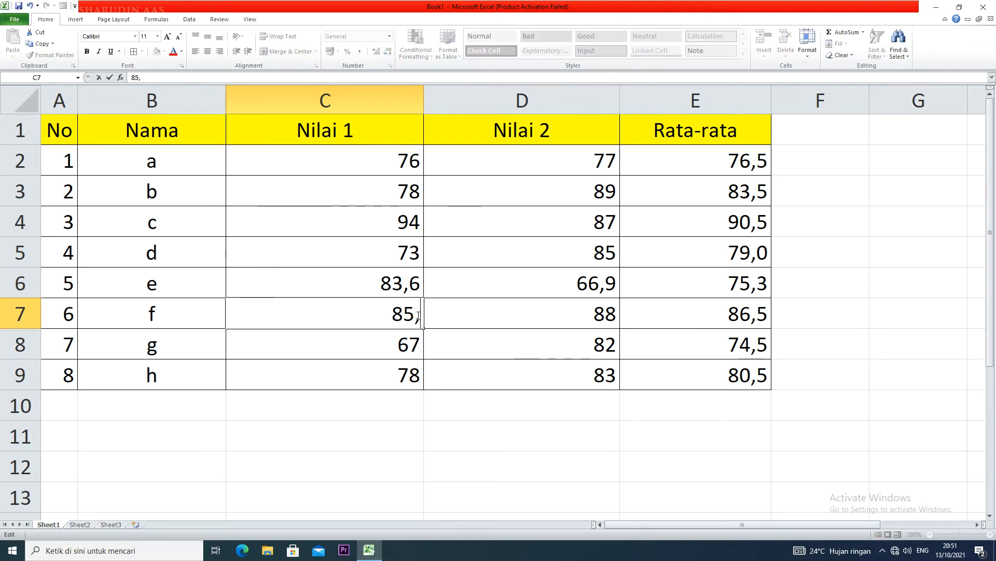
text(9)
click(453, 352)
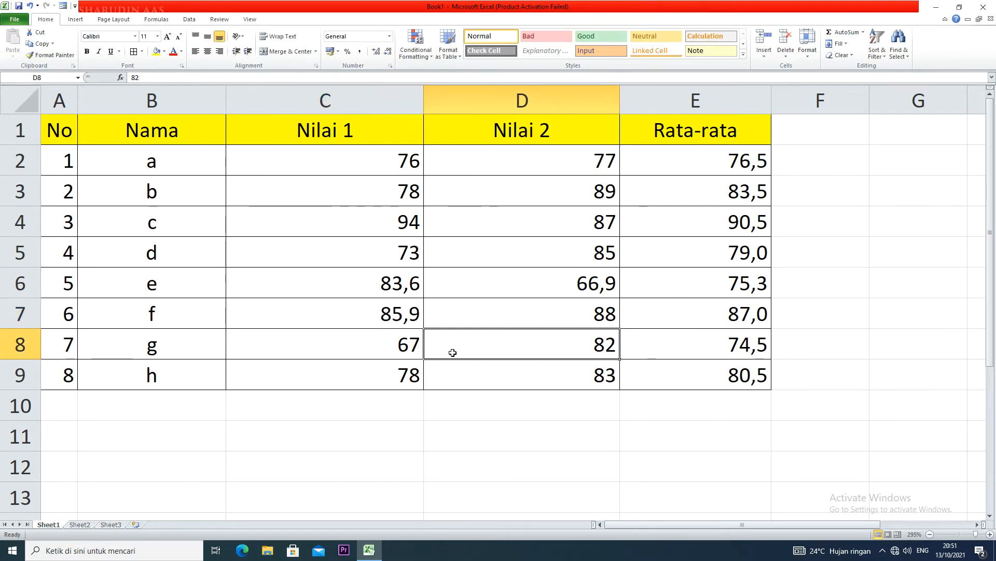
Step: Set row f's Nilai 1 score in C7 to 85,7 and check its average in E7
double_click(419, 314)
drag(419, 314, 407, 313)
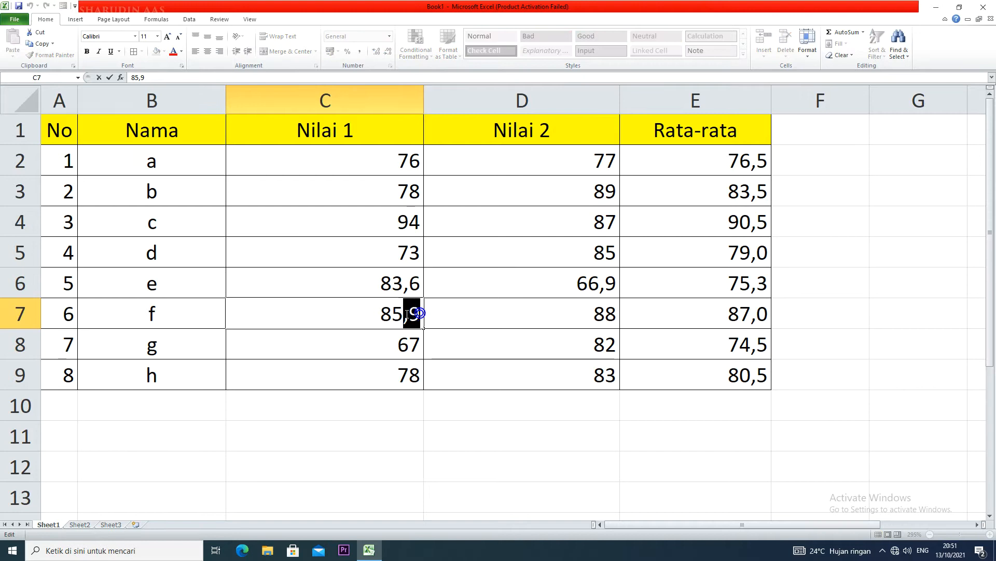
text(,7)
click(477, 320)
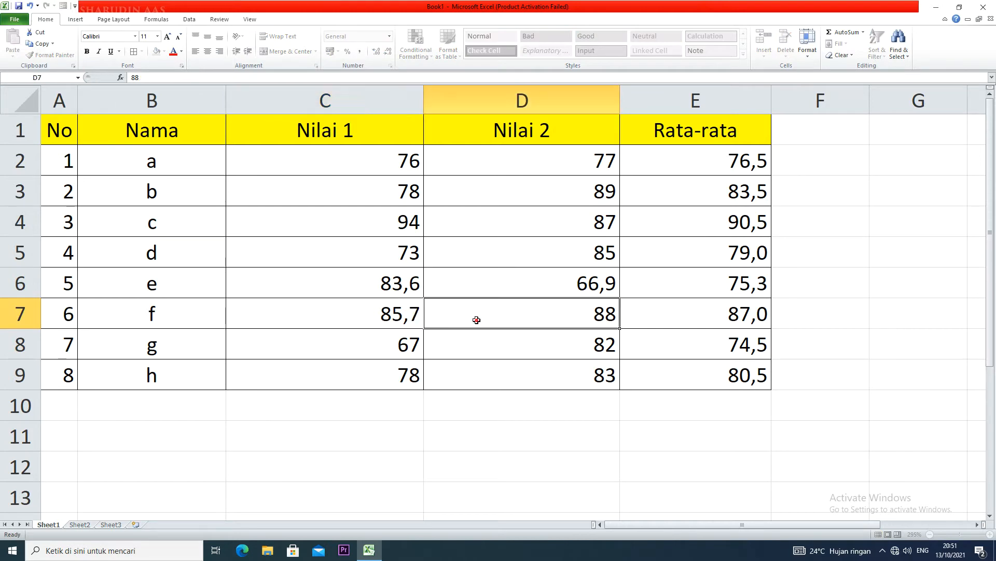
click(507, 363)
click(514, 284)
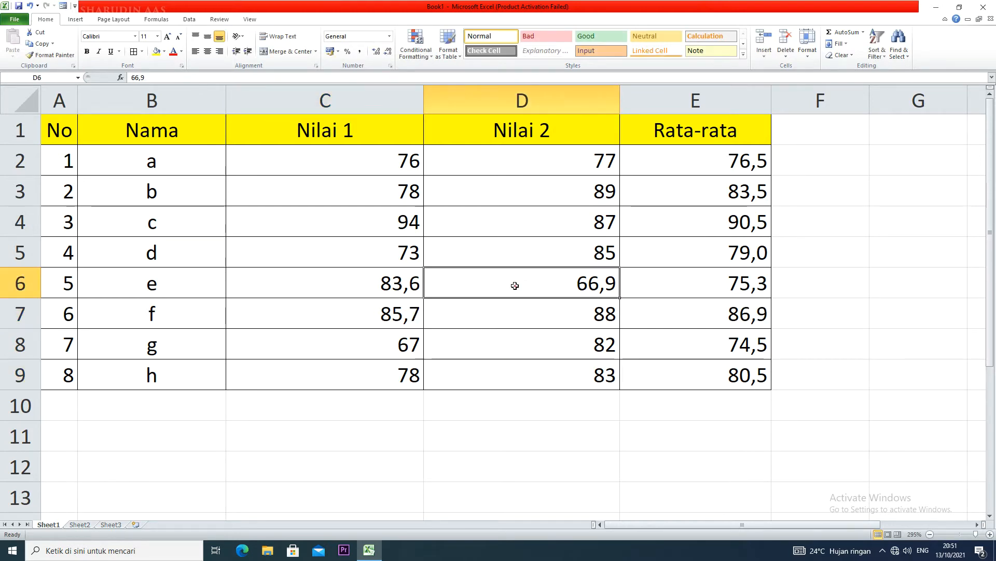
click(500, 220)
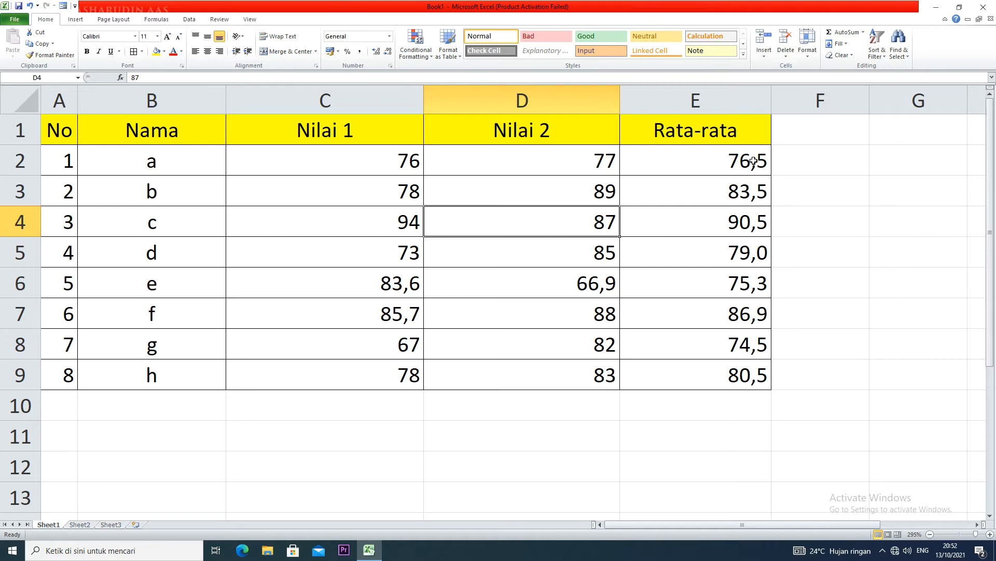
click(764, 313)
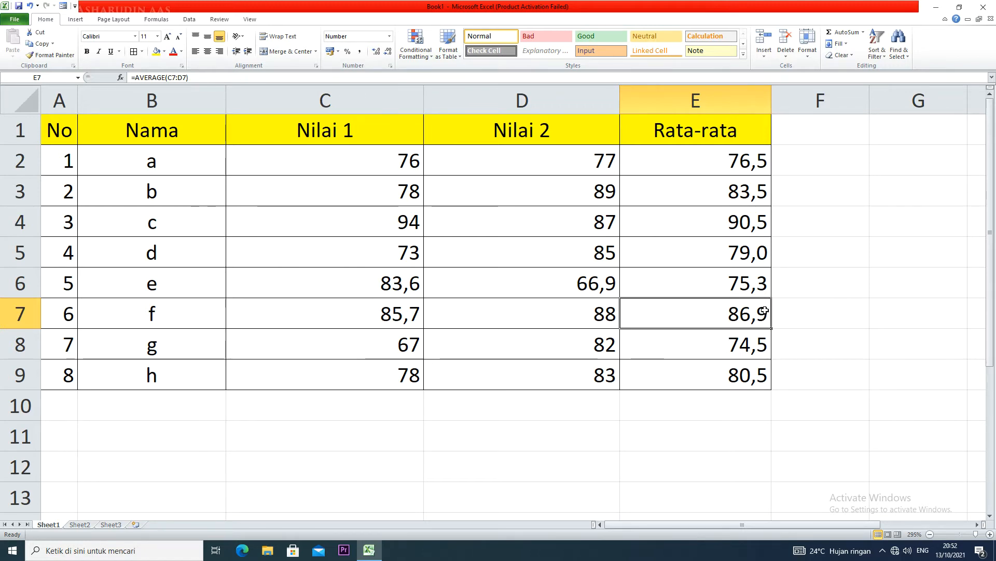
Step: Widen the empty column F beside Rata-rata and enter the heading ROUND in F1
ctrl+scroll(764, 312, down, 1)
ctrl+scroll(765, 310, down, 2)
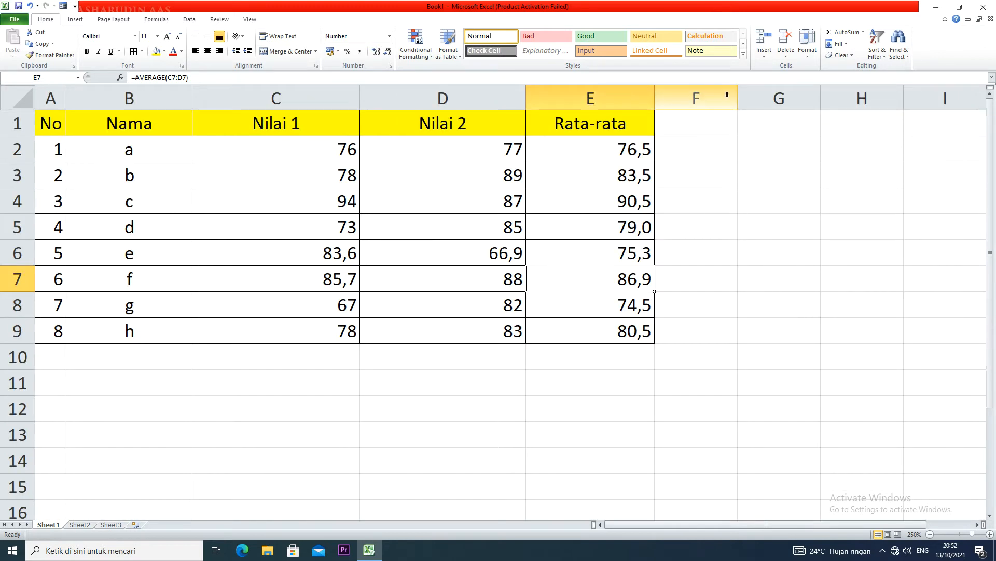
drag(739, 100, 820, 102)
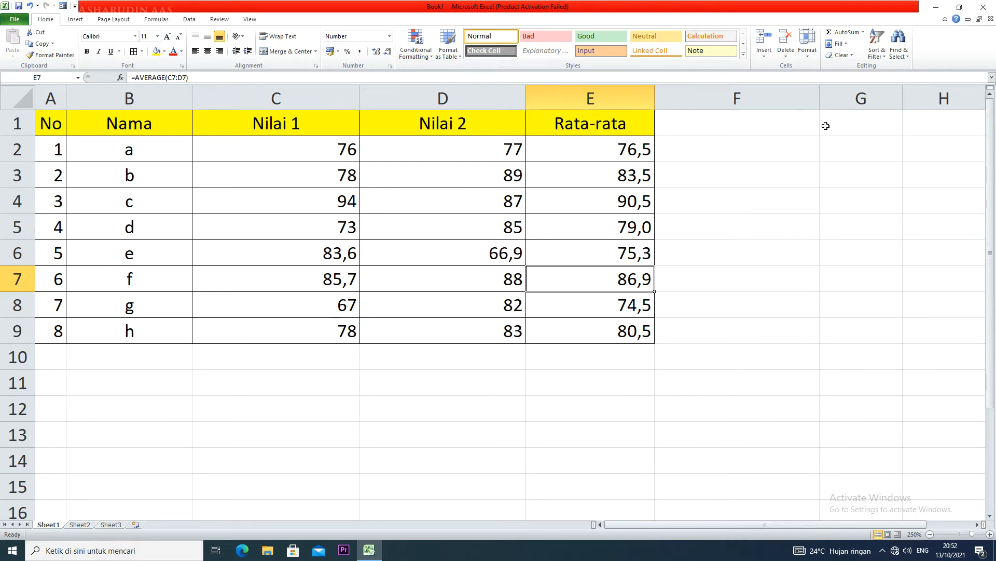
click(740, 129)
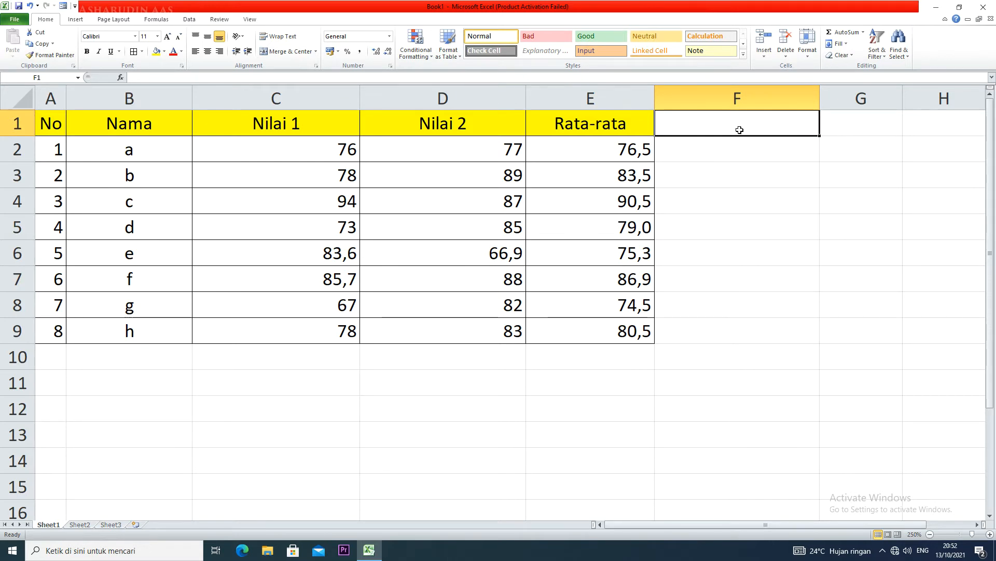
text(ROUND)
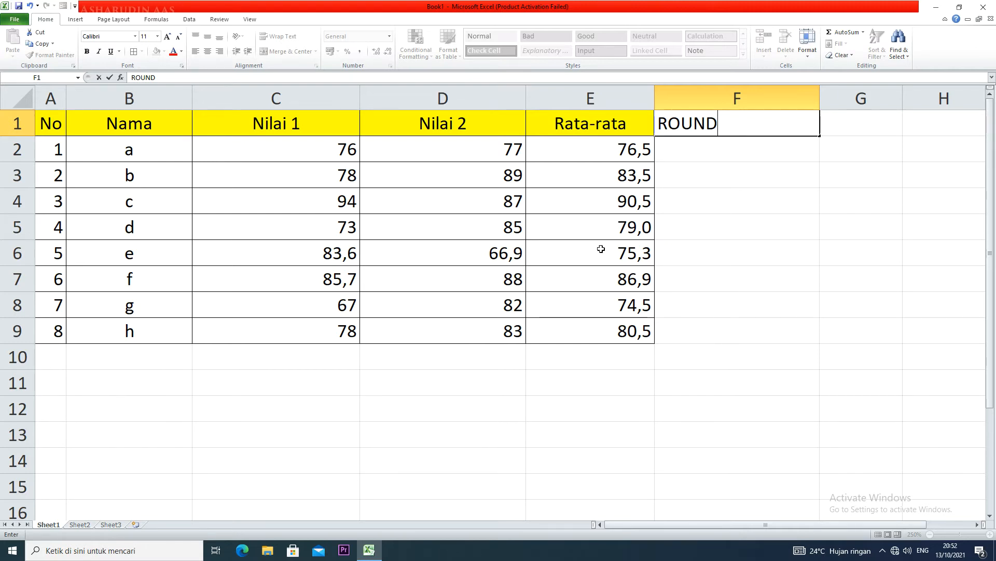
Step: Narrow columns B to E to one equal width and reduce column F to a similar width
click(117, 100)
drag(161, 91, 587, 98)
drag(526, 95, 458, 95)
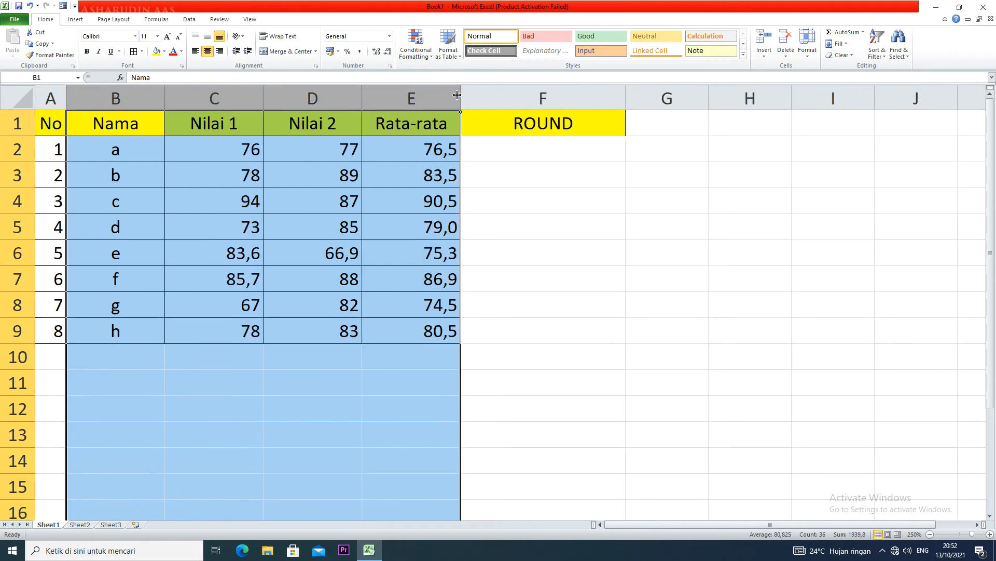
click(549, 145)
drag(625, 97, 564, 98)
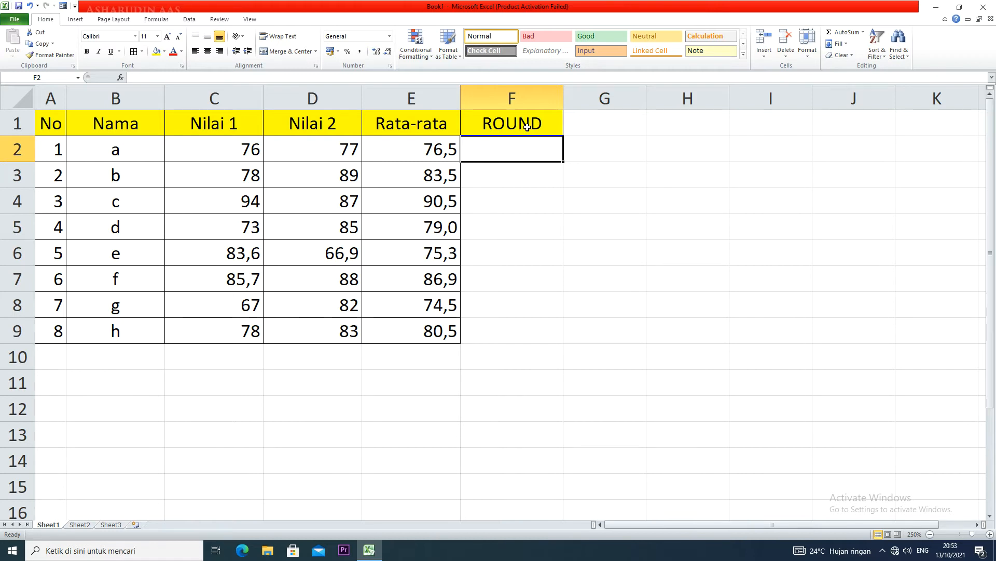
Step: Enter the formula =ROUND(E2;0) in F2 to round row a's average to a whole number
text(=)
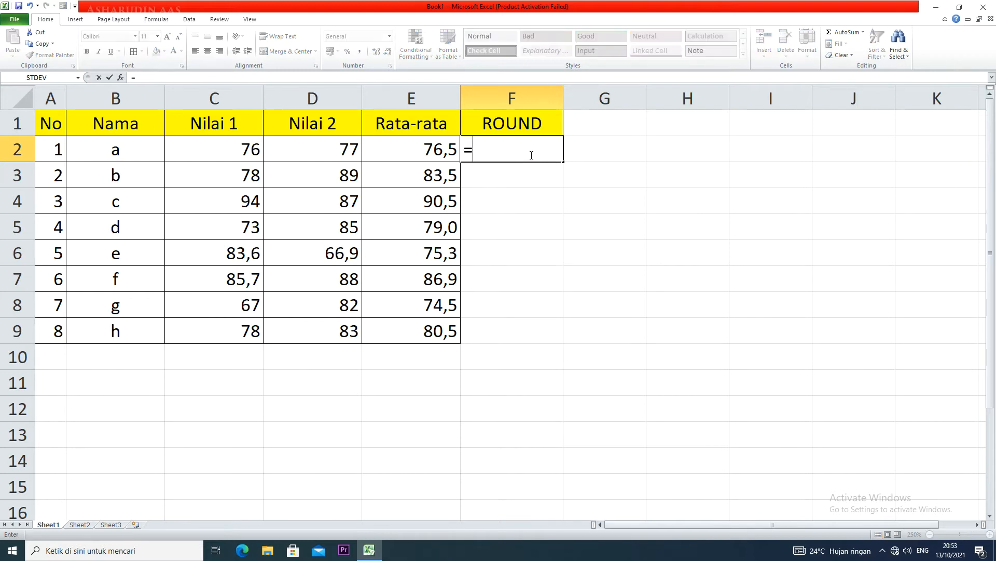
text(ROUND)
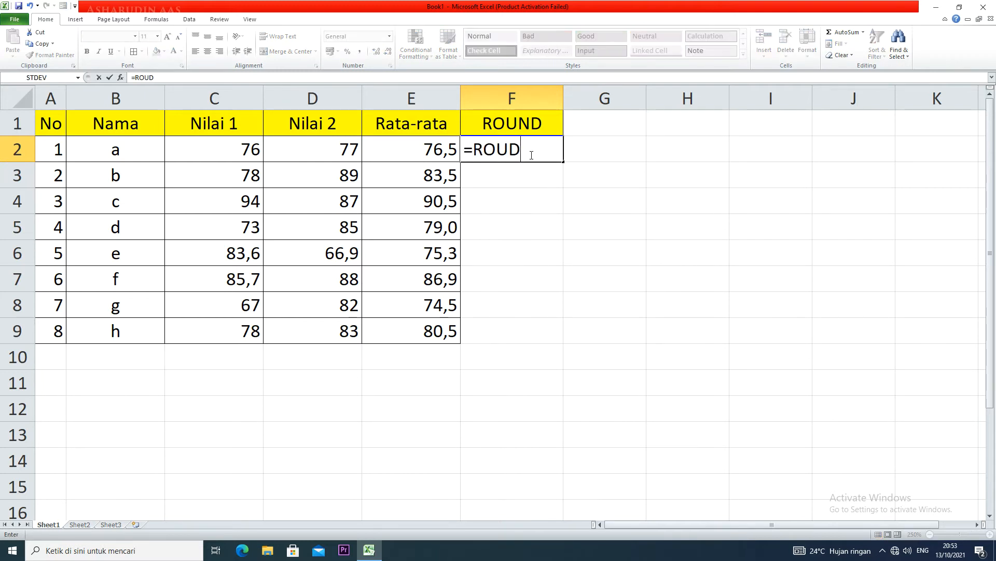
text(()
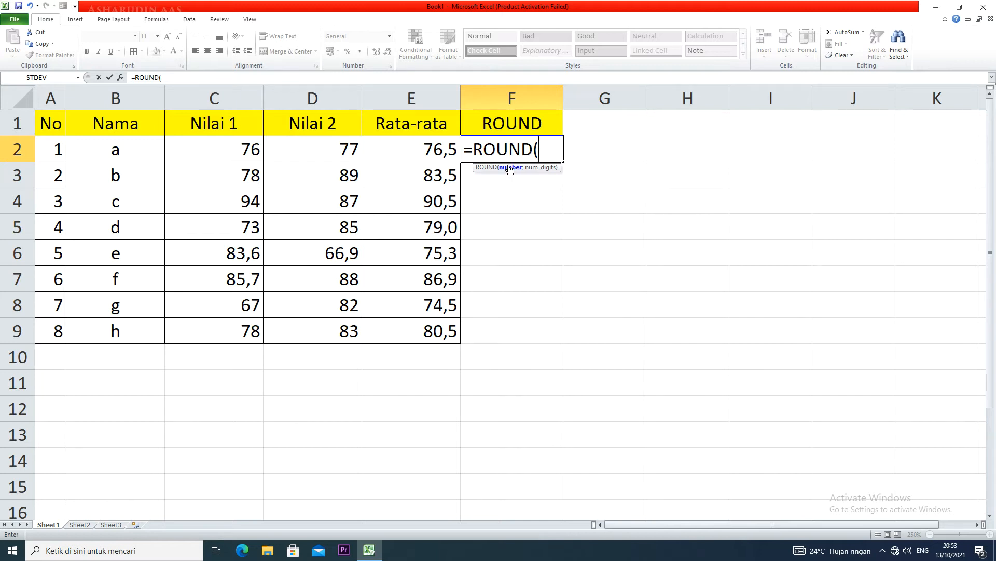
click(441, 142)
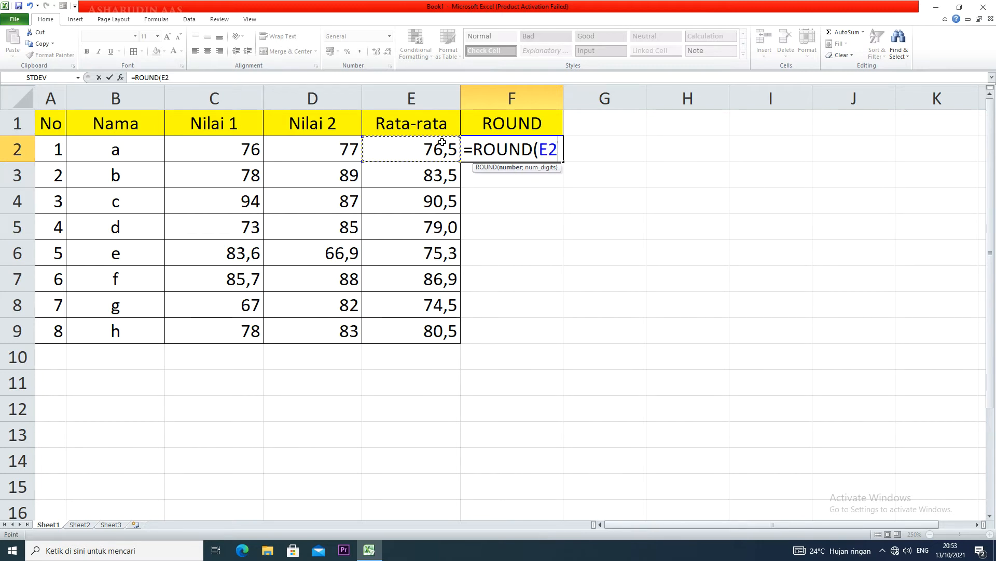
text(;)
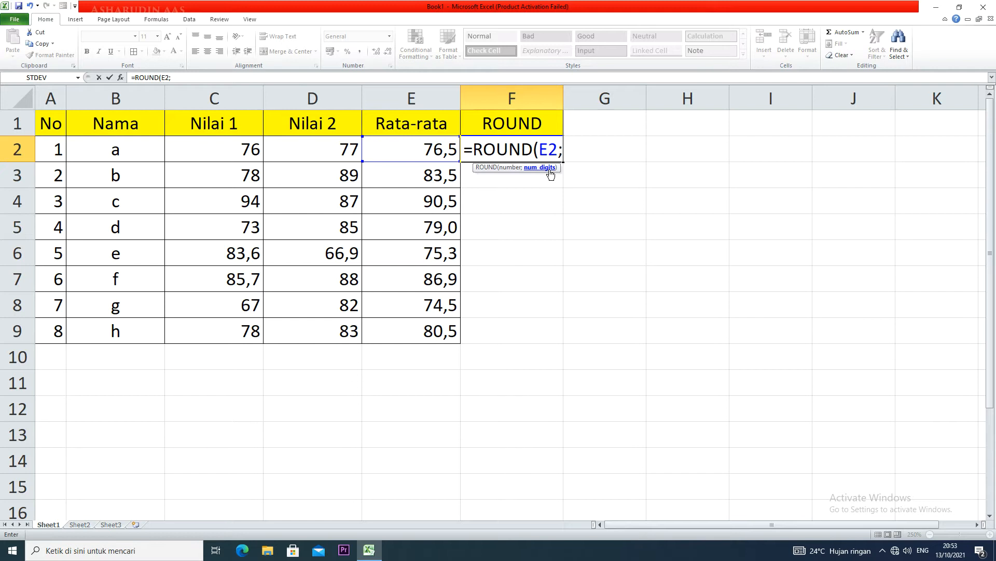
text(0))
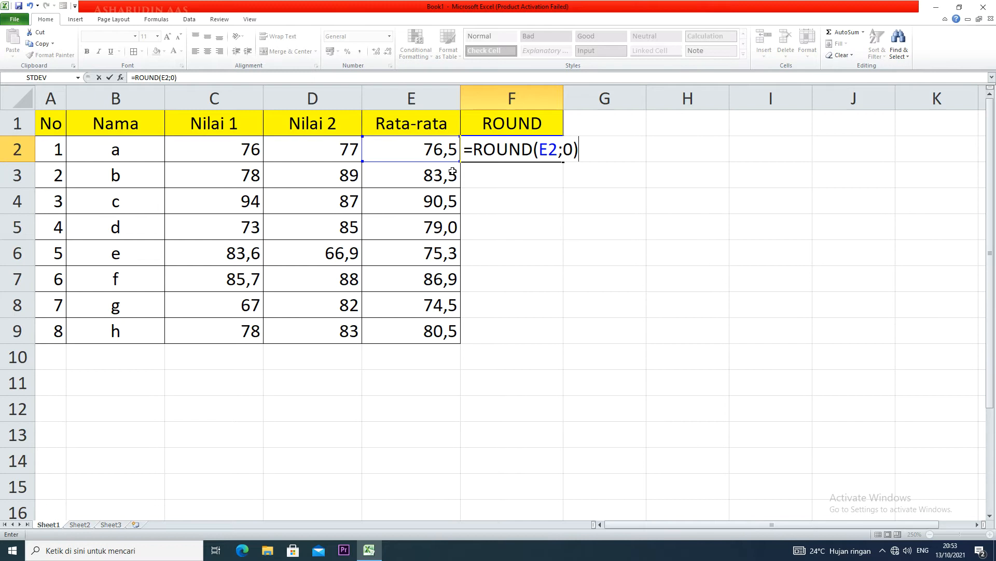
key(Return)
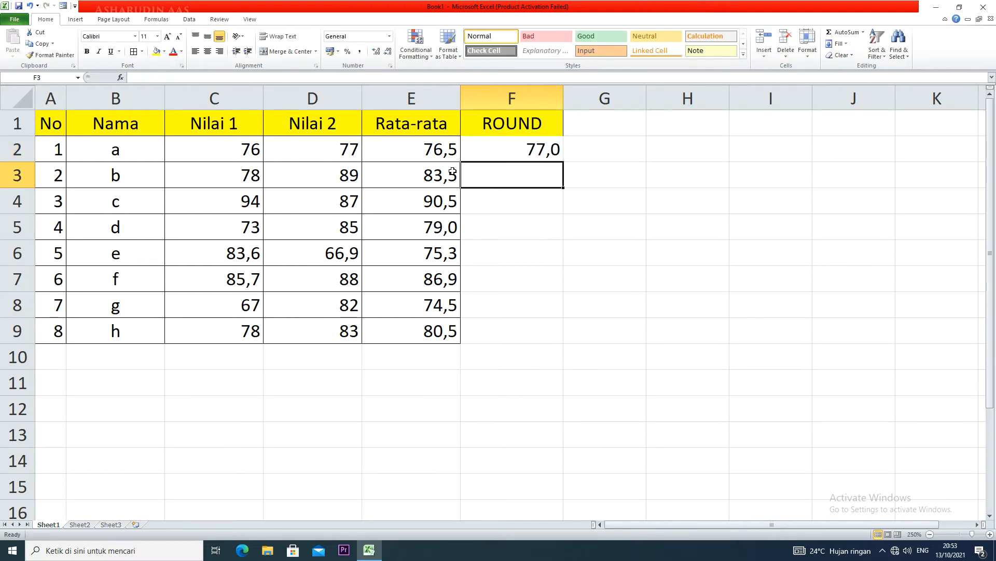
Step: Copy the ROUND formula from F2 down to F9 and compare the rounded results with the Rata-rata averages
click(527, 153)
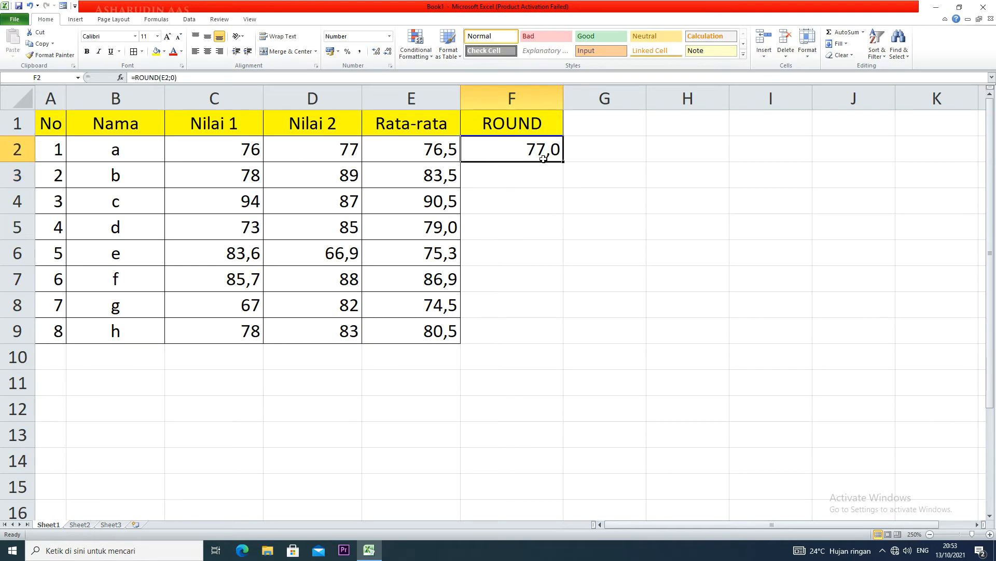
drag(565, 162, 554, 344)
click(482, 247)
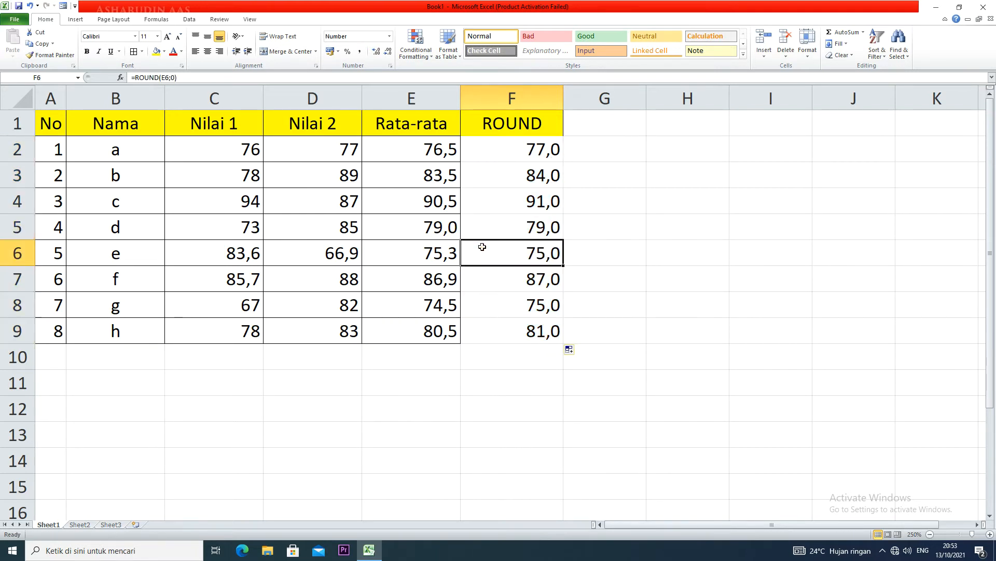
double_click(483, 247)
click(440, 172)
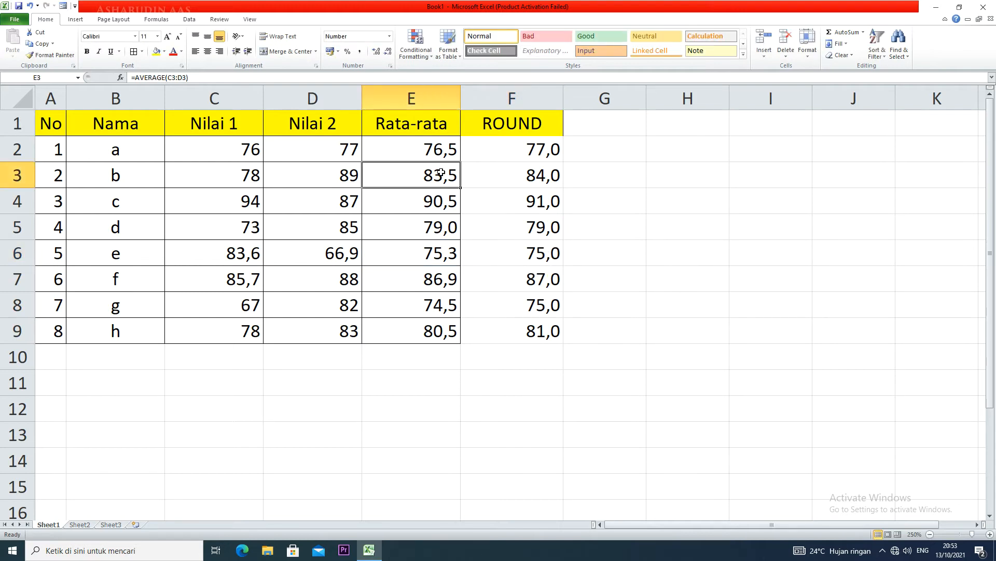
click(465, 207)
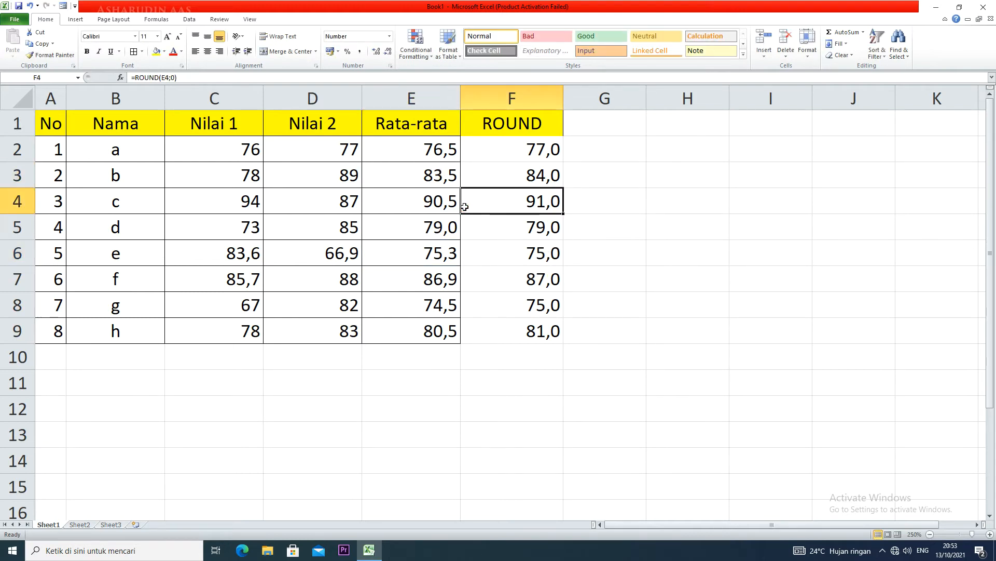
click(465, 224)
click(481, 256)
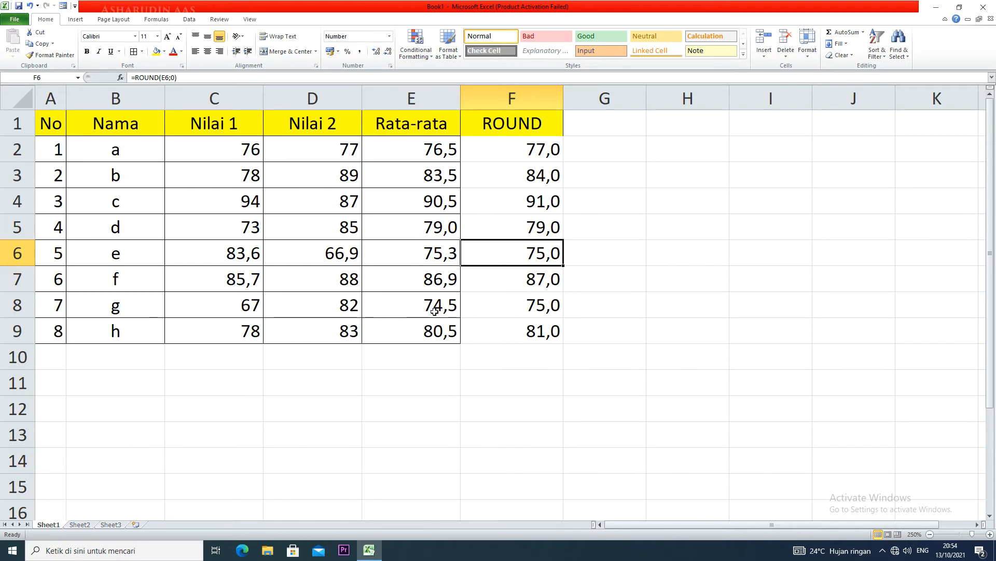
Step: Remove the decimal place from the rounded values in F2:F9
drag(502, 132, 506, 334)
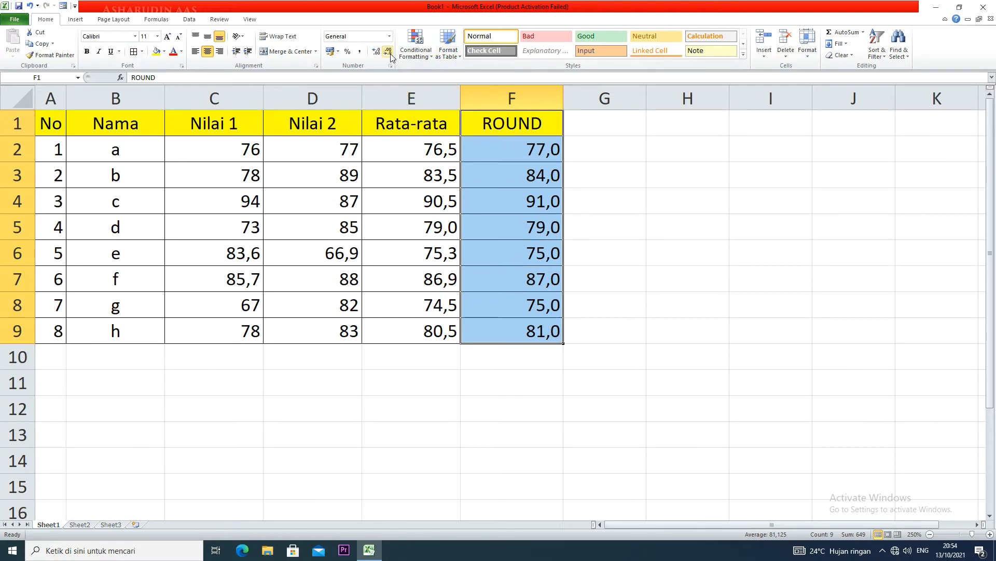
click(534, 195)
drag(523, 149, 501, 325)
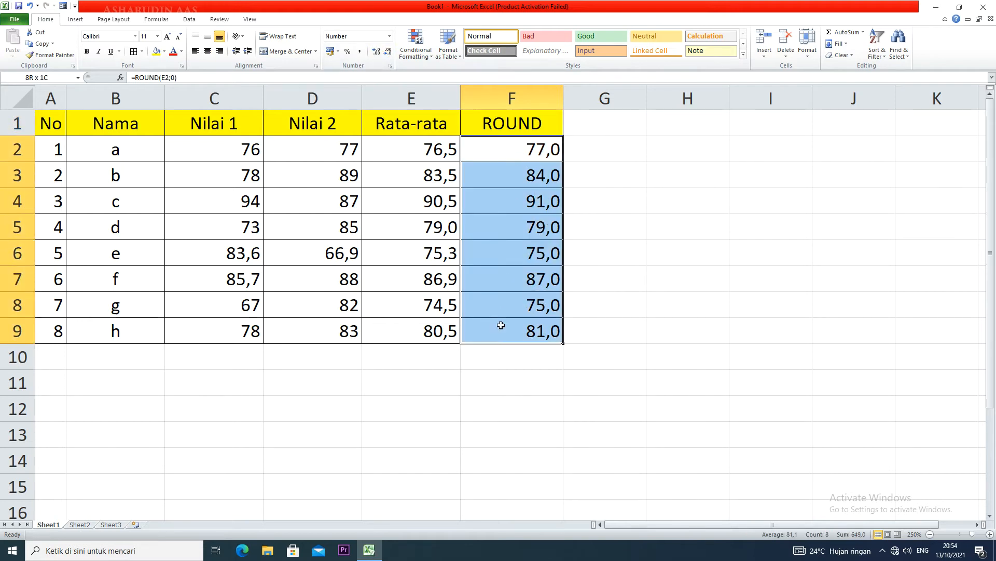
click(388, 51)
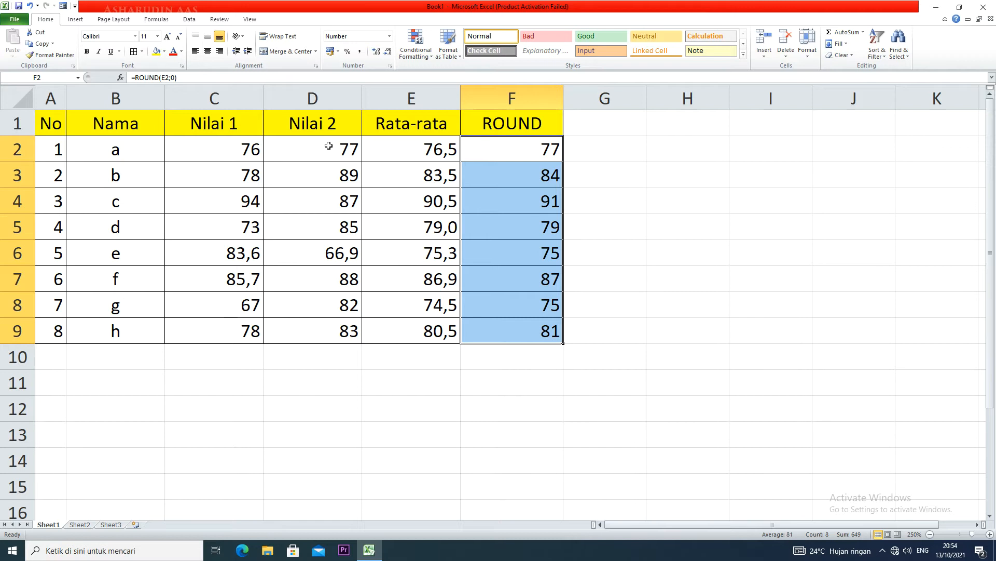
Step: Centre the rounded values in F2:F9
click(210, 54)
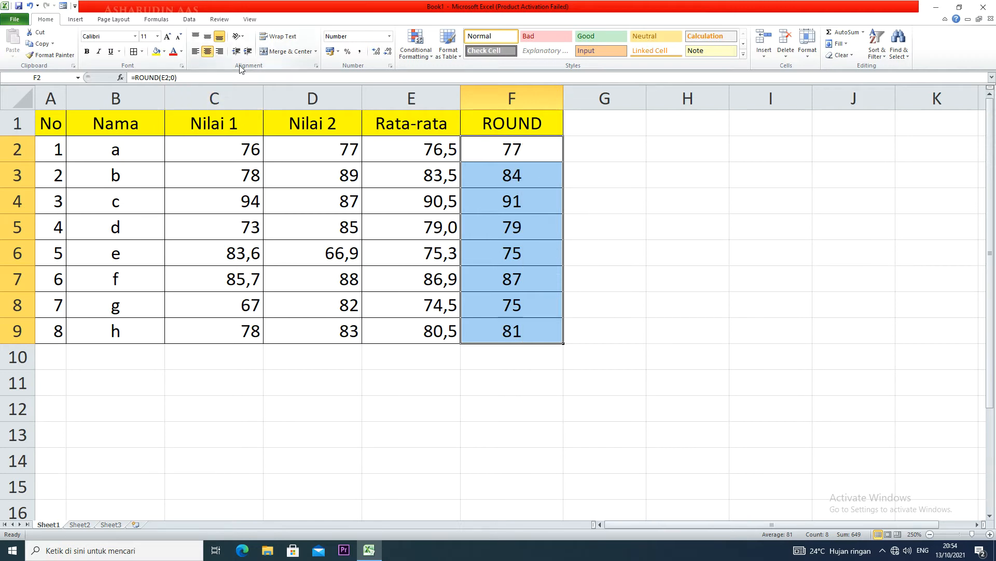
Step: Enter the header ROUNDDOWN in G1, with column G widened to fit it, and add borders to G1:G9
click(606, 131)
drag(647, 98, 661, 97)
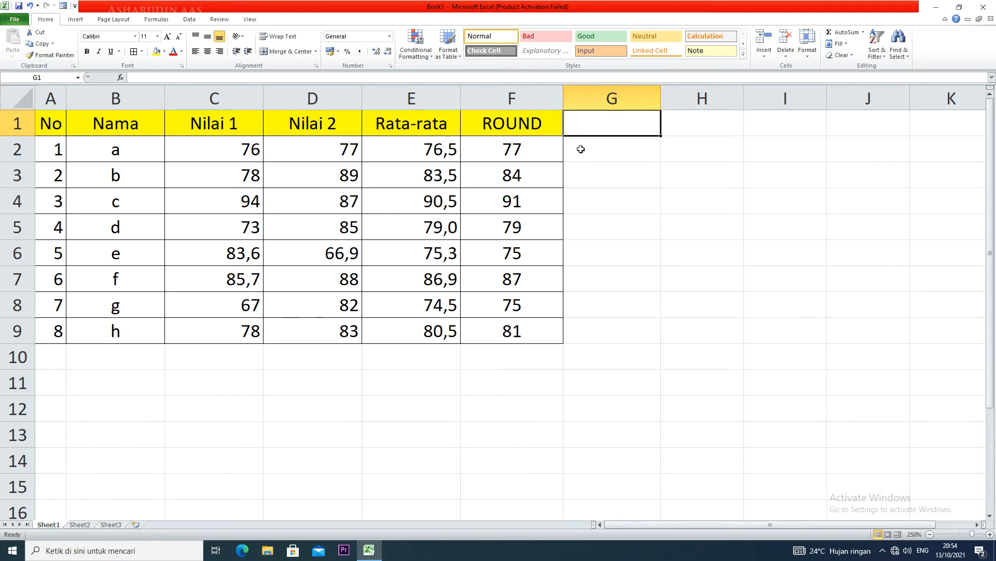
text(ROUNDDOWN)
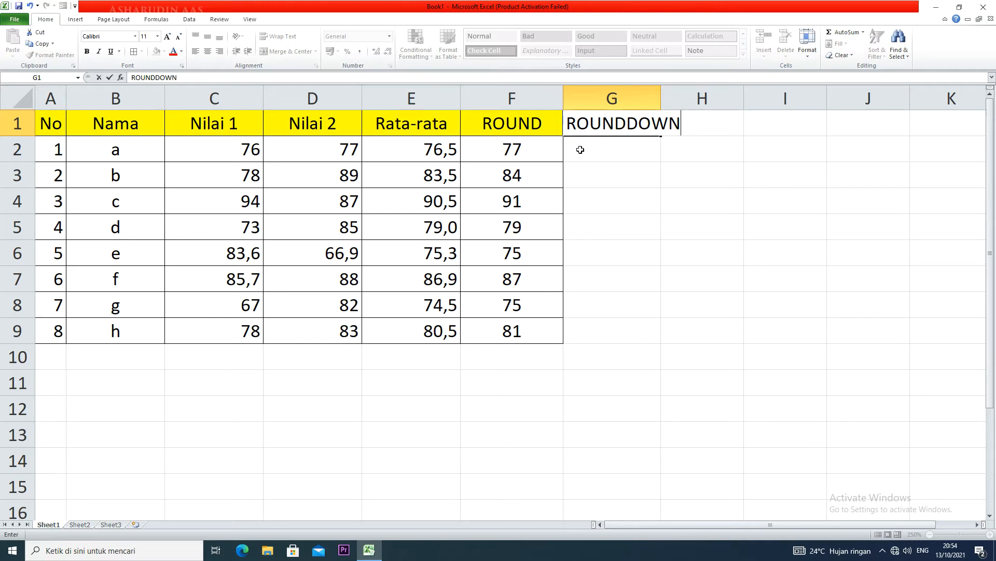
click(639, 98)
drag(661, 98, 693, 99)
drag(656, 127, 625, 335)
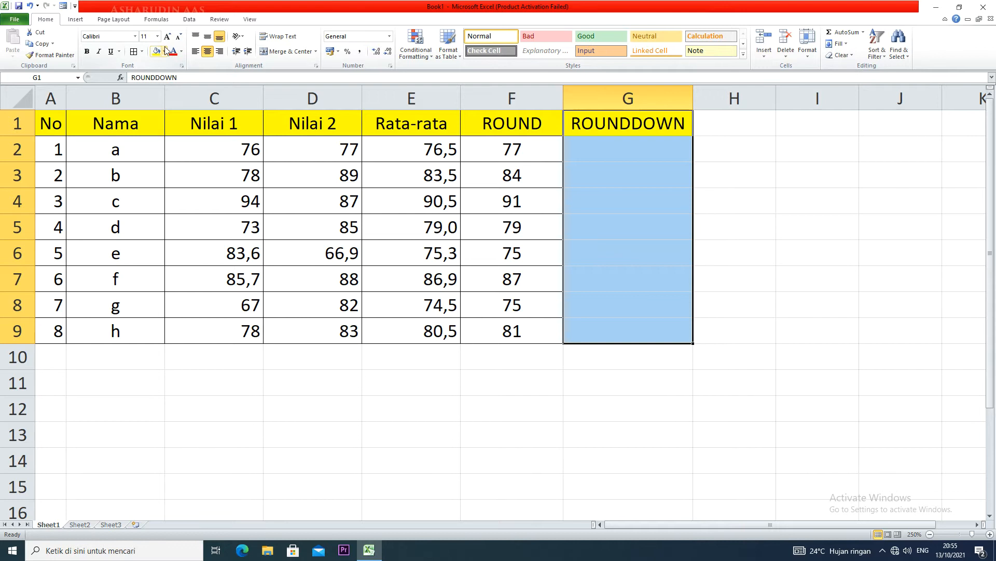
click(134, 50)
Step: Enter the formula =ROUNDDOWN(E2;0) in G2 to round row a's average down to a whole number
click(581, 149)
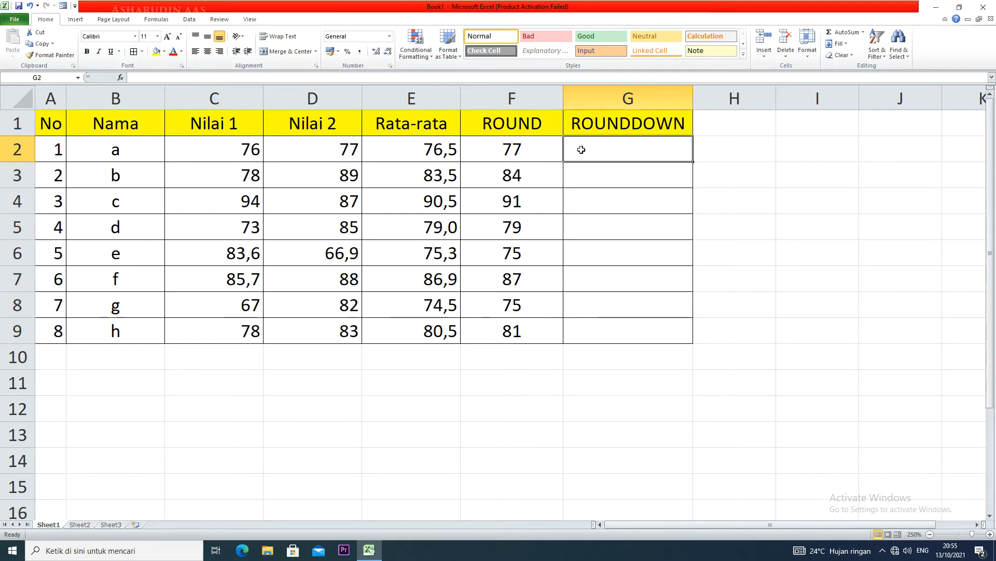
text(=)
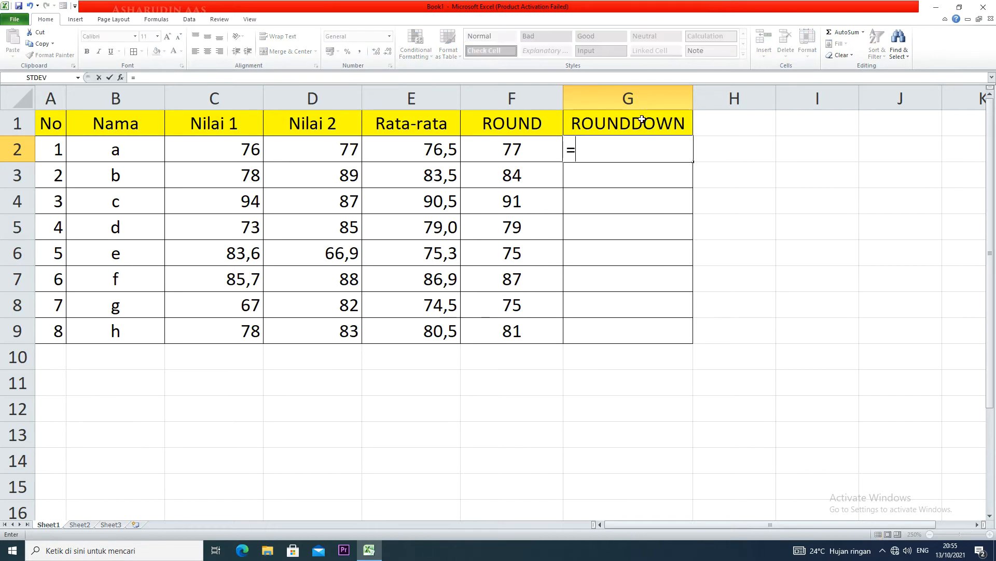
text(ROUND)
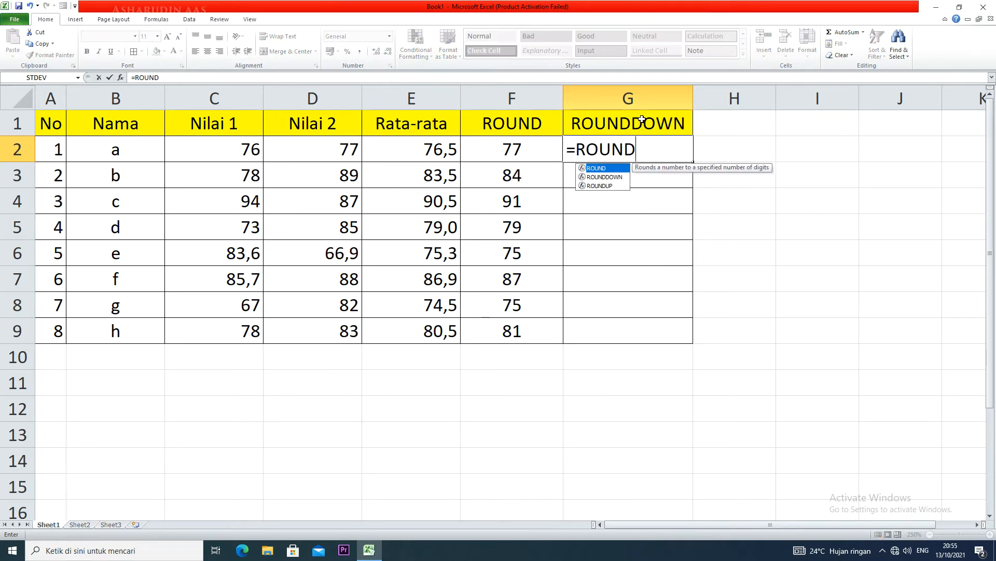
text(DOWN)
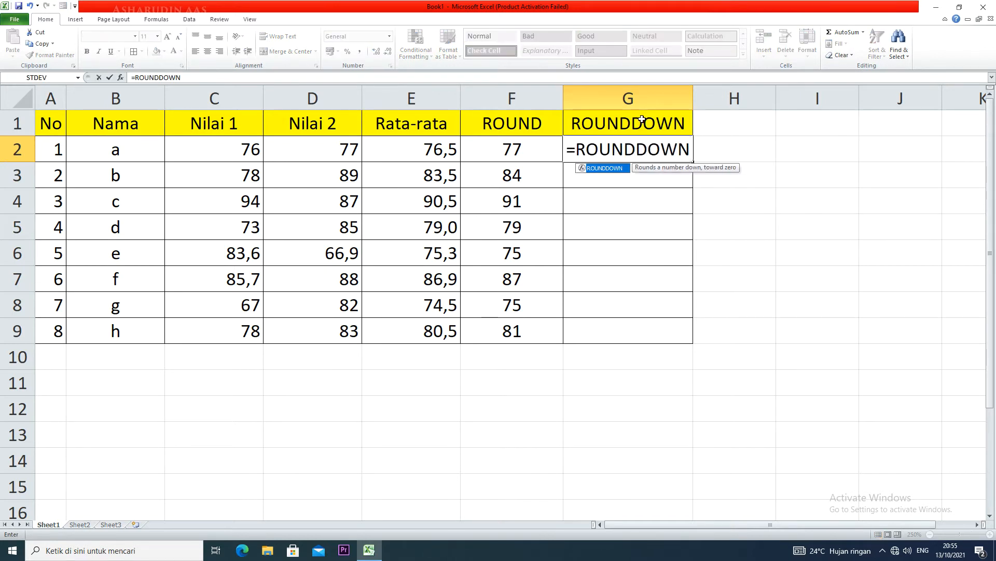
text(()
click(427, 148)
text(;0))
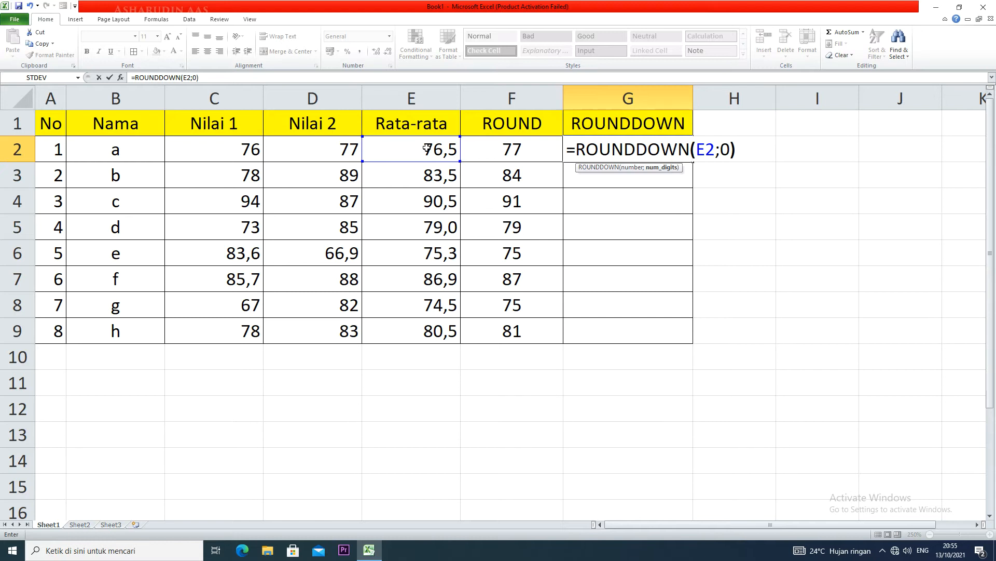
key(Return)
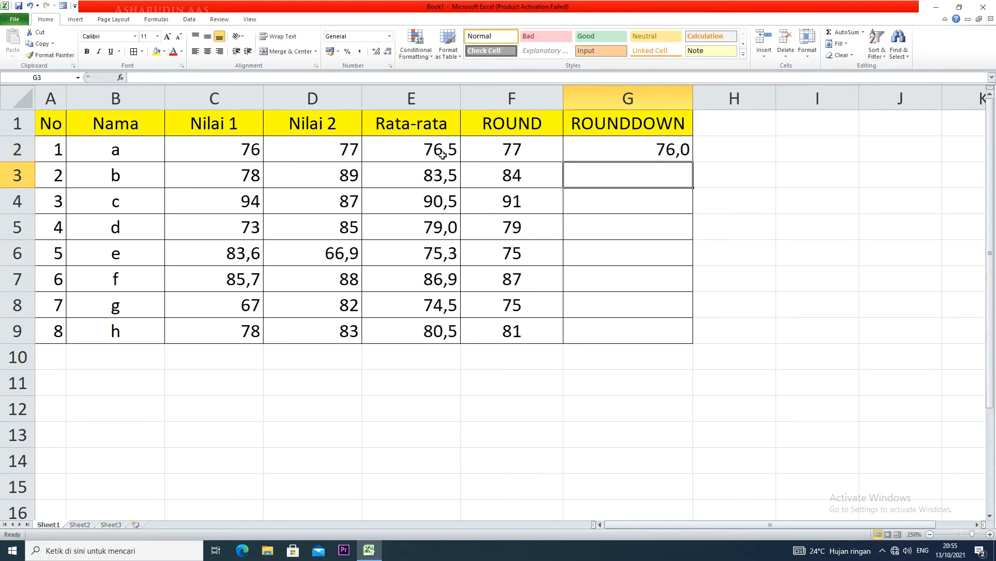
Step: Copy the ROUNDDOWN formula from G2 down to G9 and format the results as centred values without decimals
click(681, 149)
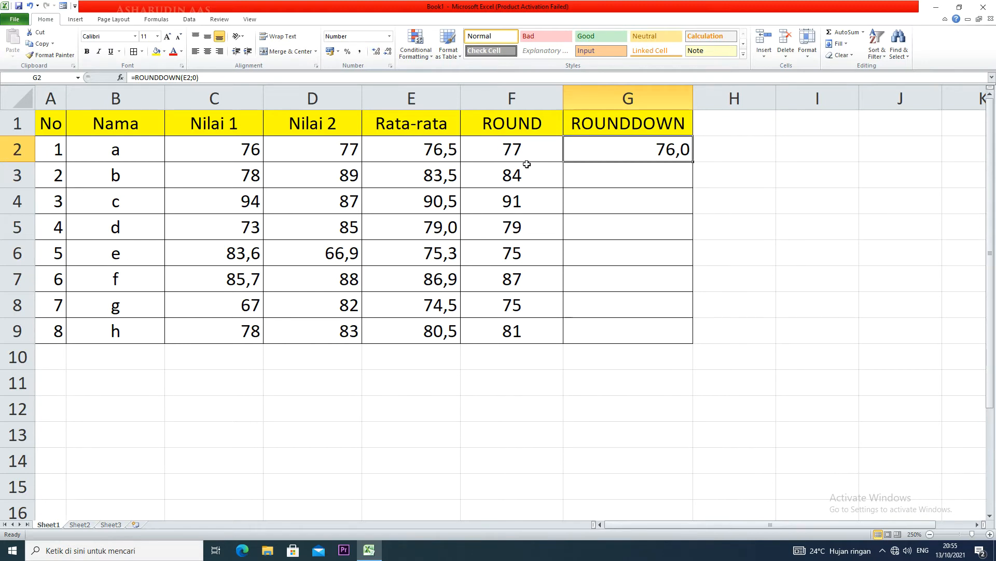
drag(695, 162, 686, 345)
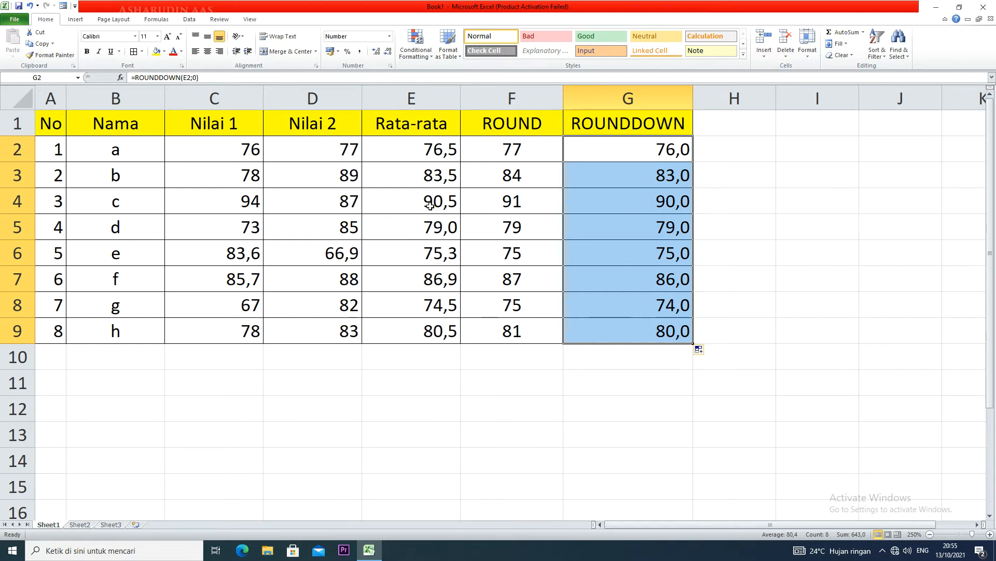
click(388, 52)
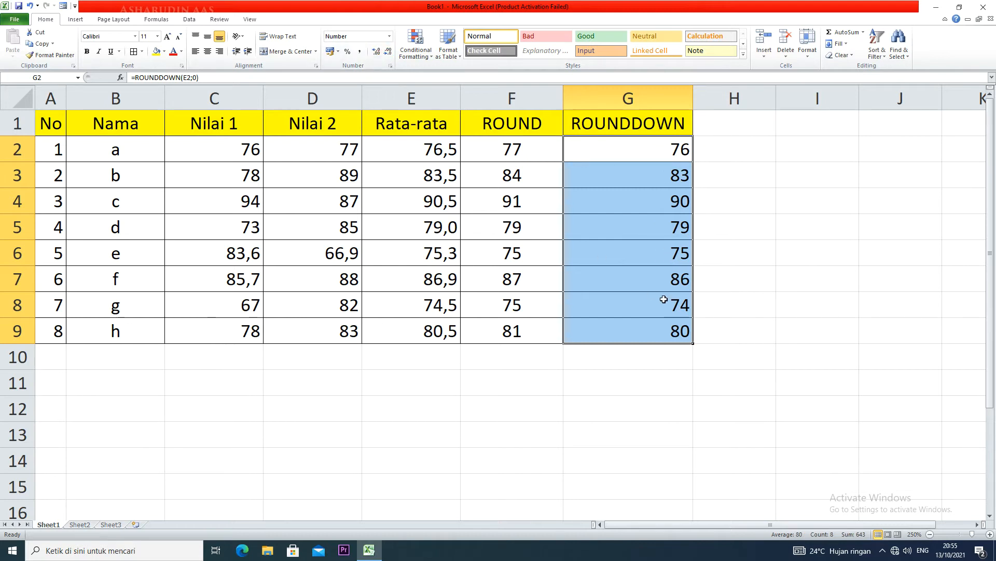
click(723, 259)
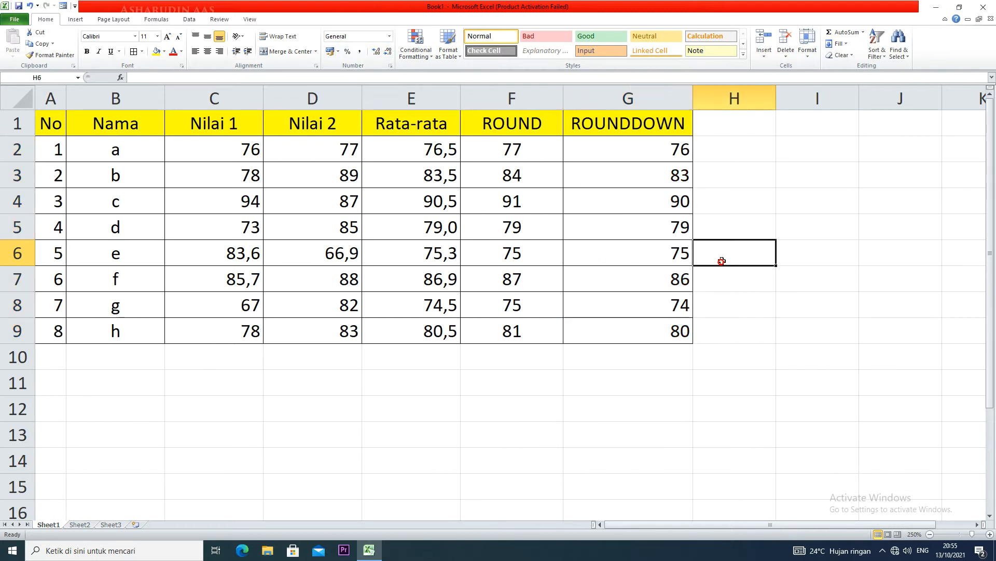
drag(668, 144, 652, 329)
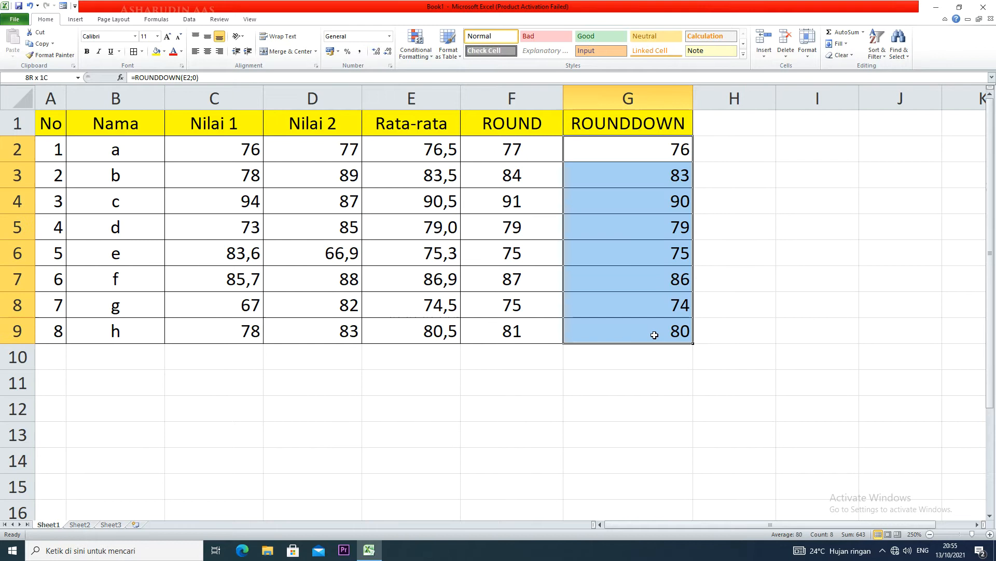
click(207, 51)
click(635, 169)
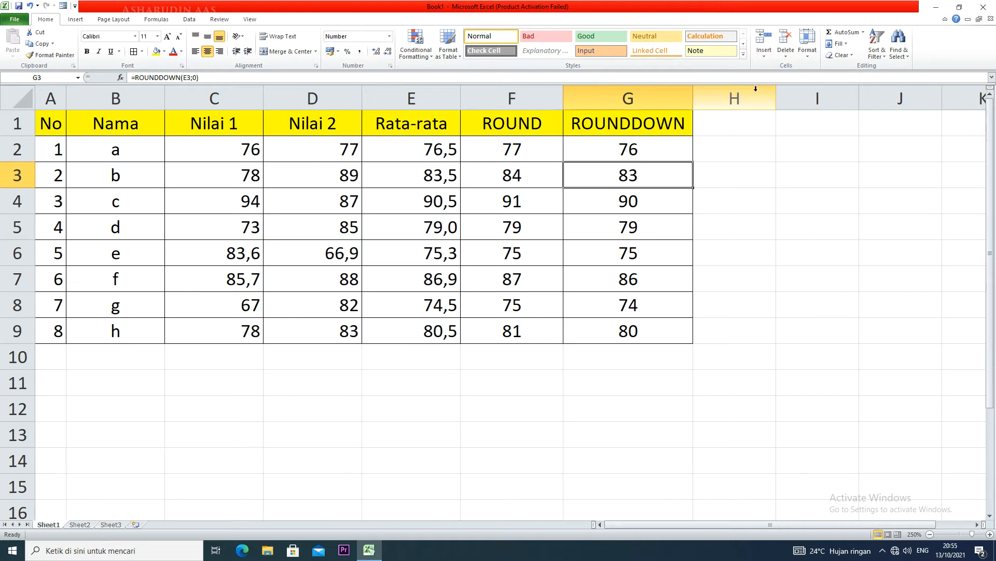
Step: Enter the header ROUNDUP in H1, with column H widened to about column G's width, and add borders to H1:H9
drag(778, 101, 825, 101)
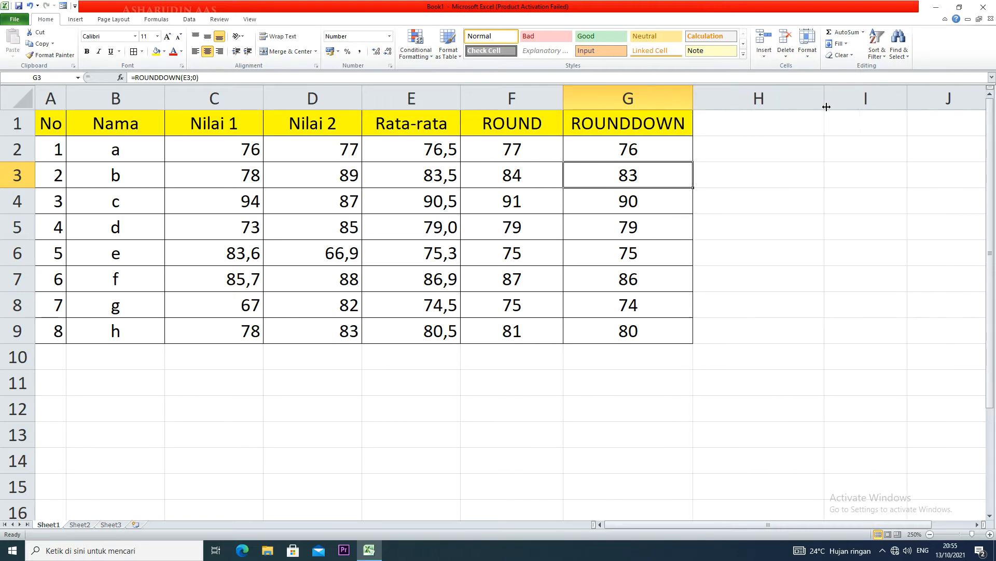
click(783, 128)
text(ROUNDUP)
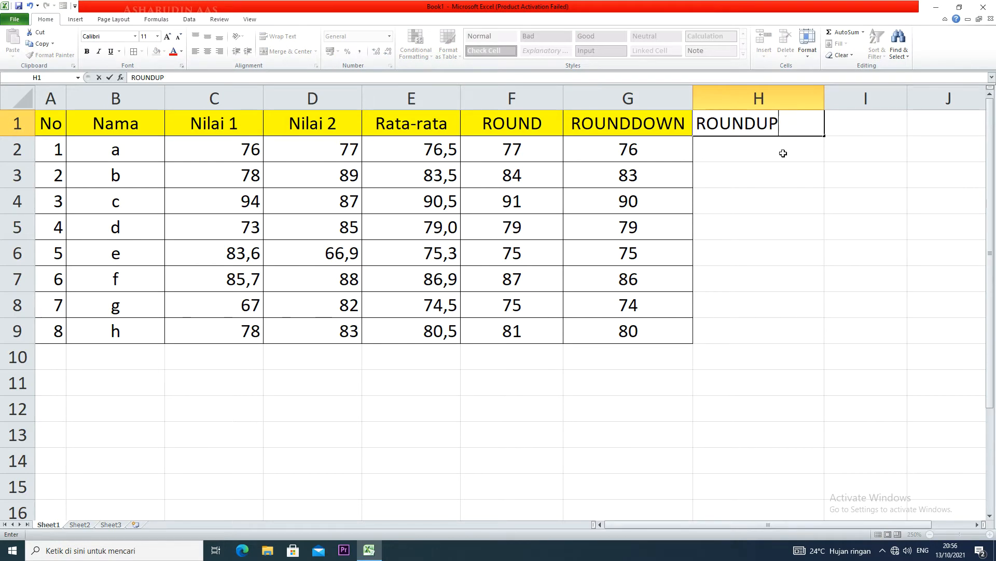
key(Return)
drag(818, 123, 770, 329)
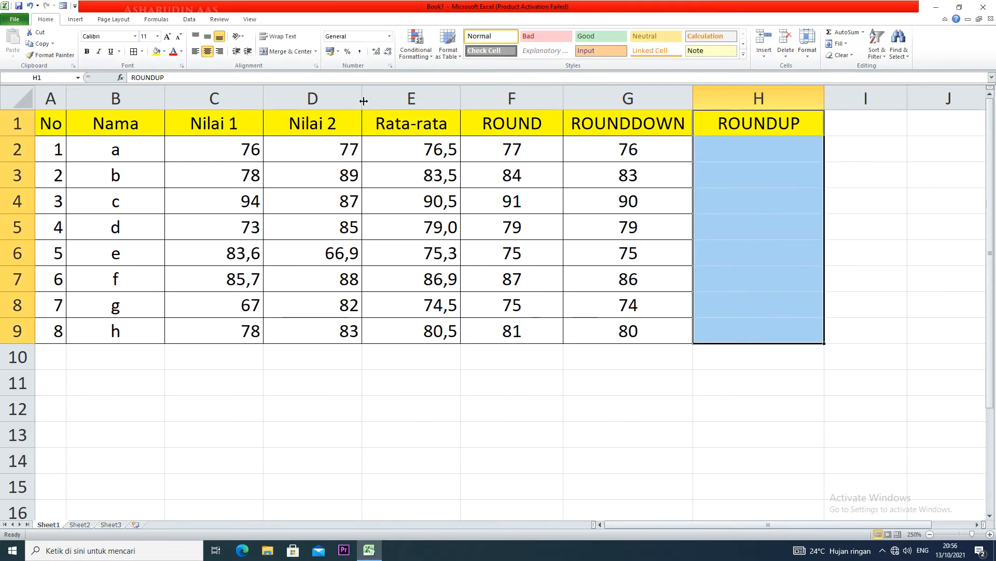
click(134, 52)
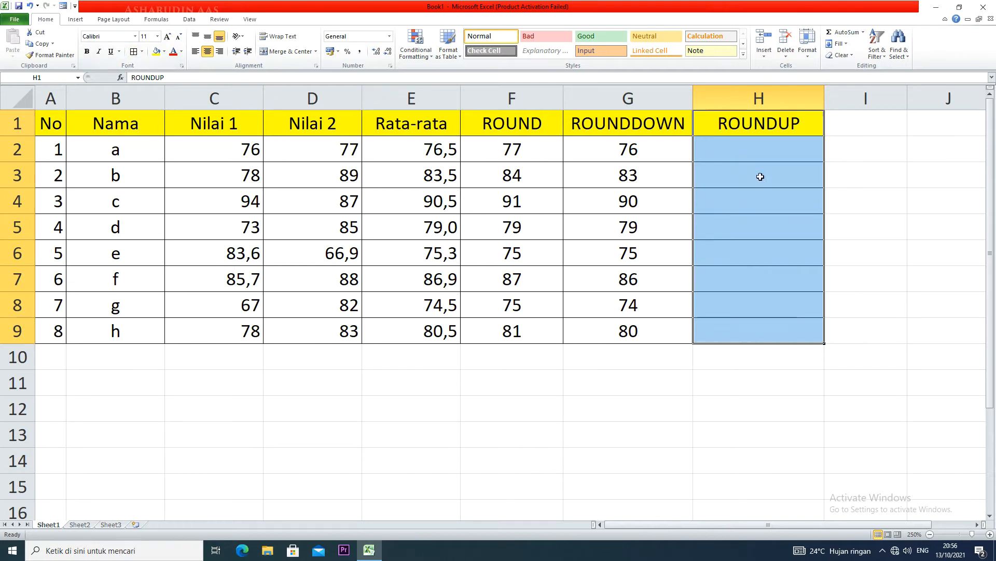
Step: Enter the formula =ROUNDUP(E2;0) in H2 to round row a's average up to a whole number
click(786, 153)
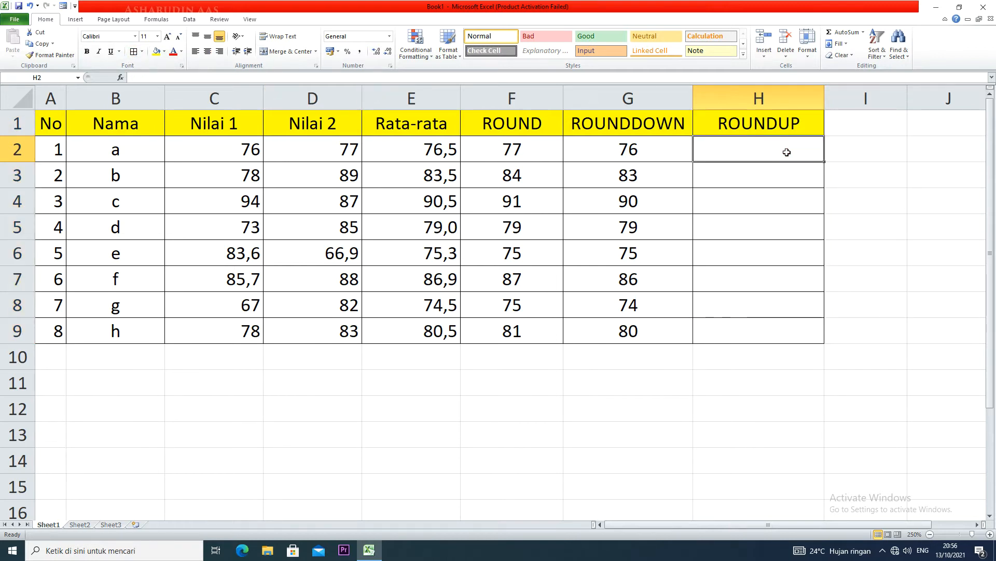
text(=ROUND)
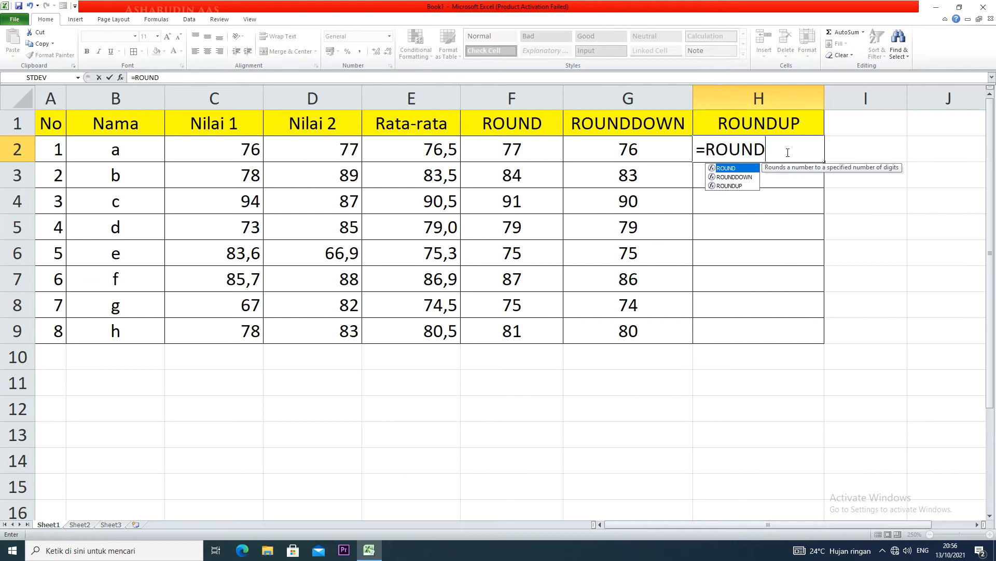
text(UP()
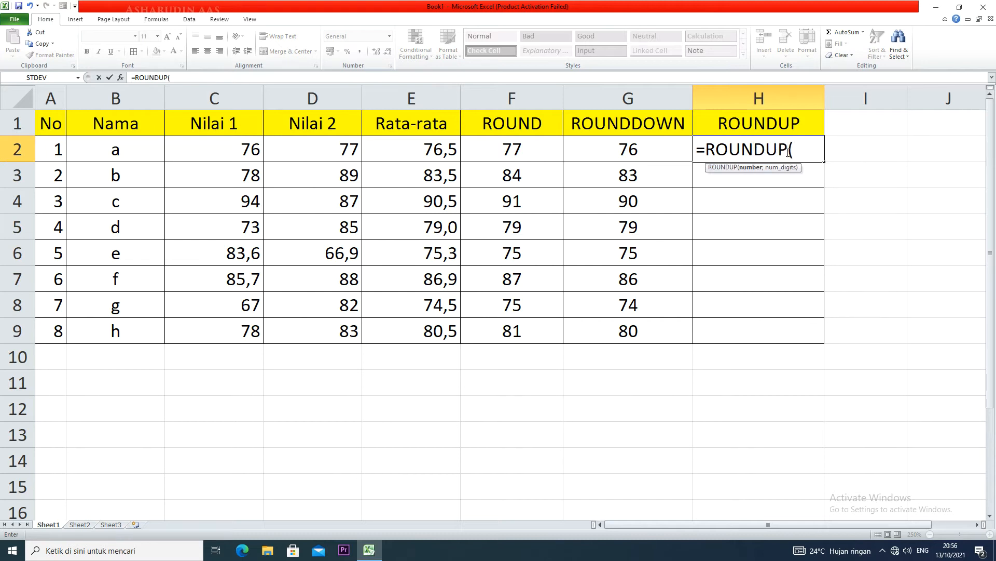
click(436, 150)
text(;)
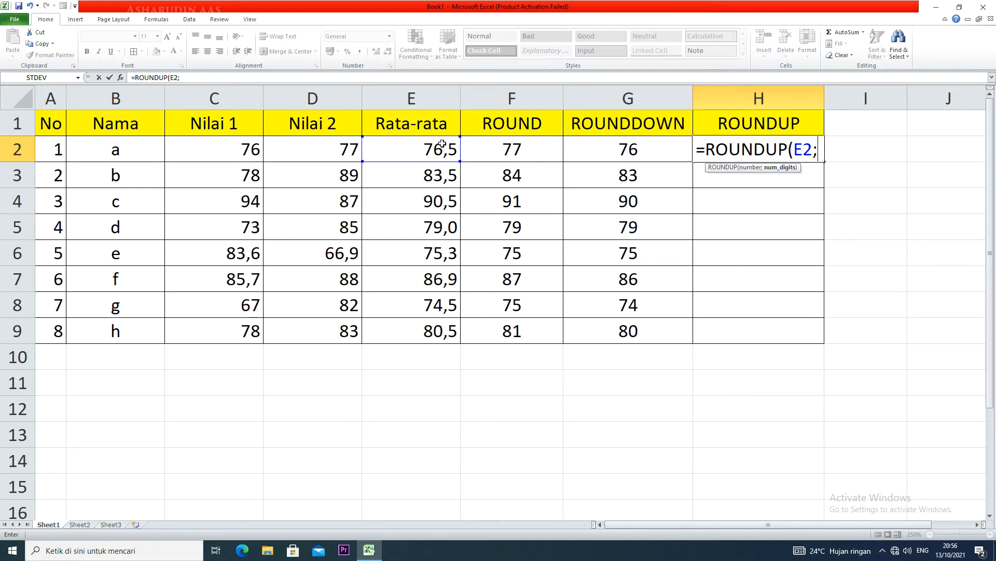
text(0))
key(Return)
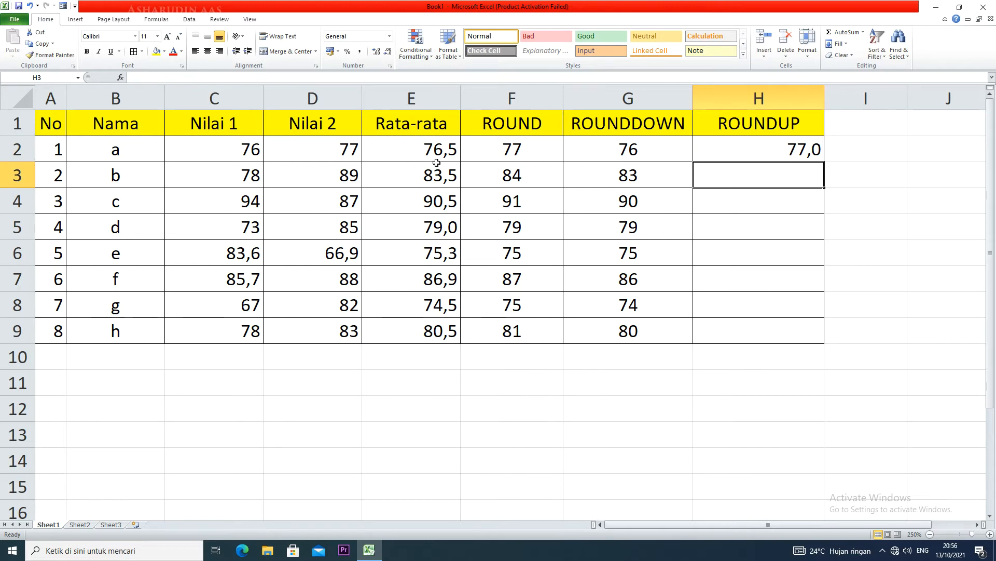
Step: Copy the ROUNDUP formula from H2 down to H9 and format the results as centred values without decimals
click(765, 158)
drag(818, 163, 819, 334)
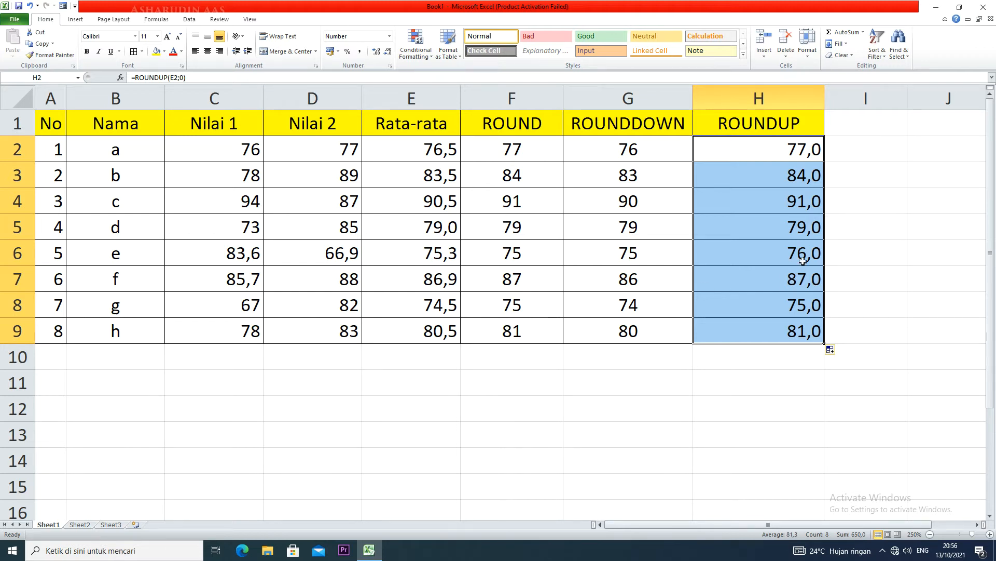
click(207, 51)
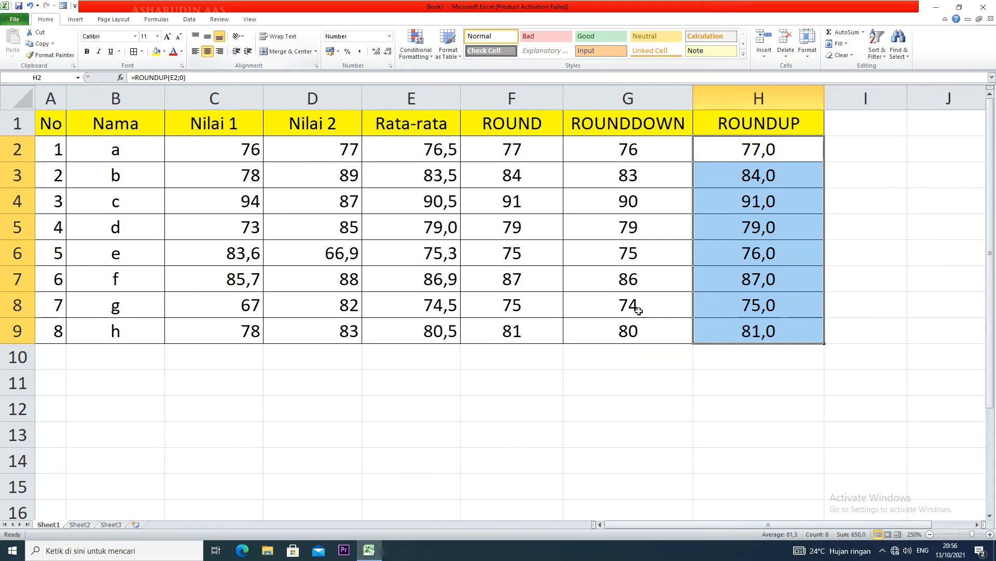
click(389, 52)
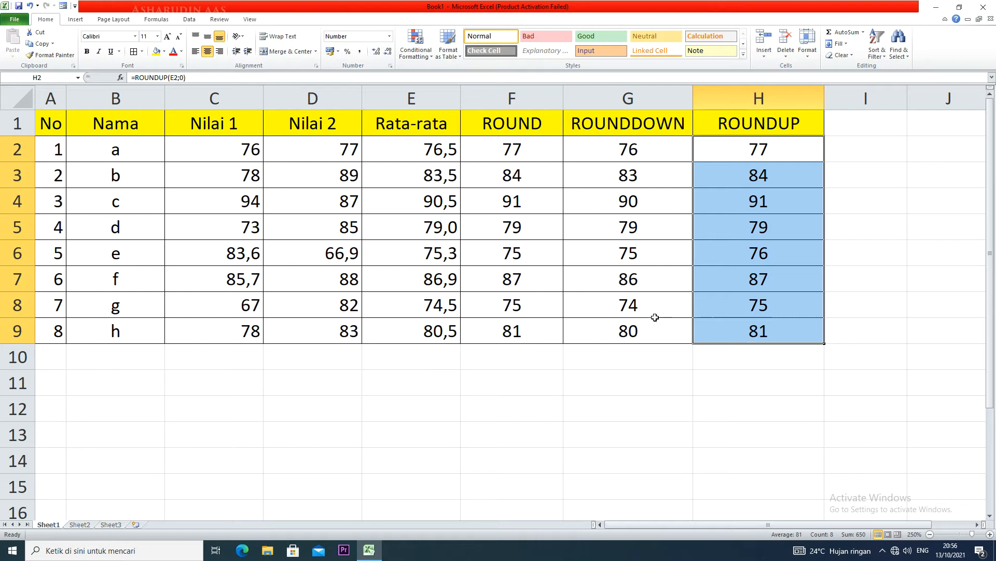
drag(535, 127, 525, 335)
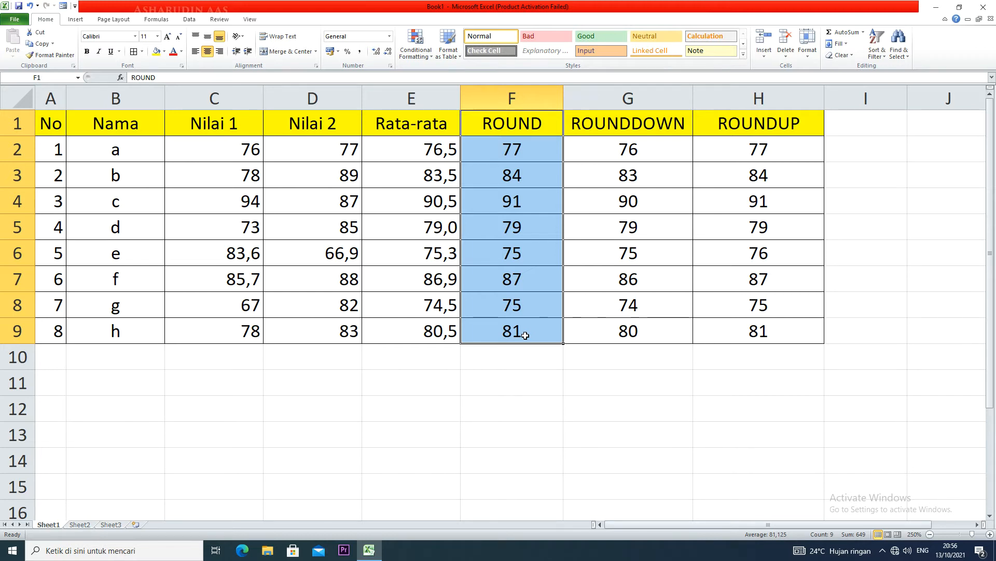
drag(648, 147, 785, 338)
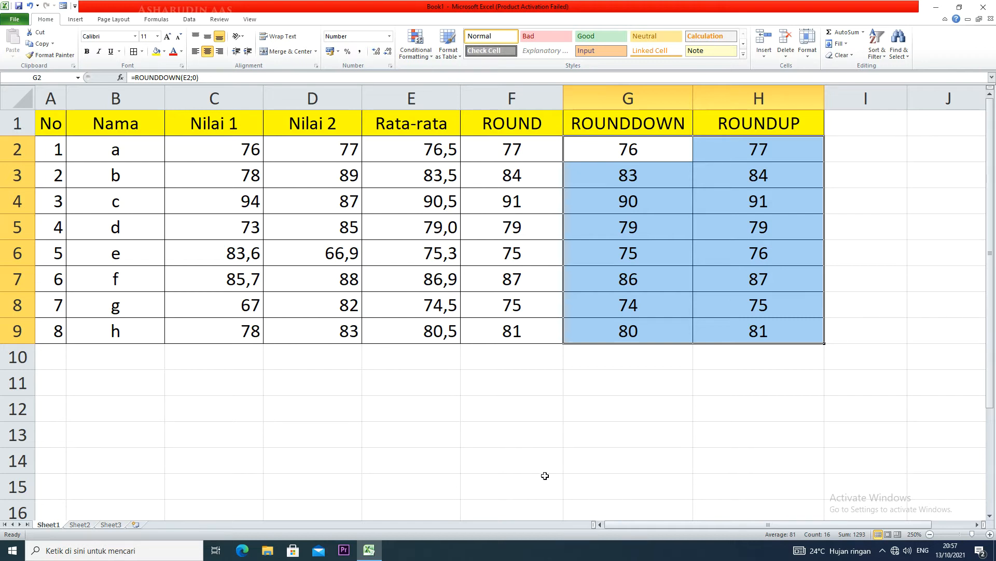
Step: Widen columns I and J, then add a bordered column in I1:I9 with the header INT
scroll(545, 475, down, 5)
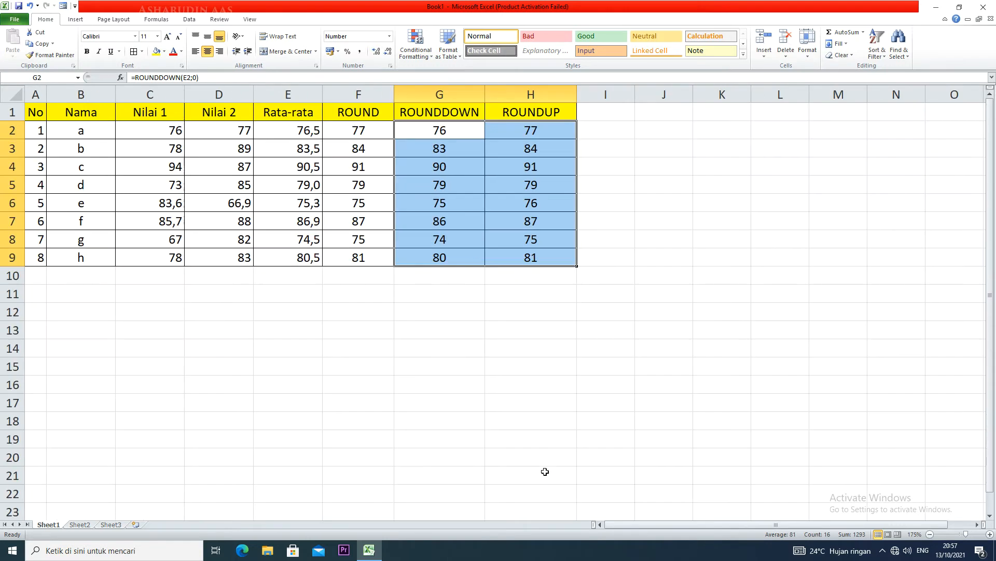
drag(634, 94, 677, 95)
drag(738, 92, 767, 96)
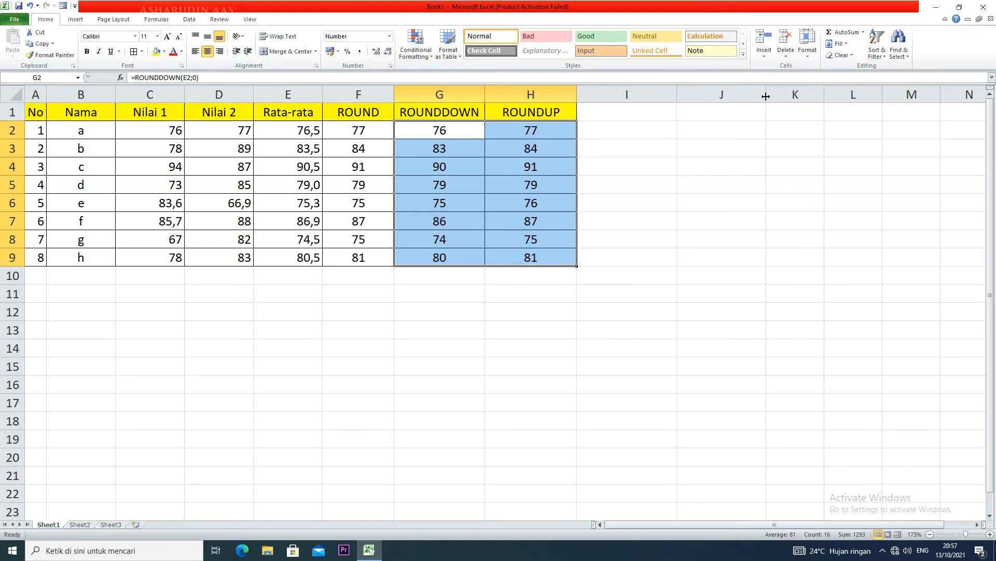
click(637, 112)
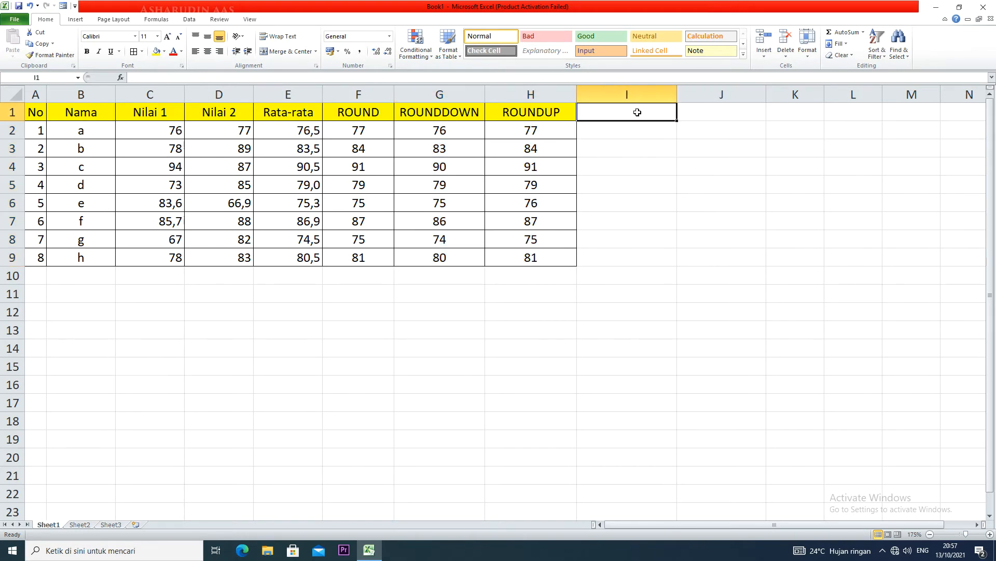
text(INT)
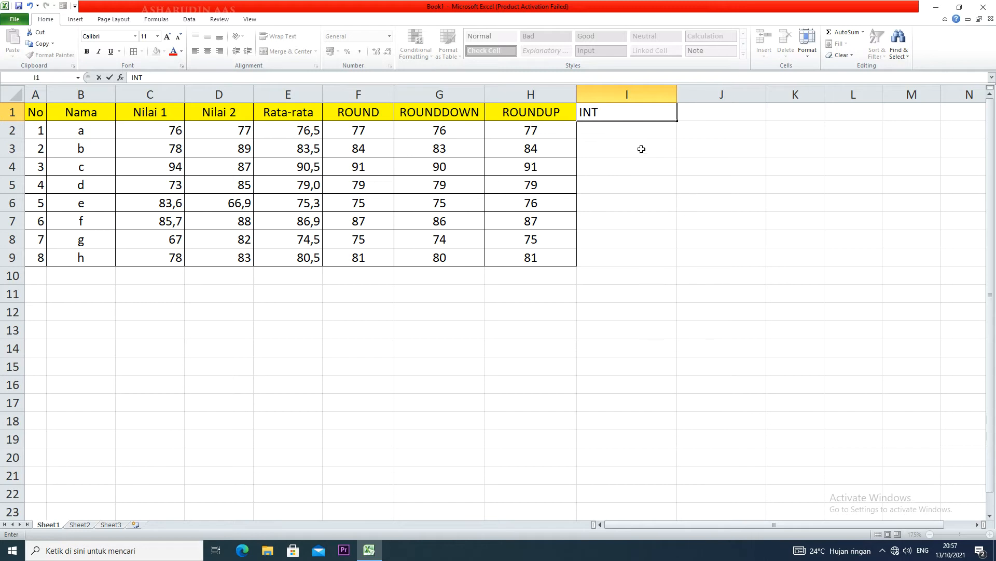
click(641, 147)
click(643, 112)
drag(644, 122, 645, 258)
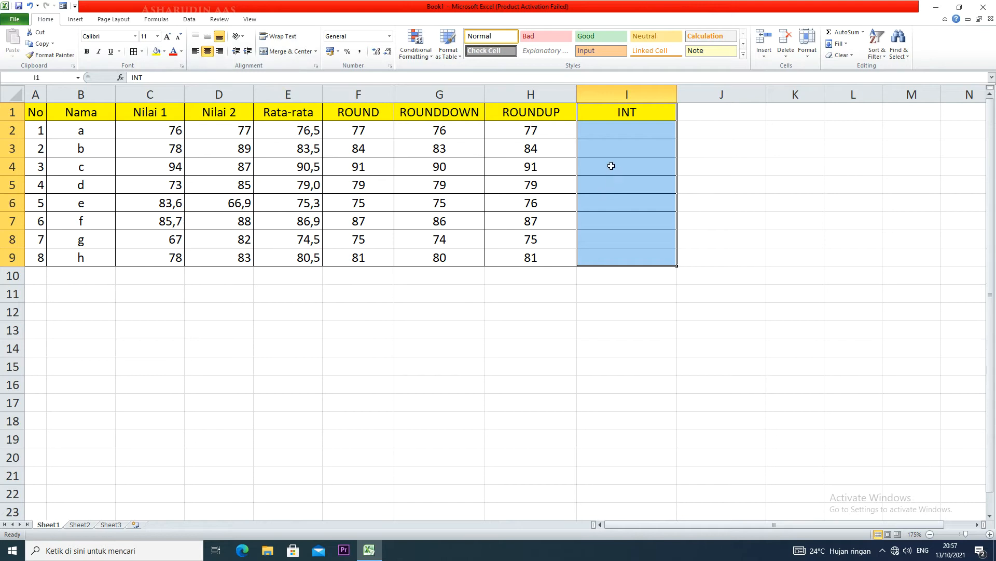
Step: Enter the formula =INT(E2) in I2 to reduce row a's average to a whole number
click(617, 133)
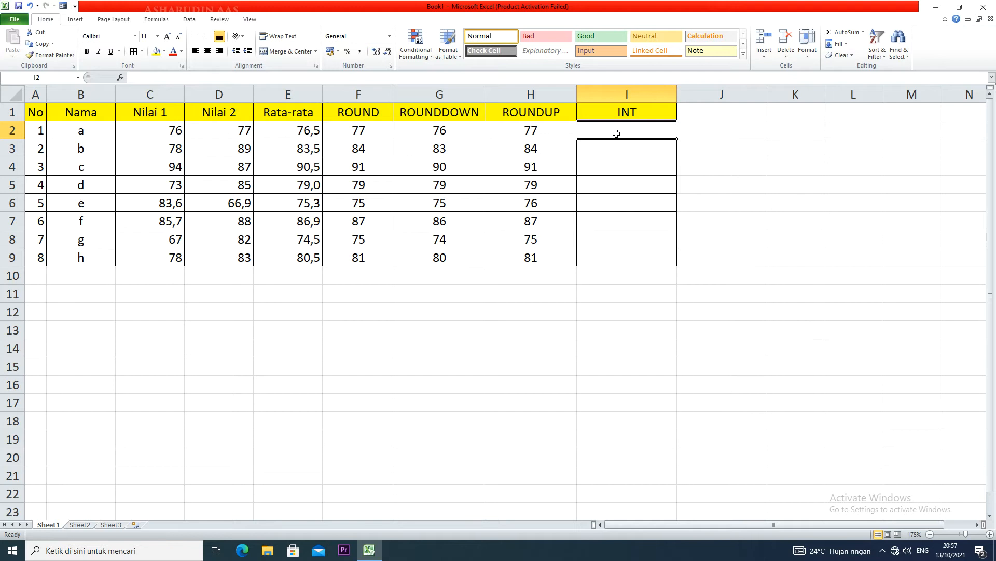
text(=I)
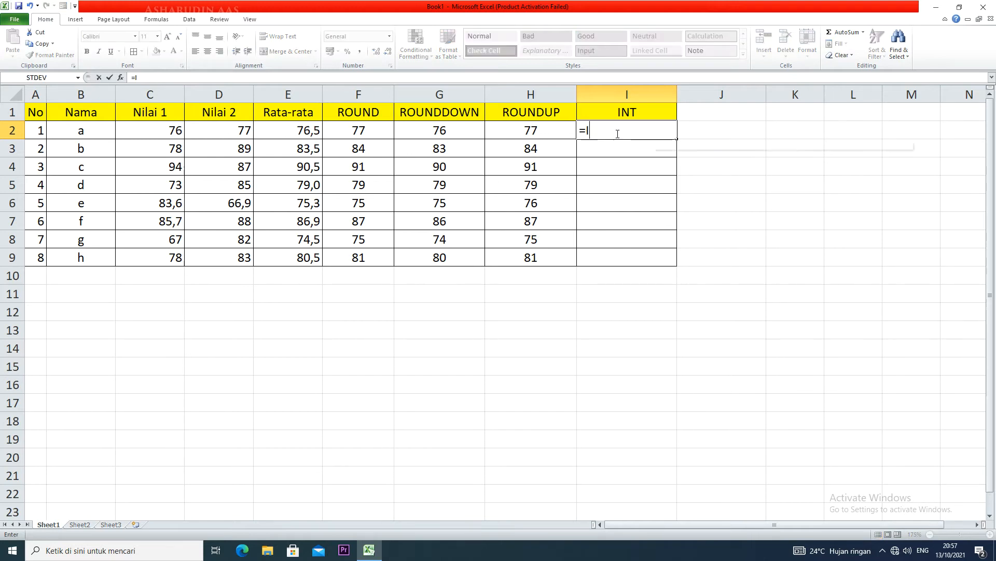
text(NT()
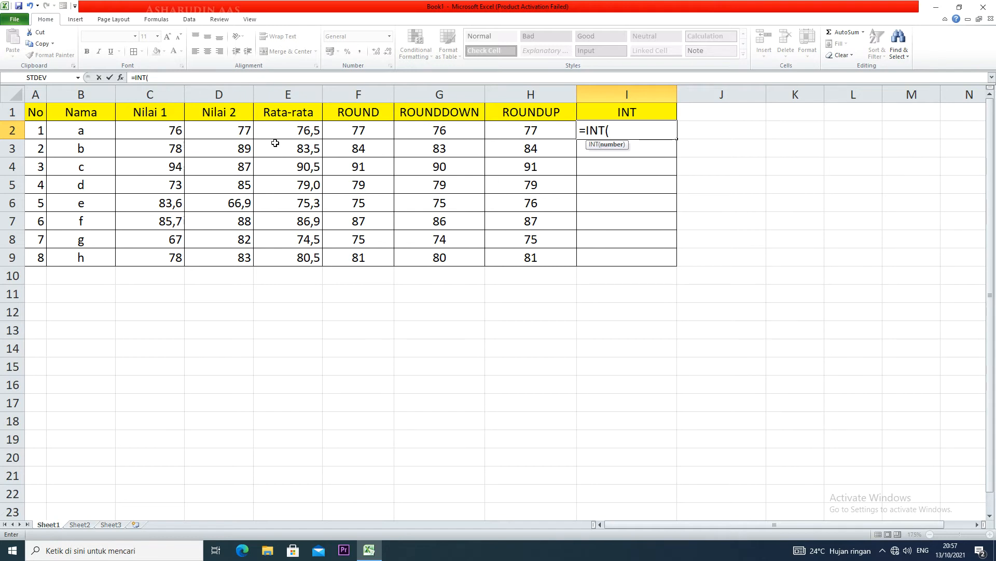
click(282, 127)
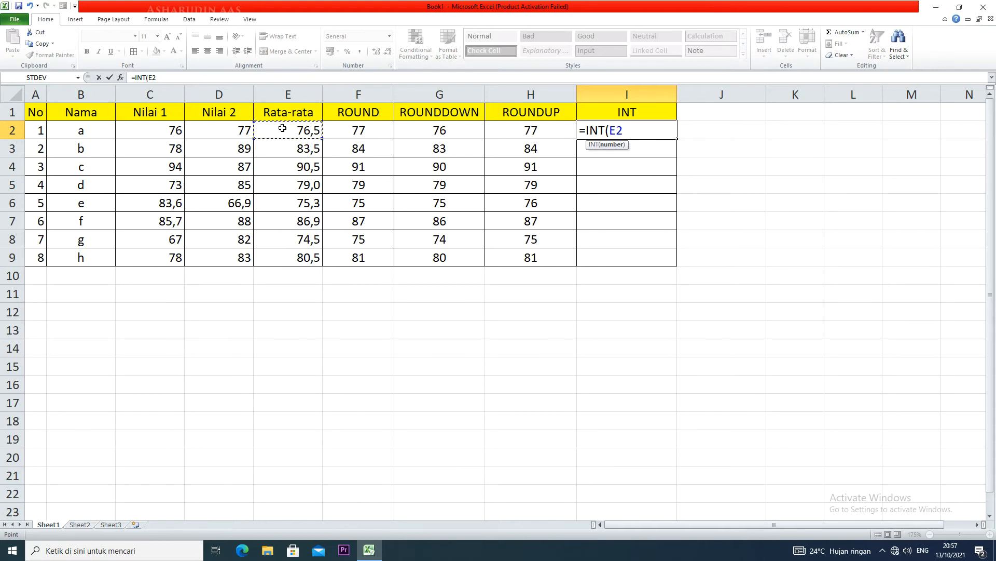
text())
key(Return)
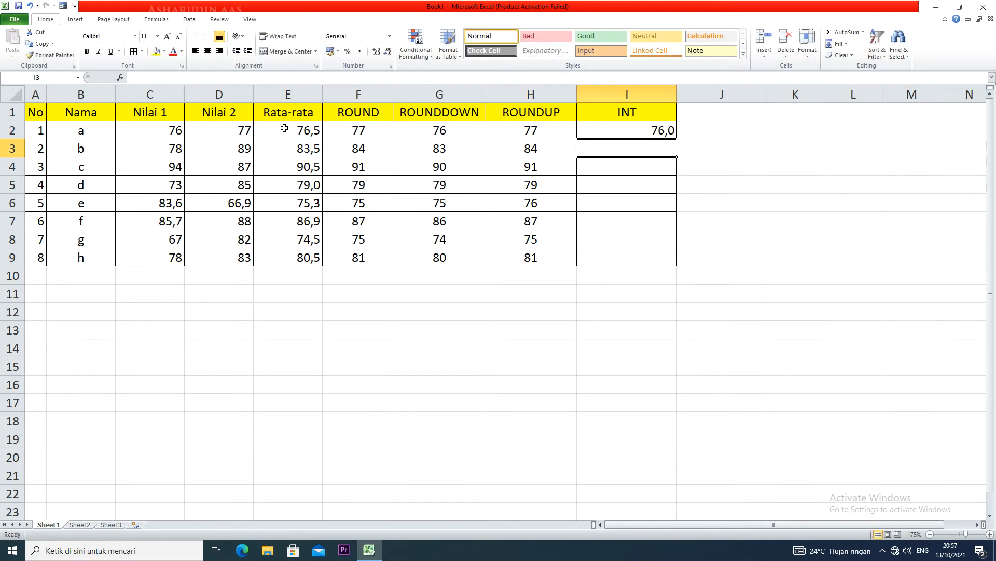
Step: Copy the INT formula from I2 down to I9 and centre the results
click(654, 131)
drag(679, 139, 669, 263)
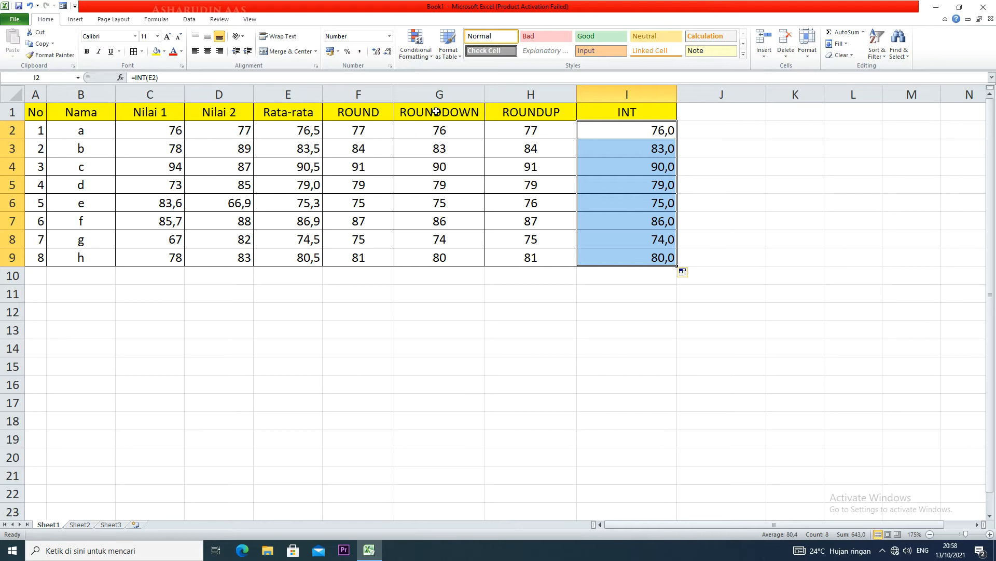
click(209, 52)
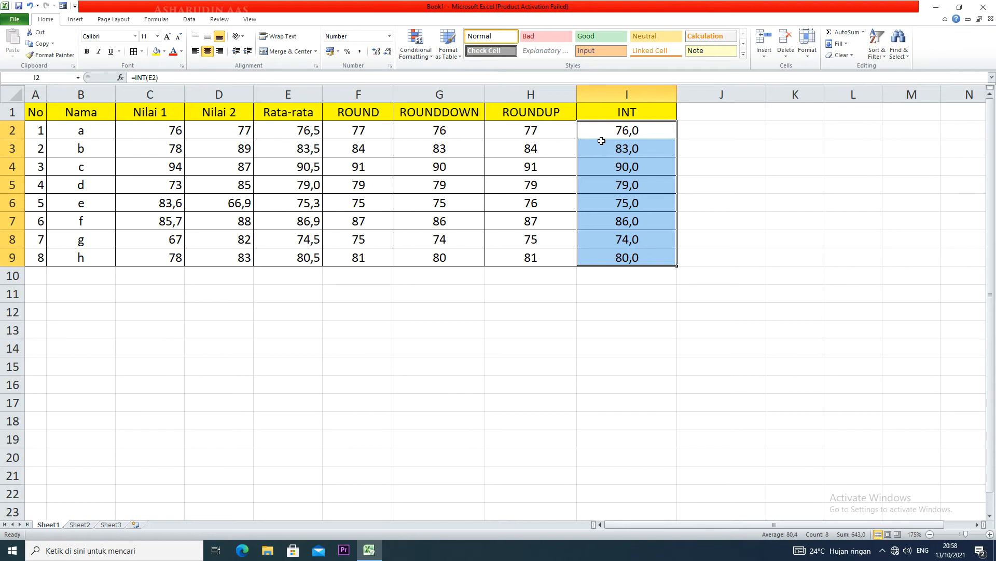
Step: Compare the ROUNDDOWN formula in G2 with the INT formula in I2, and format I2:I9 without decimals
click(452, 132)
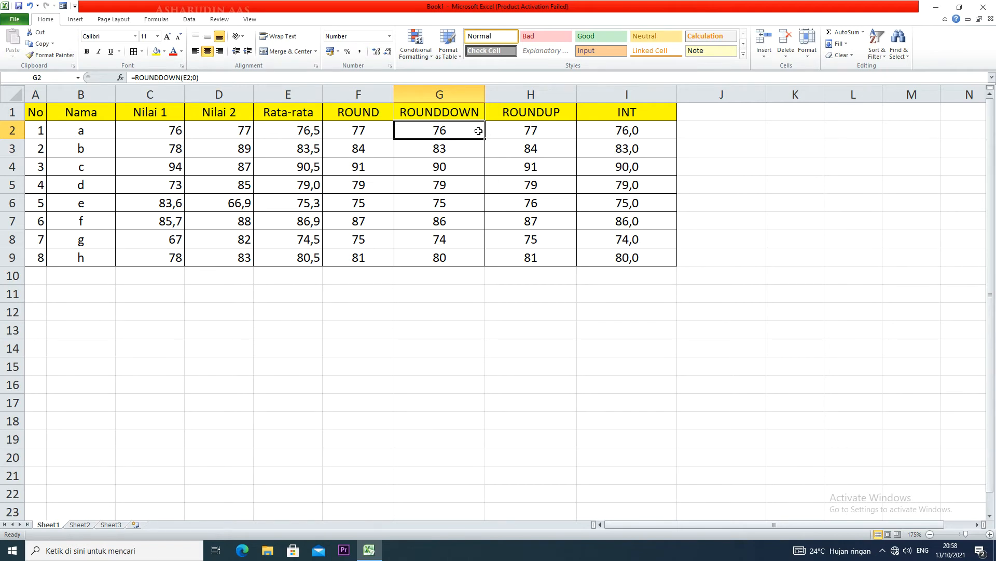
double_click(467, 127)
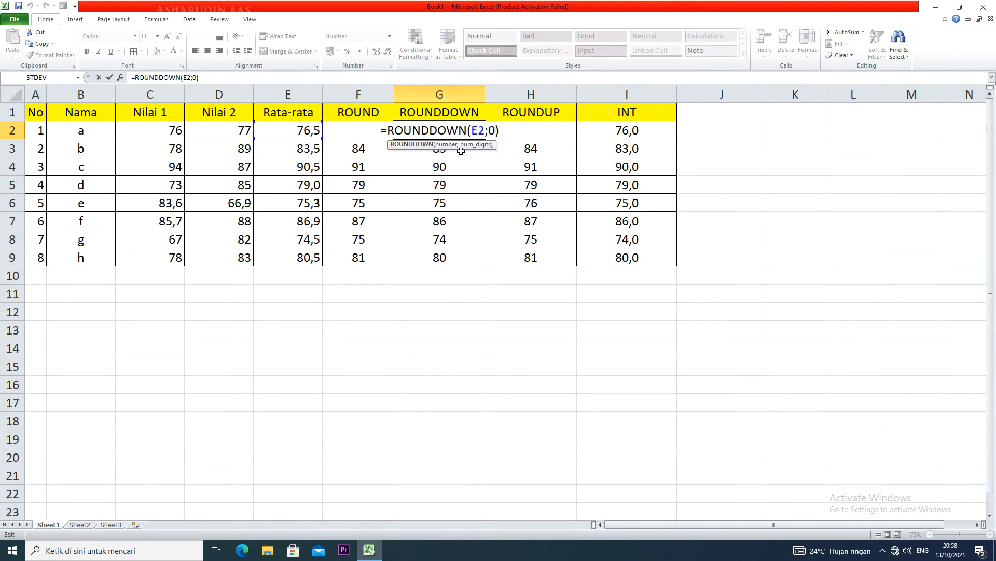
key(Escape)
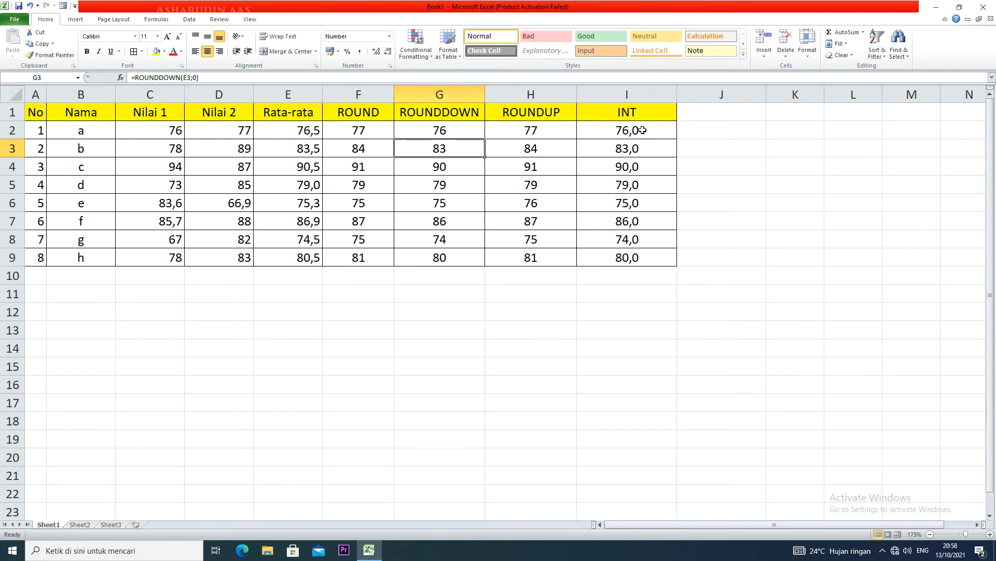
double_click(639, 131)
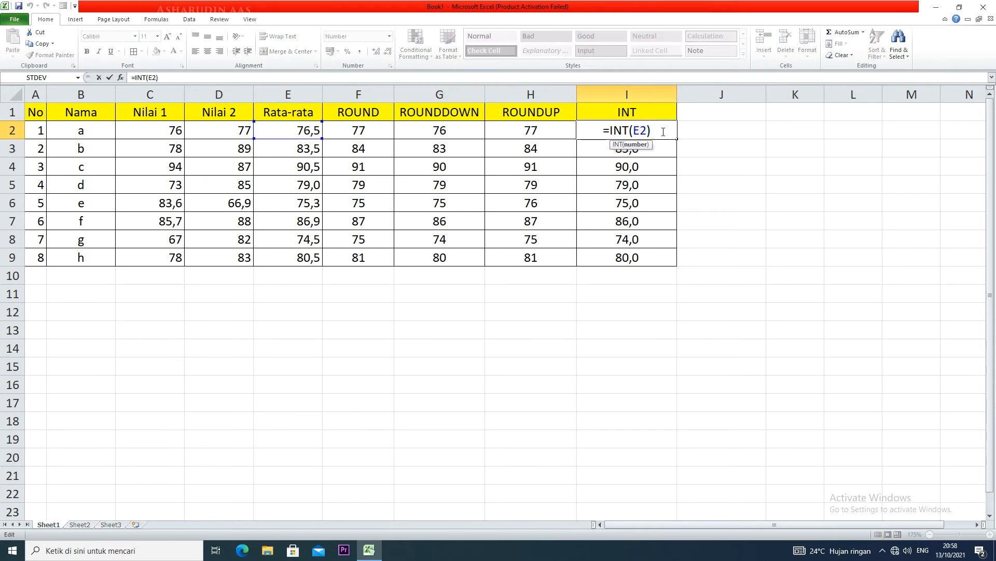
key(Return)
drag(649, 130, 656, 258)
click(388, 51)
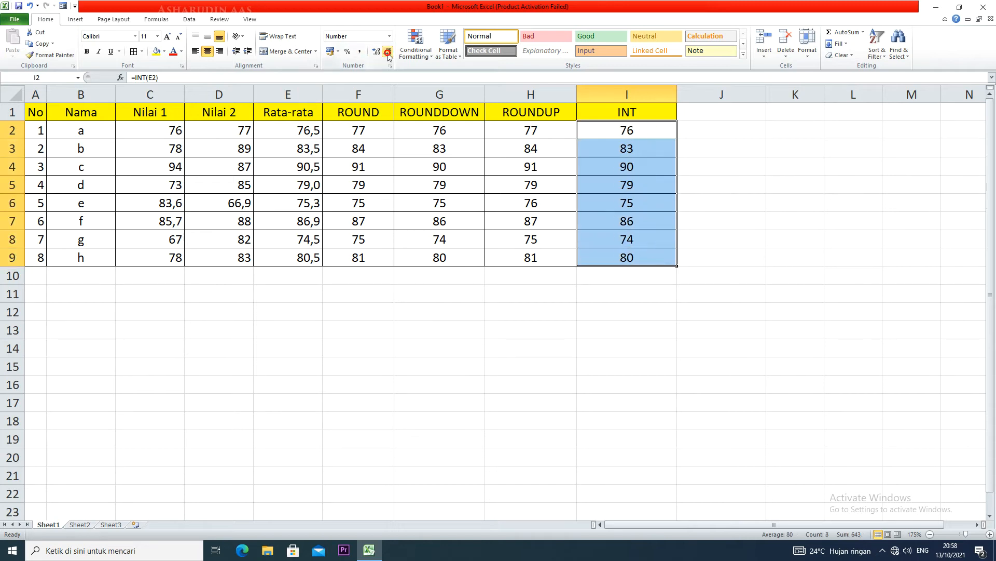
click(661, 204)
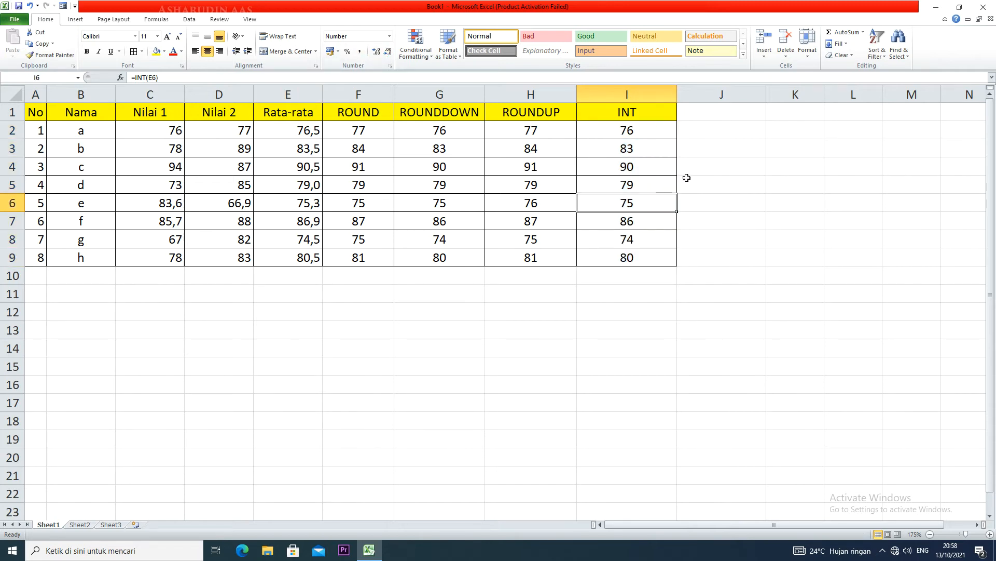
Step: Enter the header TRUNC in J1 and add borders to J1:J9
click(747, 115)
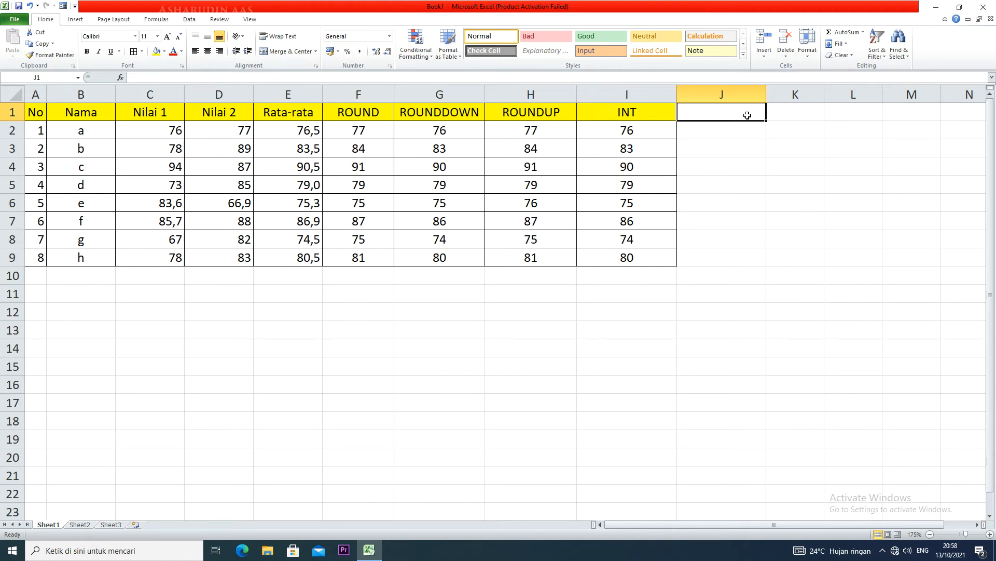
text(TRUNC)
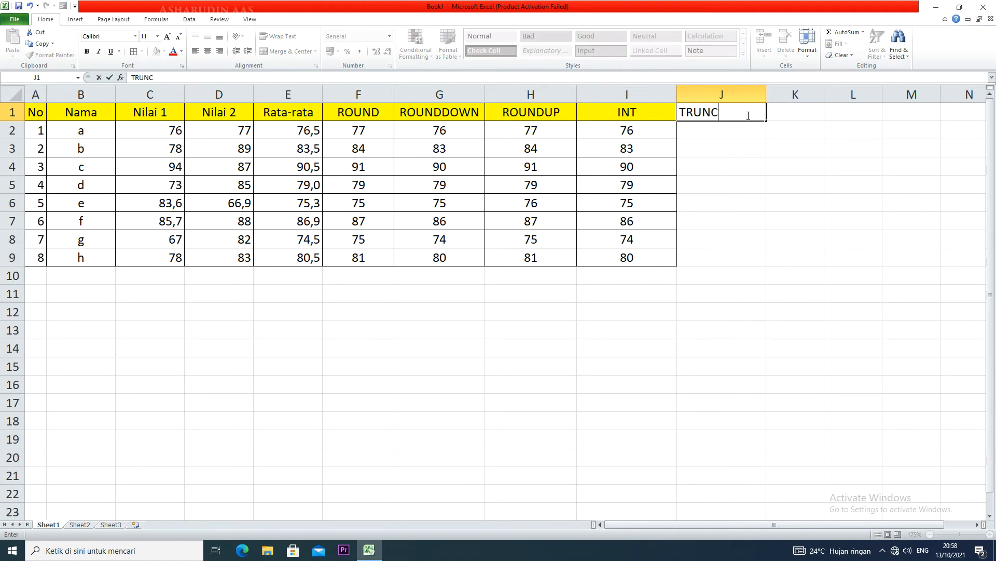
click(732, 166)
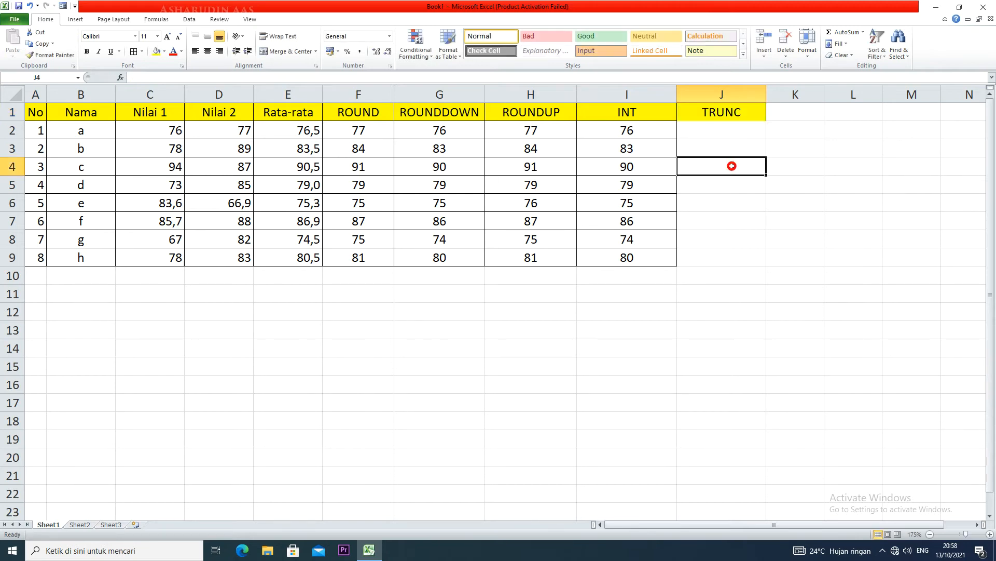
click(724, 114)
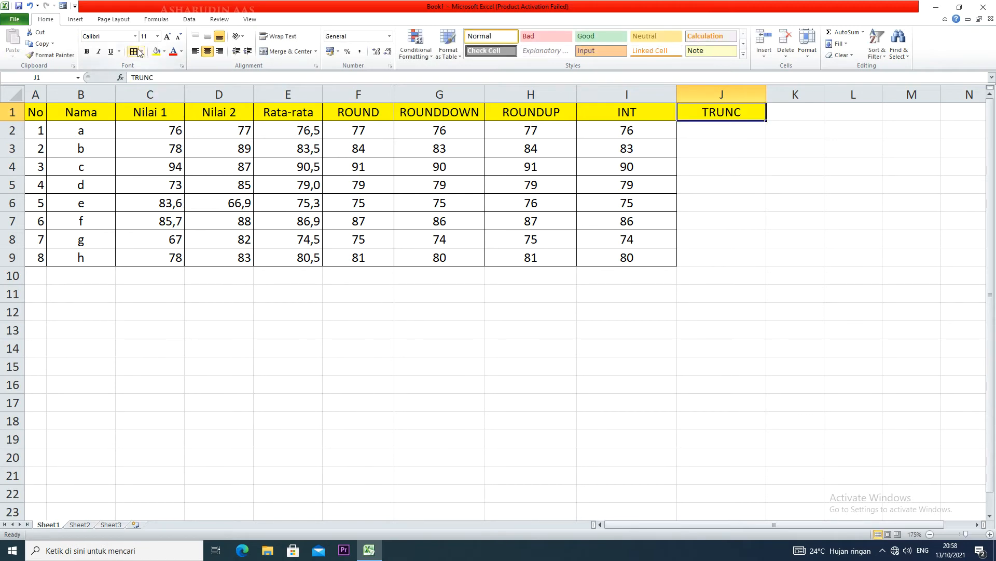
drag(739, 115, 729, 264)
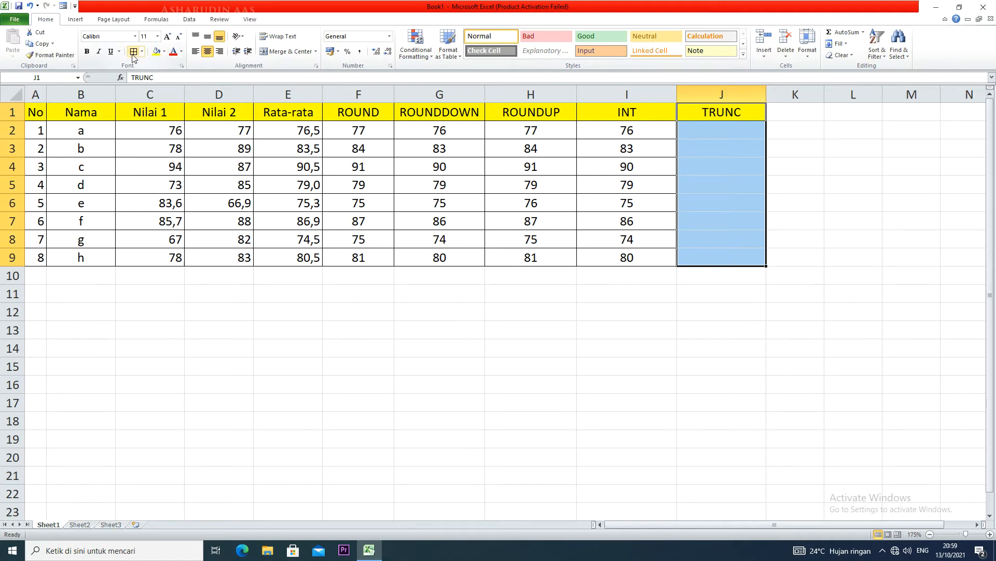
Step: Enter the formula =TRUNC(E2;0) in J2 to truncate row a's average to a whole number
click(719, 134)
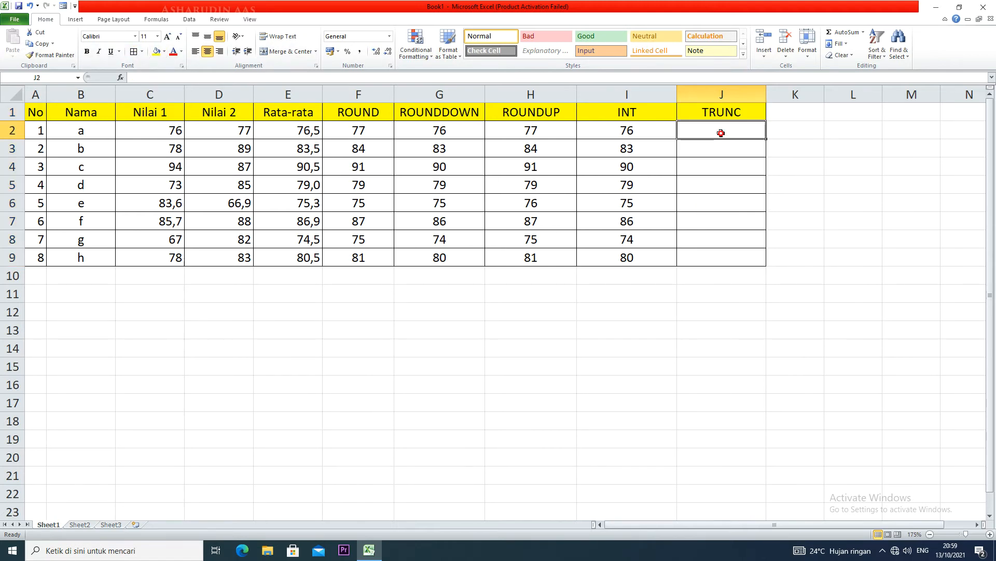
text(=TRUN)
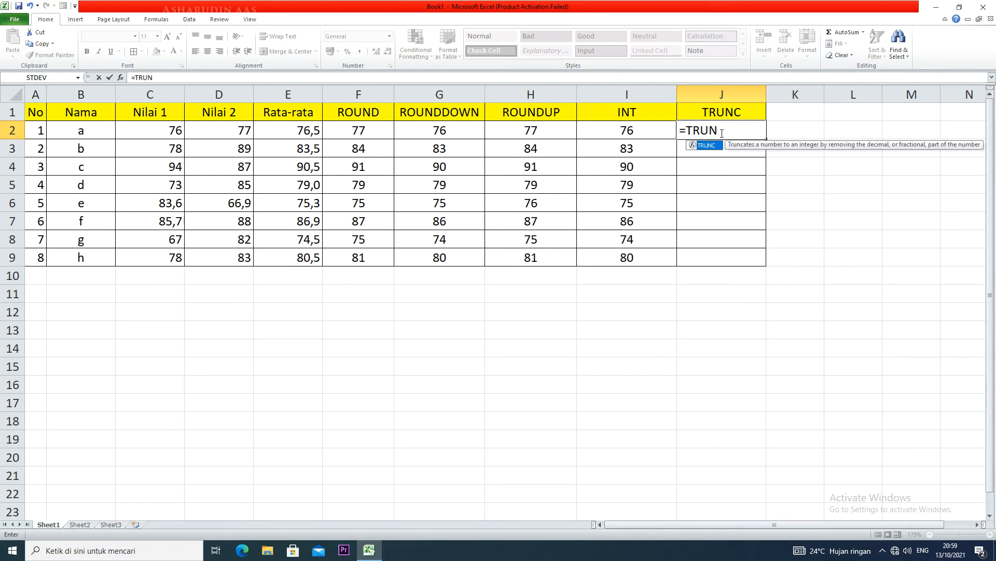
key(Tab)
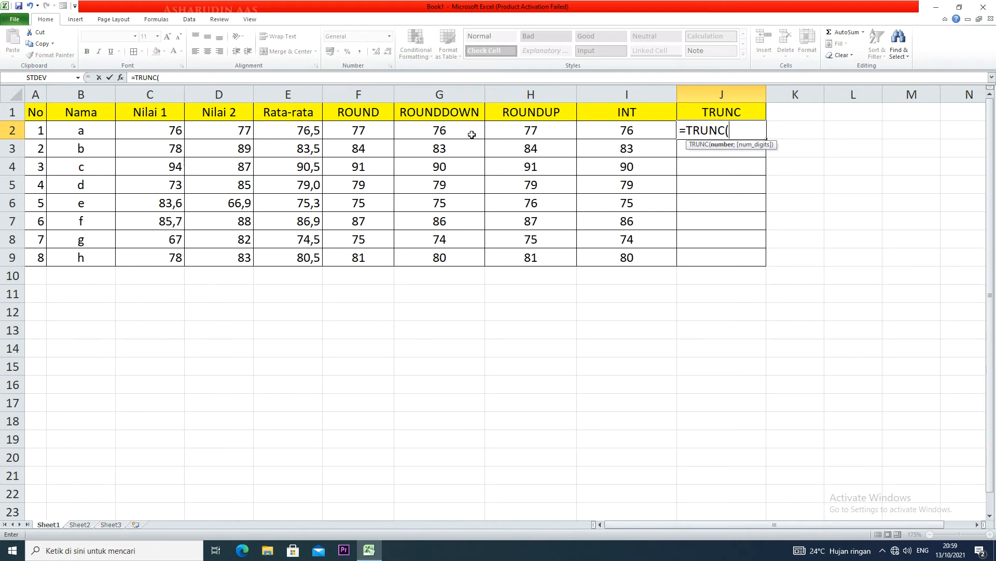
click(291, 127)
text(;0))
key(Return)
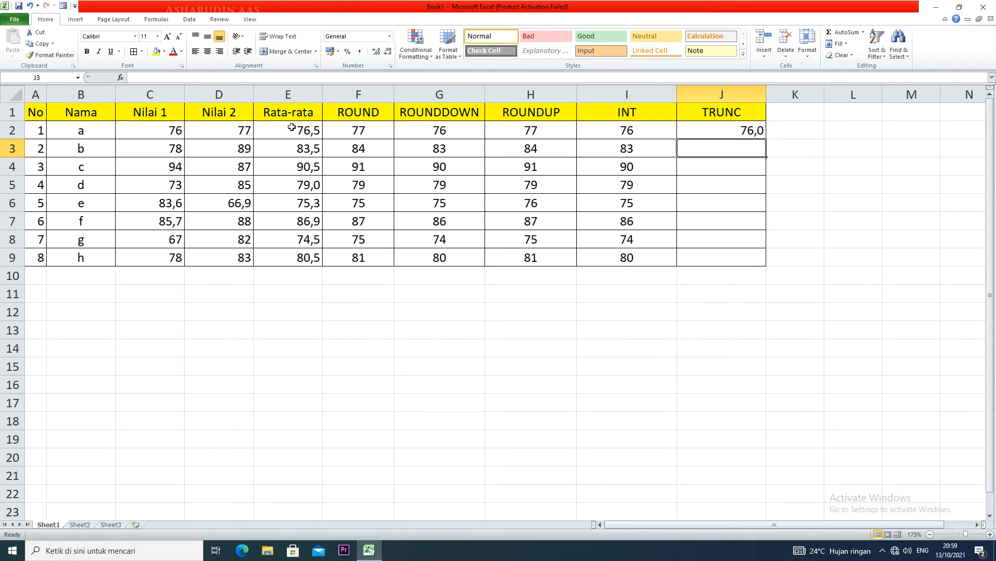
Step: Set the number of digits in J2's TRUNC formula to 1
double_click(740, 133)
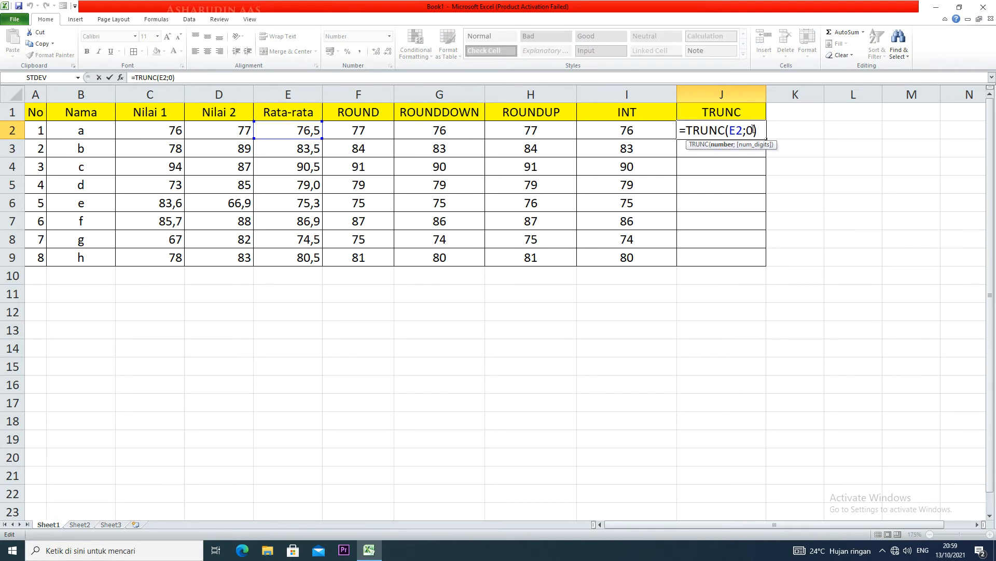
double_click(750, 130)
text(1)
key(Return)
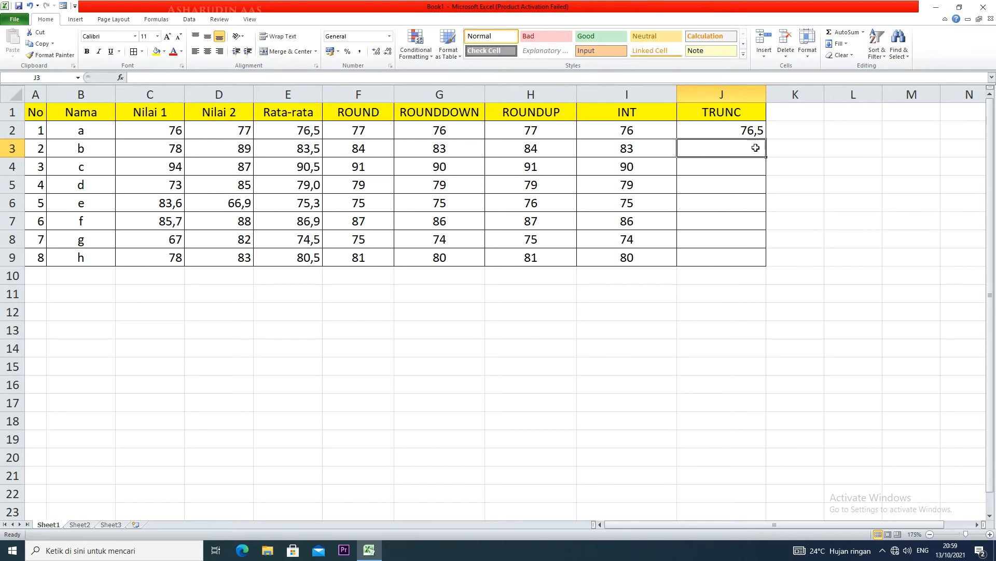
Step: Format row a's average in E2 to show two decimal places
click(314, 130)
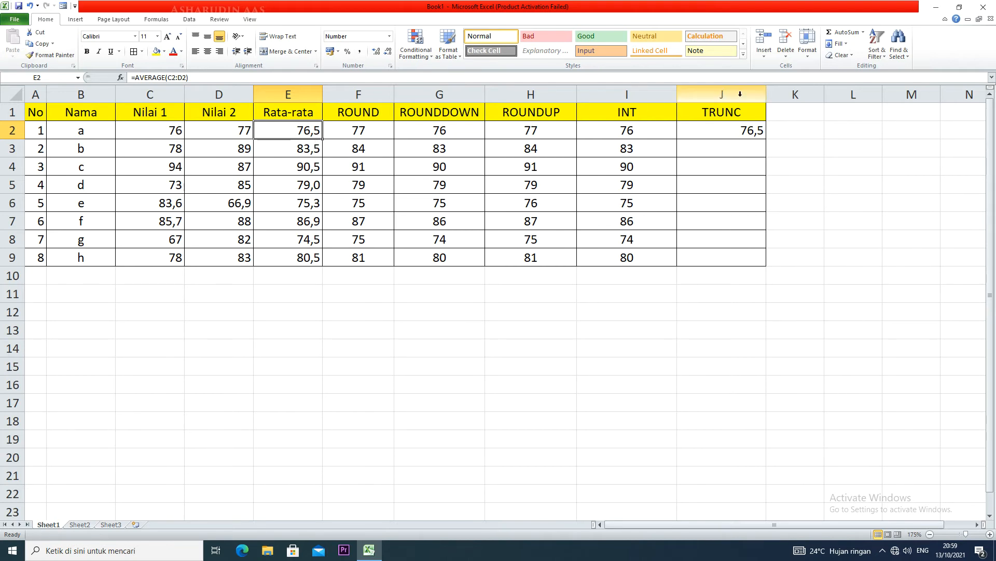
click(375, 51)
click(375, 51)
click(375, 51)
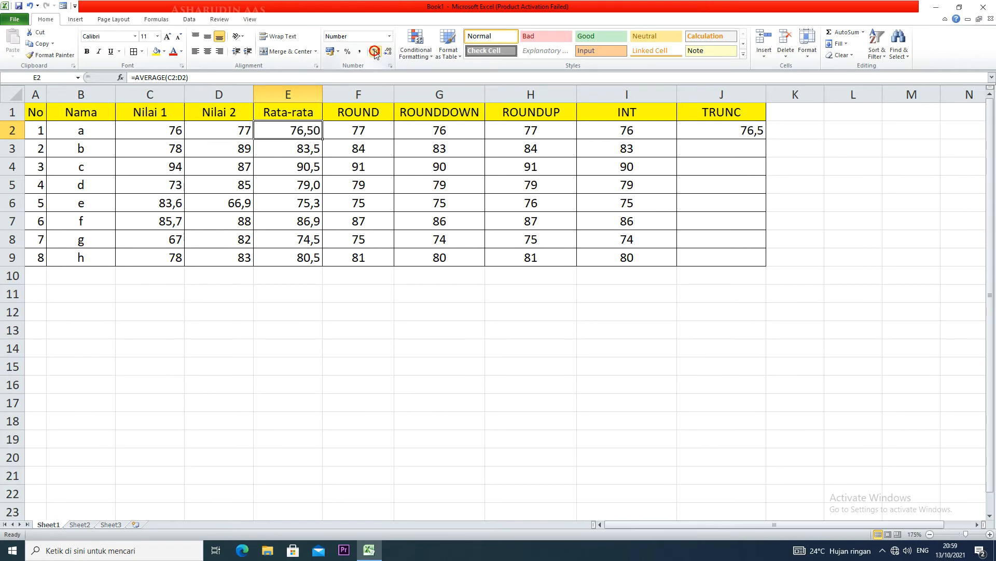
click(375, 52)
click(388, 51)
Step: Set the number of digits in J2's formula to 2, giving =TRUNC(E2;2)
click(751, 151)
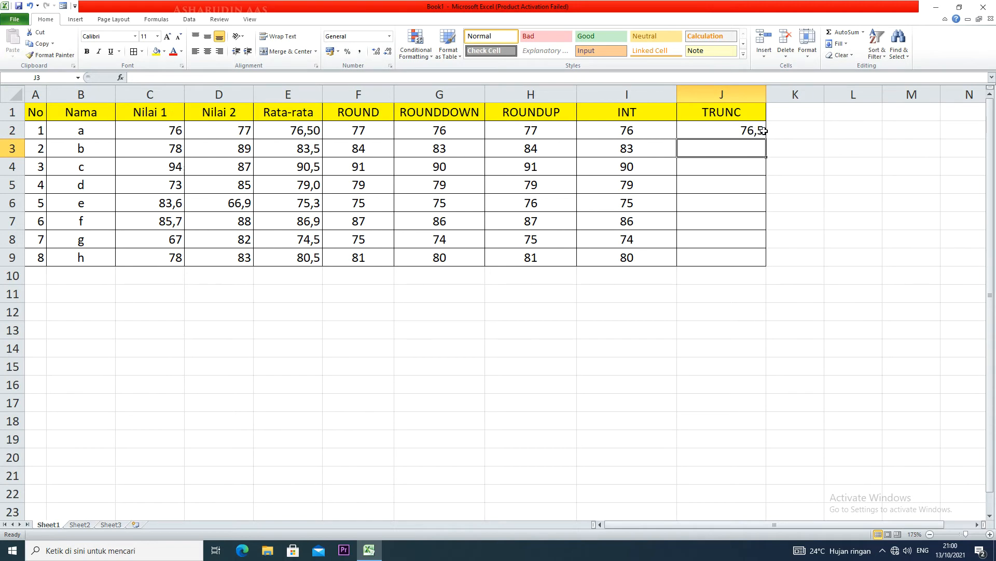
click(763, 131)
double_click(756, 131)
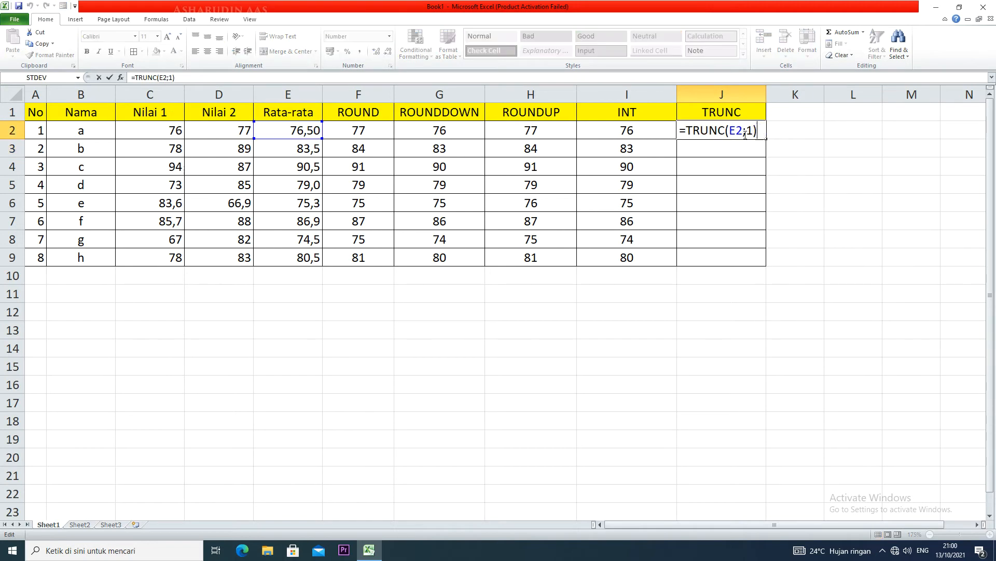
double_click(750, 131)
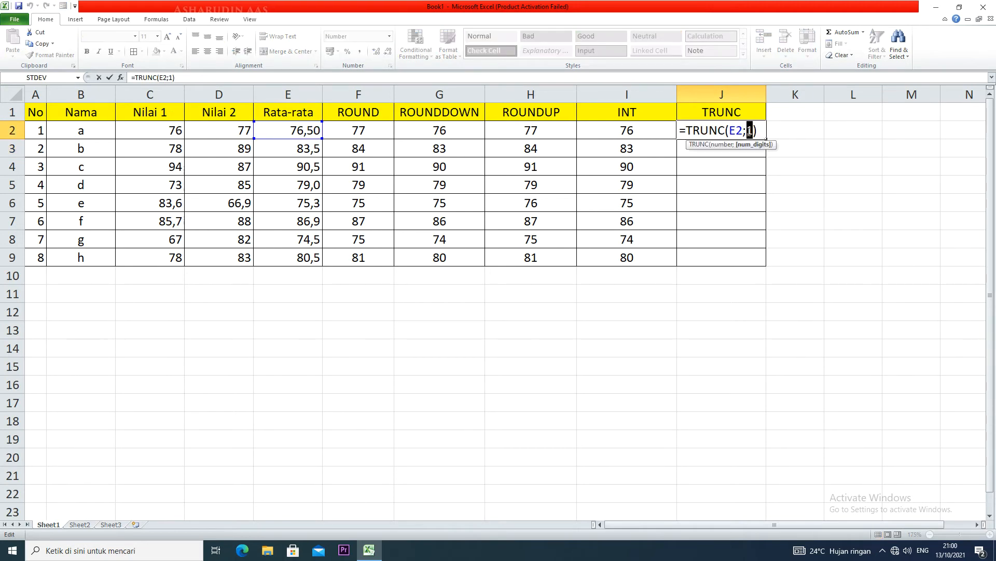
text(2)
key(Return)
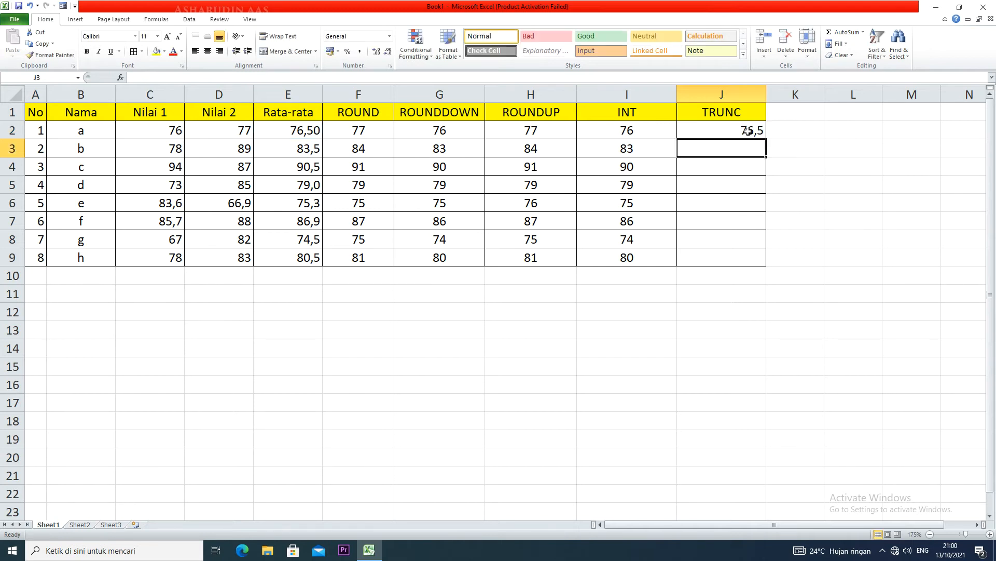
click(752, 129)
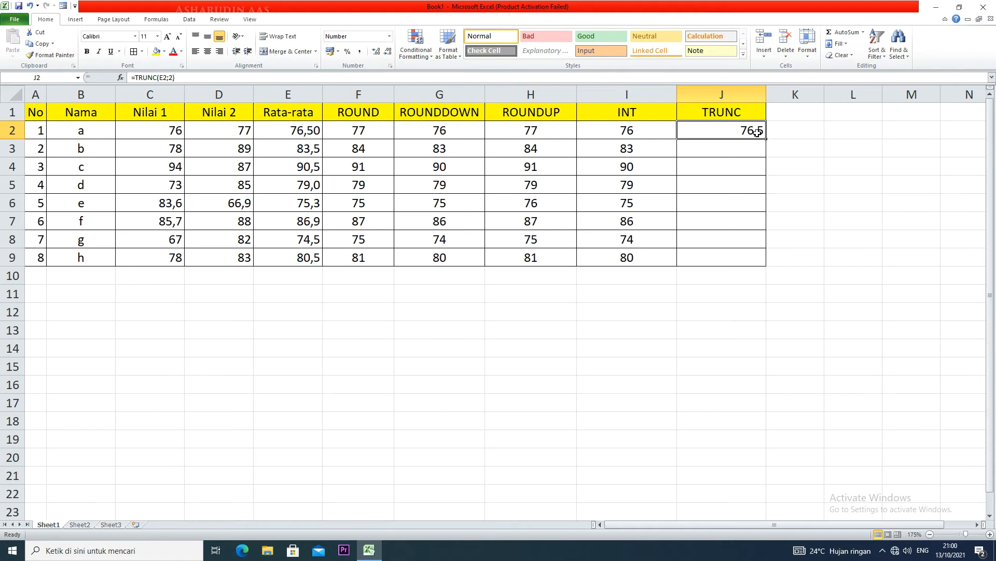
Step: Check the AVERAGE formula in E2 and change row e's Nilai 2 score in D6 to 66,92
double_click(320, 128)
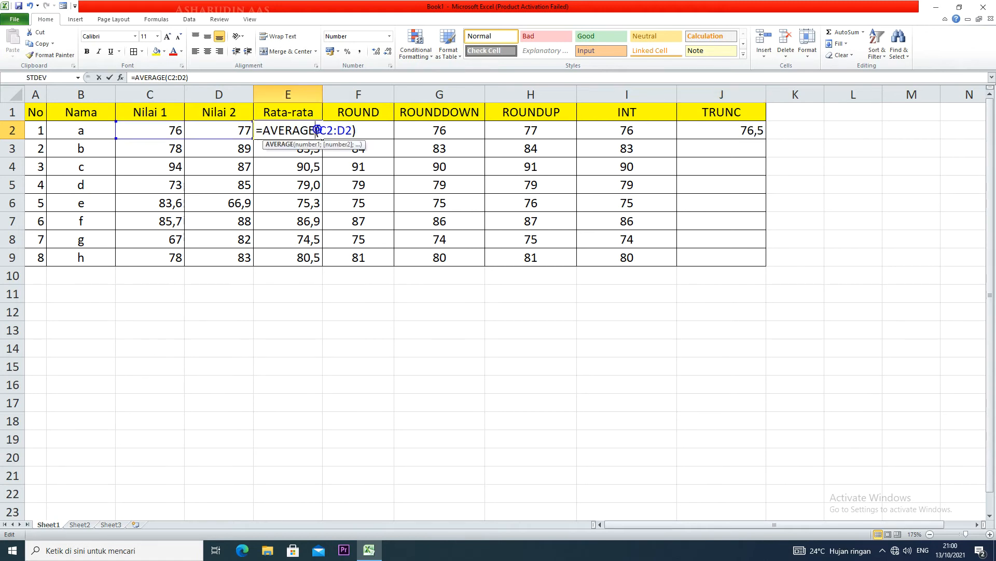
key(Return)
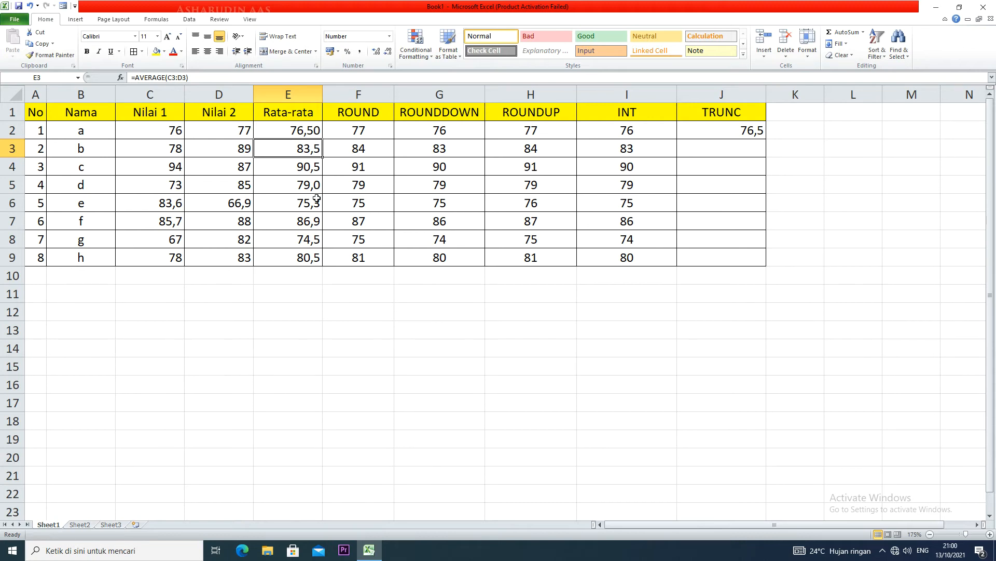
double_click(250, 203)
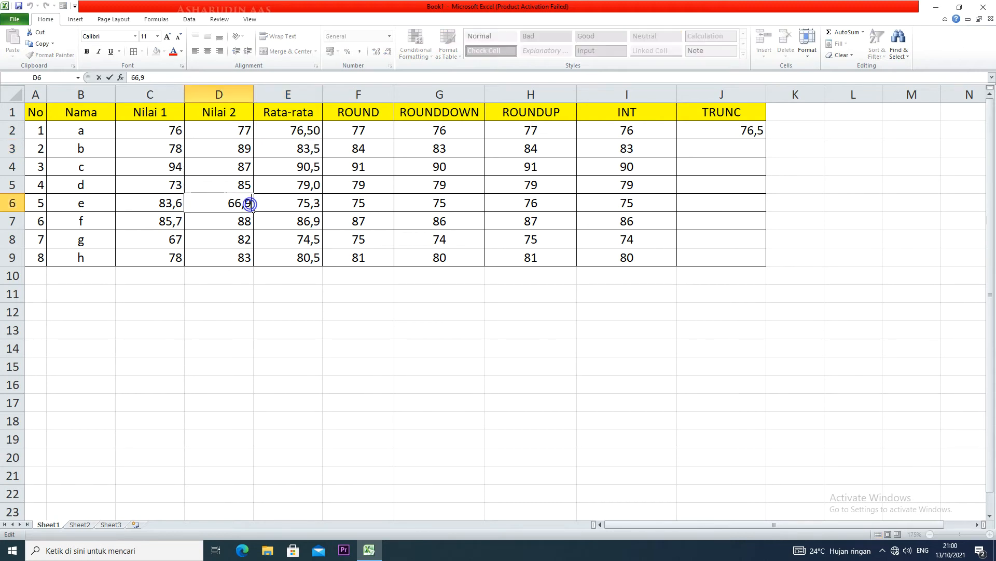
text(2)
click(311, 289)
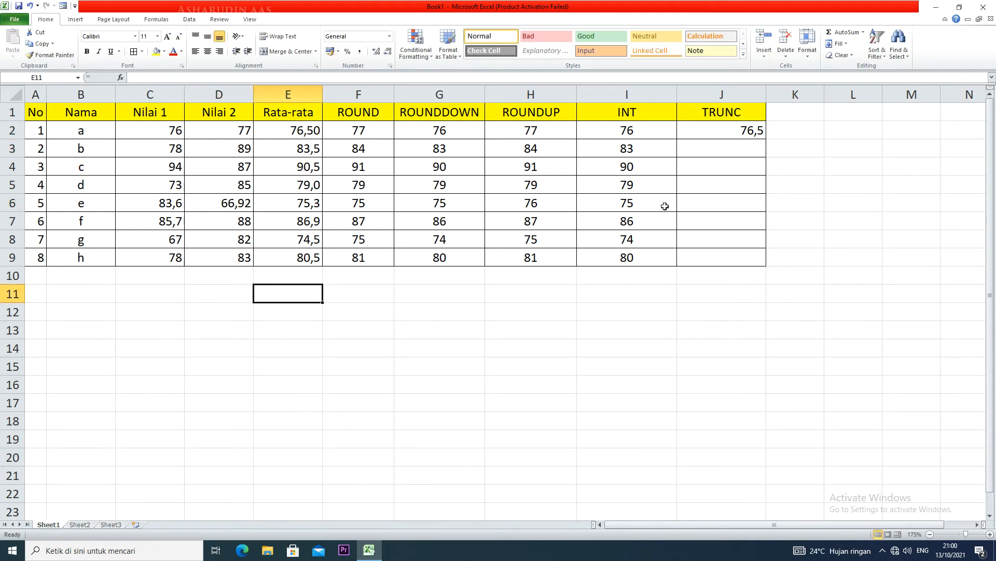
double_click(748, 134)
drag(759, 132, 732, 132)
click(731, 131)
key(BackSpace)
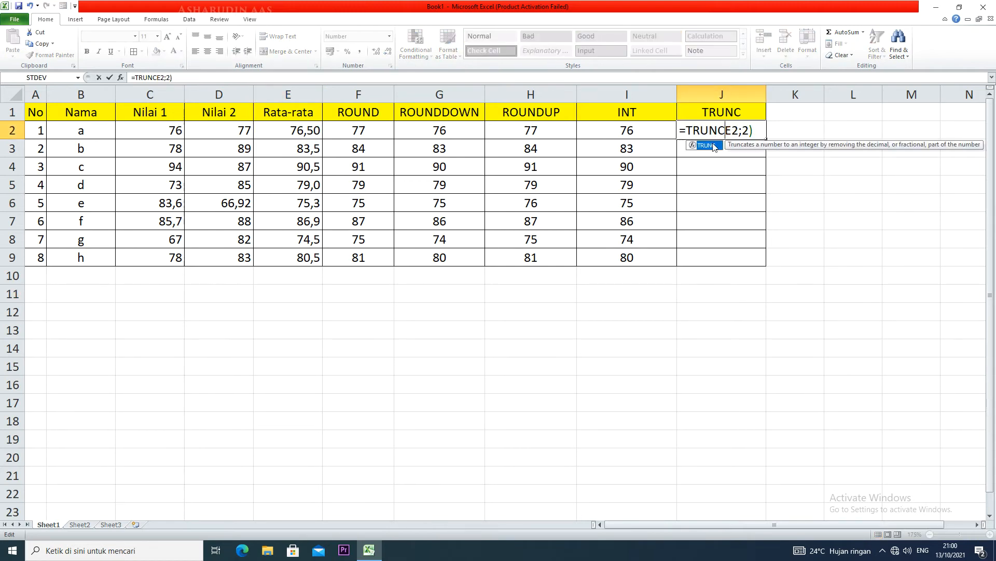
drag(757, 130, 729, 132)
click(732, 134)
click(727, 132)
key(BackSpace)
text(()
drag(761, 131, 721, 132)
key(BackSpace)
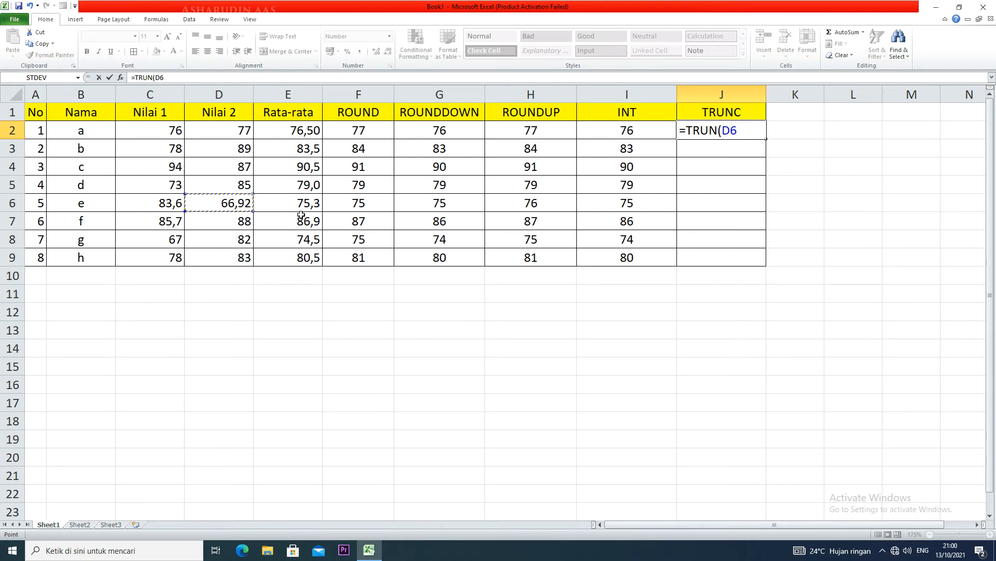
Step: Rewrite the formula in J2 as =TRUNC(D6;2) so it truncates row e's Nilai 2 score
key(BackSpace)
key(BackSpace)
key(BackSpace)
text(C)
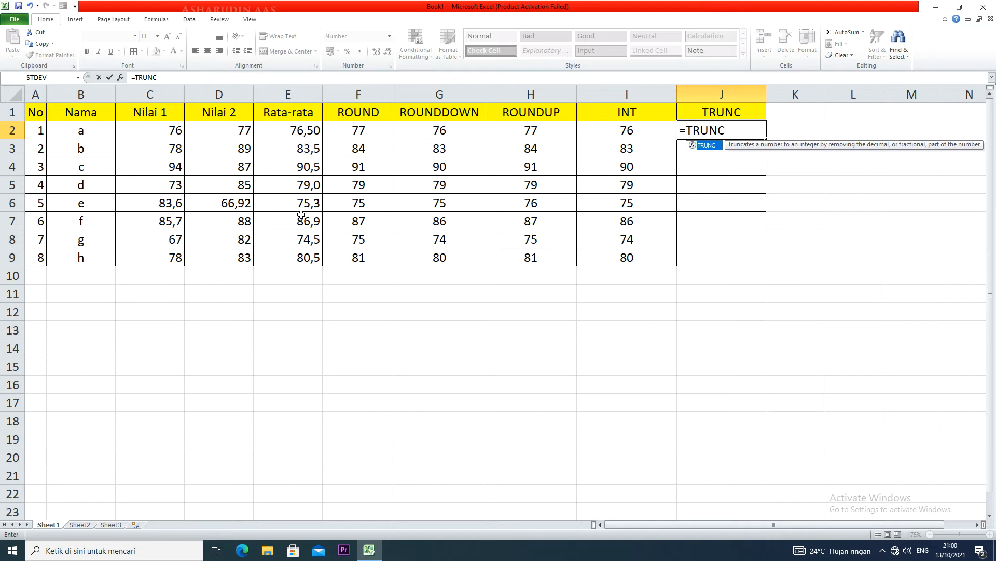
text(()
click(233, 207)
text(;)
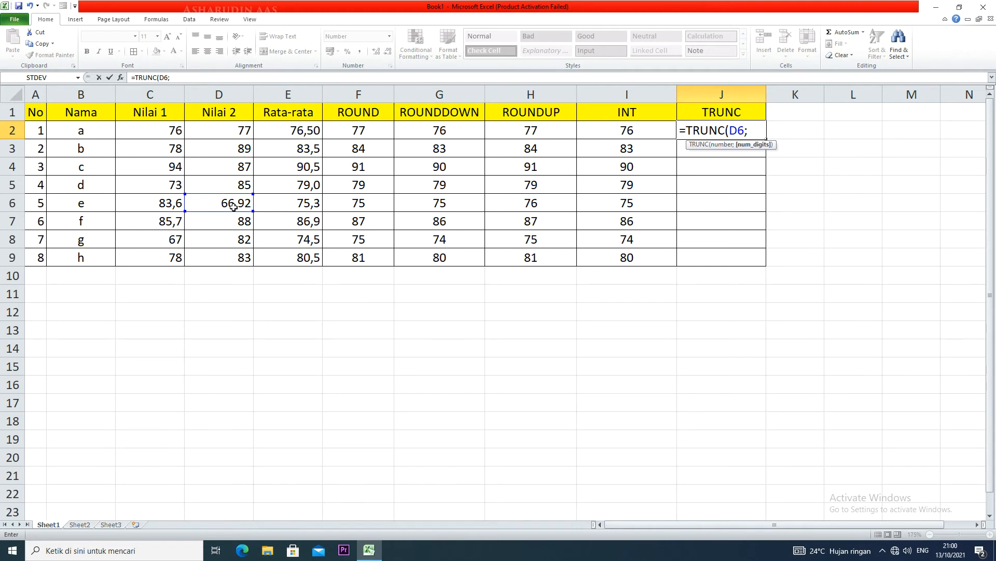
text(2))
key(Return)
click(737, 136)
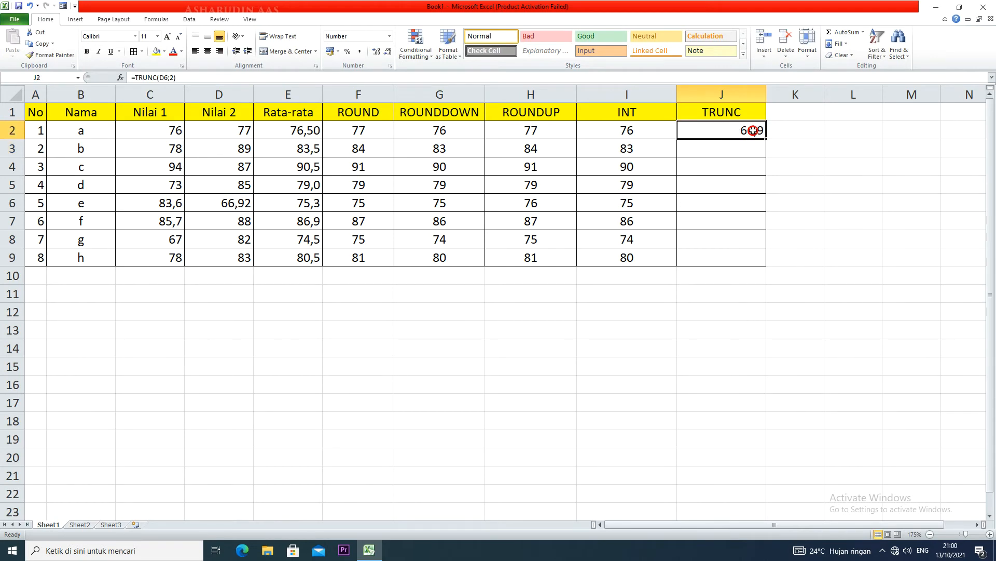
Step: Remove the number of digits from J2's TRUNC formula
double_click(750, 130)
key(Delete)
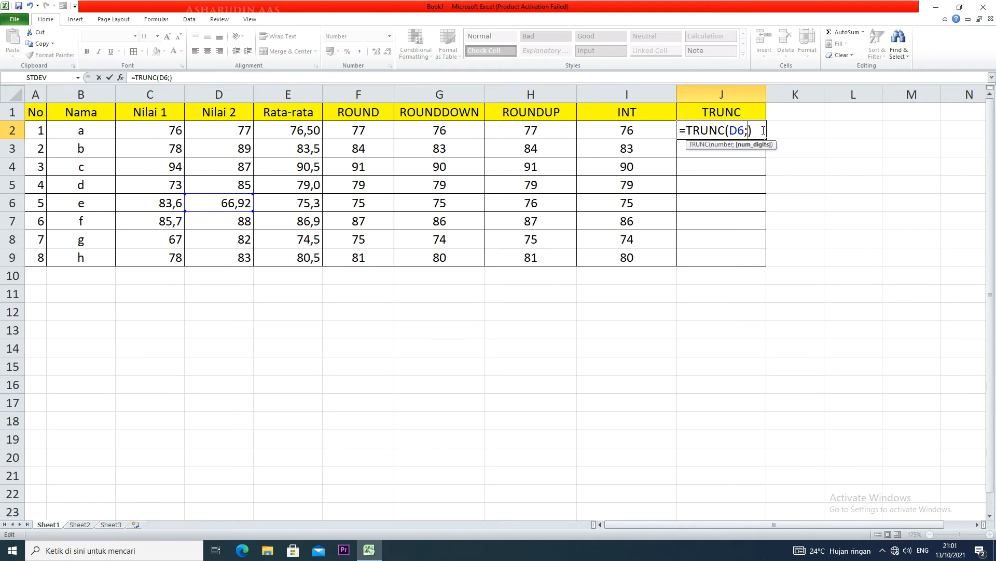
key(Escape)
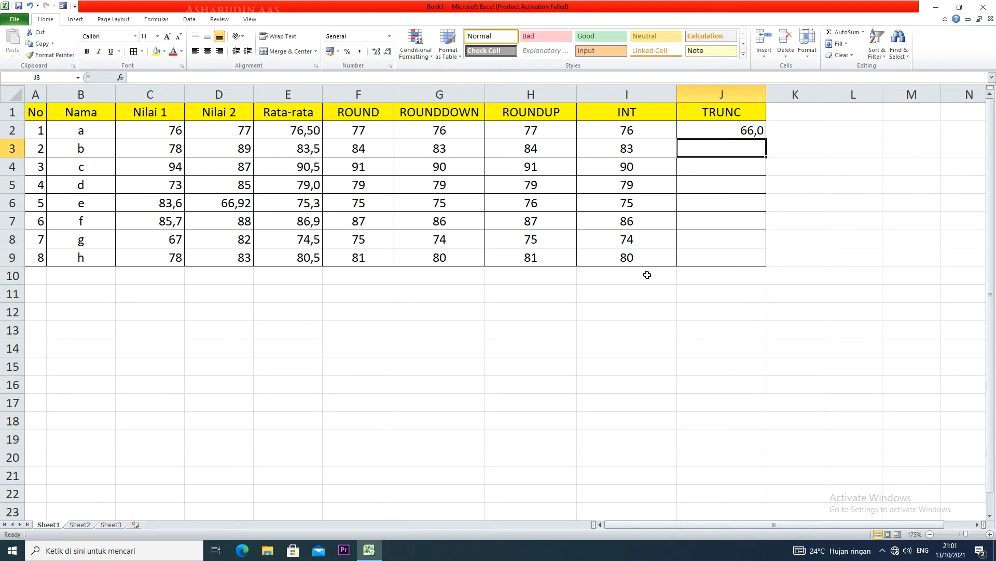
Step: Undo the recent edits until J2 holds =TRUNC(E2;1) and E2 and D6 show one decimal place
key(ctrl+z)
key(ctrl+z)
key(ctrl+z)
key(ctrl+z)
key(ctrl+z)
key(ctrl+z)
key(ctrl+z)
click(737, 147)
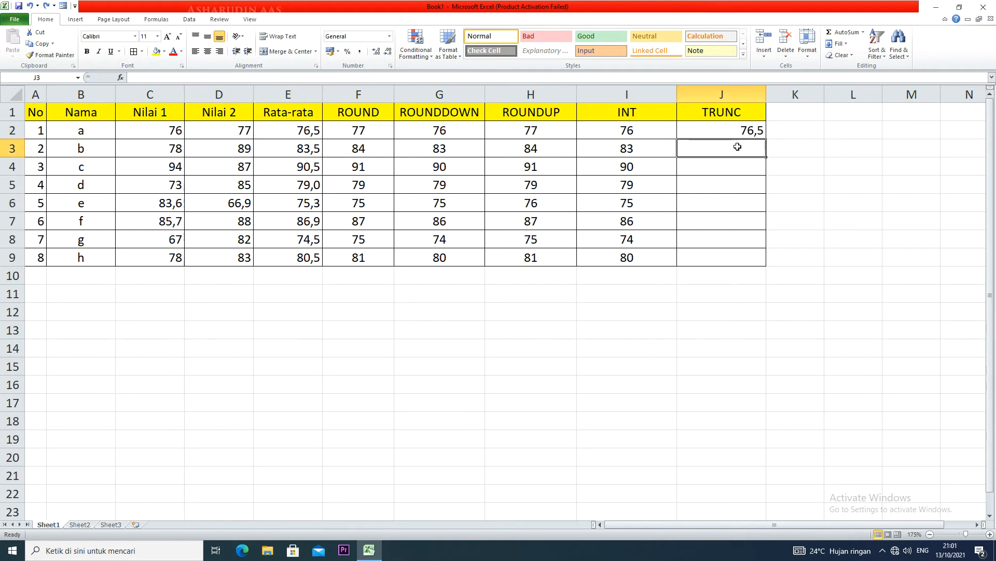
Step: Set the number of digits in J2's TRUNC formula to 0, giving =TRUNC(E2;0)
double_click(738, 133)
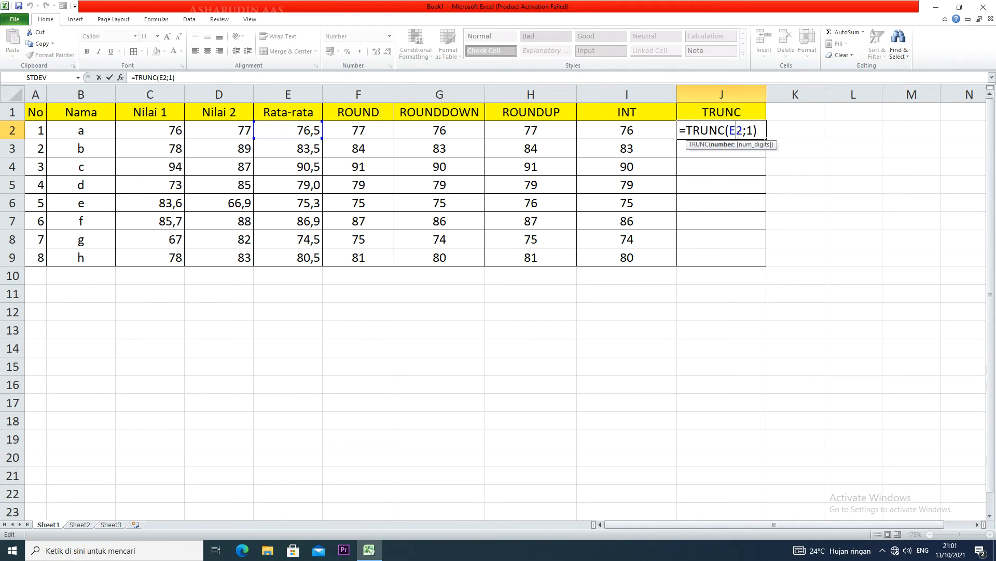
key(Return)
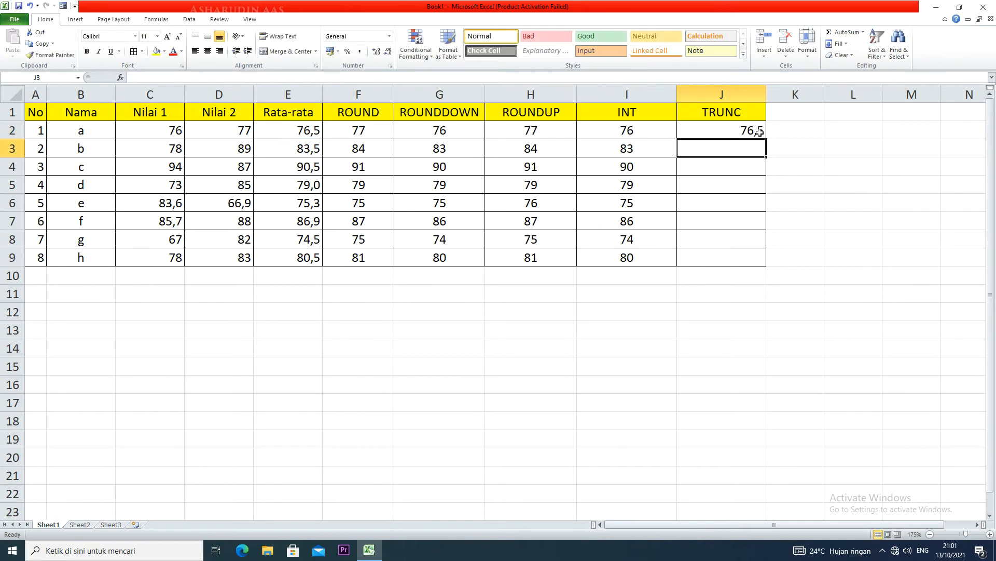
double_click(753, 130)
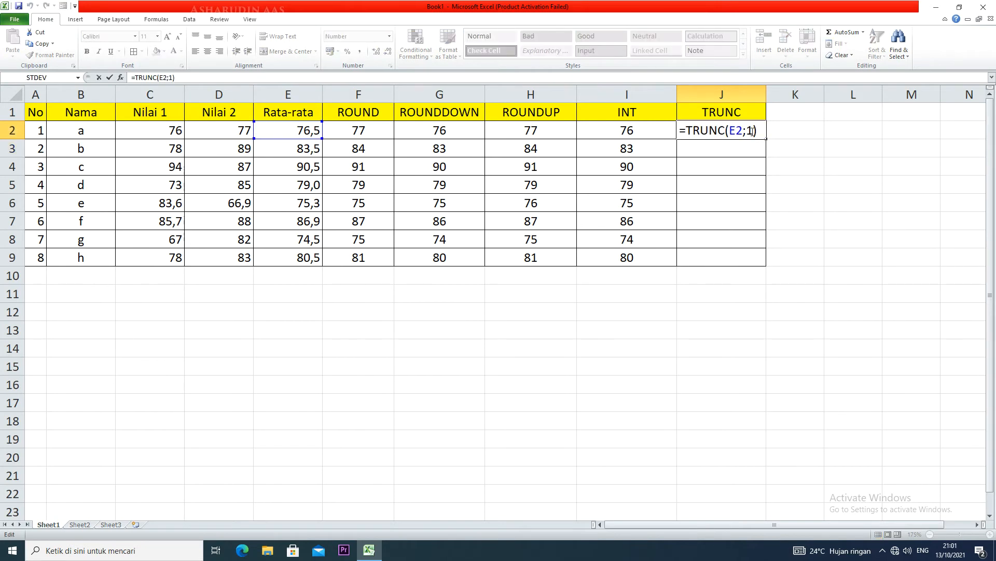
double_click(750, 129)
text(0)
key(ctrl+Return)
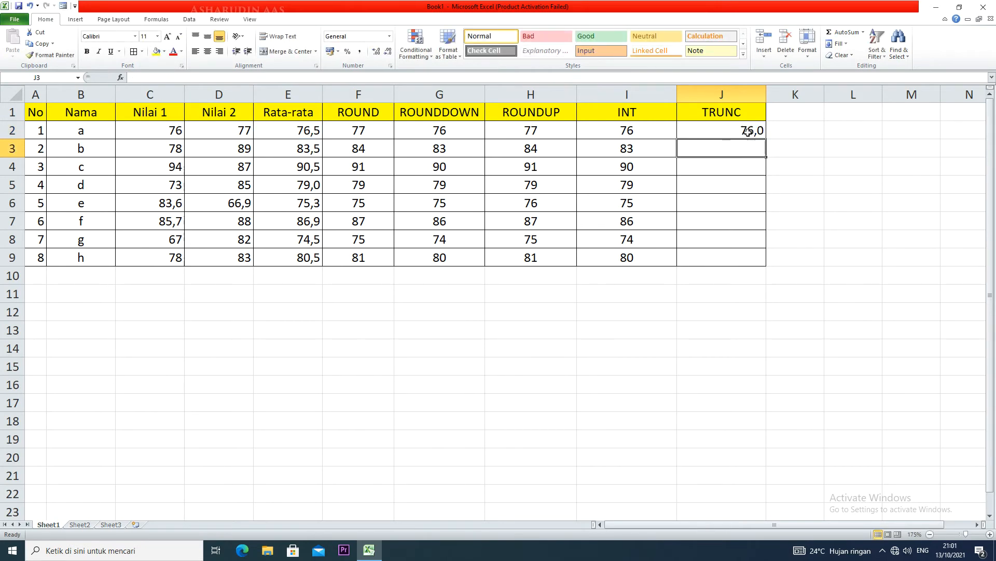
Step: Fill J2's TRUNC formula down to J9 and format the column centred without decimal places
drag(765, 140, 765, 265)
click(207, 51)
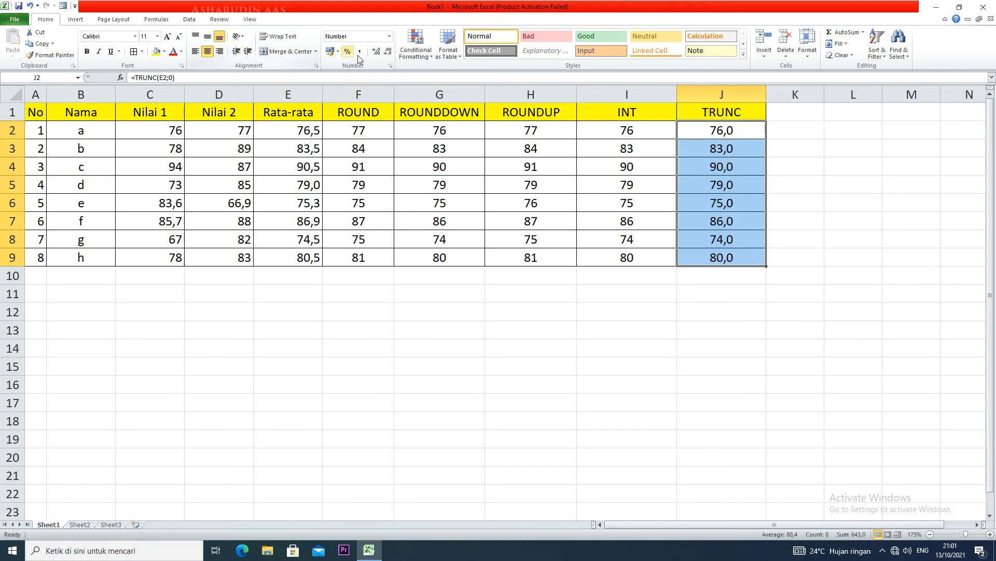
click(388, 51)
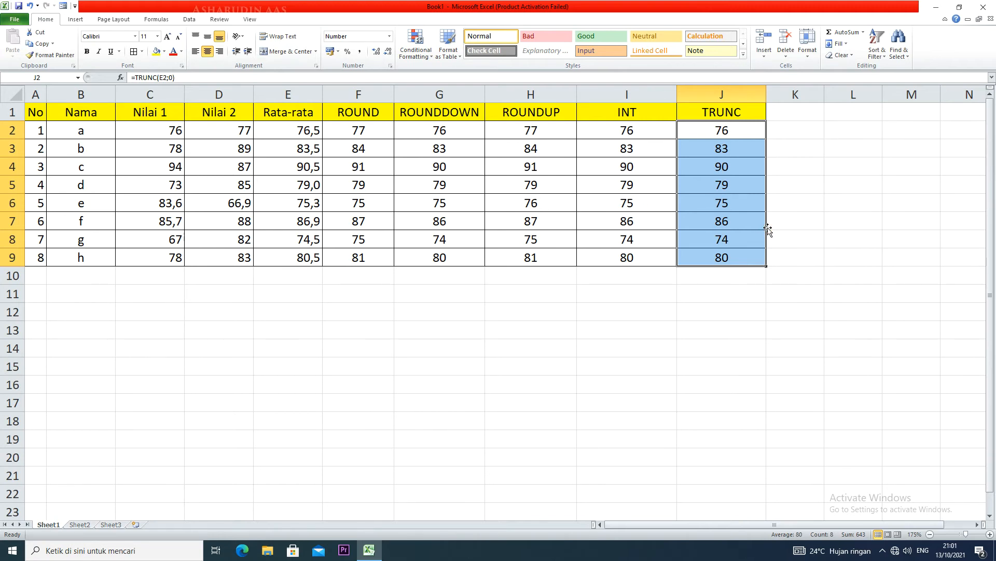
drag(588, 114, 699, 113)
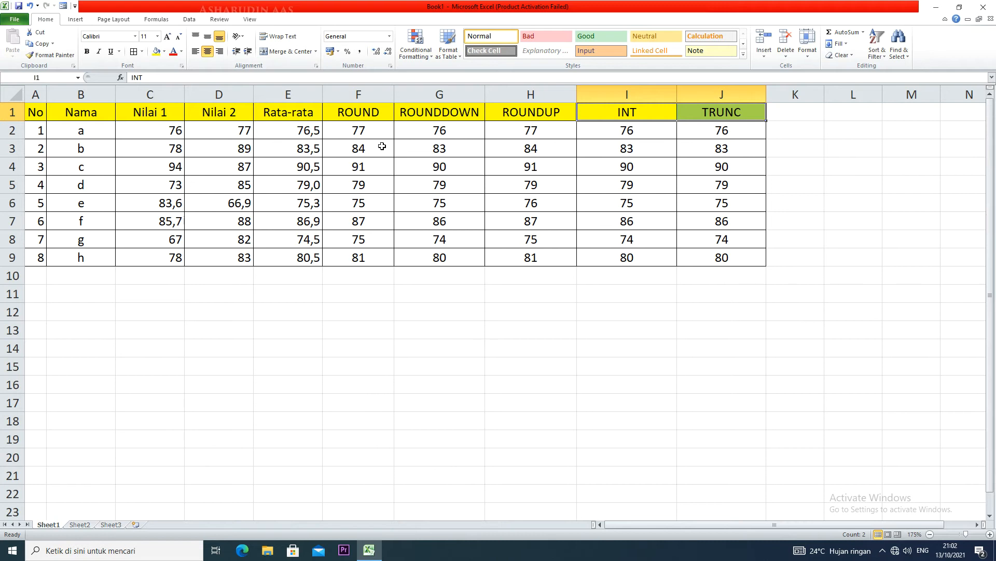
Step: Enter the header ODD in K1 and apply borders to K1:K9
click(802, 107)
text(O)
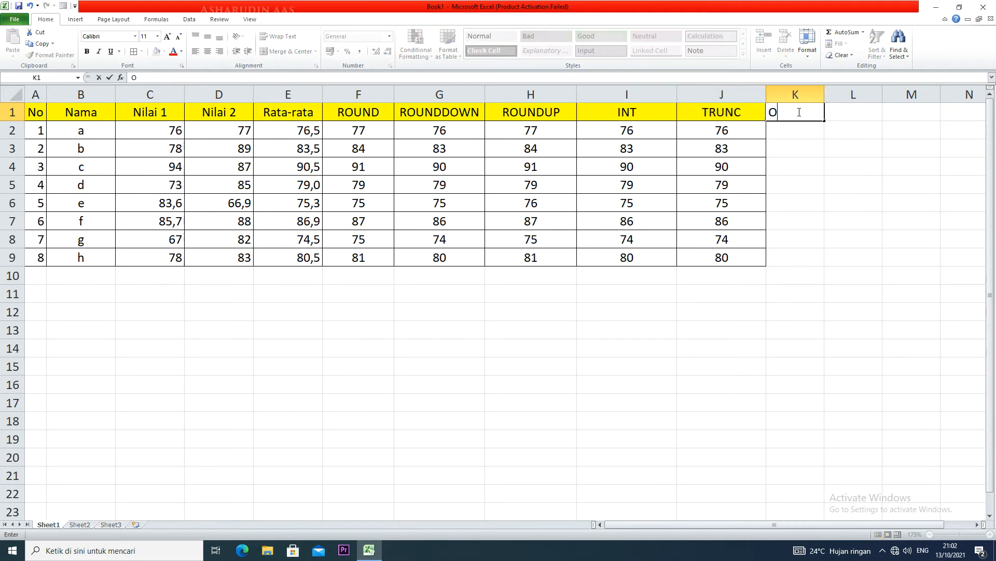
text(DD)
drag(796, 140, 799, 256)
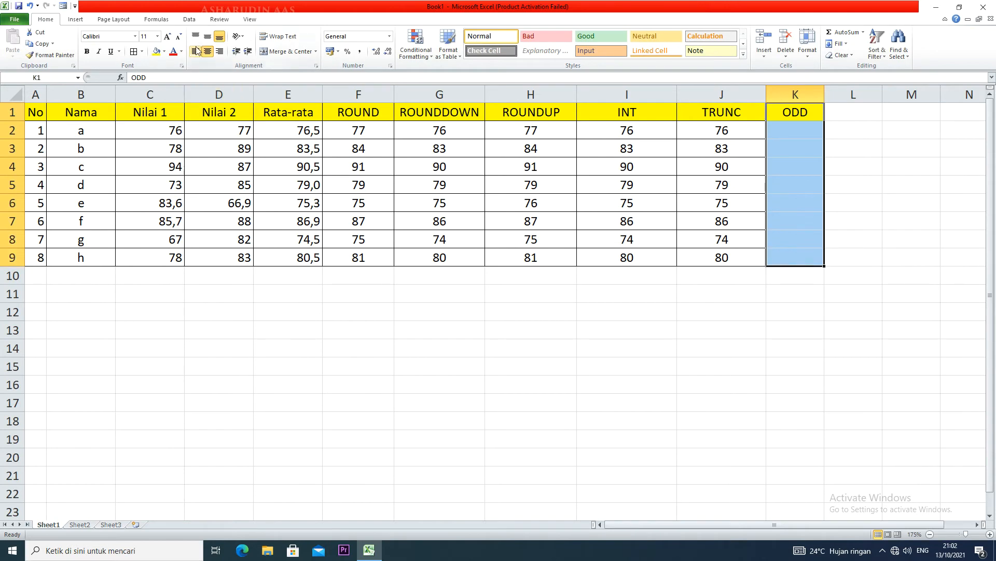
click(135, 50)
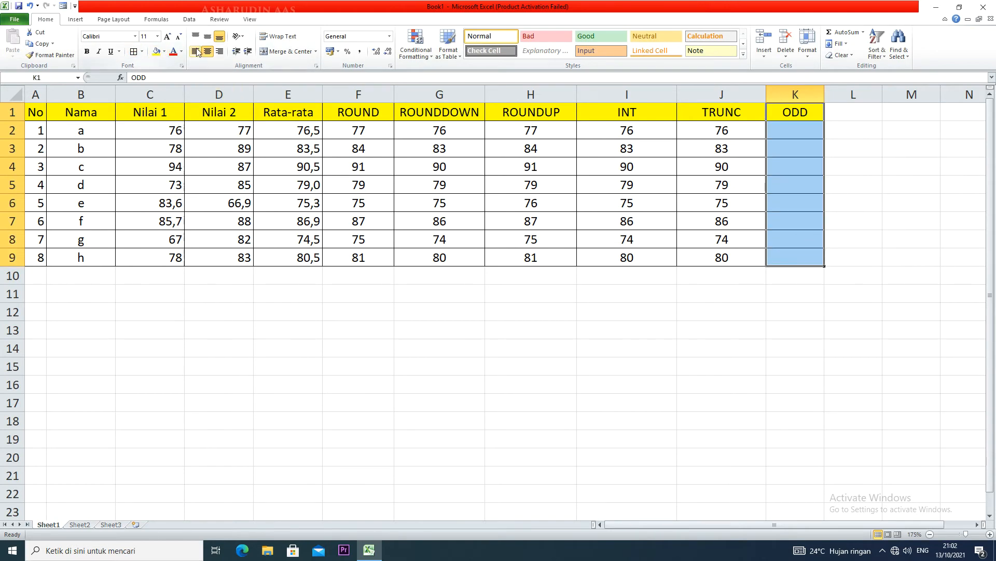
Step: Enter the formula =ODD(E2) in K2 to round row a's average to an odd number
click(806, 129)
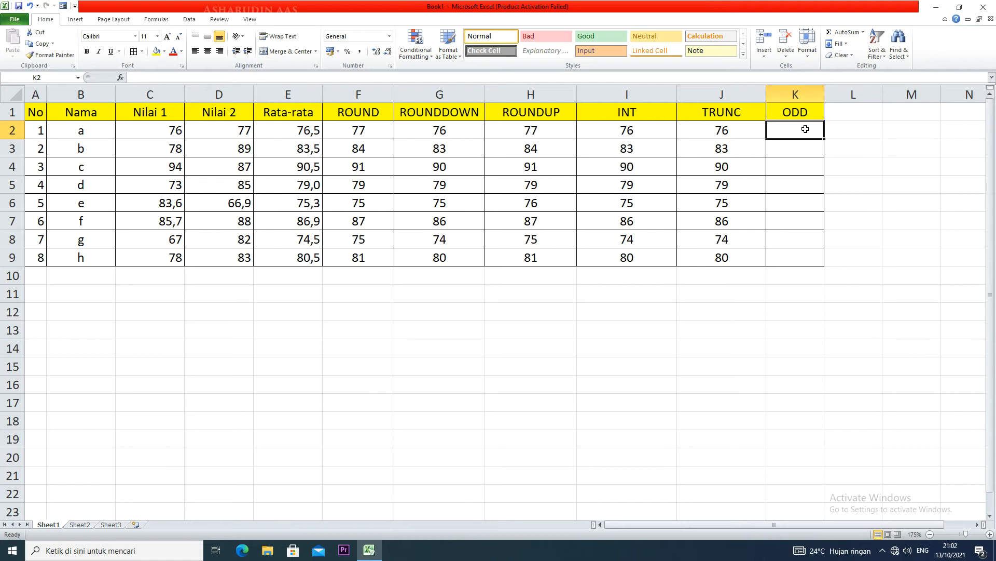
text(=)
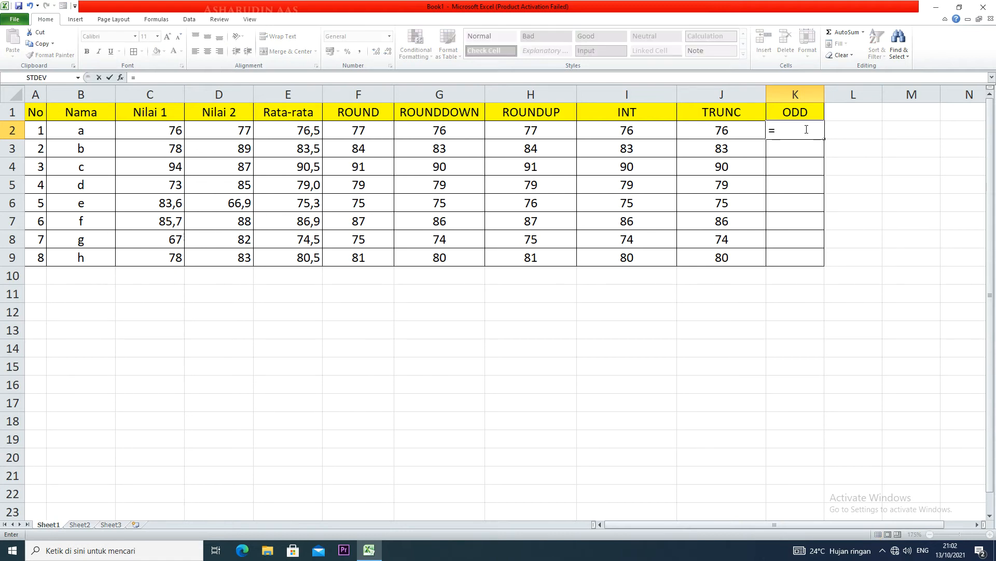
text(ODD()
click(300, 129)
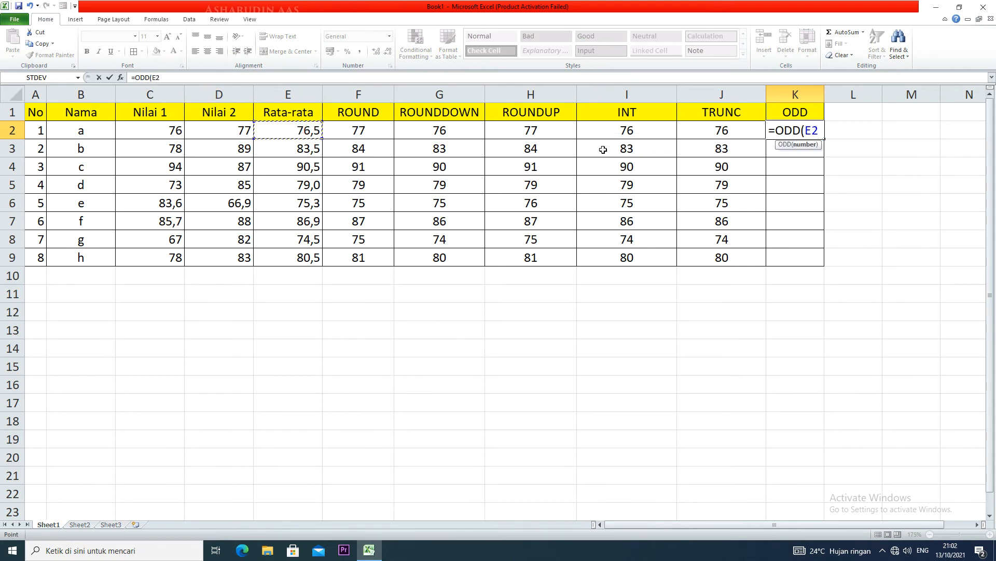
text())
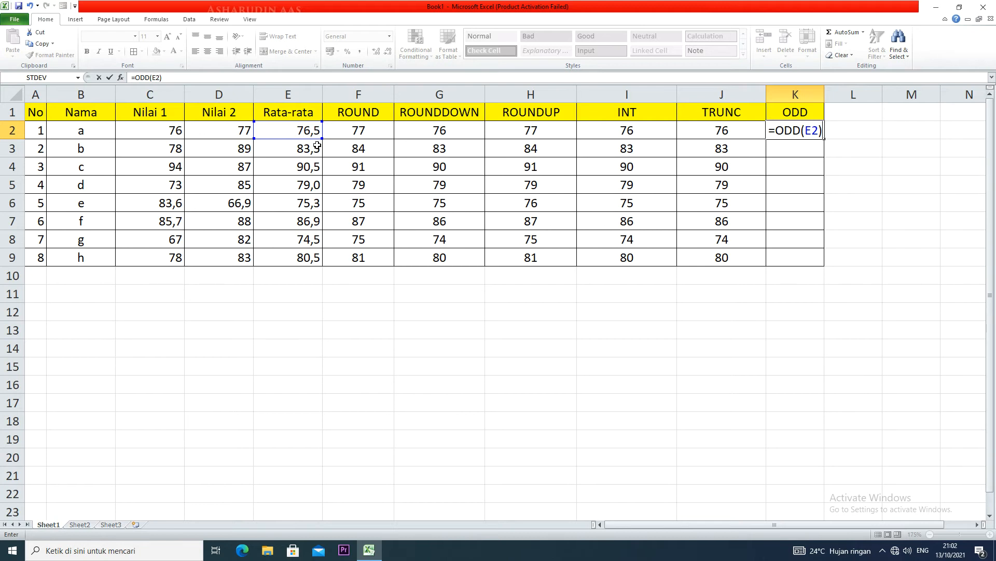
key(Return)
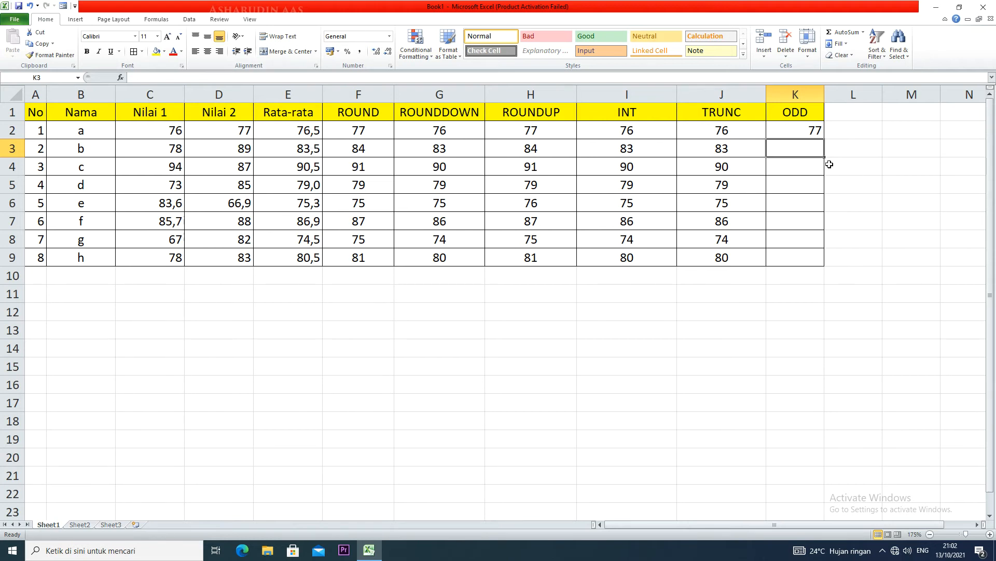
Step: Enter the formula =ODD(E3) in K3 to round row b's average to an odd number
text(=ODD()
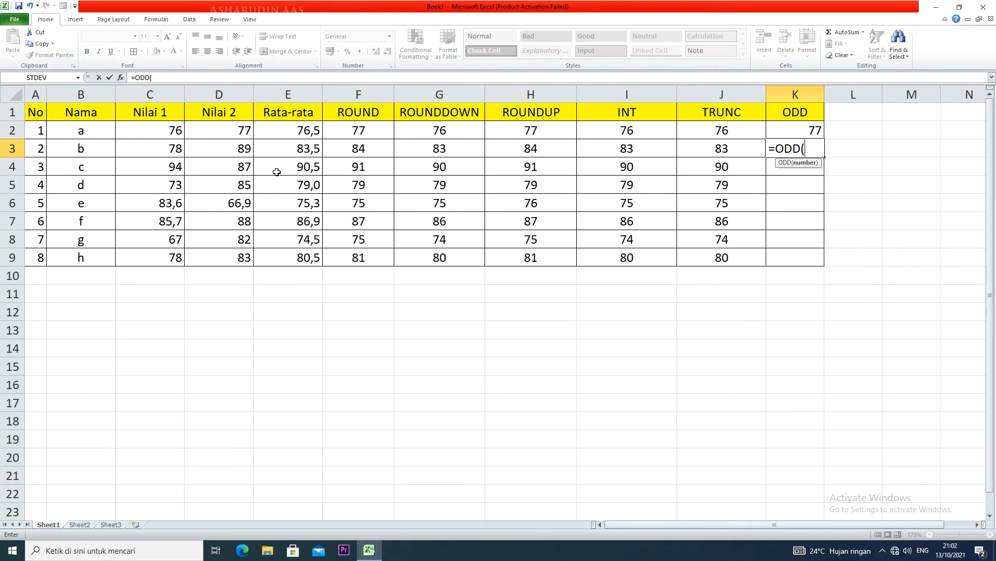
click(297, 150)
text())
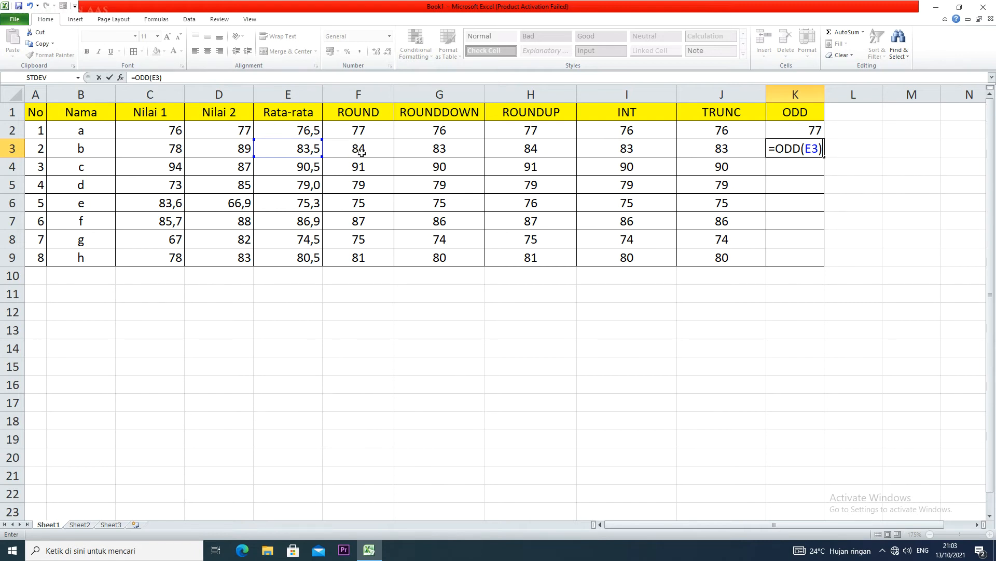
key(Return)
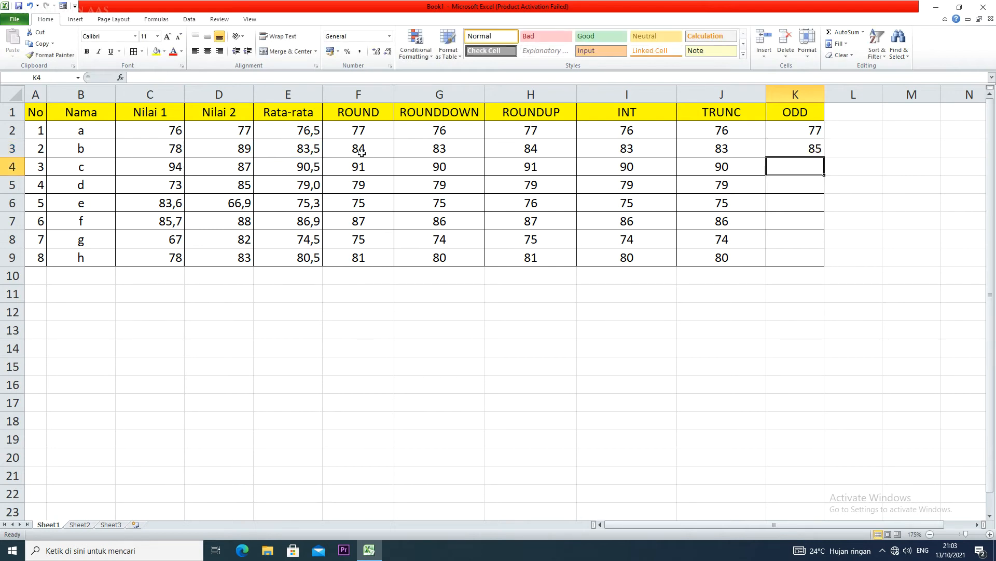
Step: Check K2's ODD formula, fill it down to K9 and centre the values in K2:K9
double_click(805, 134)
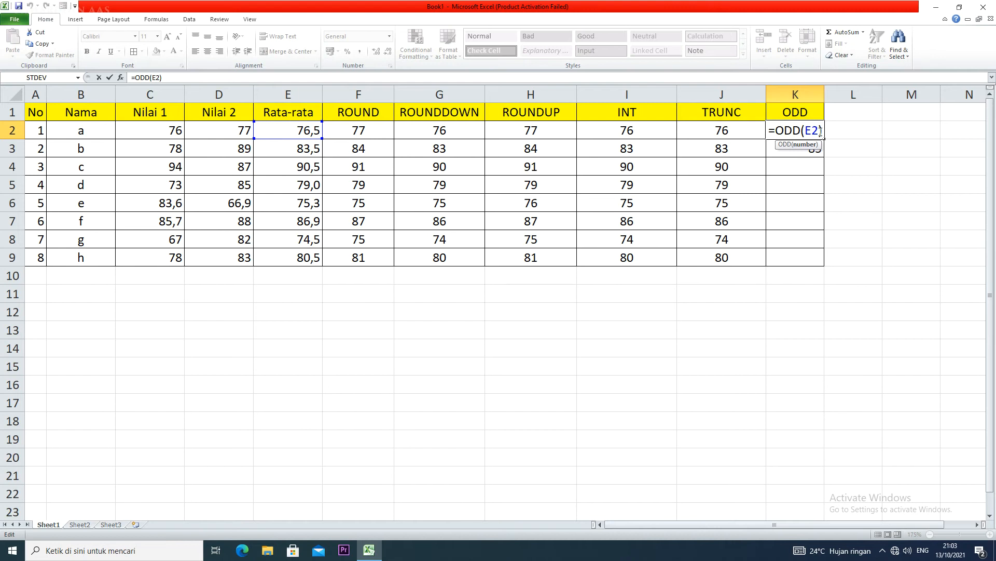
key(Return)
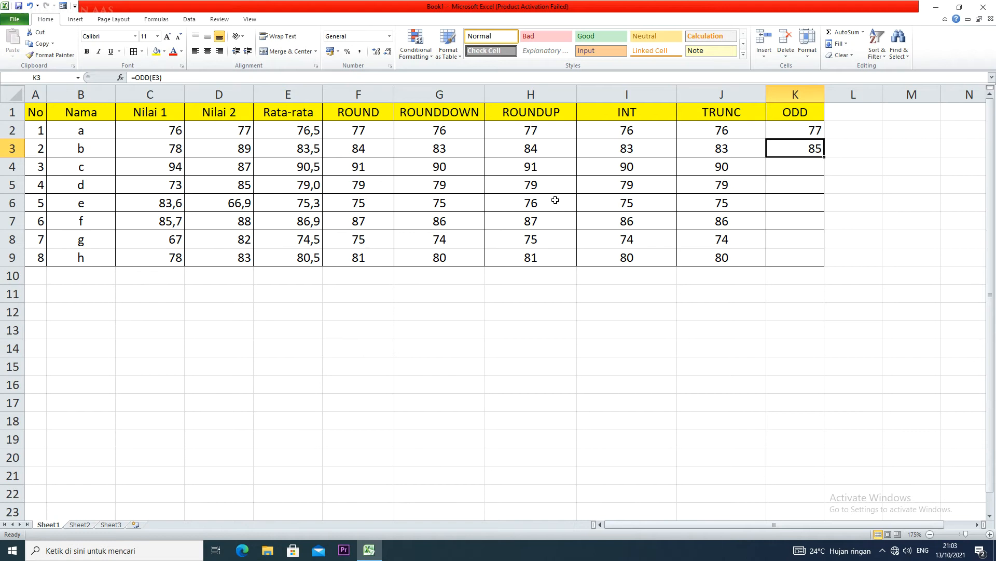
click(813, 130)
drag(824, 139, 810, 261)
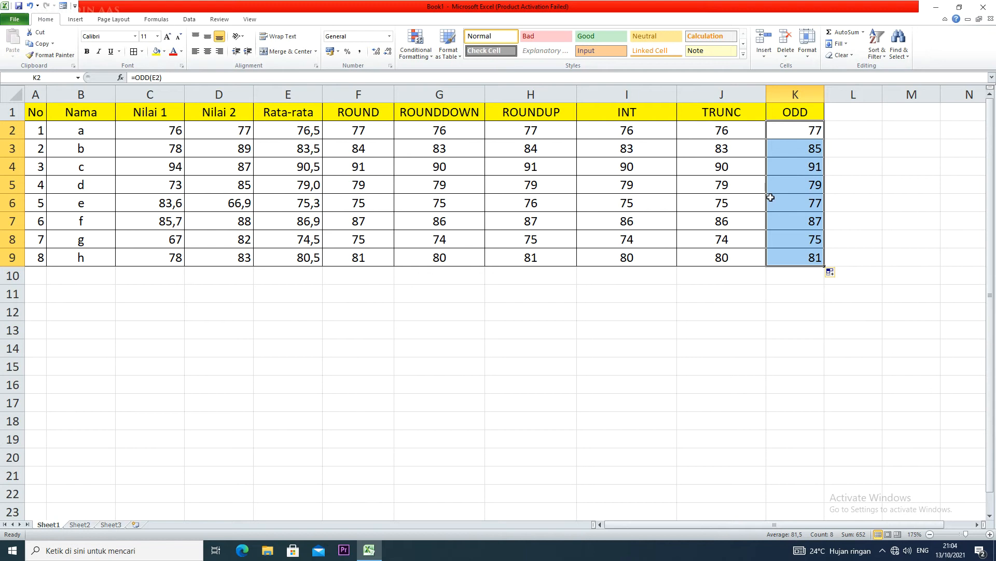
click(852, 113)
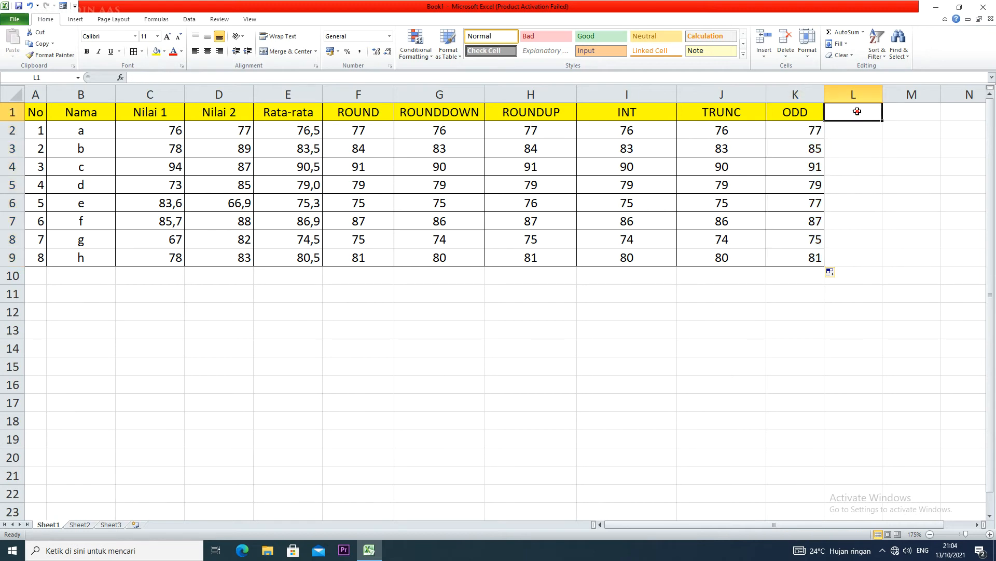
click(791, 129)
drag(791, 129, 792, 252)
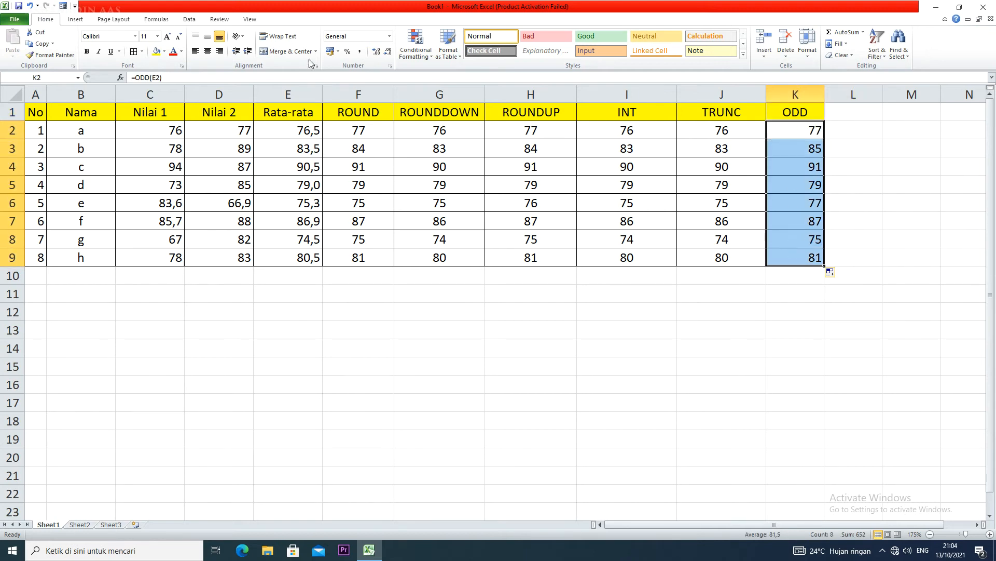
click(207, 51)
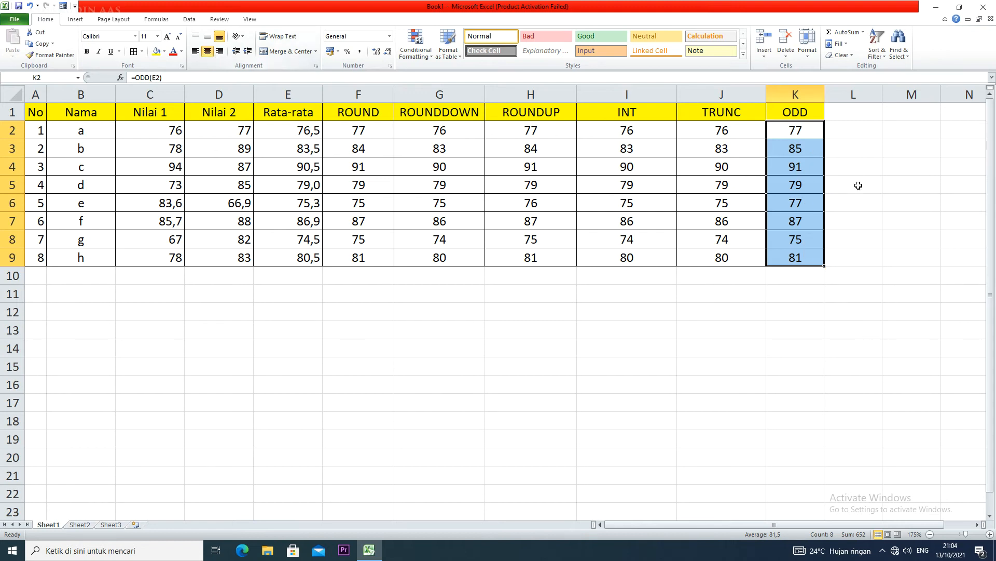
Step: Enter the header EVEN in L1 and apply borders to L1:L9
click(849, 110)
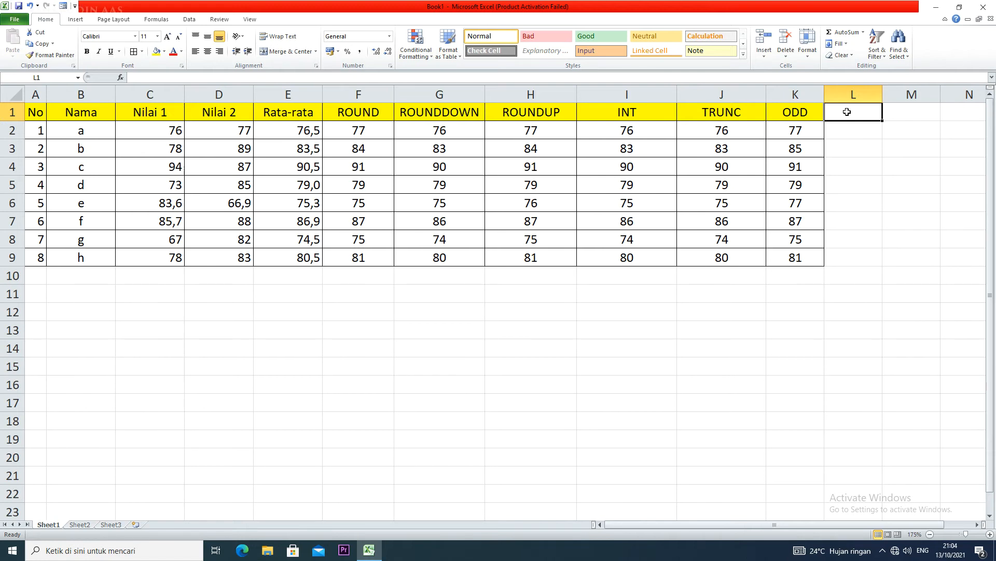
text(EVEN)
drag(860, 112, 856, 252)
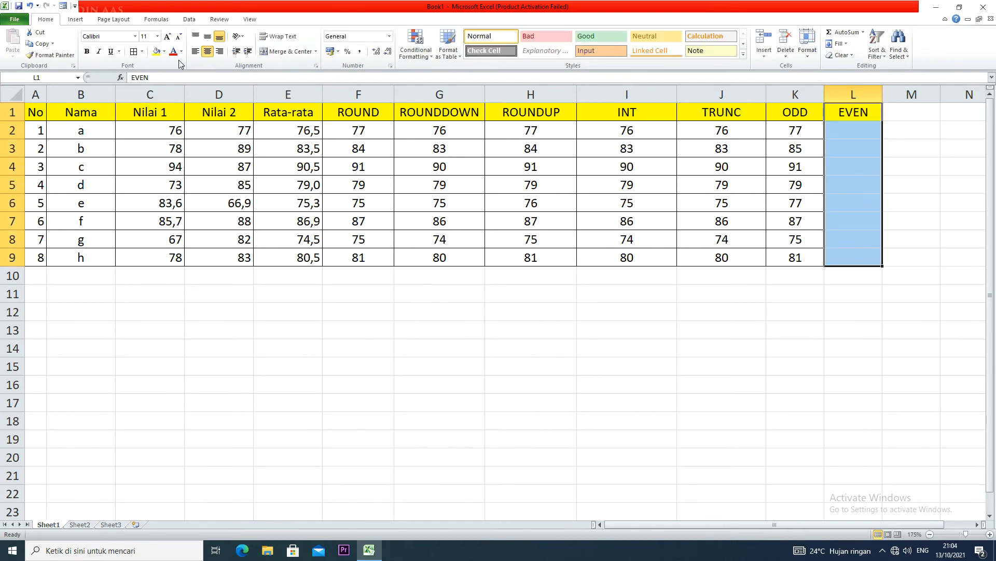
click(134, 51)
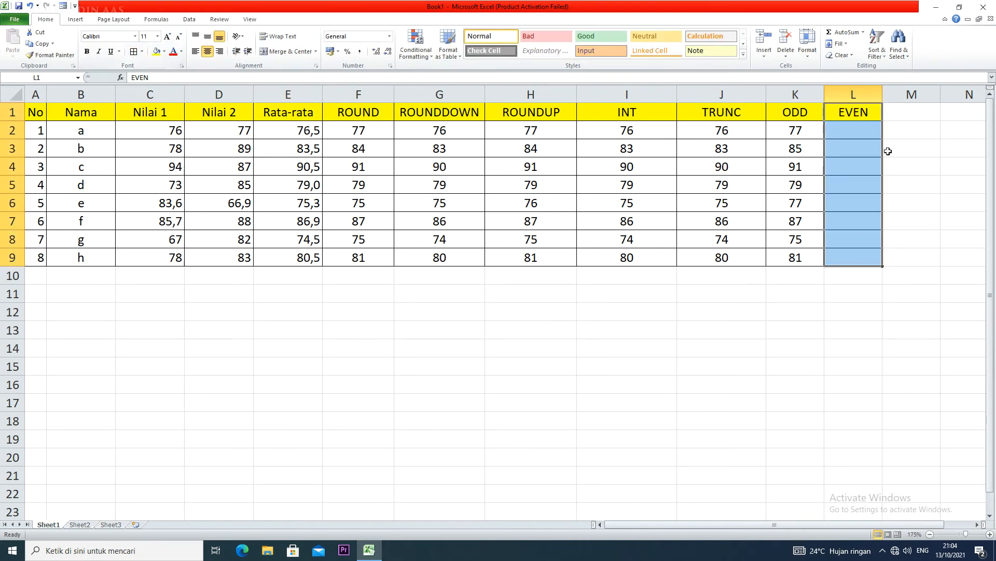
Step: Enter the formula =EVEN(E2) in L2 to round row a's average to an even number
click(862, 135)
text(=)
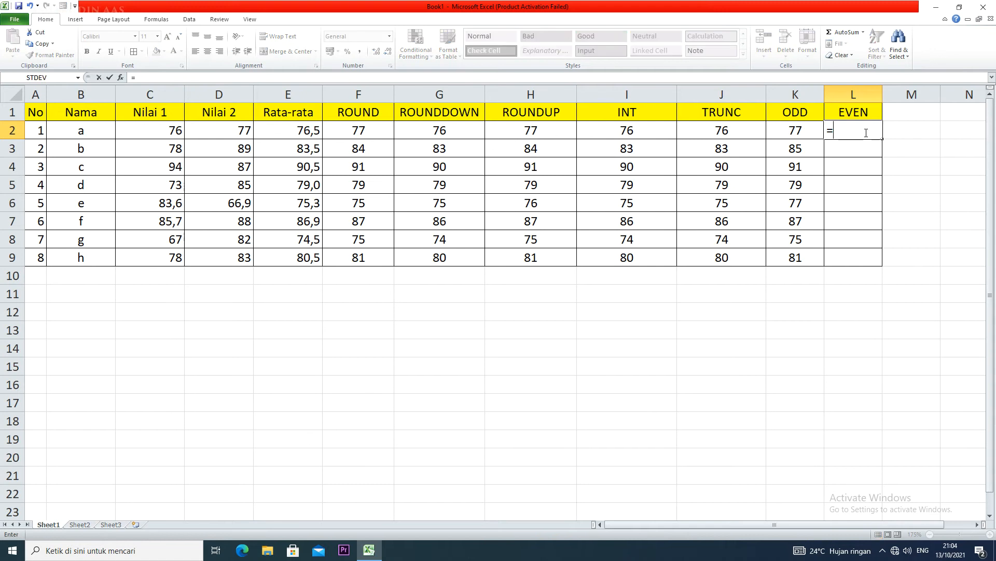
text(EVEN()
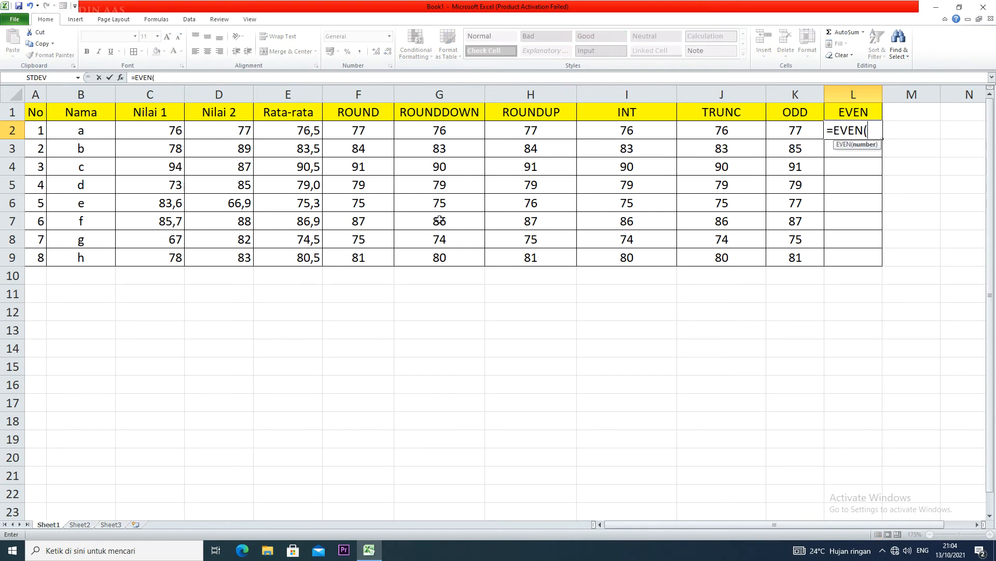
click(311, 133)
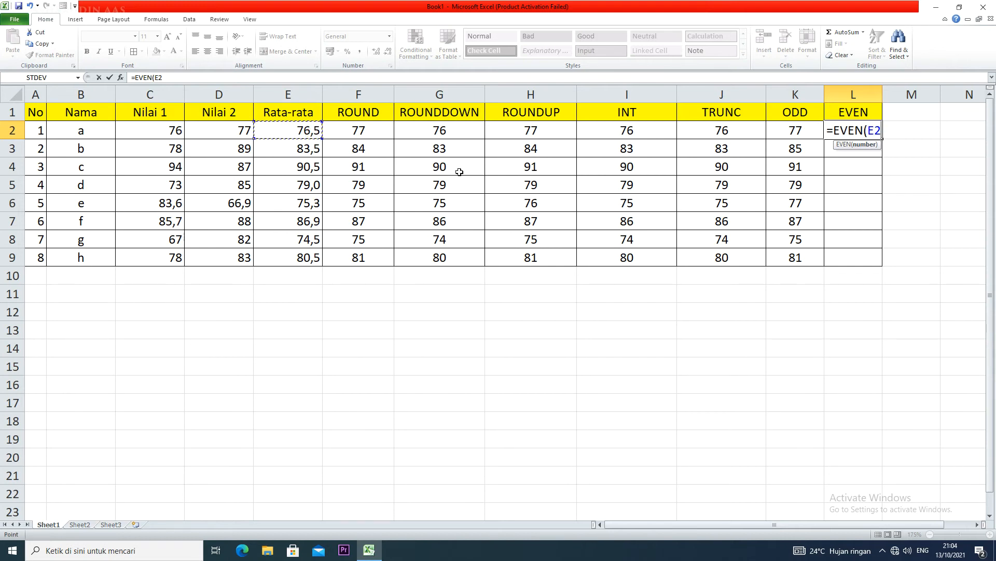
text())
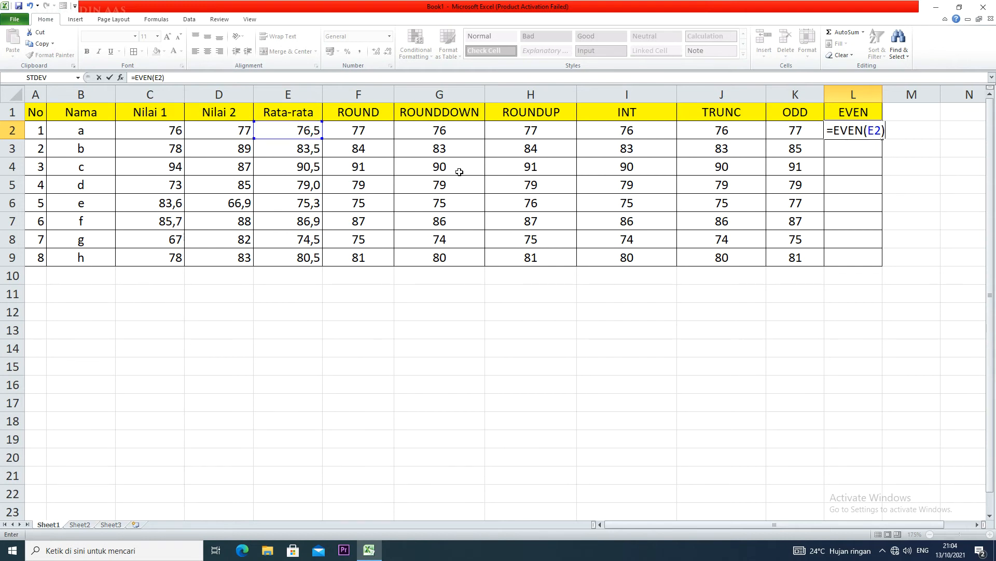
key(Return)
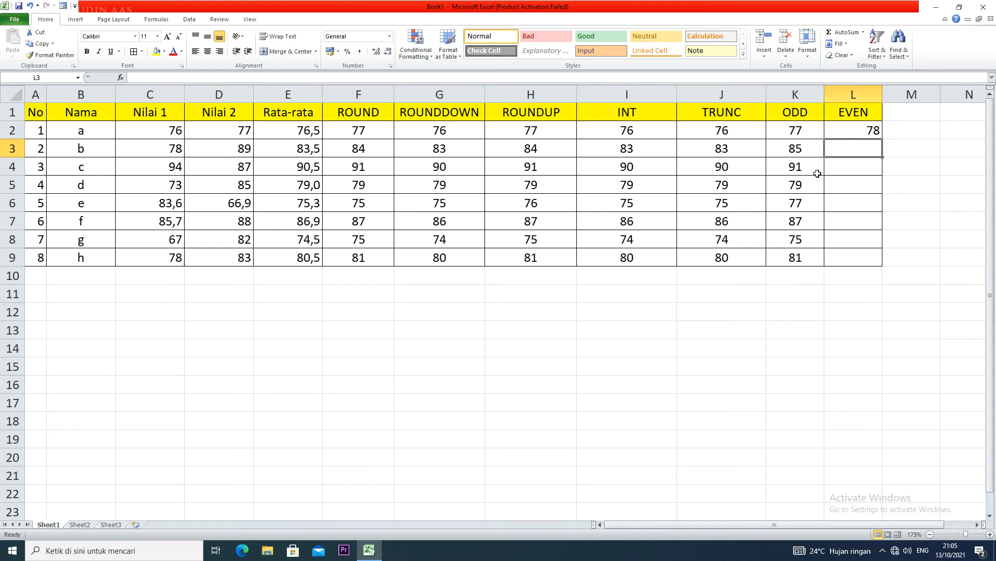
Step: Fill L2's EVEN formula down to L9, check the copied formulas and centre the values in L2:L9
click(877, 134)
drag(878, 135, 865, 261)
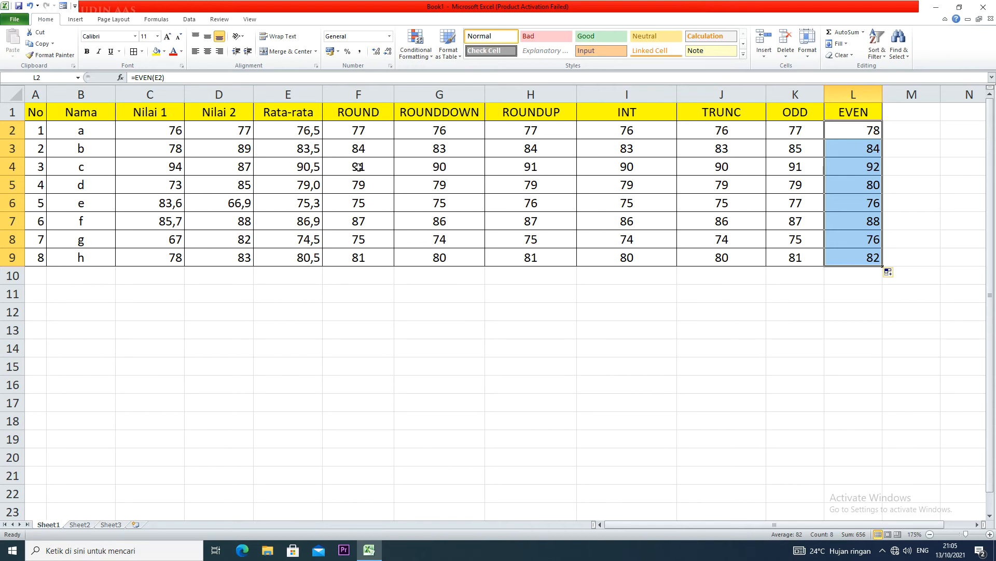
click(838, 165)
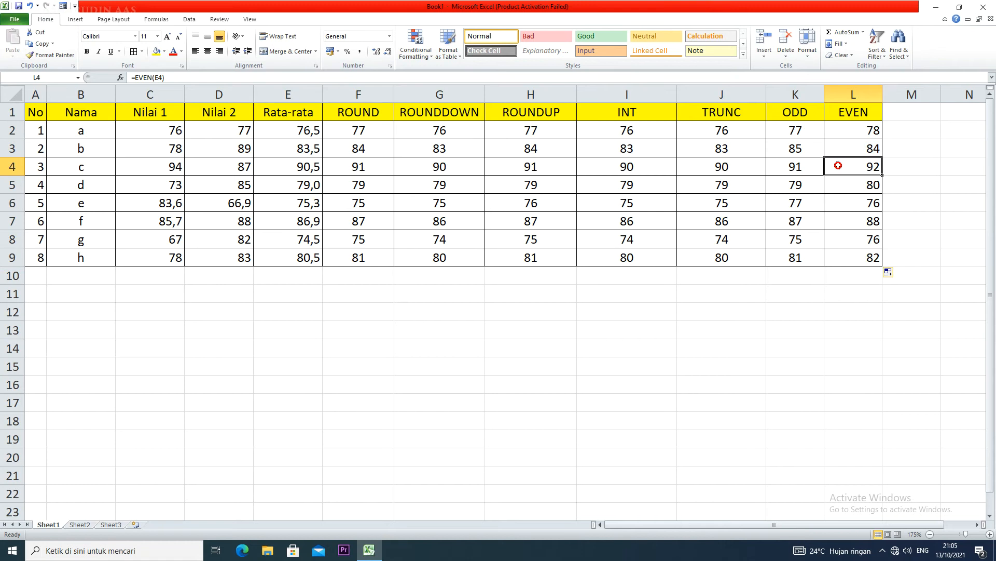
click(837, 182)
click(838, 204)
click(839, 221)
drag(834, 131, 827, 257)
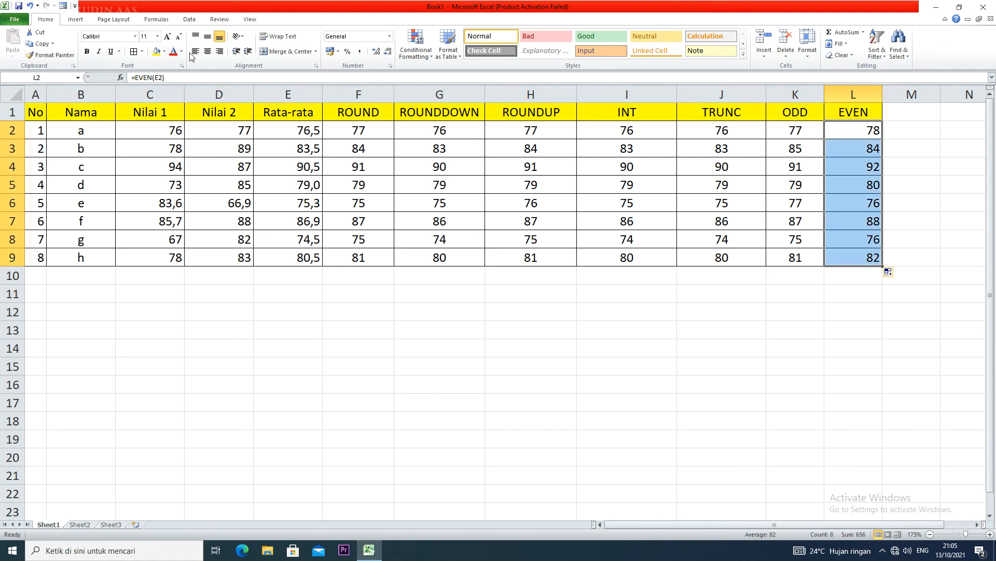
click(208, 51)
click(457, 241)
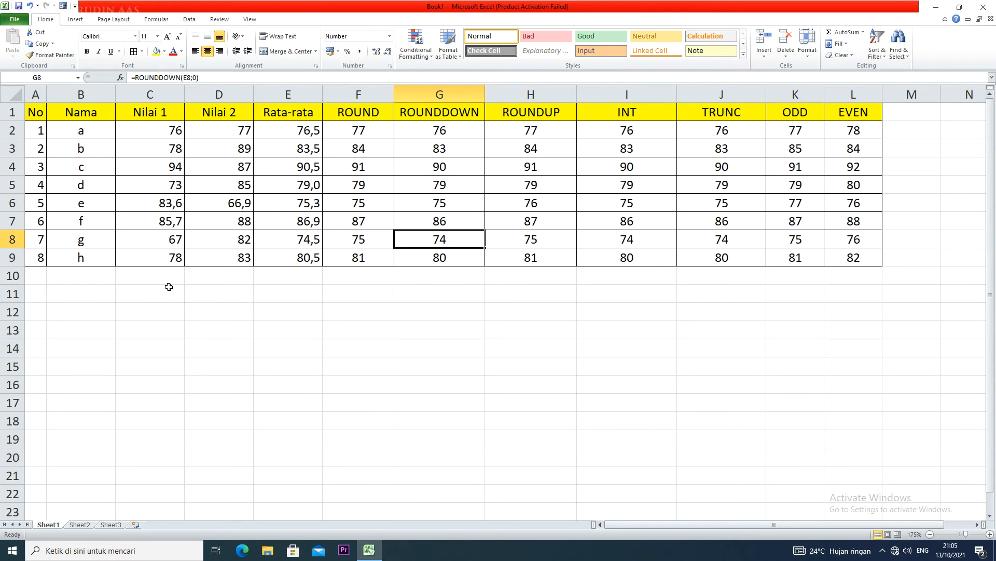
Step: Enter the title PEMBULATAN DESIMAL in F11, below the score table
click(353, 291)
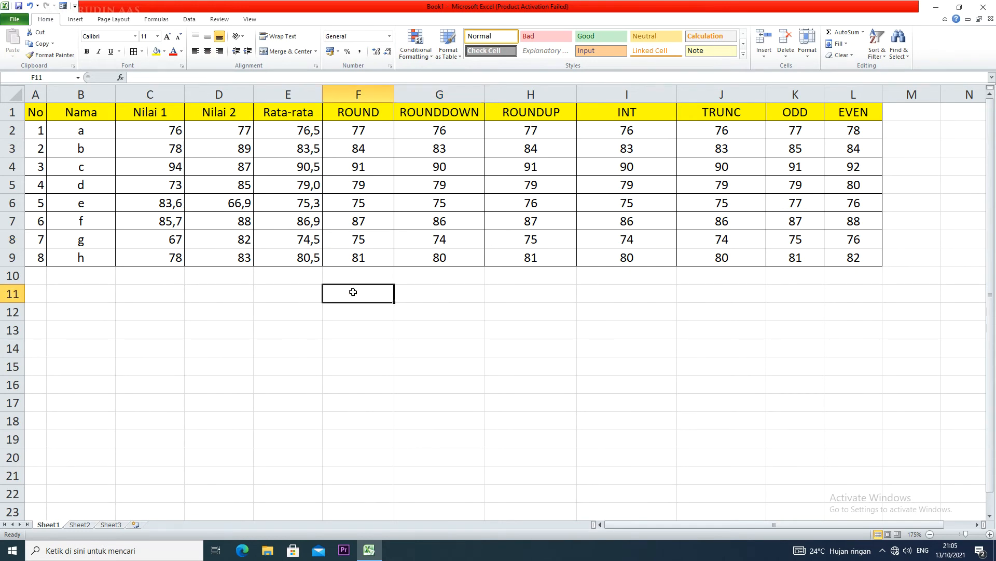
text(PEMBULA)
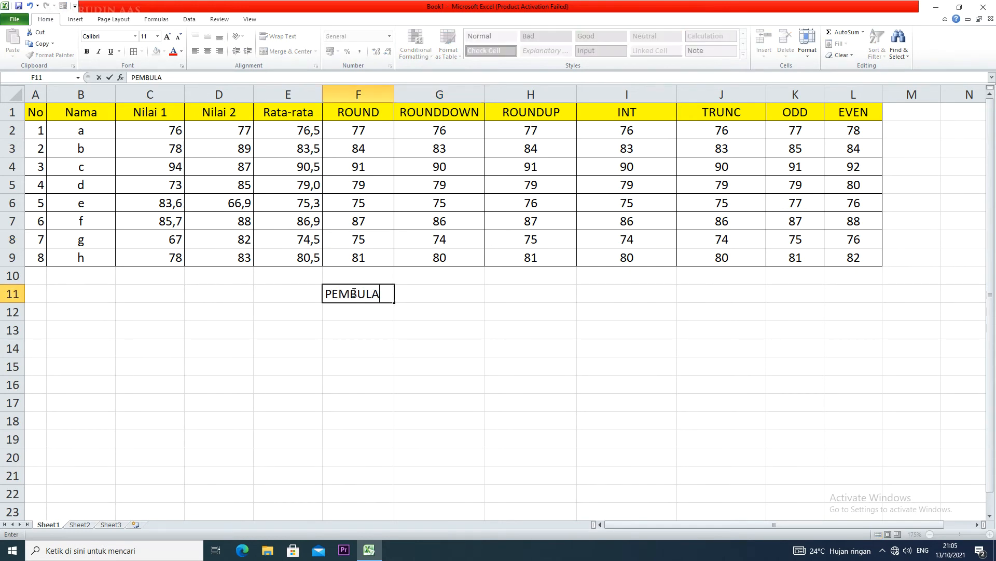
text(TAN DESIMAL)
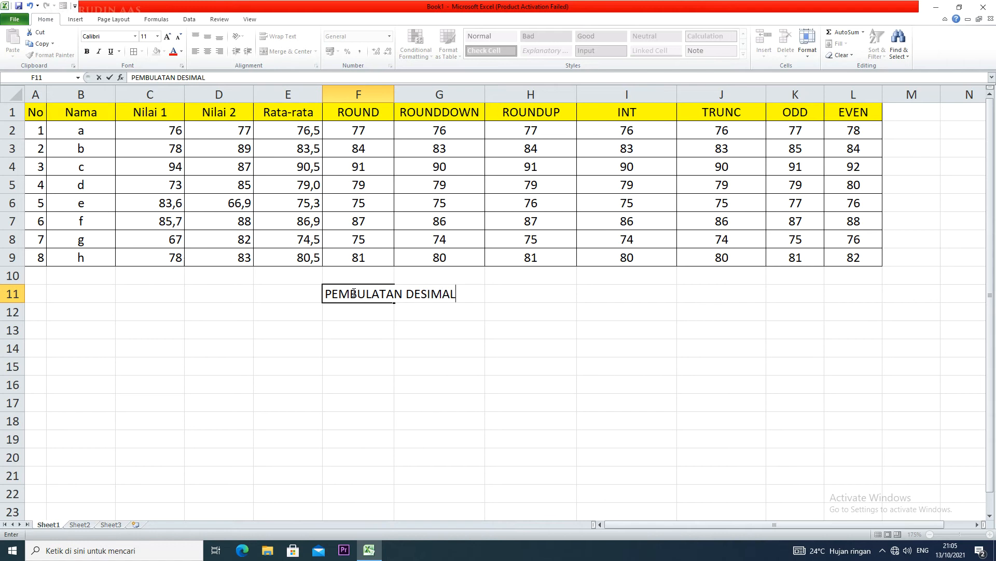
click(383, 329)
Step: Enlarge the font of the PEMBULATAN DESIMAL title in F11:G11 by six size increments
drag(353, 292, 449, 302)
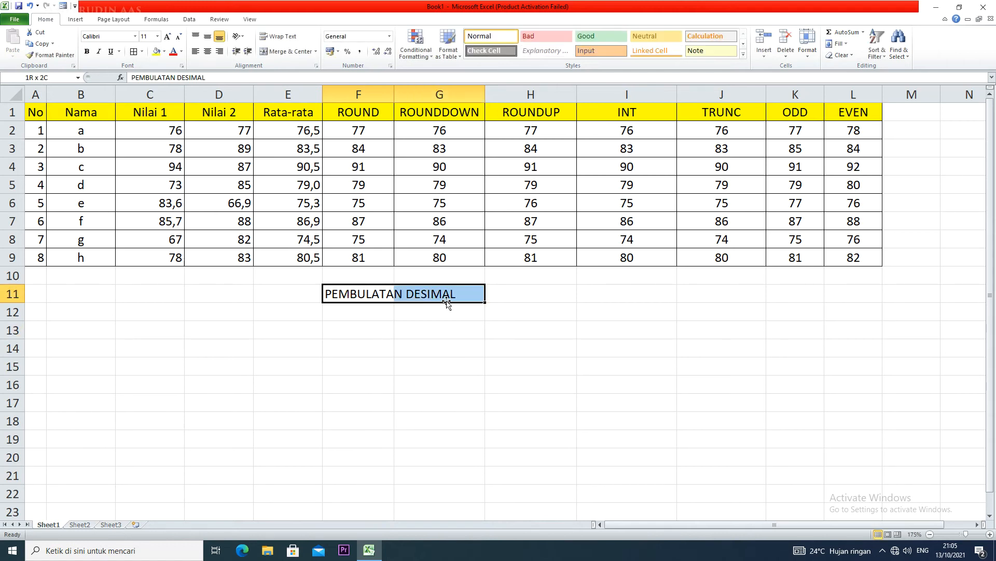
click(168, 37)
click(167, 37)
click(168, 37)
click(167, 37)
click(168, 37)
click(168, 37)
click(353, 415)
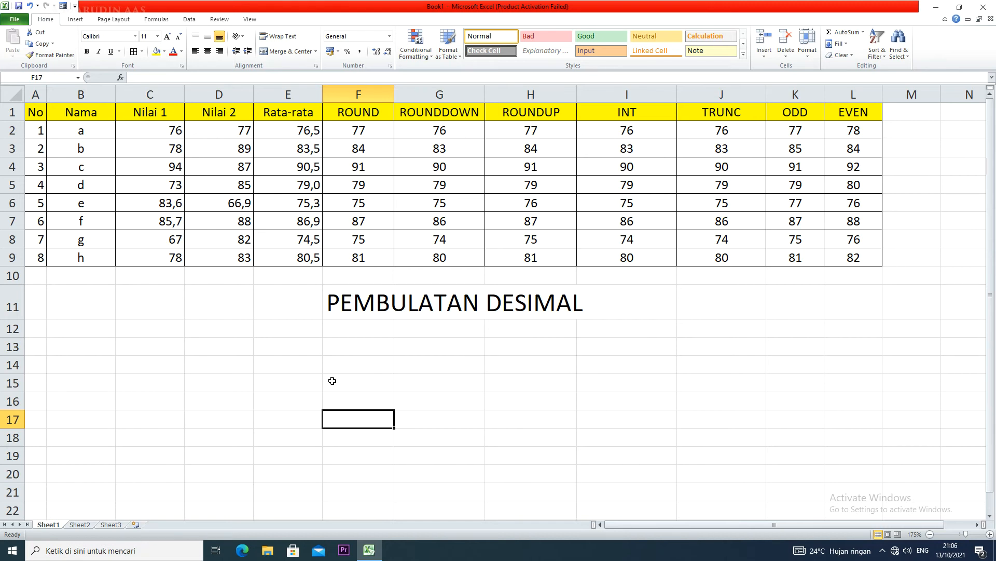
Step: Enter 1, MOD and INT one below the other in B12, B13 and B14
click(104, 337)
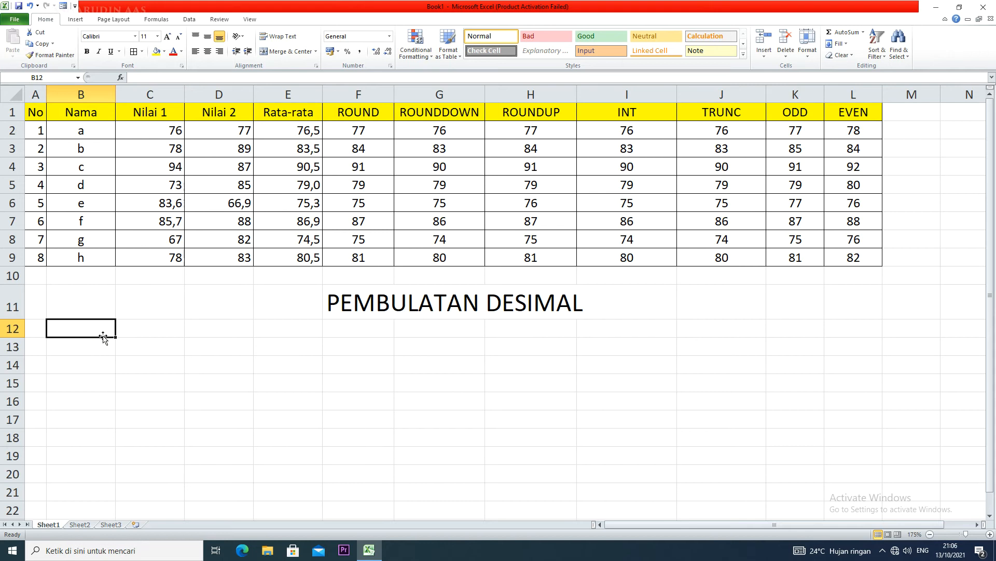
text(1)
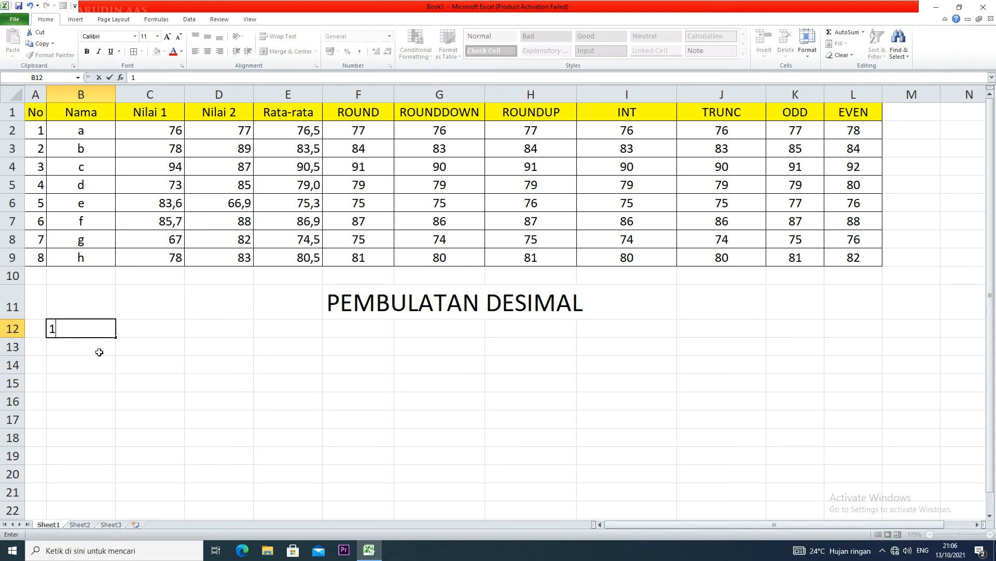
key(Return)
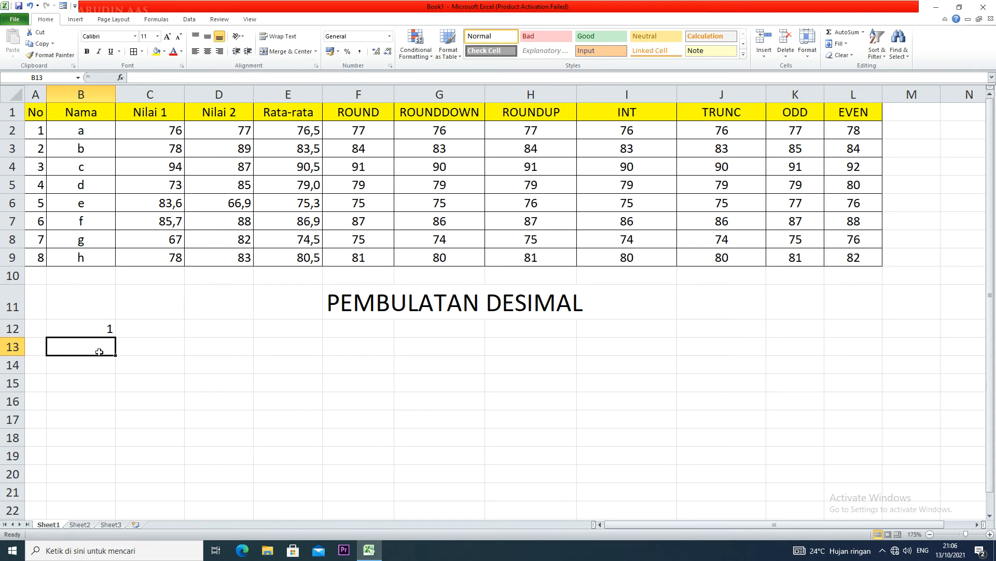
text(MOD)
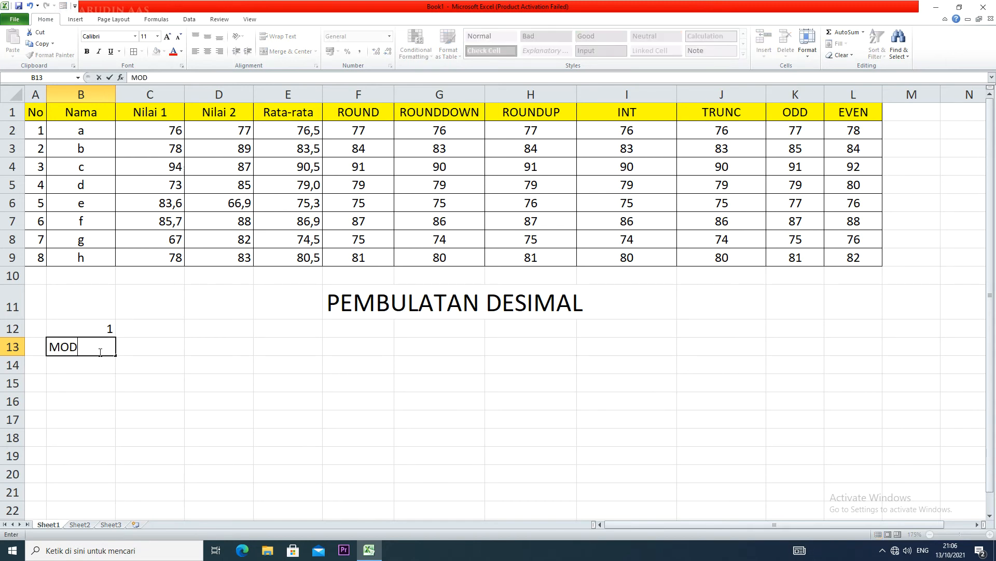
key(Return)
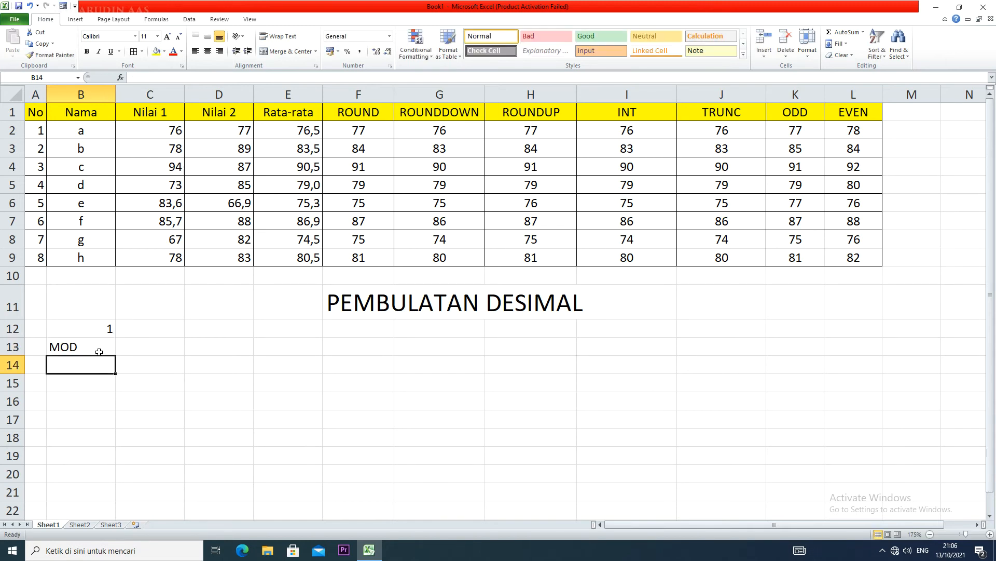
text(INT)
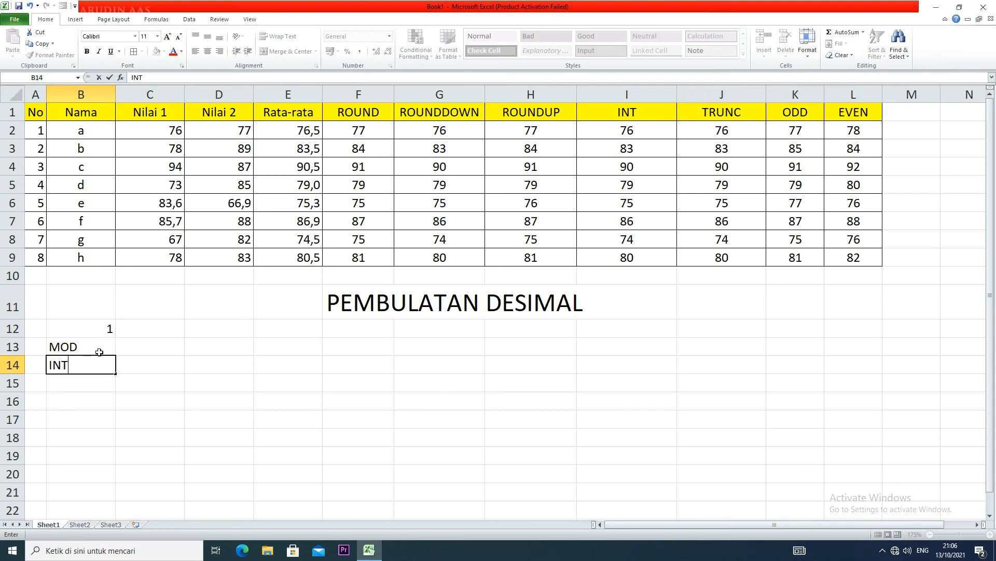
click(99, 352)
click(163, 360)
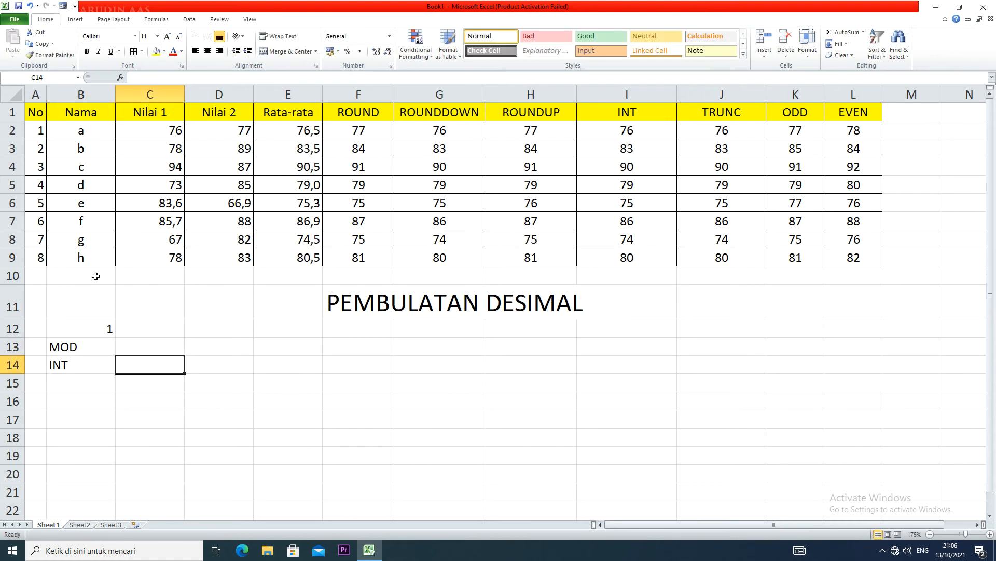
Step: Draw a straight arrow about 3 cm wide from MOD to D12 and add a copy running from MOD to D13
click(105, 21)
click(75, 19)
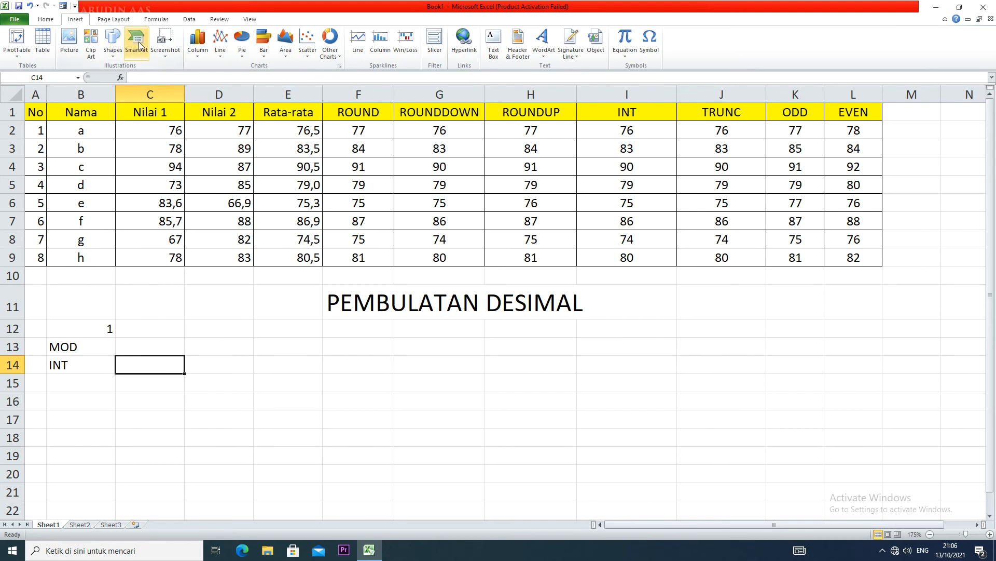
click(114, 46)
click(129, 76)
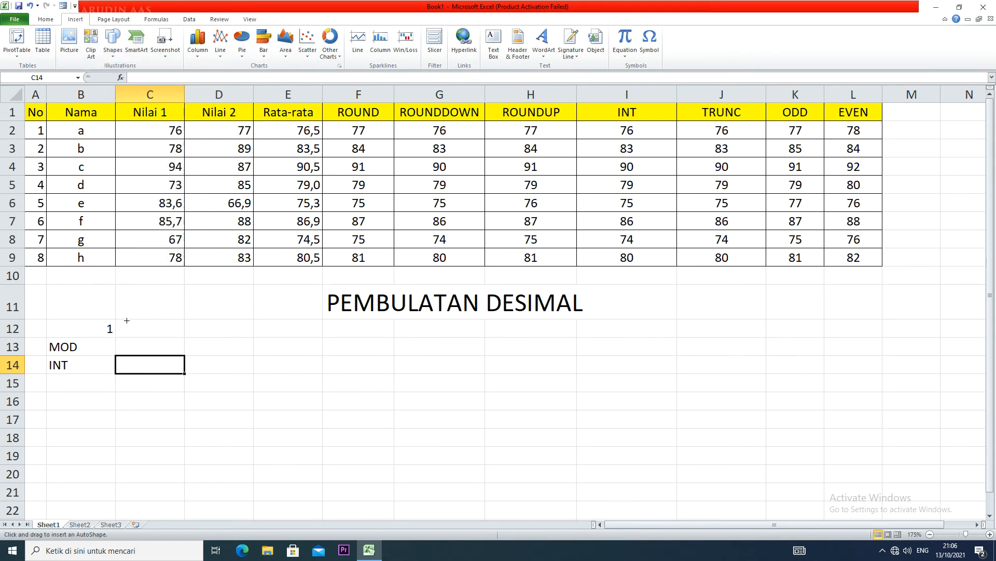
drag(90, 349, 192, 333)
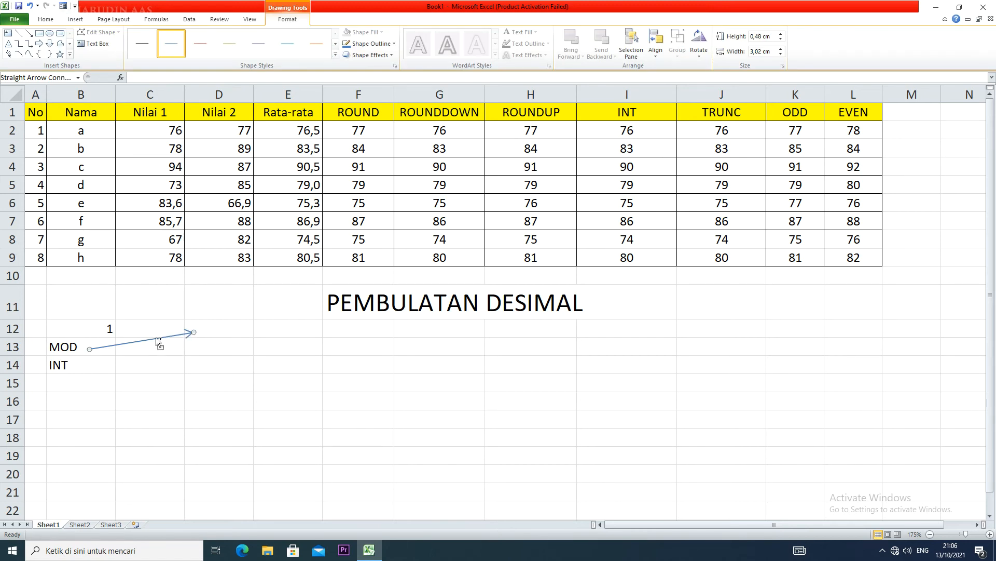
drag(156, 338, 159, 350)
drag(92, 361, 91, 347)
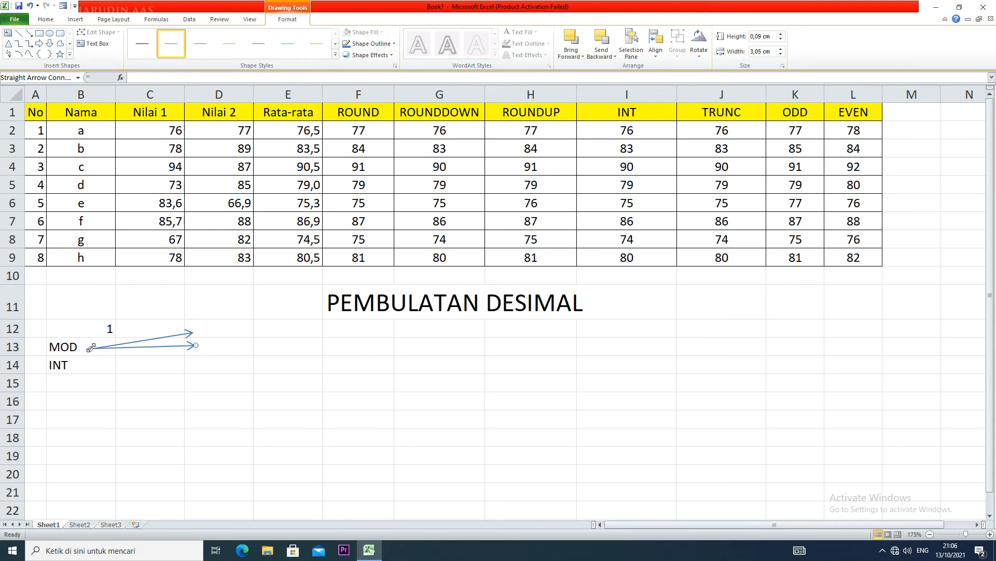
Step: Copy both MOD arrows down to start at INT, and point the copies at D14 and D15
shift+click(151, 338)
ctrl+drag(151, 338, 148, 358)
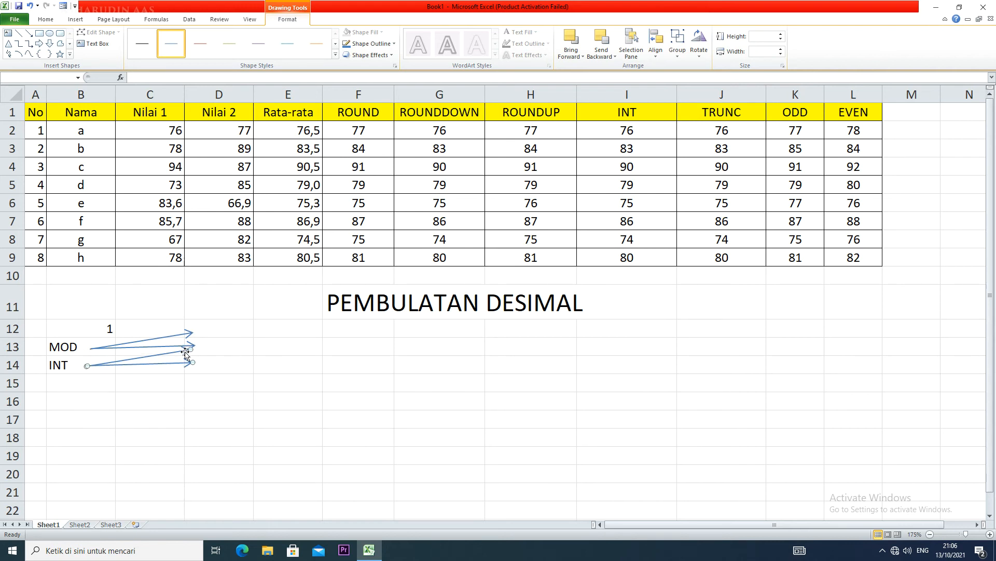
drag(191, 360, 193, 384)
drag(191, 349, 192, 365)
Step: Label the arrow ends by entering ROW, COLUMN, ROW and COLUMN in D12 to D15
click(210, 330)
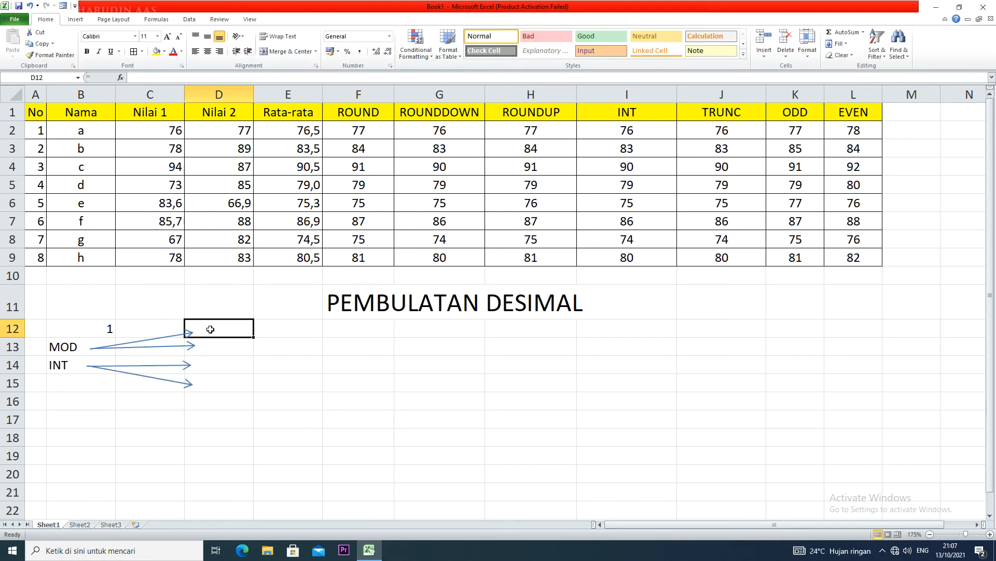
text(ROW)
click(218, 344)
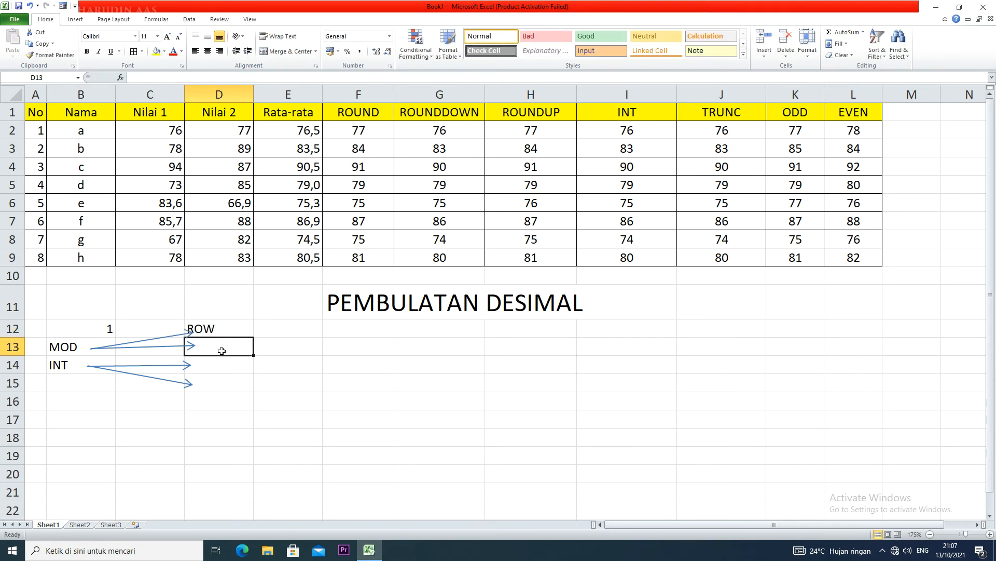
text(COLUMN)
click(227, 367)
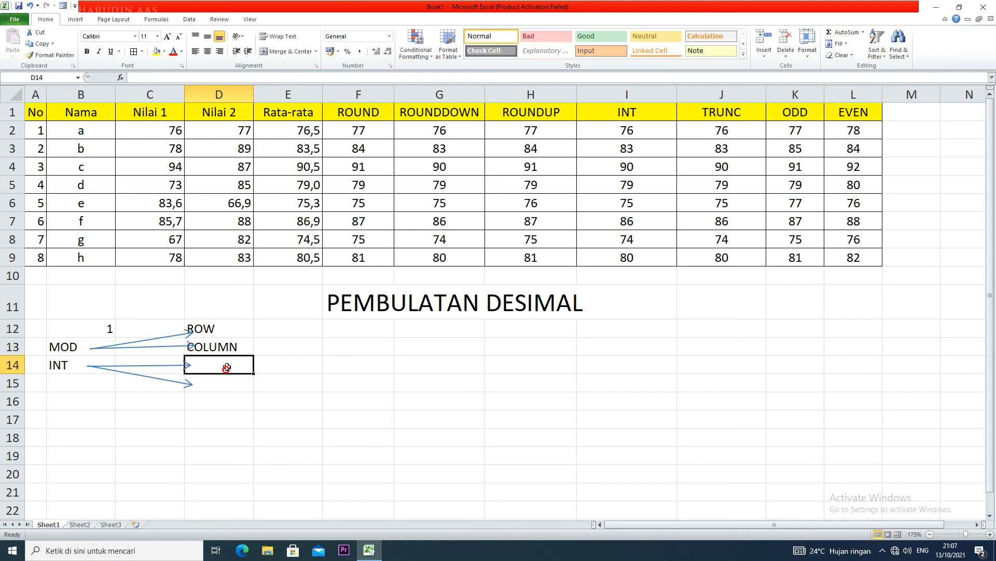
text(ROW)
click(232, 385)
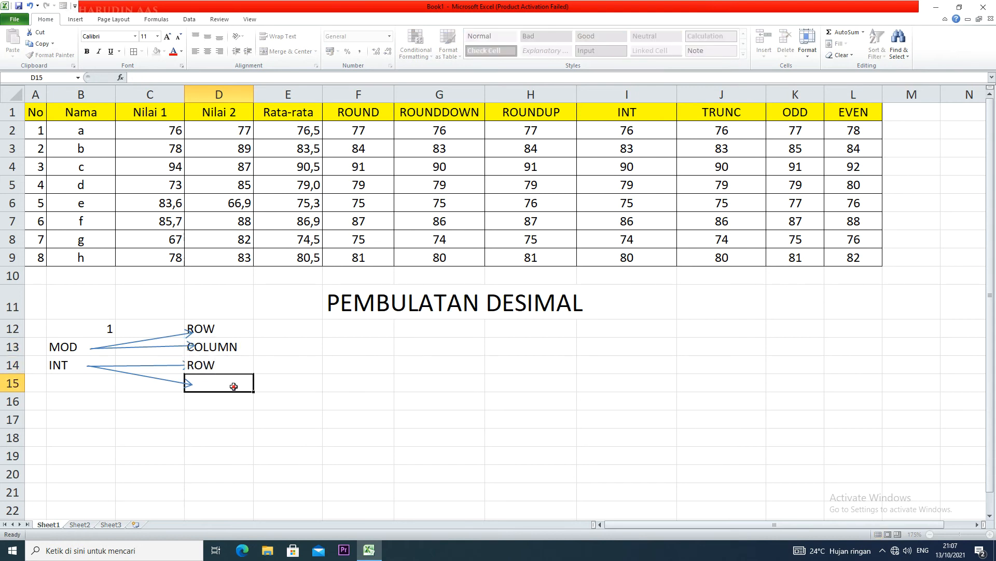
key(shift+Right)
key(shift+Right)
key(shift+Right)
key(shift+Right)
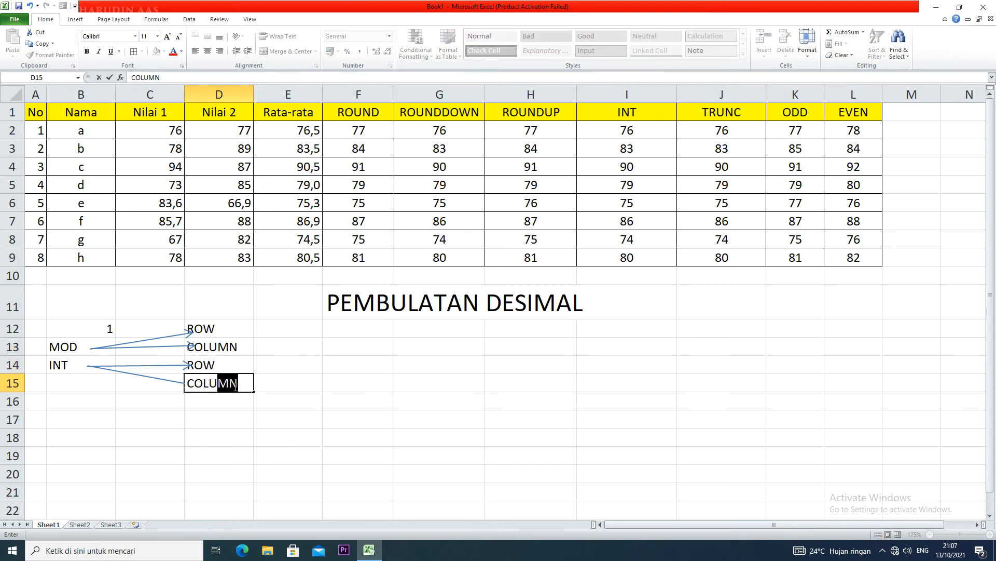
click(259, 372)
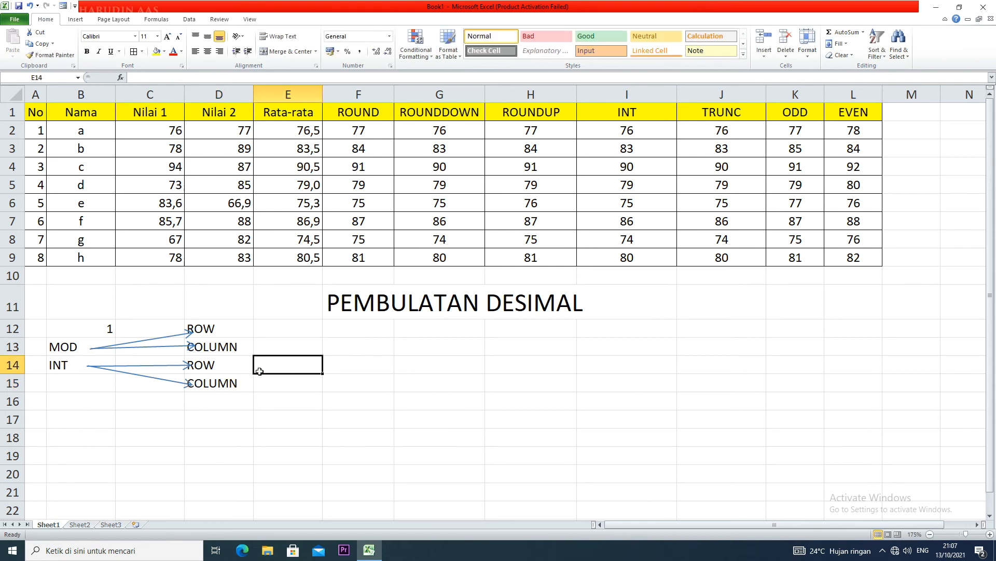
drag(248, 420, 415, 421)
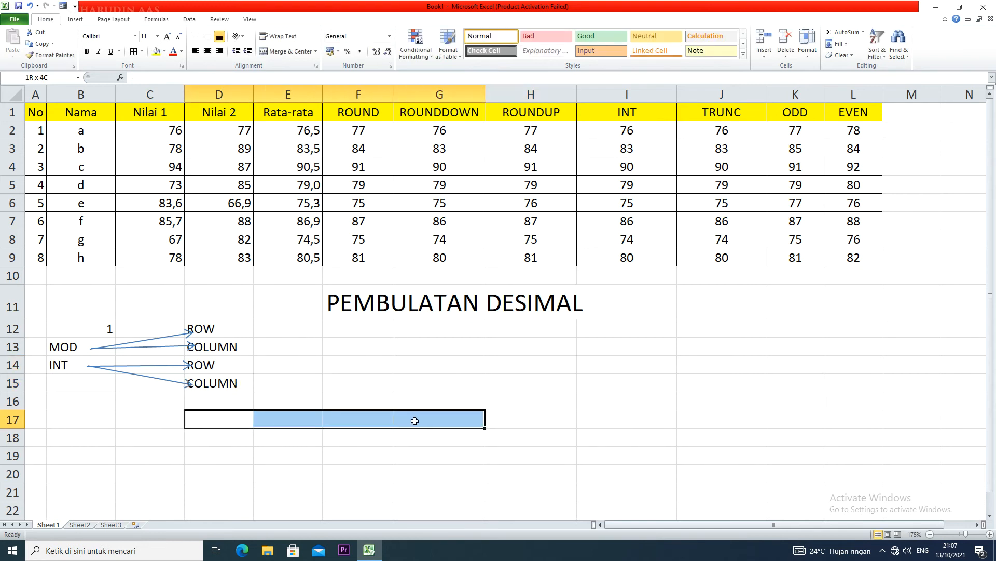
click(350, 353)
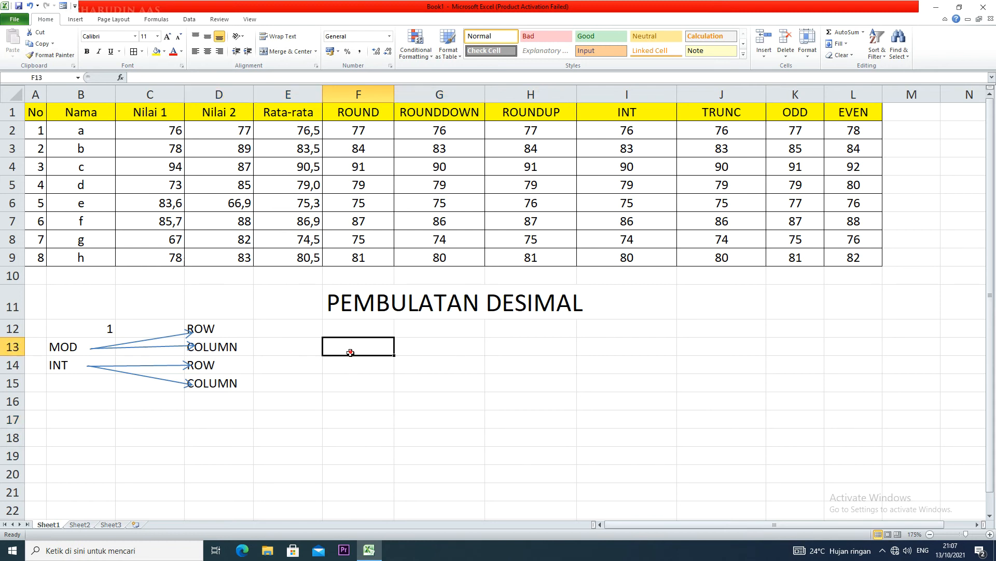
drag(350, 353, 362, 500)
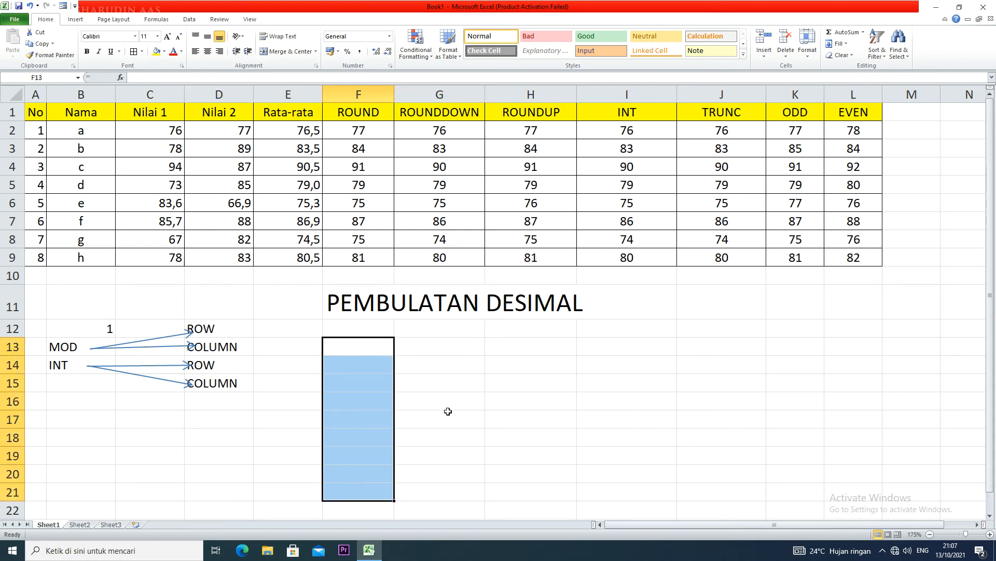
Step: Shorten the four MOD and INT arrows so their tips end just before the labels in D12 to D15
click(439, 418)
click(190, 333)
mouse_move(193, 333)
mouse_down()
mouse_move(177, 332)
mouse_move(188, 346)
mouse_move(183, 384)
mouse_up()
click(192, 347)
click(191, 365)
click(192, 384)
click(251, 384)
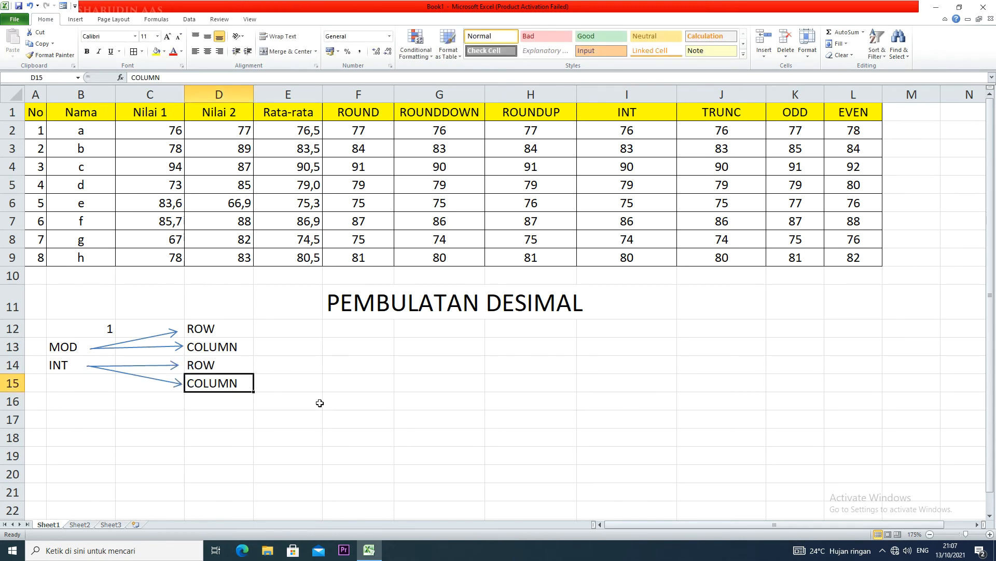
Step: Enter the formula =MOD(ROW(B12)-1;3)+1 in E12
click(109, 332)
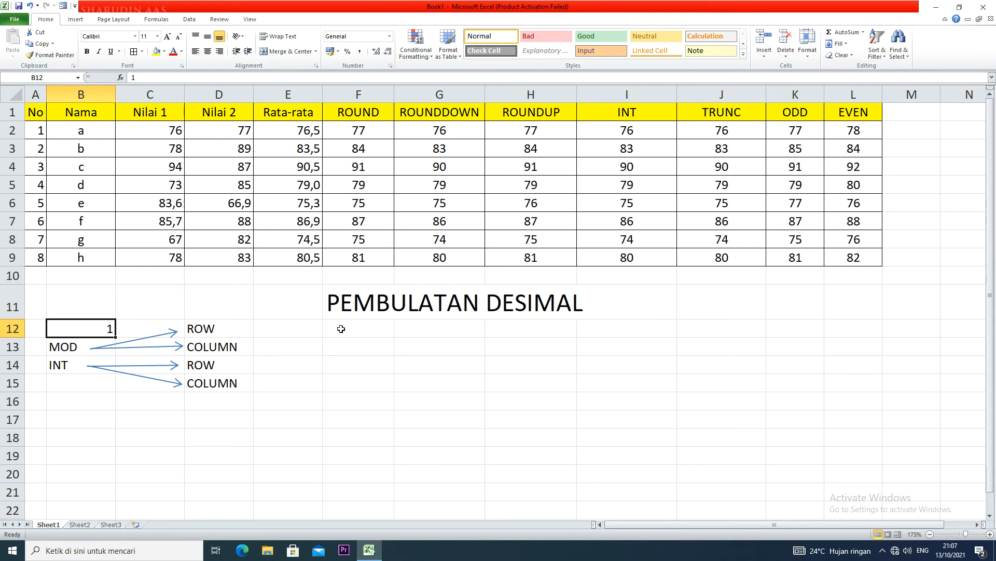
click(310, 329)
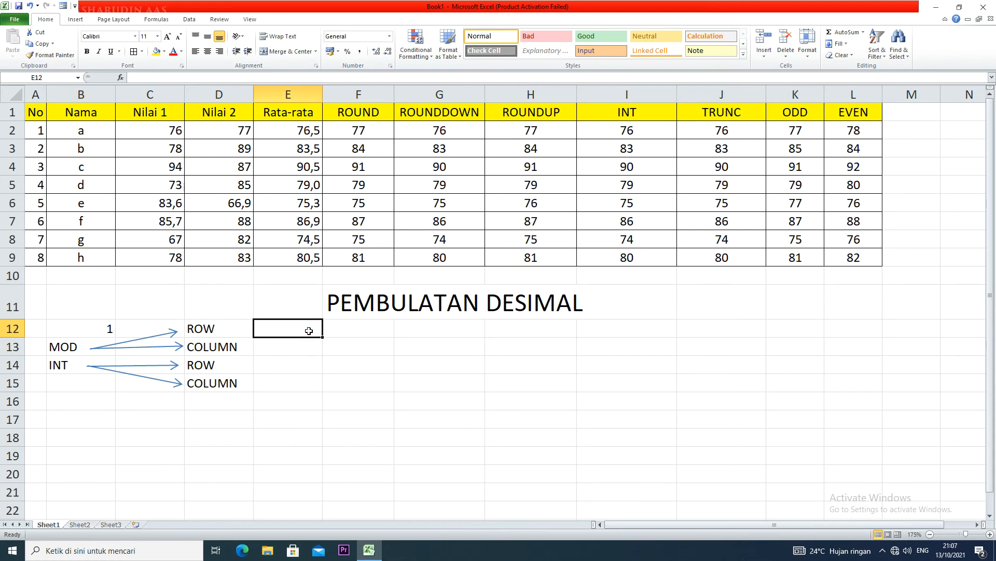
text(=MOD)
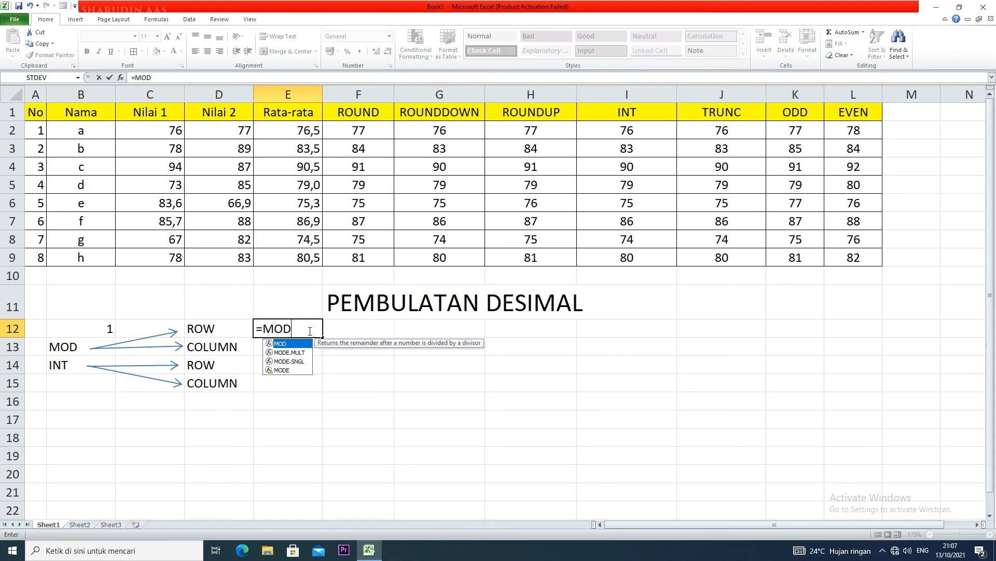
text((ROW()
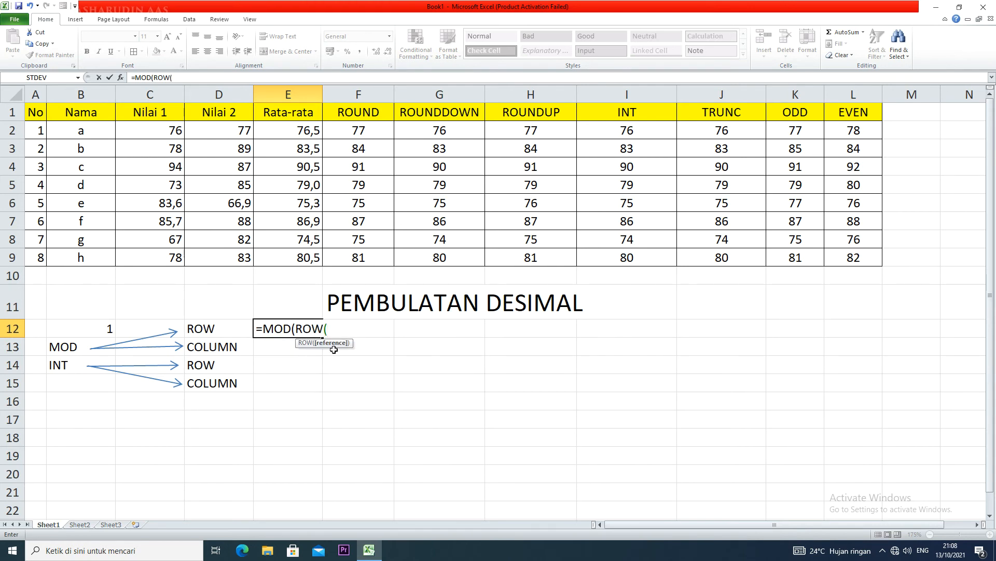
click(100, 331)
text()-)
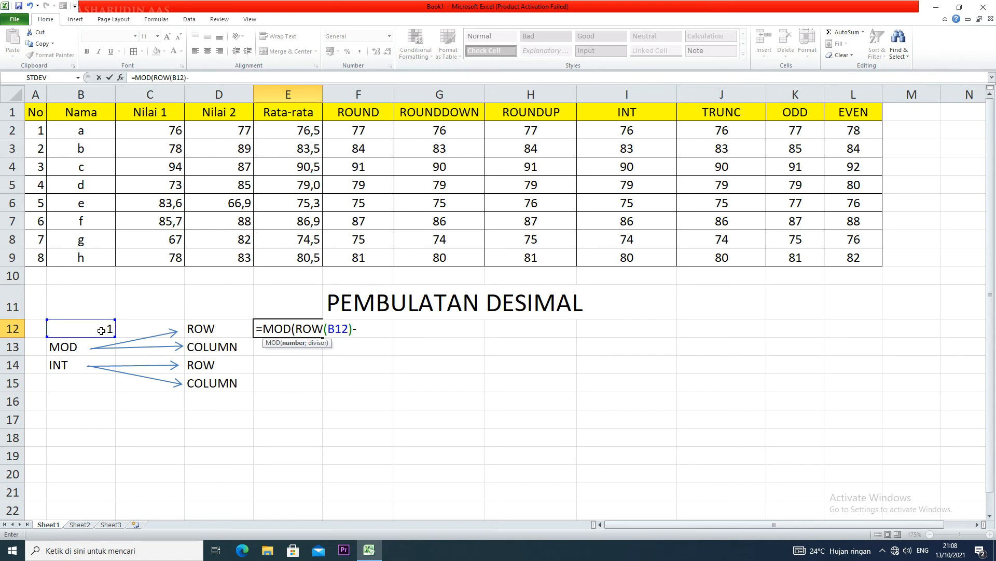
text(1;)
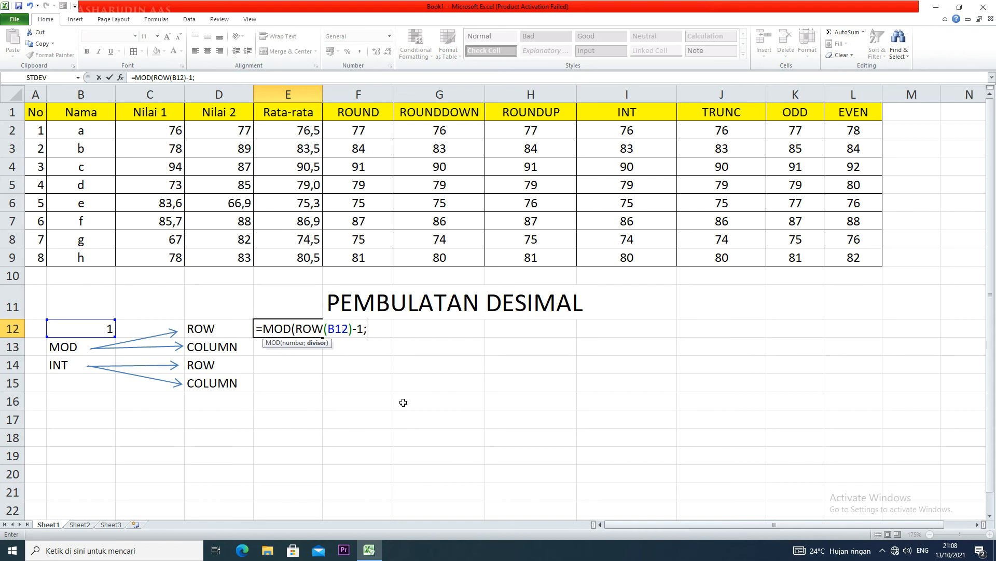
text(3)+)
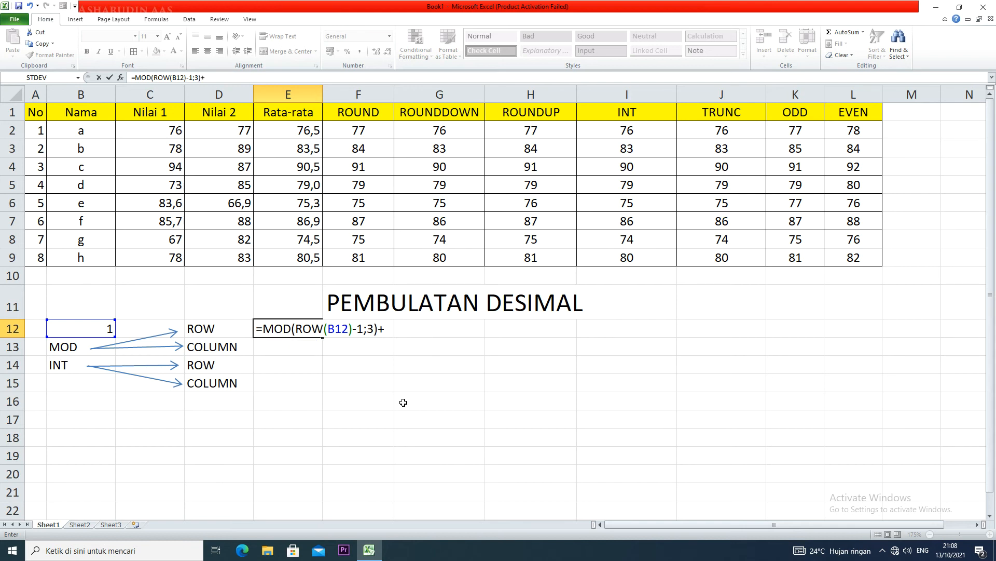
text(1)
key(Return)
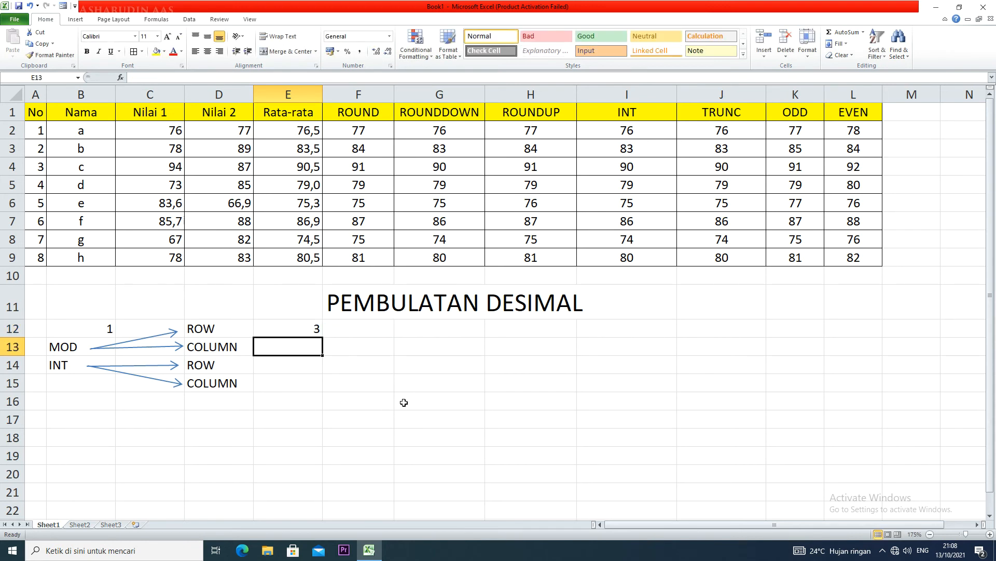
Step: Copy the MOD ROW formula from E12 across to L12 and down to row 22
click(316, 328)
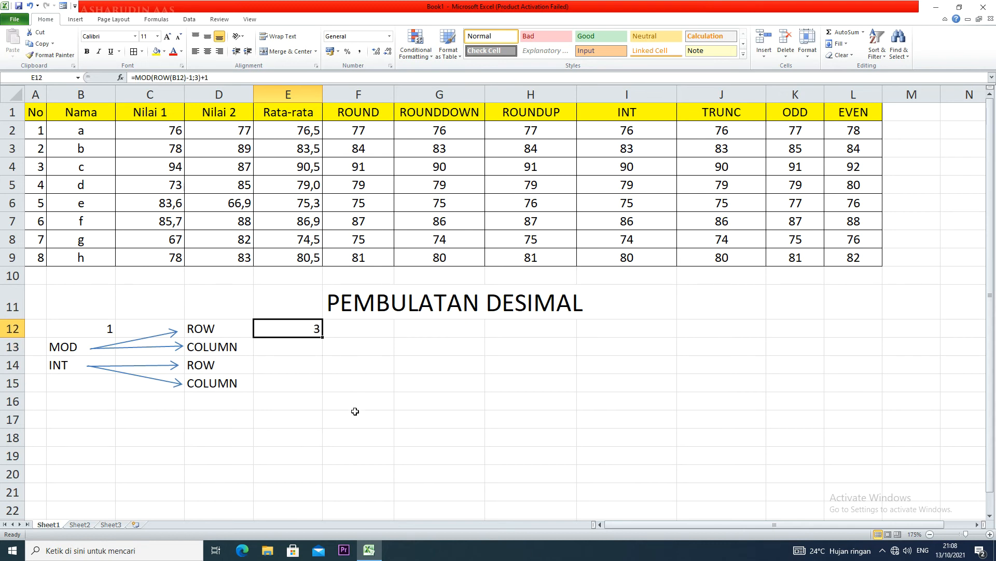
drag(323, 337, 864, 334)
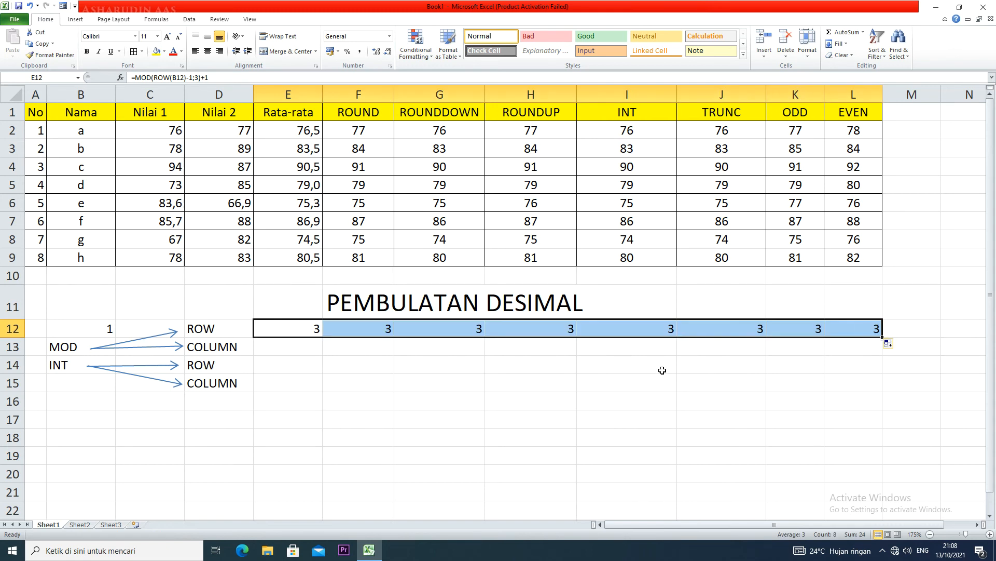
drag(882, 337, 884, 516)
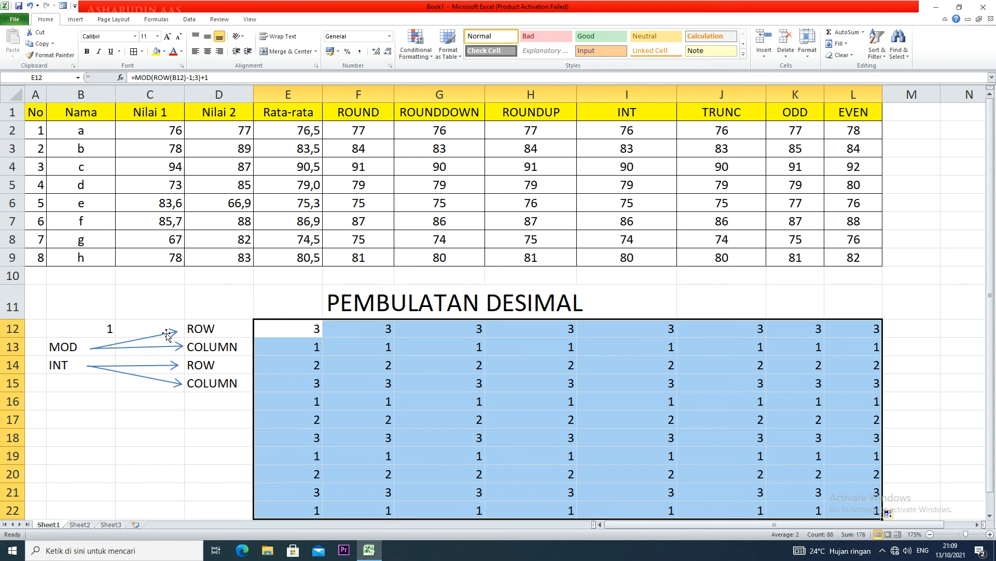
Step: Shade the first ROW label in D12 and the MOD ROW results in E12:L22 yellow
click(223, 331)
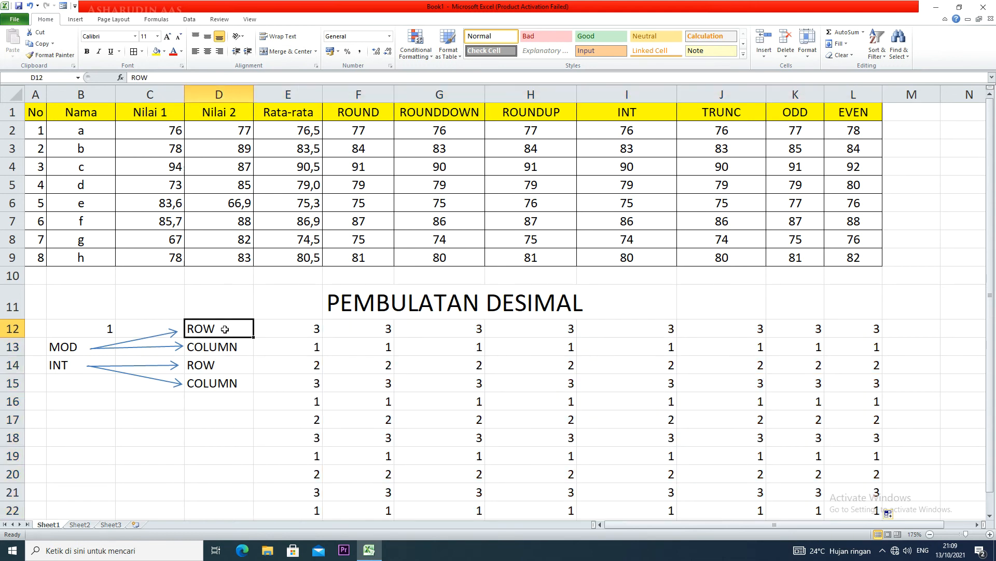
click(157, 51)
click(292, 325)
drag(291, 326, 853, 507)
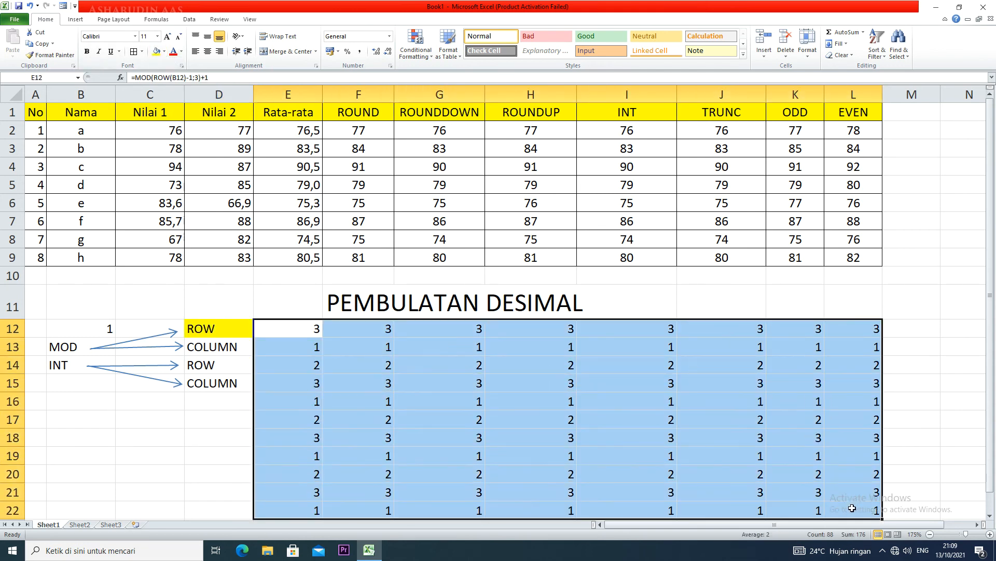
click(157, 51)
click(523, 330)
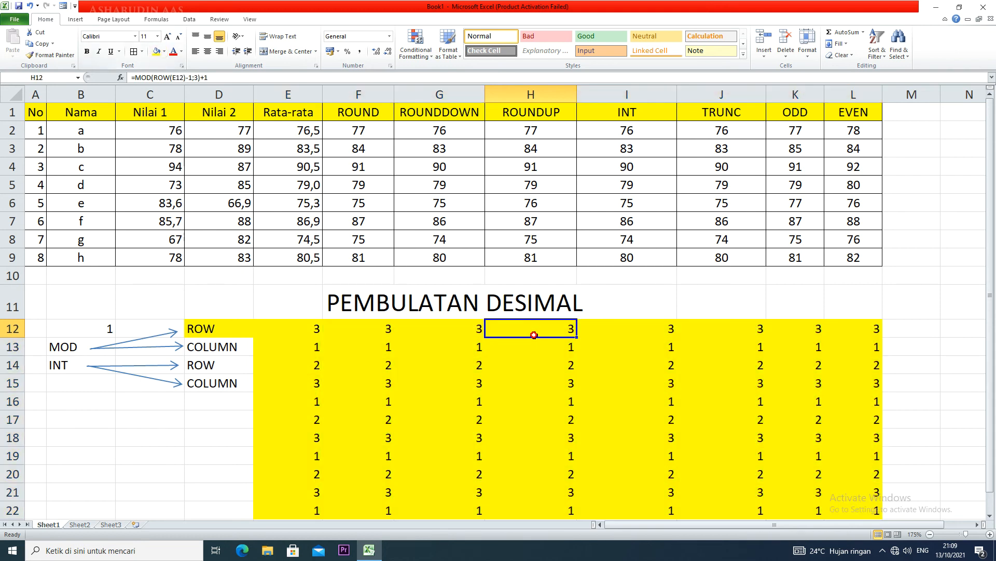
Step: Shade the COLUMN label in D13 red
scroll(556, 409, down, 3)
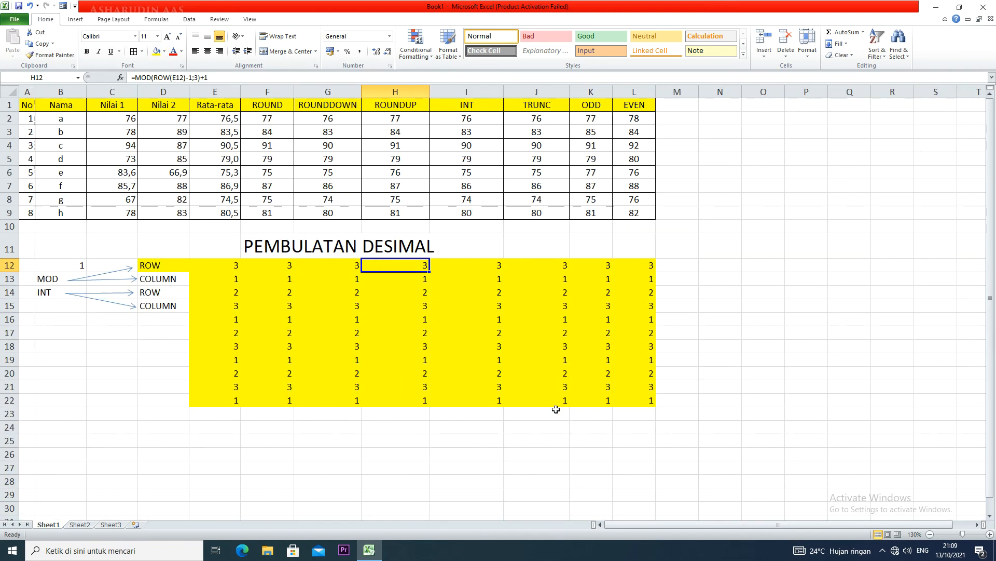
click(172, 280)
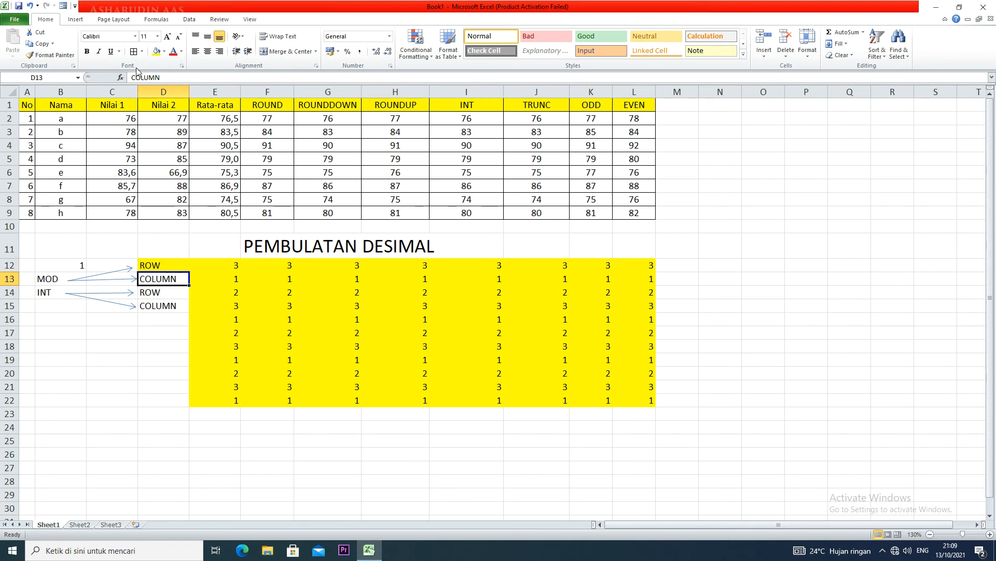
click(164, 52)
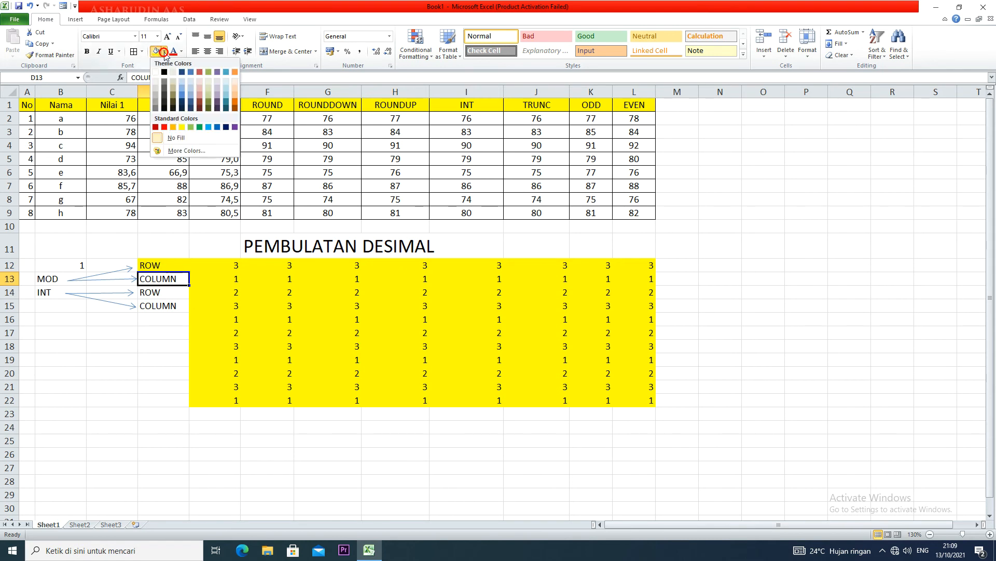
click(162, 127)
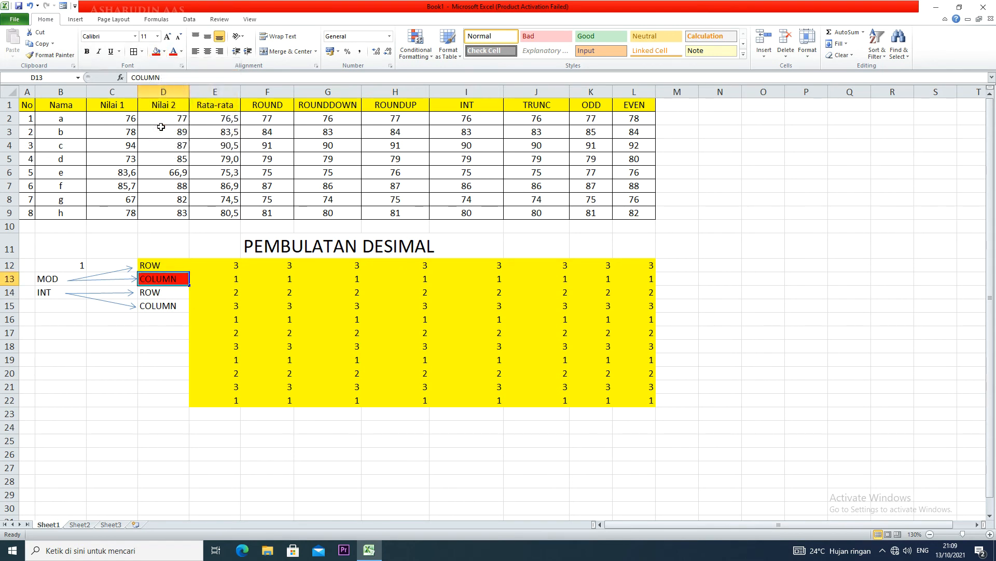
Step: Try to enter the formula =MOD(B12)-1;3)=1 in M12
click(690, 268)
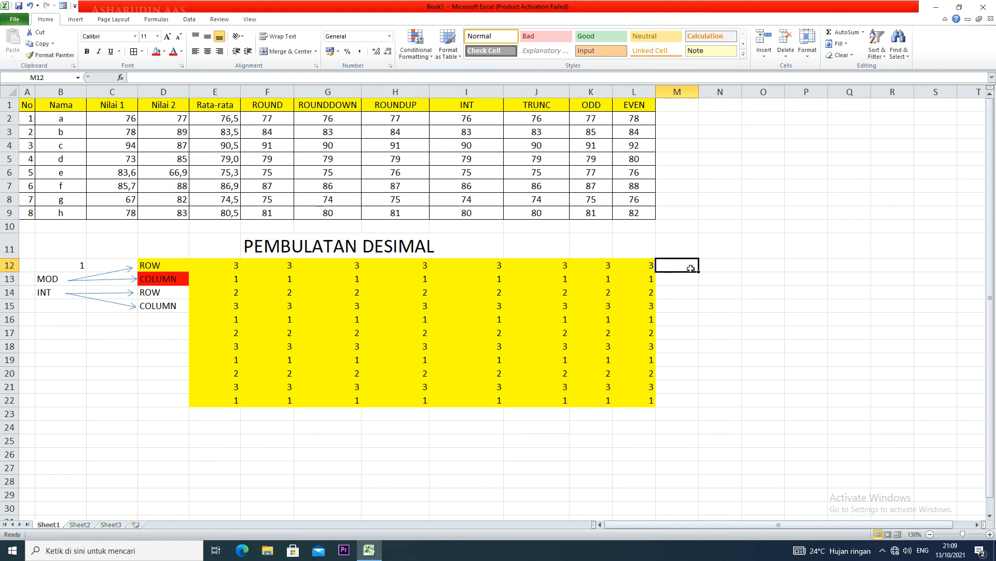
text(=MOD()
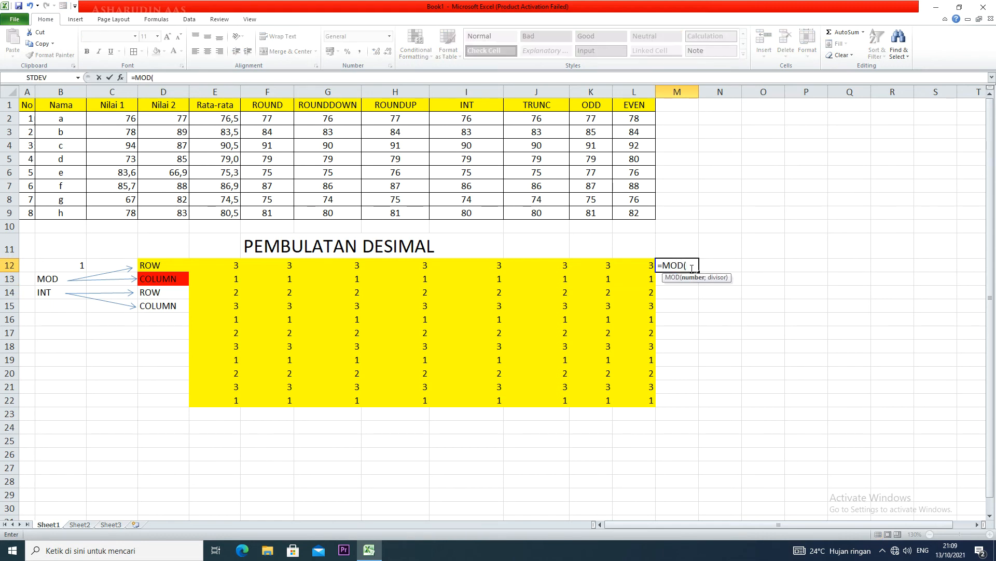
click(73, 268)
text())
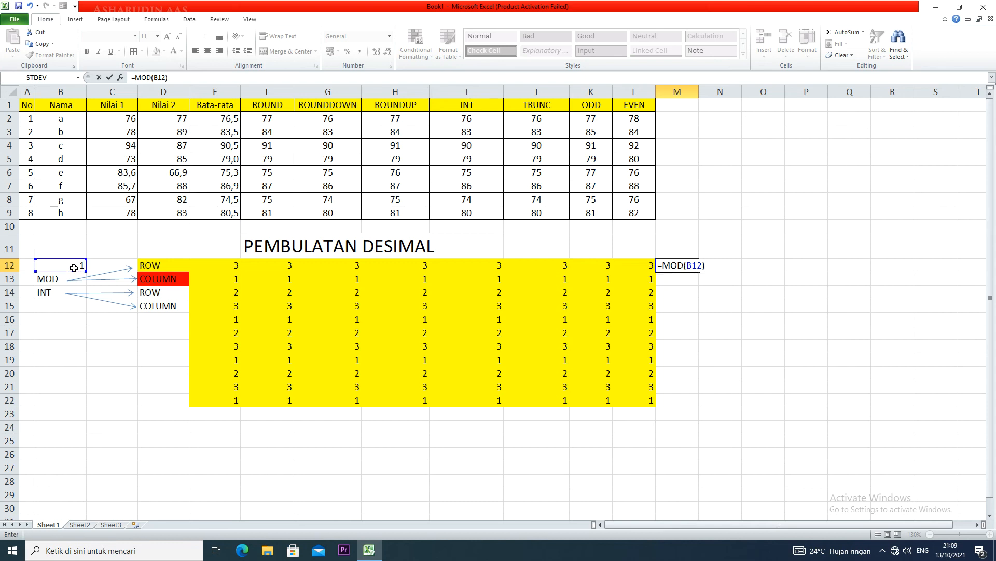
text(-1;3)=1)
key(Return)
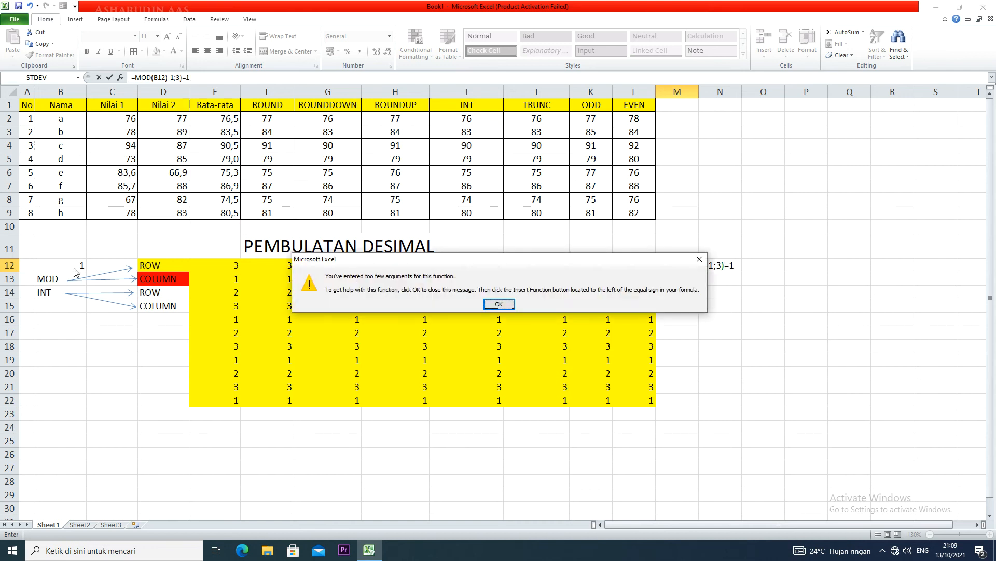
key(Return)
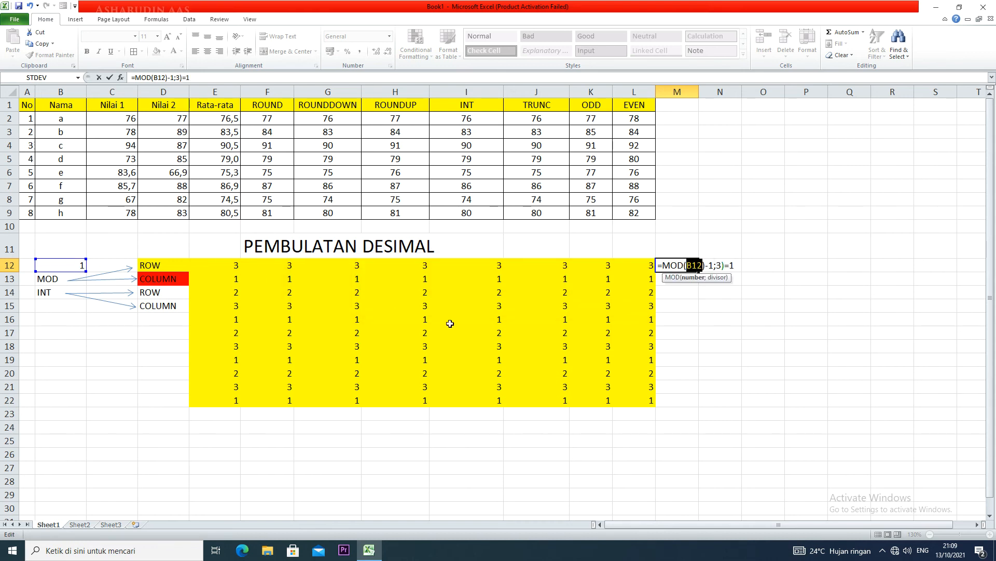
Step: Replace the second equals sign in the M12 formula with a plus and try to enter =MOD(B12)-1;3)+1
click(730, 265)
key(BackSpace)
text(+)
key(Return)
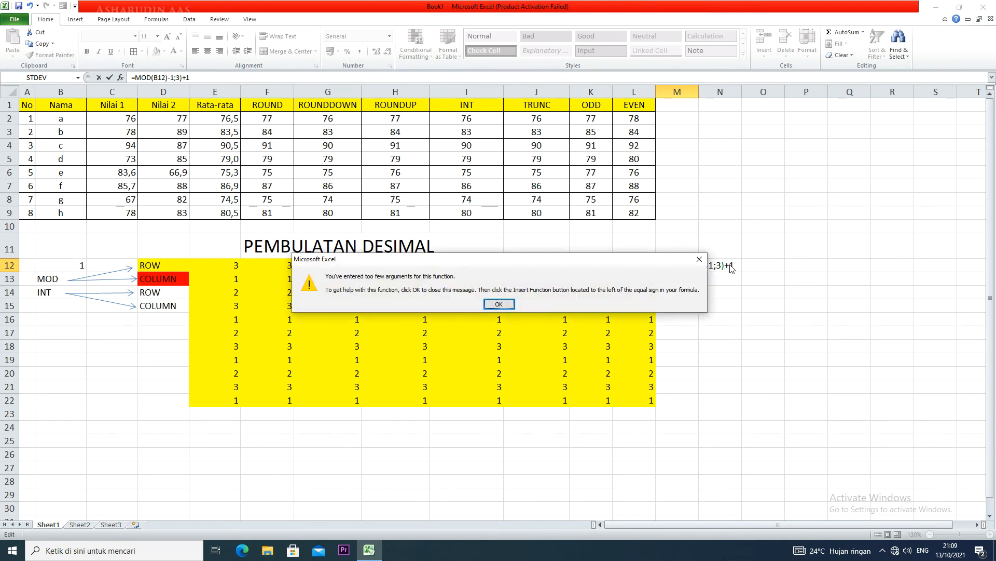
key(Return)
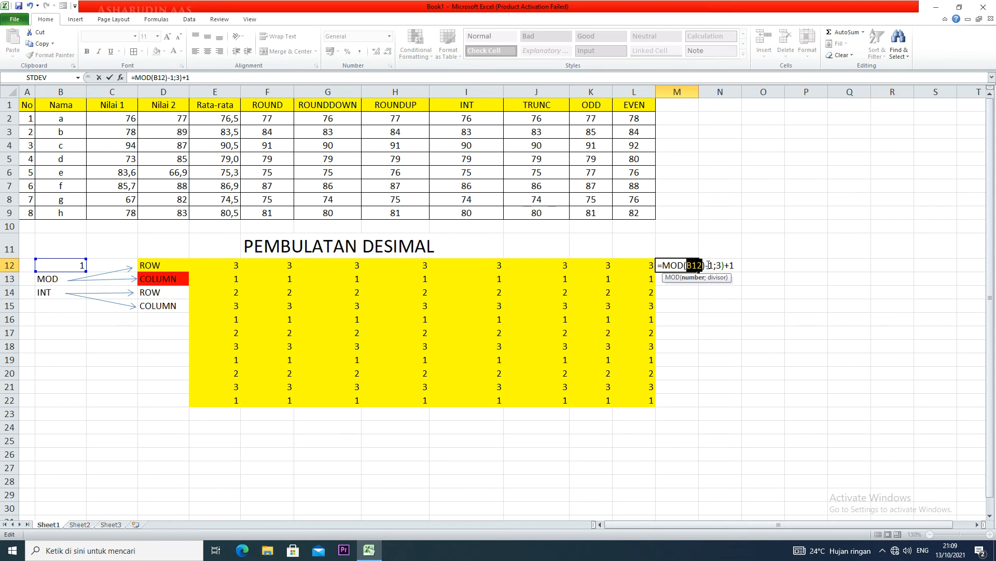
Step: Insert the COLUMN function around B12 so that M12 holds =MOD(COLUMN(B12)-1;3)+1
click(709, 265)
text(RO)
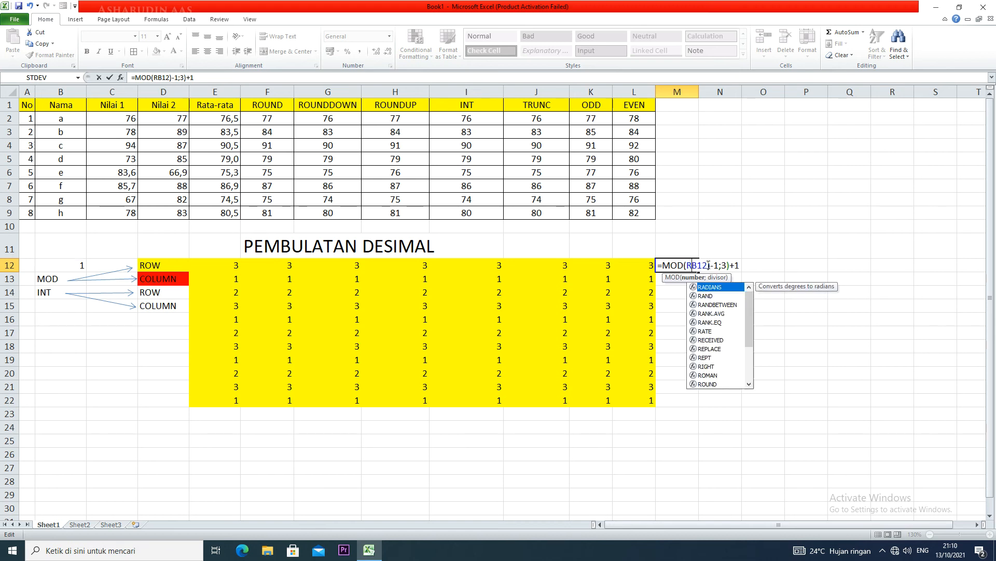
key(BackSpace)
key(BackSpace)
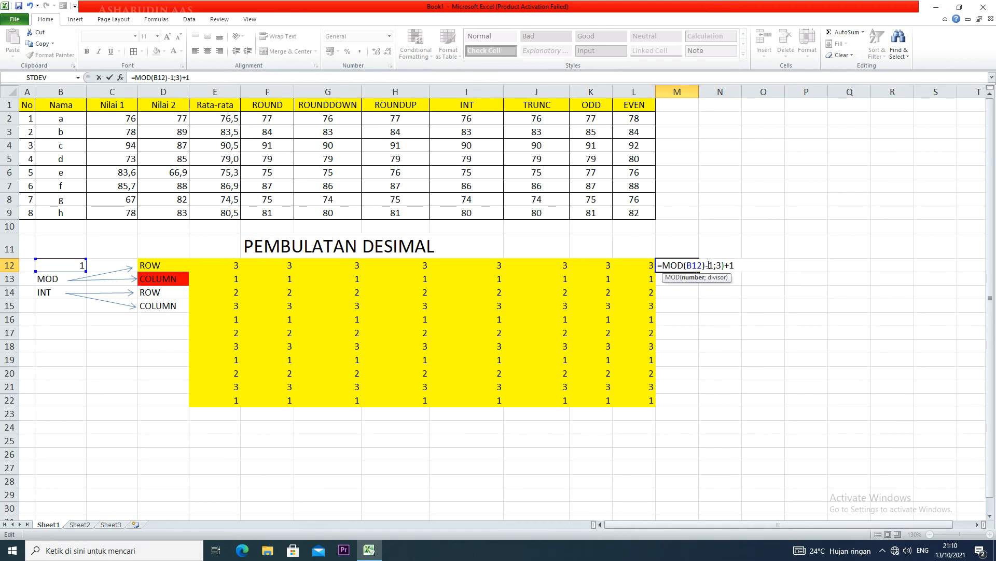
text(column()
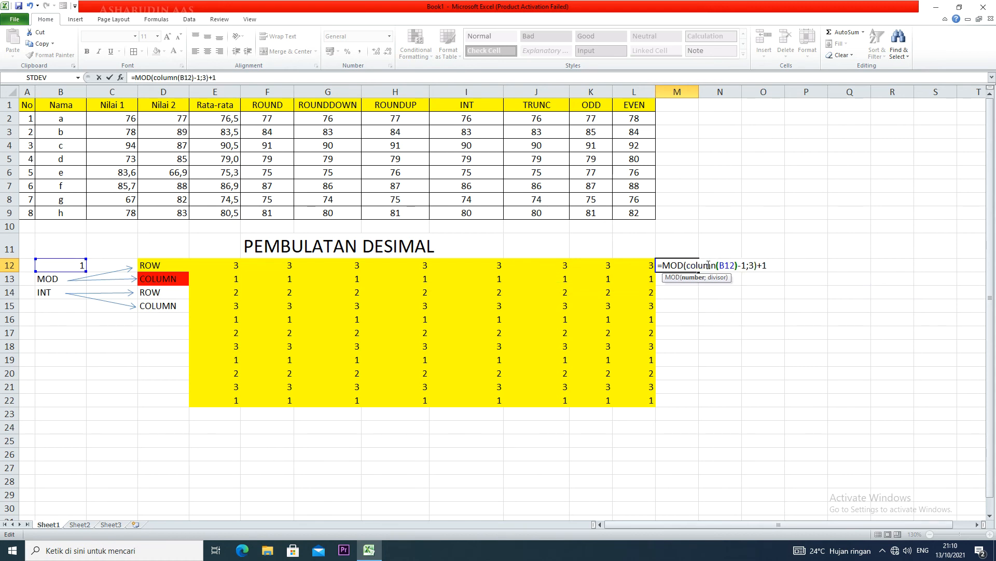
key(Return)
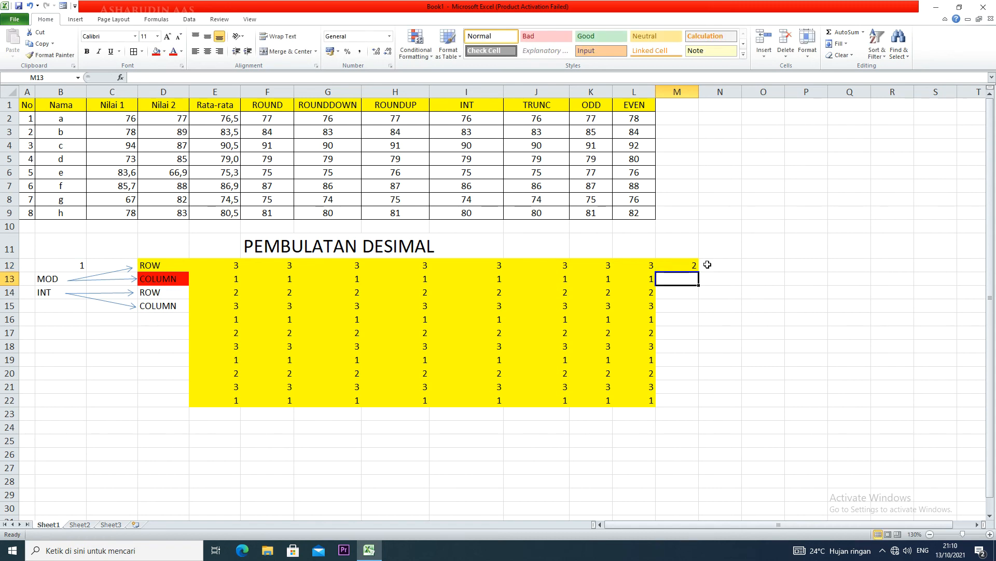
Step: Shade M12 red and copy its MOD COLUMN formula down to M22
click(690, 265)
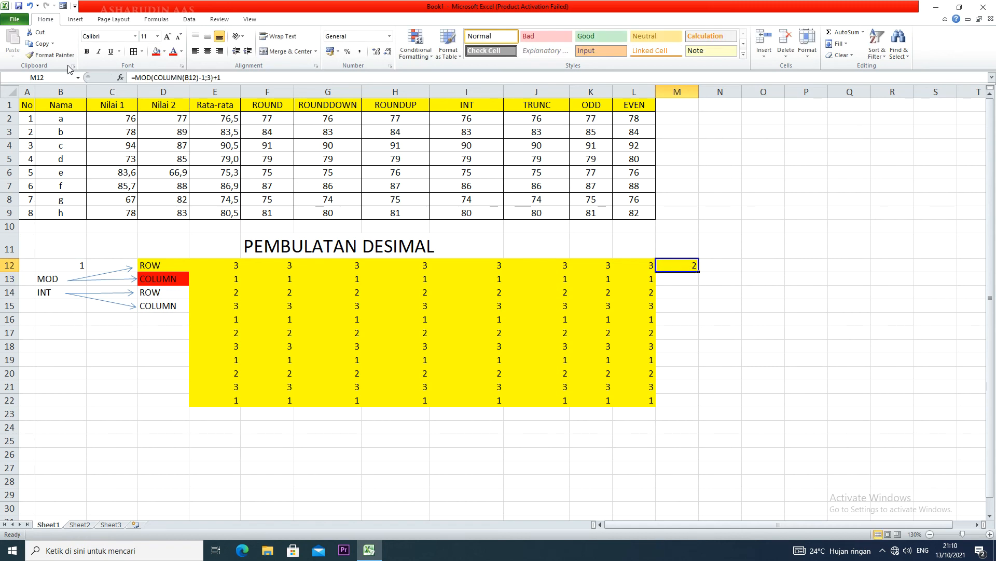
click(156, 52)
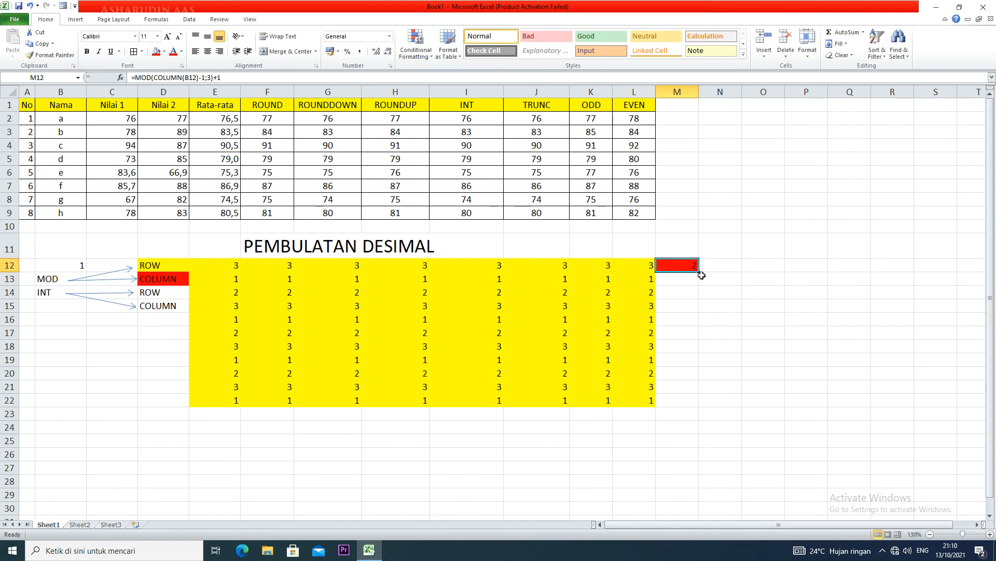
drag(700, 272, 699, 337)
drag(699, 343, 699, 355)
drag(700, 359, 691, 402)
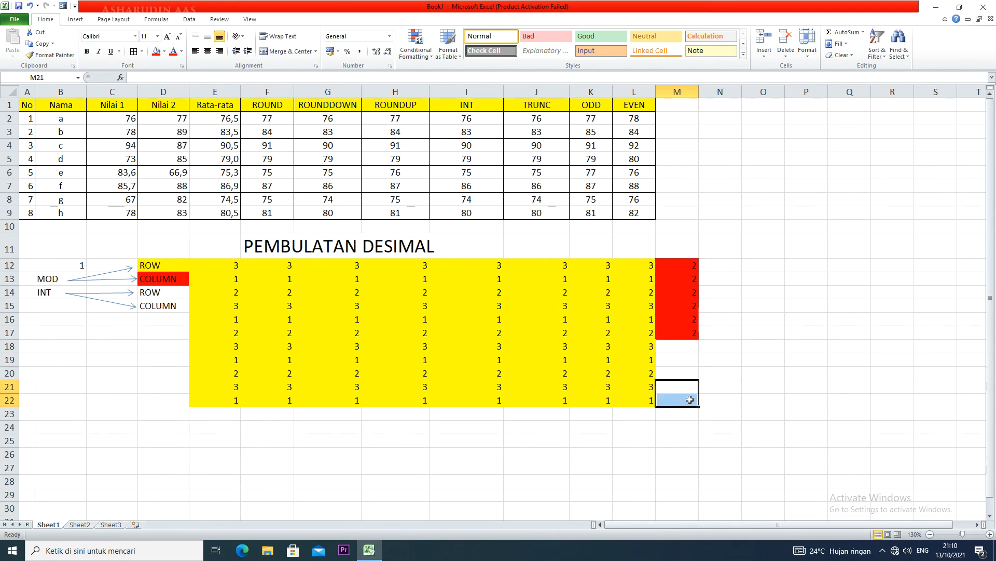
click(671, 265)
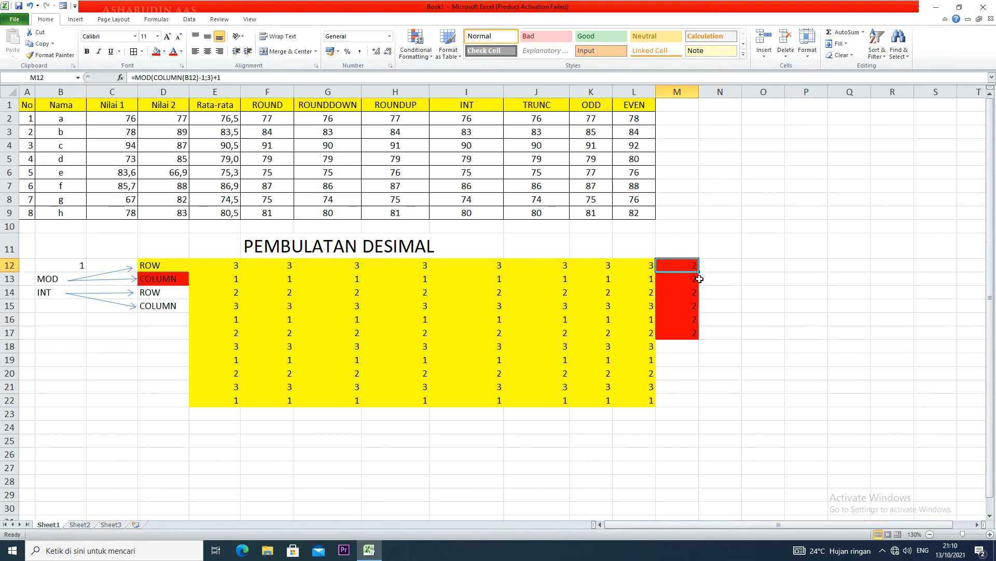
drag(699, 271, 690, 403)
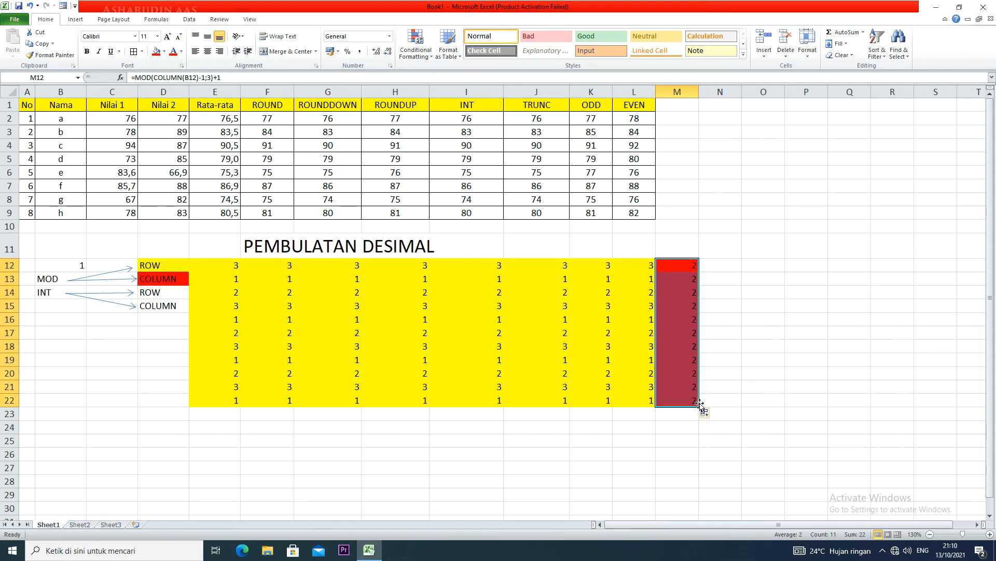
Step: Copy the MOD COLUMN formulas with their red fill from M12:M22 across to column V
ctrl+scroll(631, 456, down, 3)
ctrl+scroll(456, 355, up, 2)
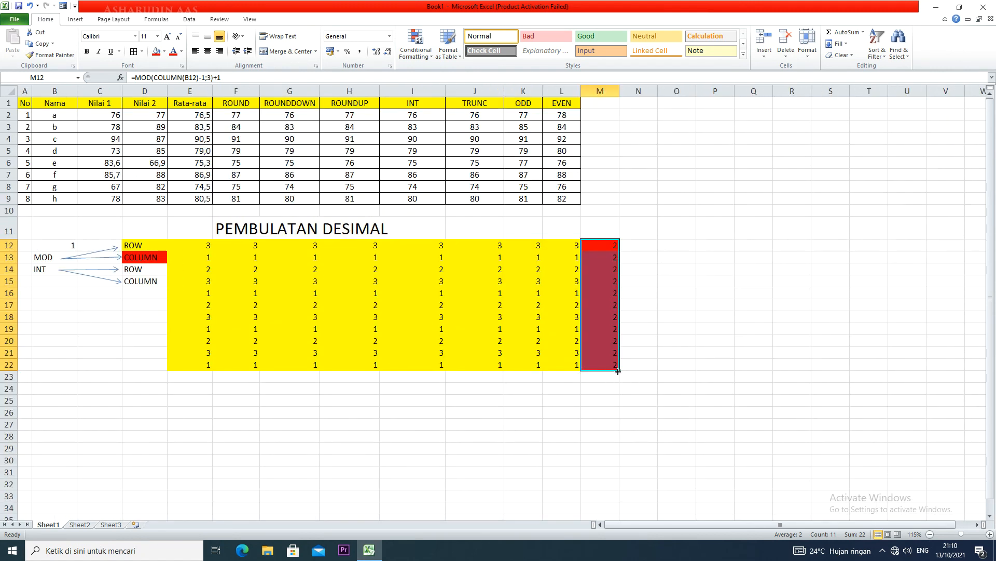
drag(619, 370, 964, 376)
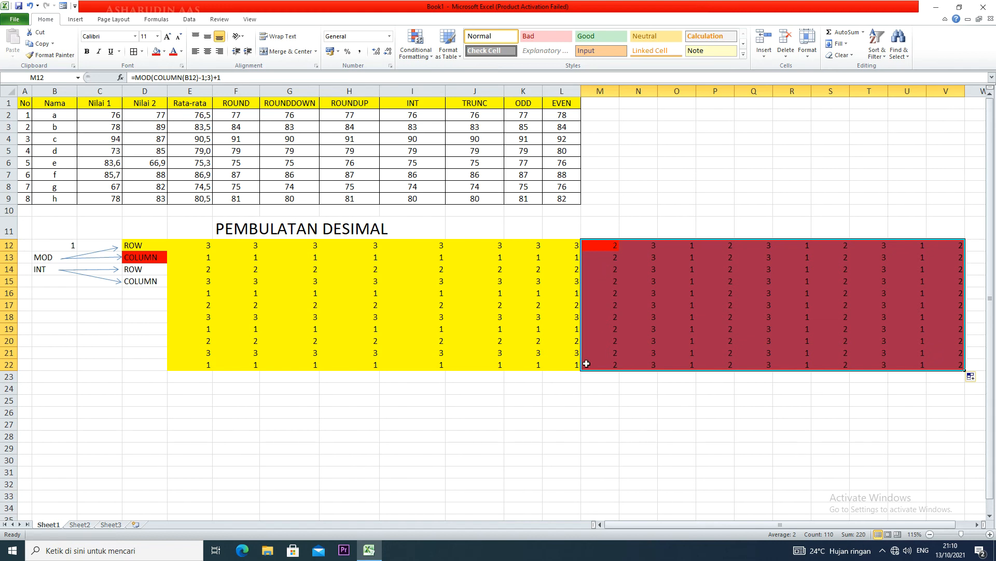
Step: Fill E12:L12, the first row of the yellow block, and M12:M22, the first column of the red block, with green
drag(187, 244, 555, 247)
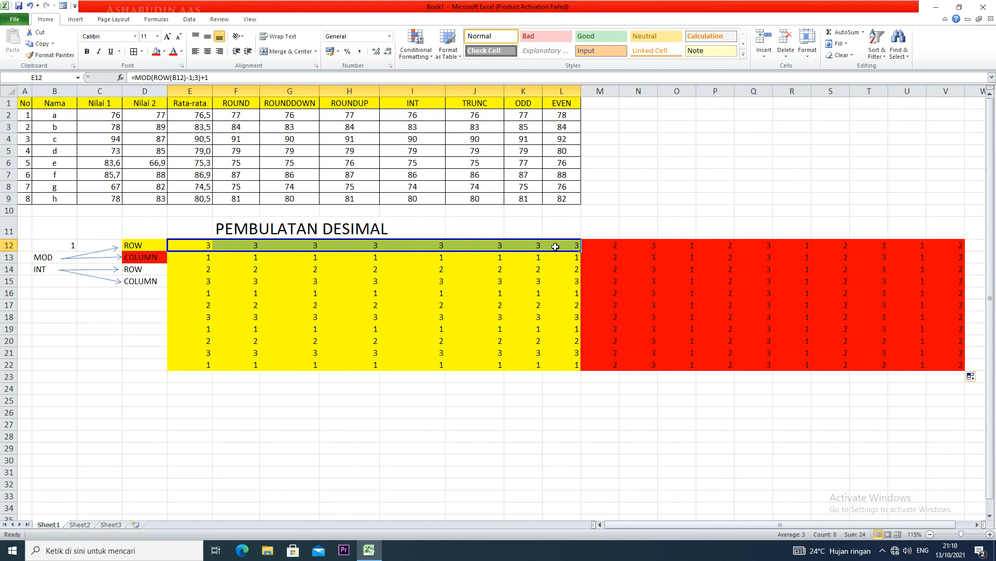
click(162, 52)
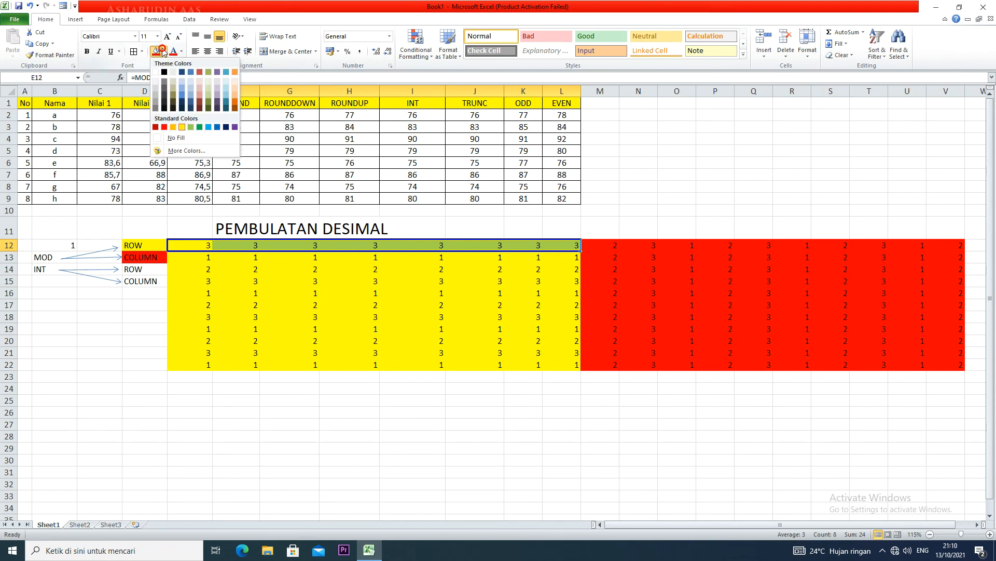
click(199, 128)
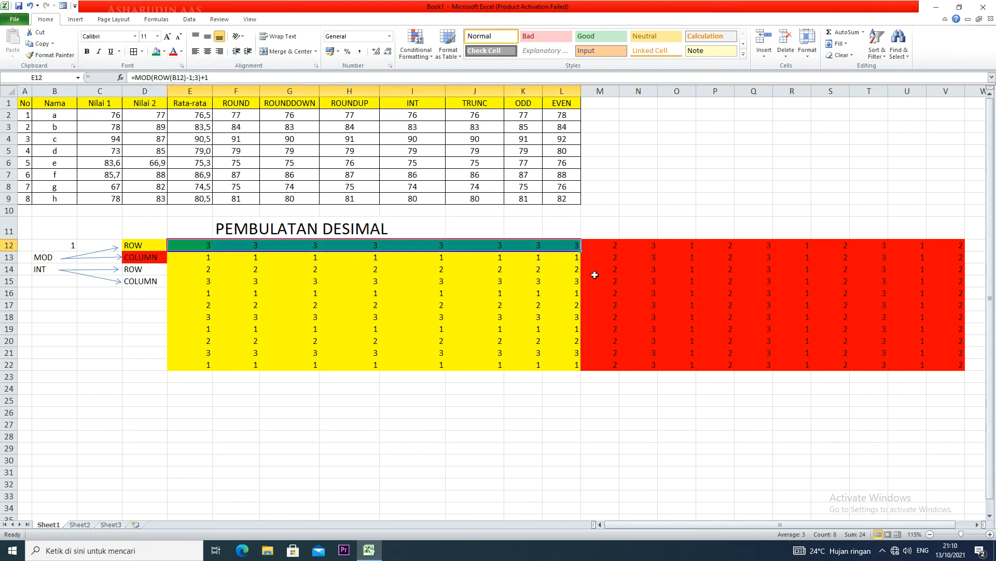
drag(605, 243, 606, 365)
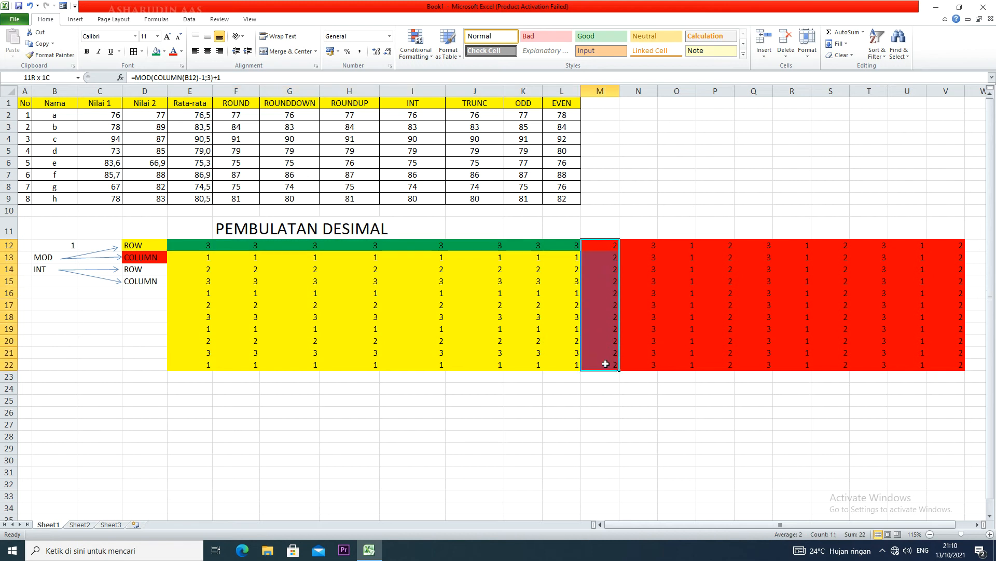
click(156, 51)
click(530, 338)
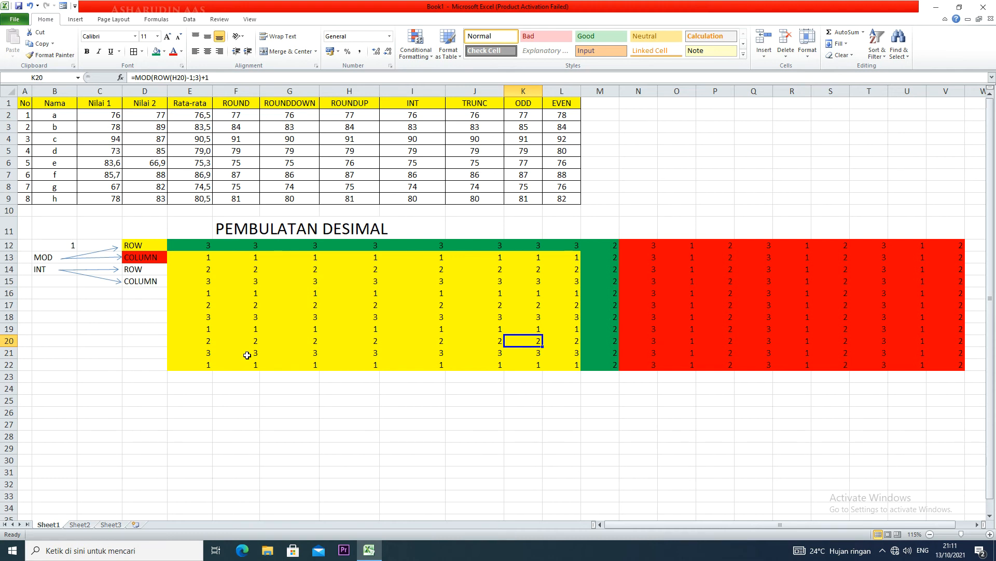
Step: Shade the ROW label for INT in D14 blue
click(140, 270)
click(164, 52)
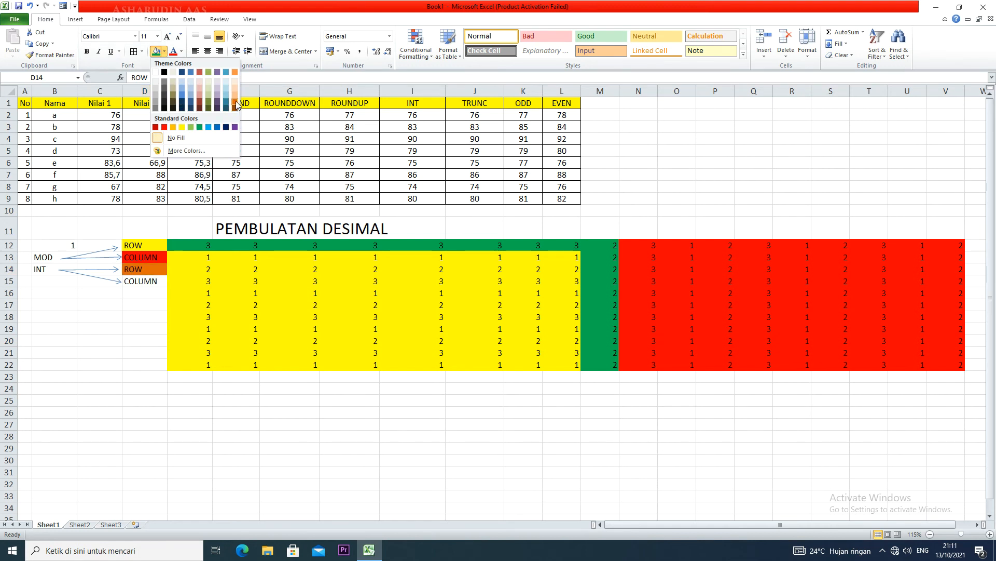
click(182, 94)
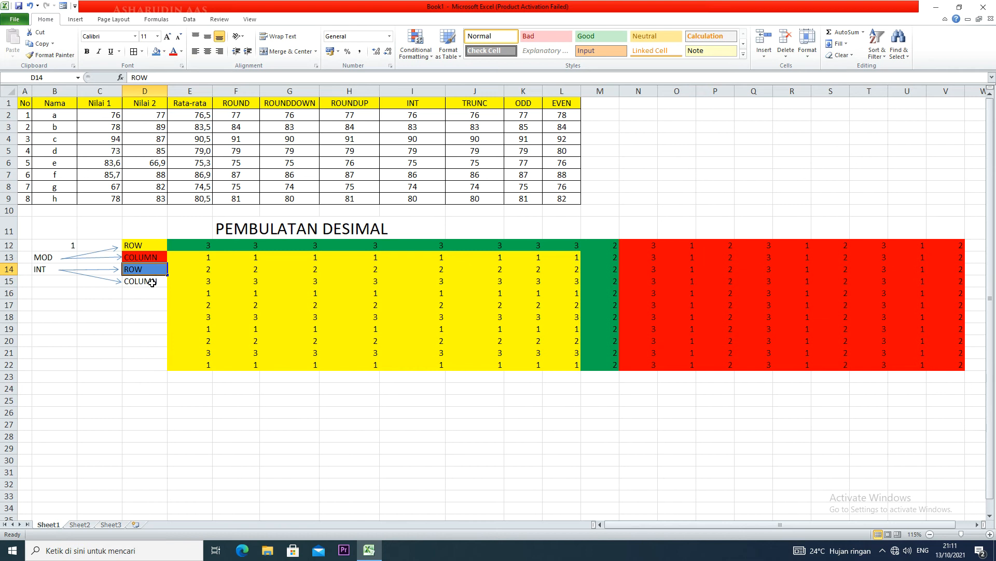
Step: Try to enter the formula =int(row(B12)-1)/3)+1 in E24
click(193, 388)
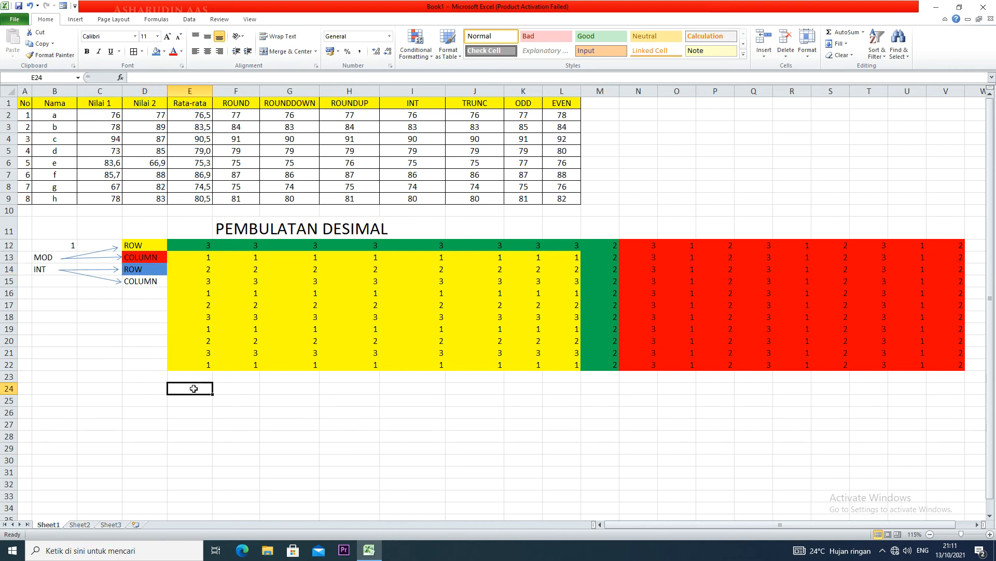
text(=)
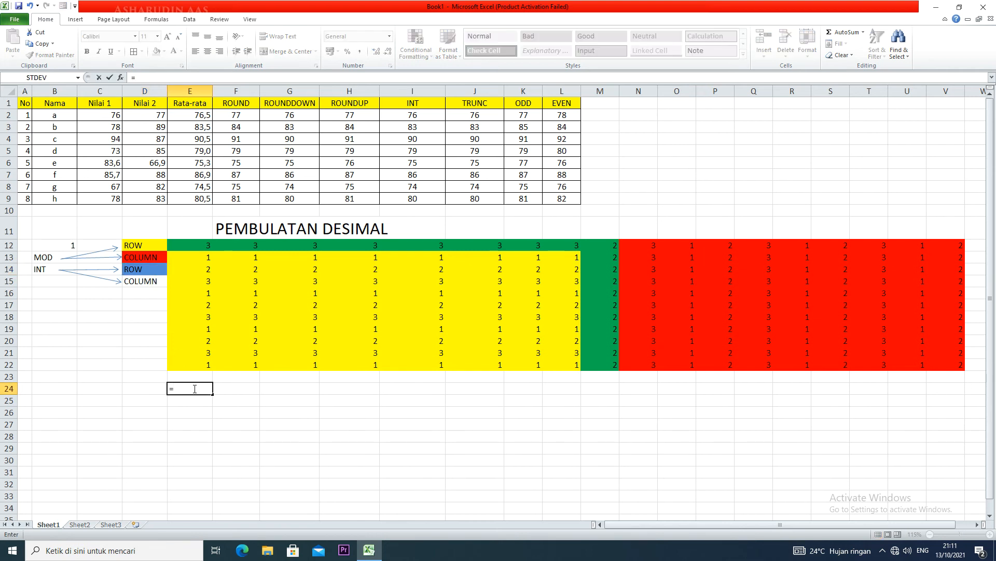
text(int()
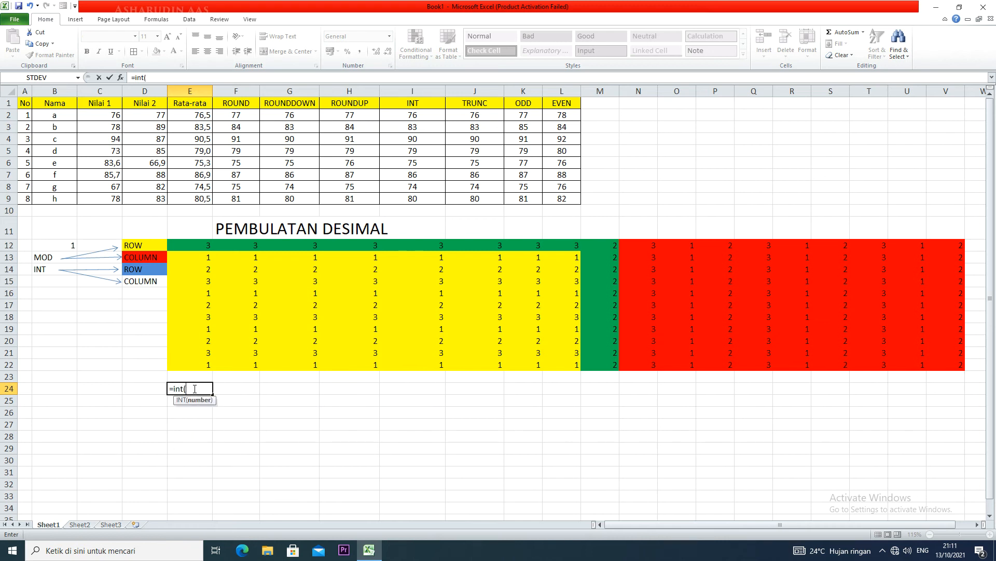
text(row)
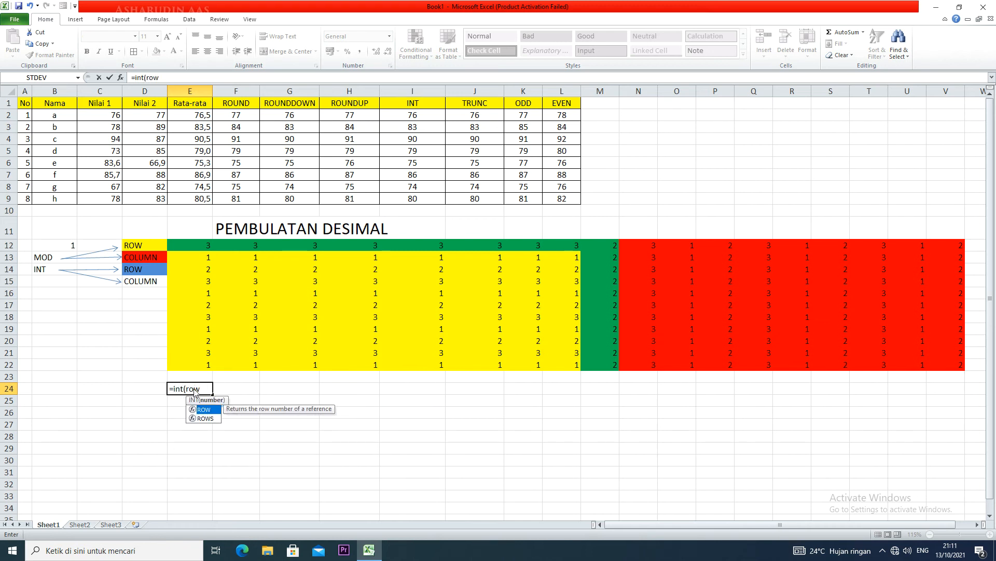
text(()
click(63, 245)
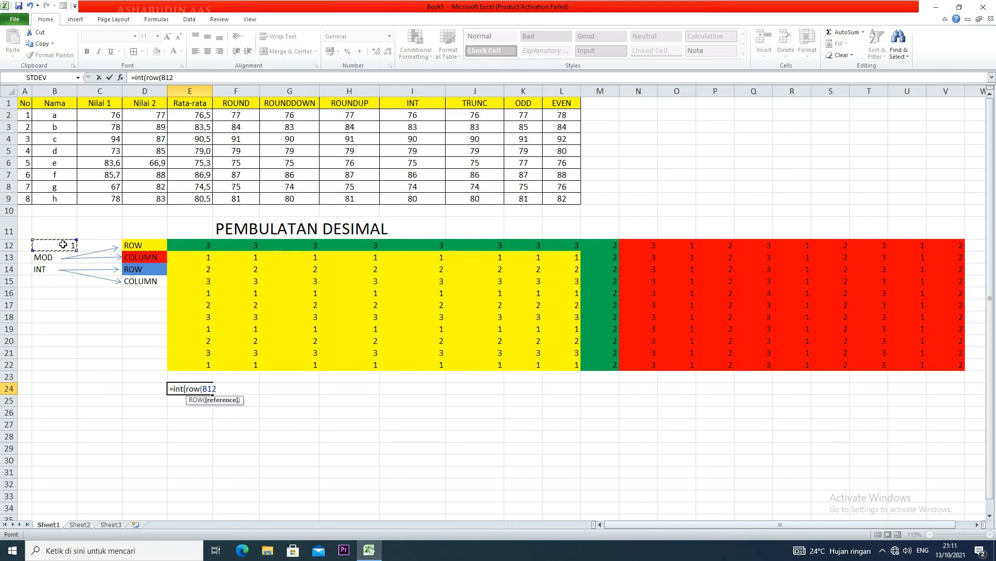
text())
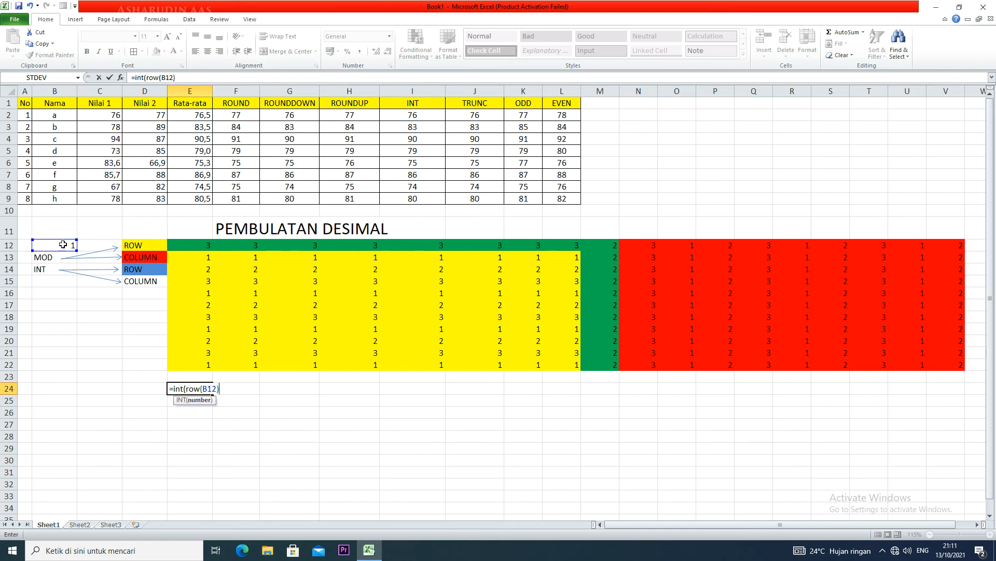
text(-1)/3))
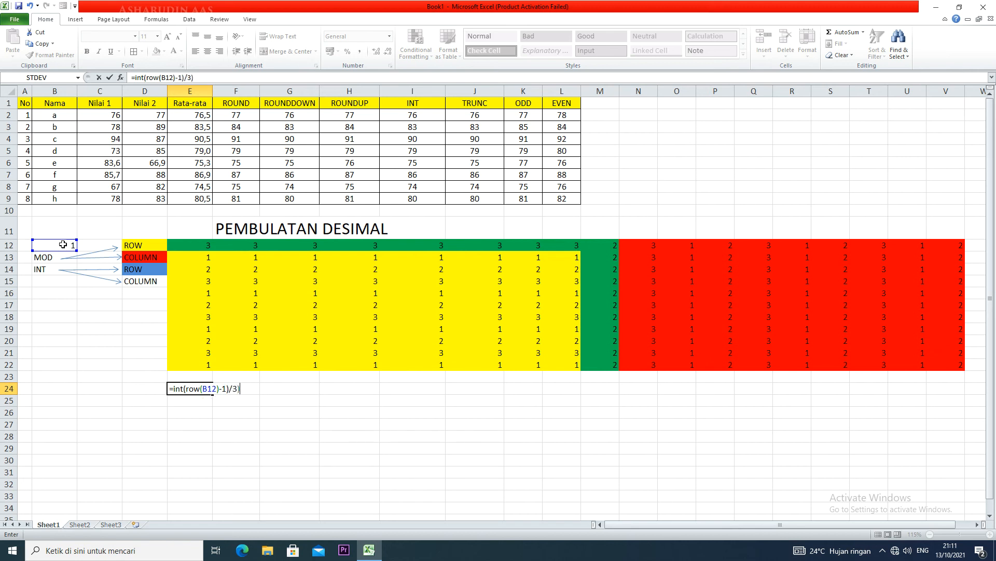
text(+1)
key(BackSpace)
key(BackSpace)
text(+1)
key(Return)
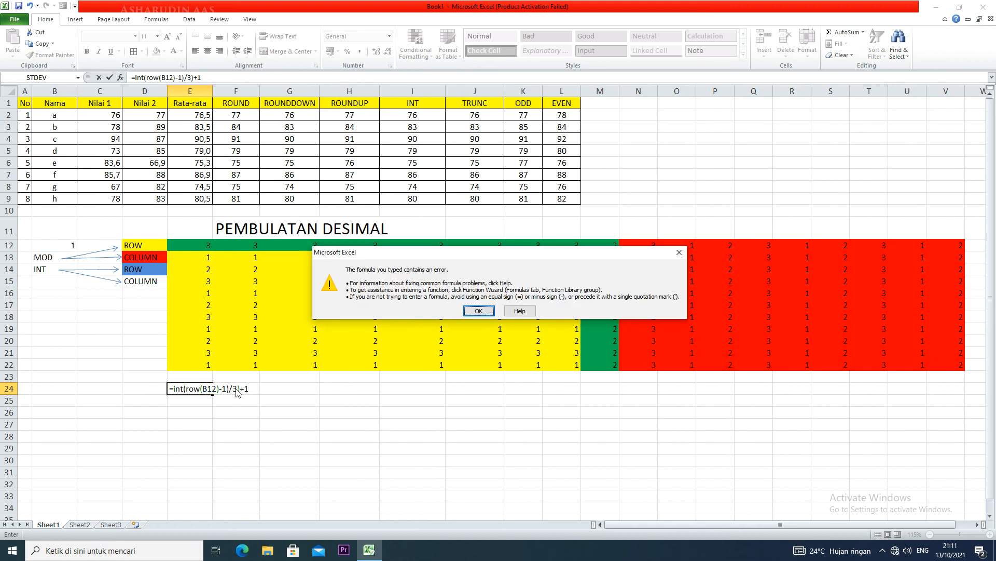
key(Return)
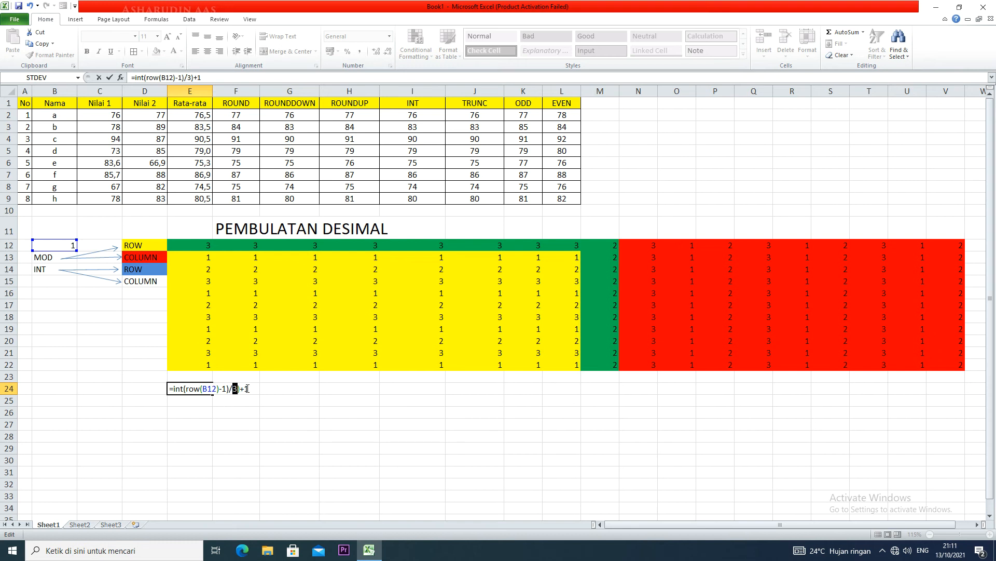
Step: Try the divisors 2, 1 and 4 in the E24 INT formula, then remove the divisor
key(Right)
key(BackSpace)
text(2)
key(Return)
key(Return)
text(1)
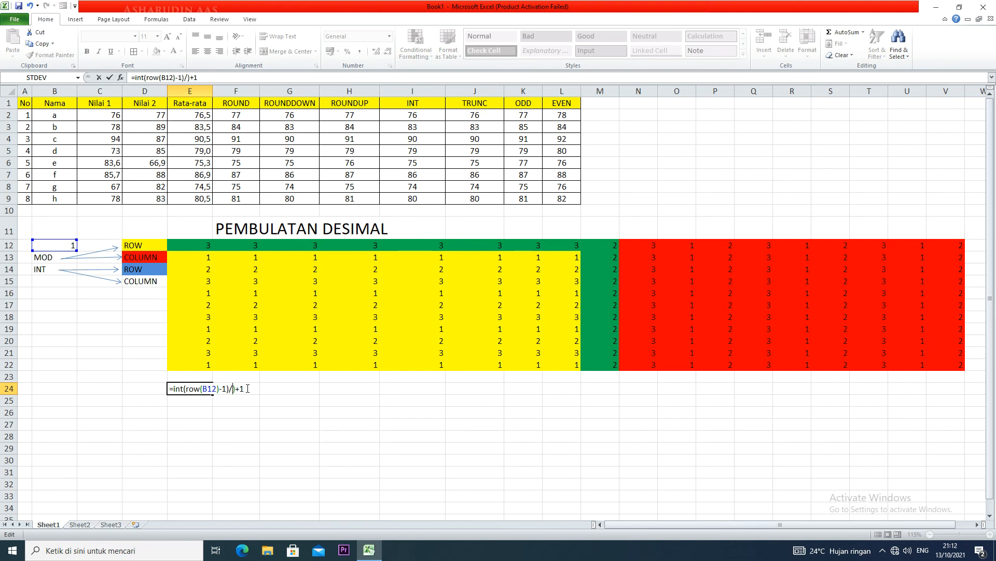
key(Return)
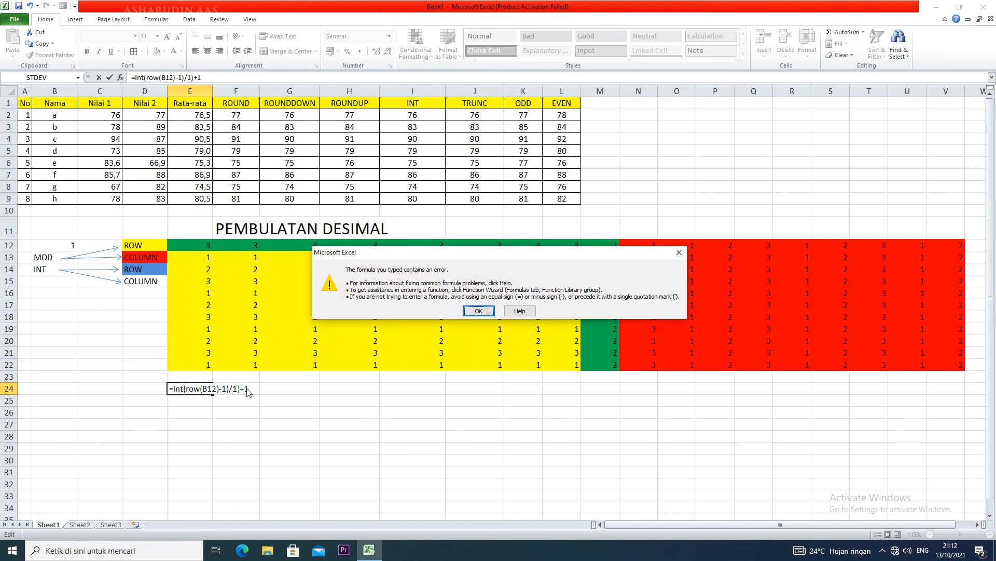
key(Return)
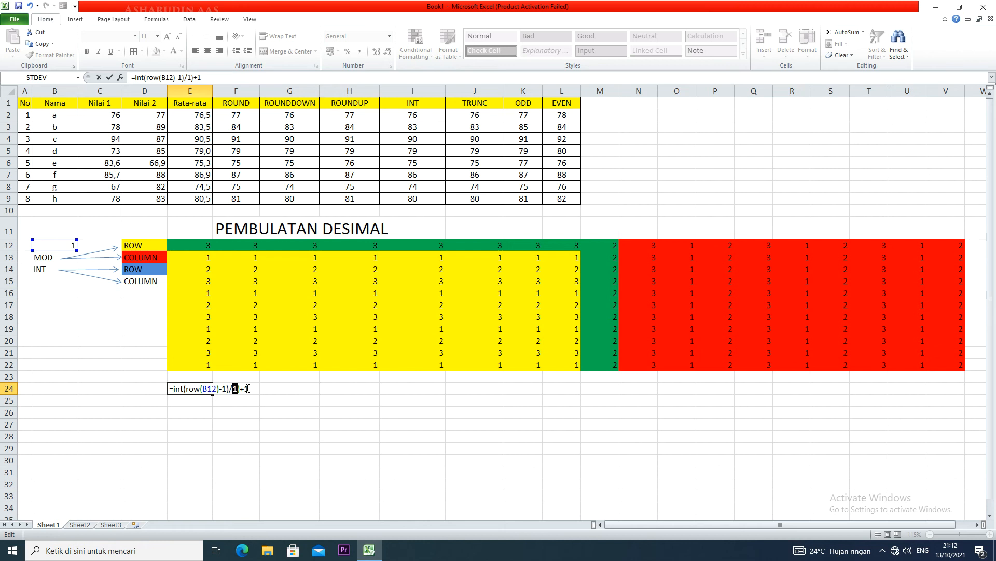
key(BackSpace)
text(4)
key(Return)
key(Return)
key(BackSpace)
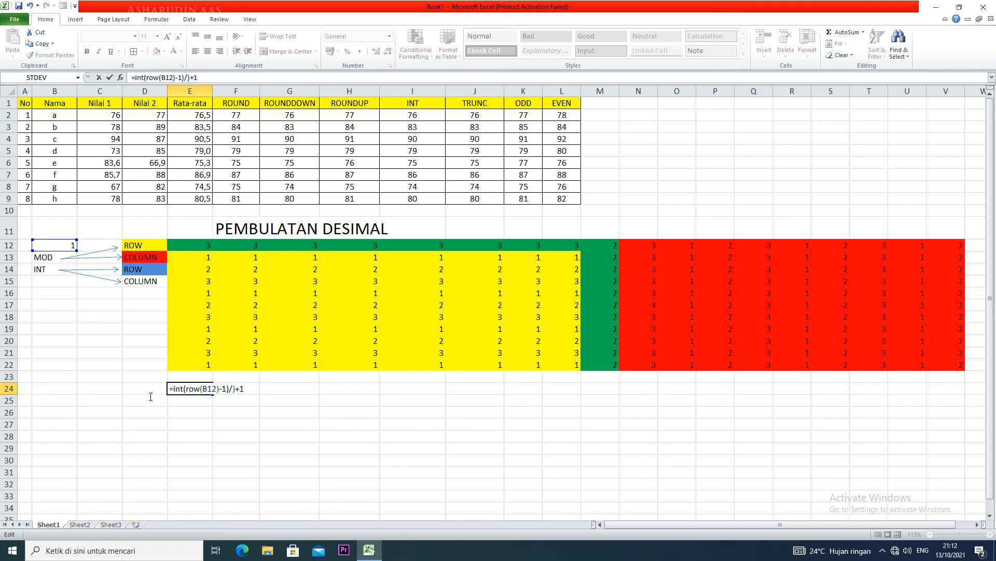
Step: Copy the unfinished INT formula text from E24 and clear the cell
drag(244, 388, 149, 389)
key(ctrl+c)
key(BackSpace)
click(185, 422)
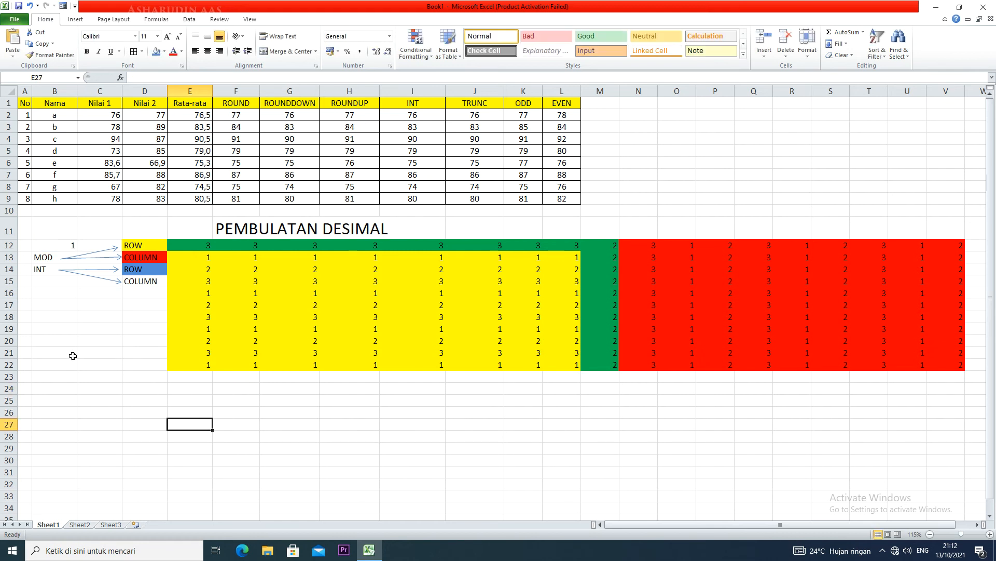
Step: Enter 2 in B23, below the MOD and INT labels
click(58, 378)
text(2)
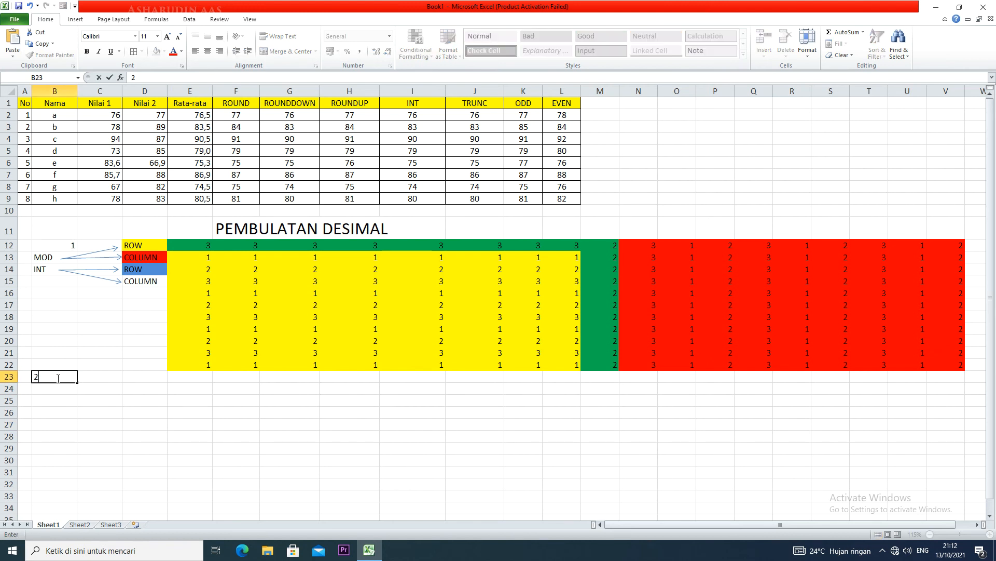
click(192, 386)
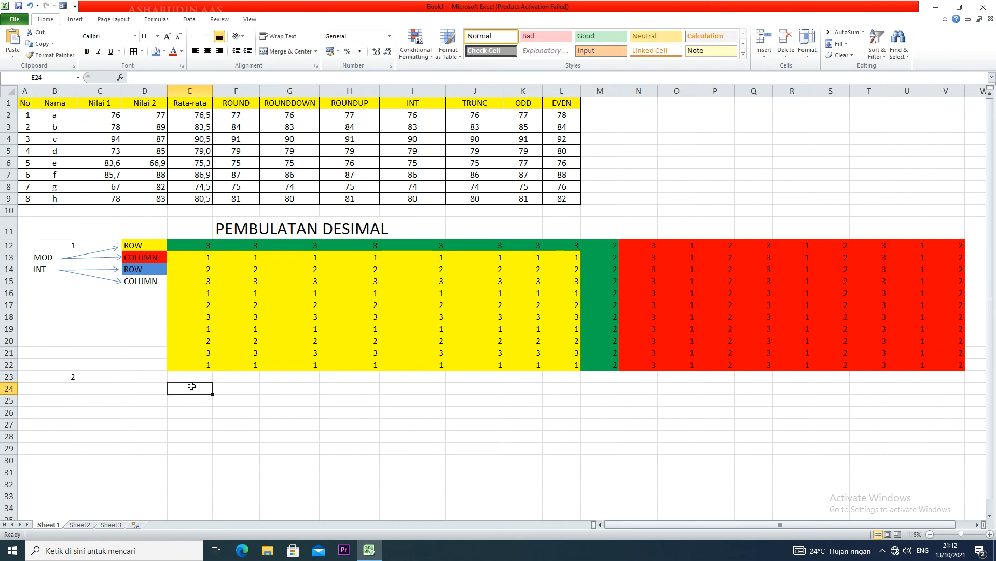
Step: Paste the copied INT formula back into E24 and reopen it for editing
key(ctrl+v)
double_click(182, 390)
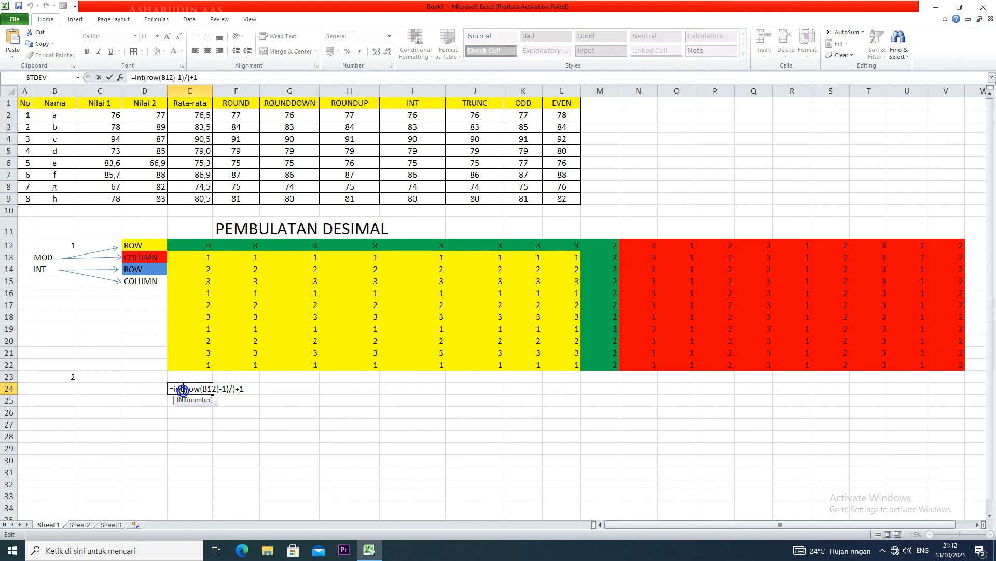
click(200, 388)
click(211, 386)
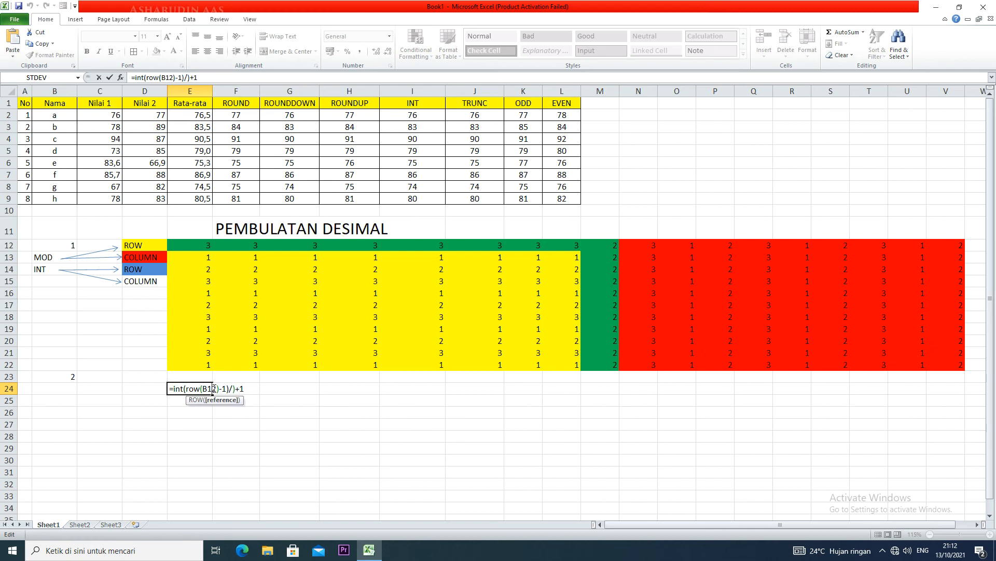
Step: Replace the E24 formula text with the beginning of a new INT formula on B23, =INT((B23
drag(217, 389, 172, 396)
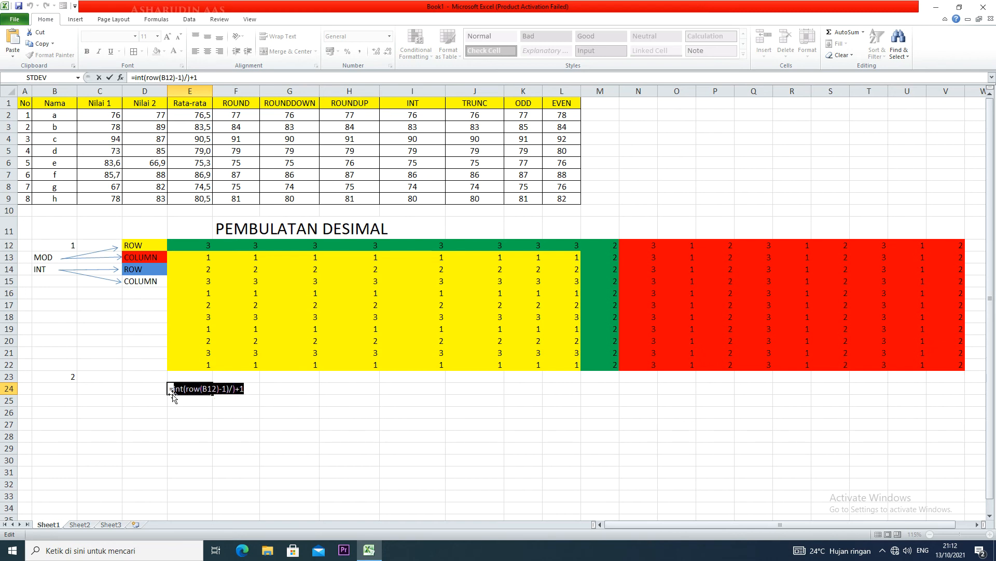
text(int)
key(Tab)
click(75, 379)
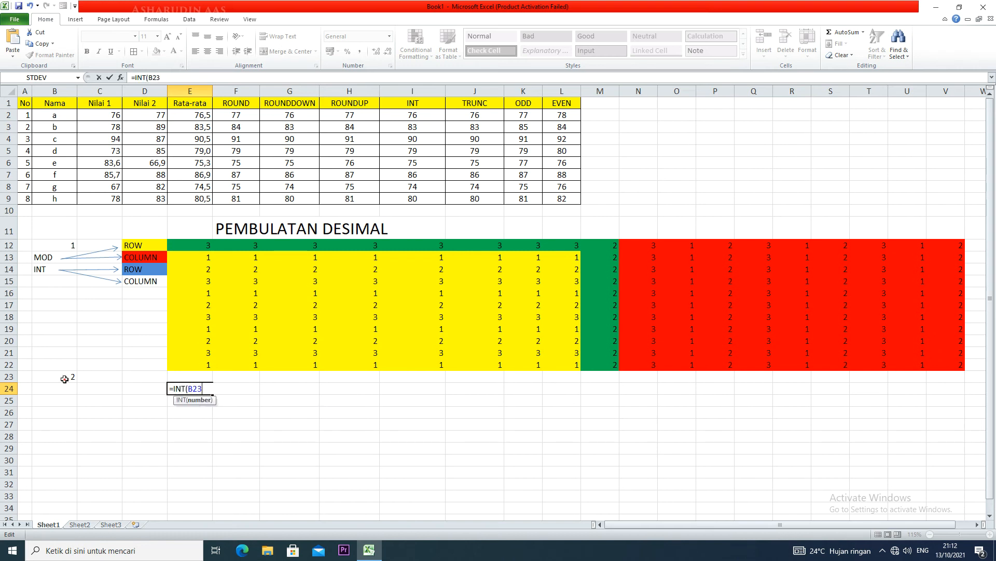
key(BackSpace)
key(BackSpace)
key(BackSpace)
text(()
click(64, 379)
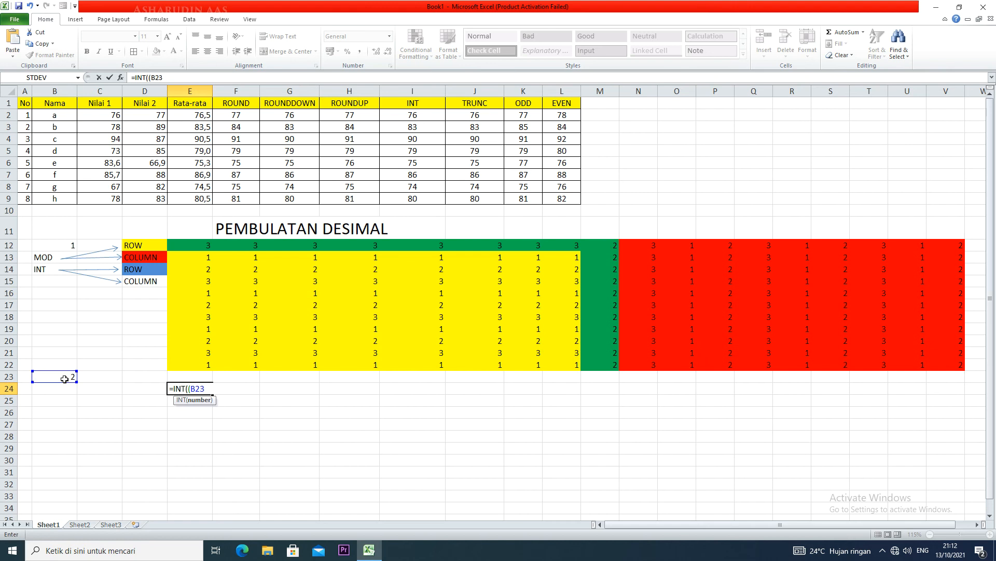
Step: Discard the unfinished E24 formula and clear the 2 from B23
key(BackSpace)
key(BackSpace)
key(Escape)
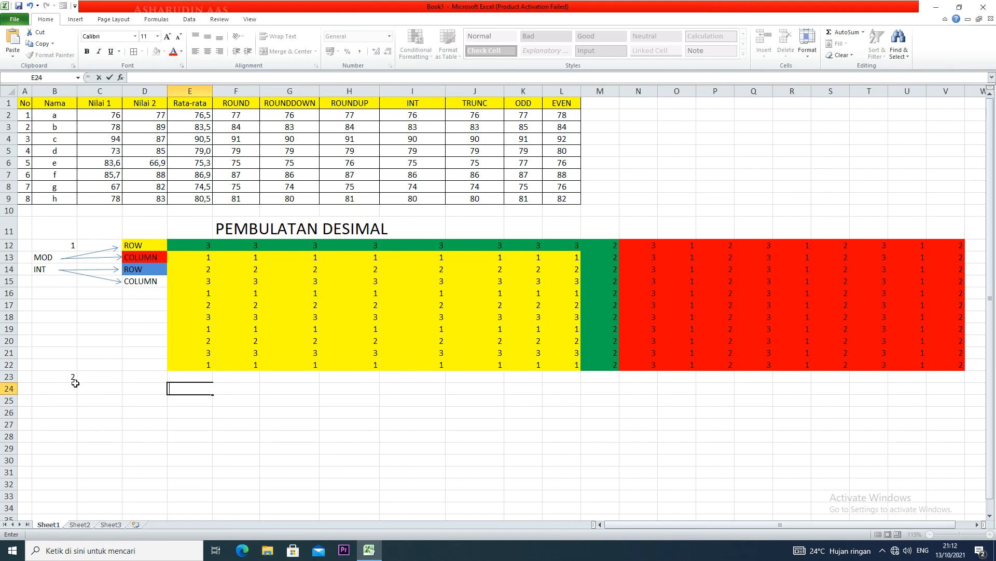
click(65, 379)
Step: Enter the formula =INT((ROW(B12)-1)/3)+1 in cell E24
click(187, 387)
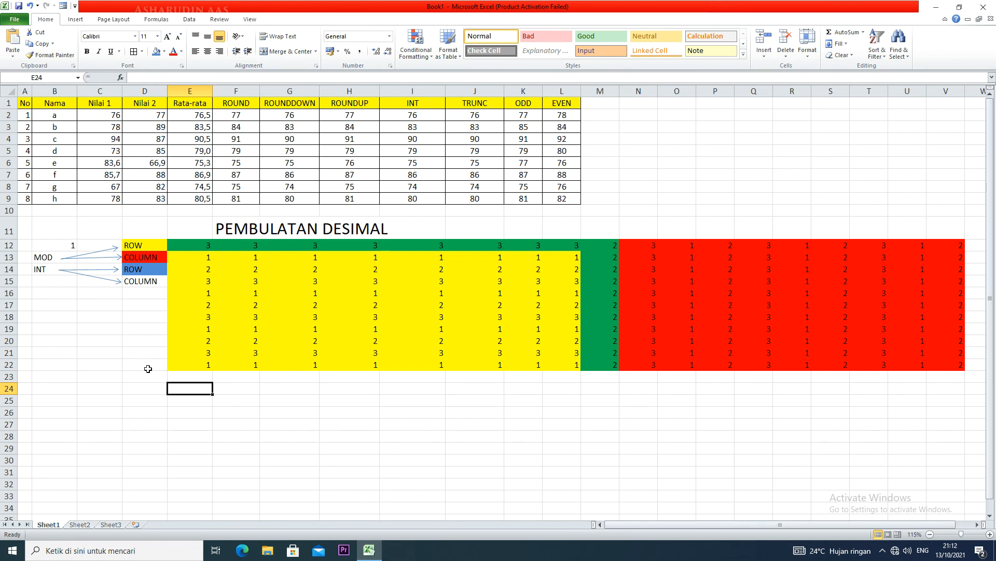
text(=INT)
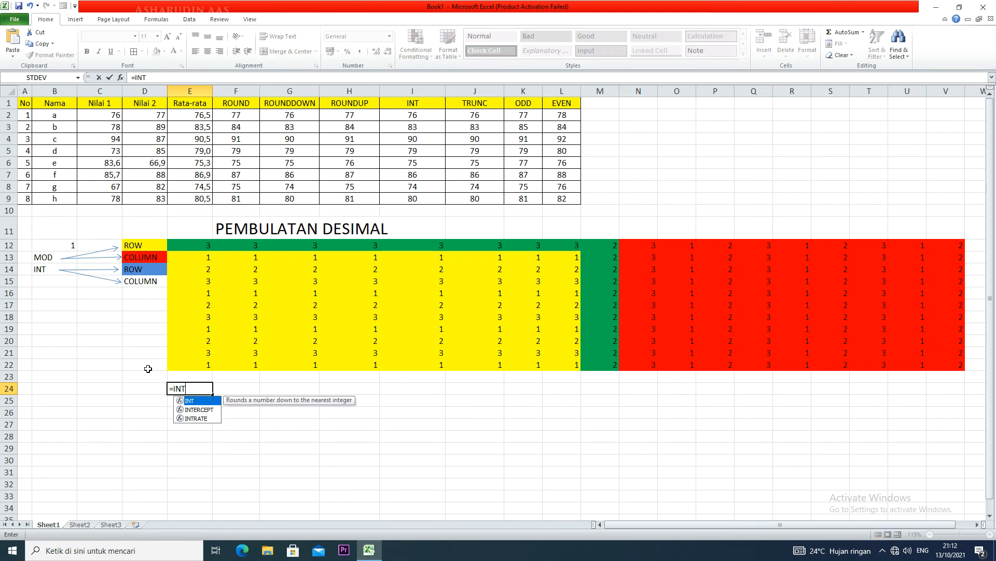
text(()
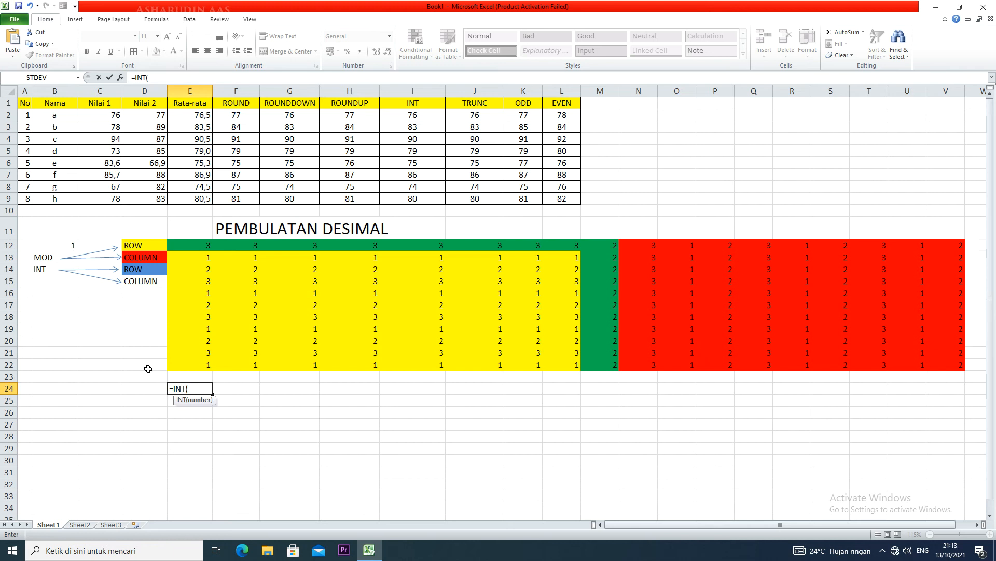
text((ROW)
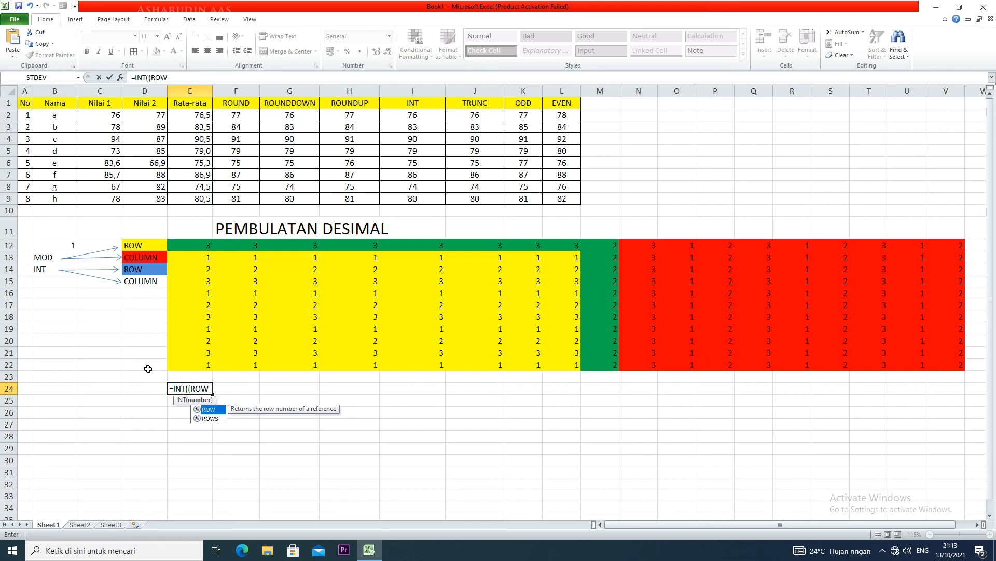
click(59, 248)
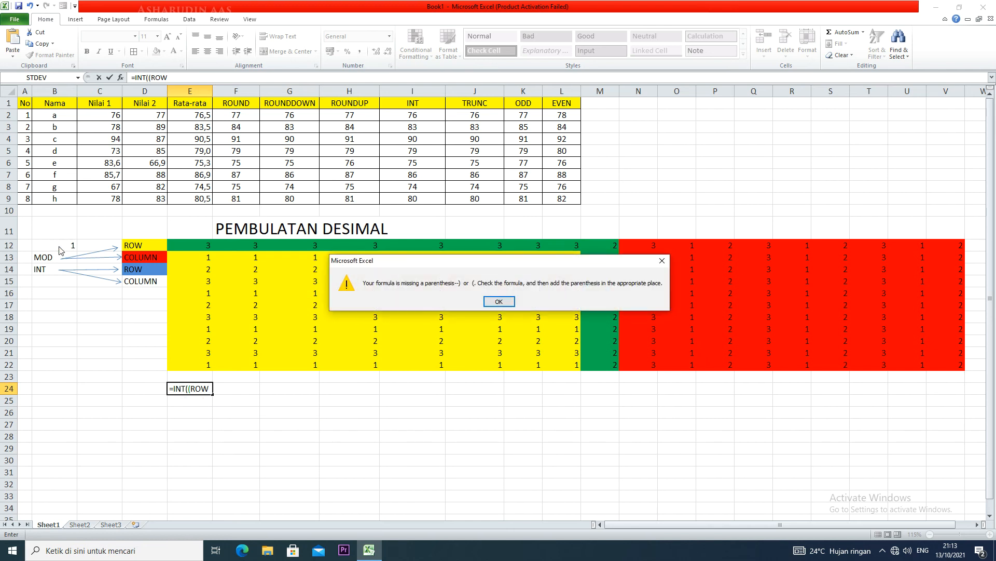
click(502, 306)
click(211, 388)
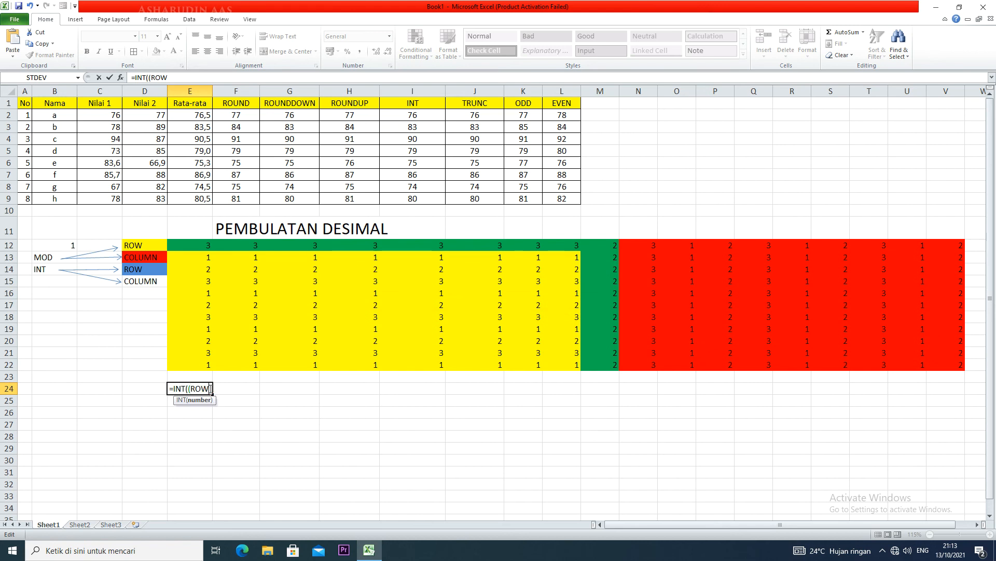
text(()
click(62, 242)
text()-1)
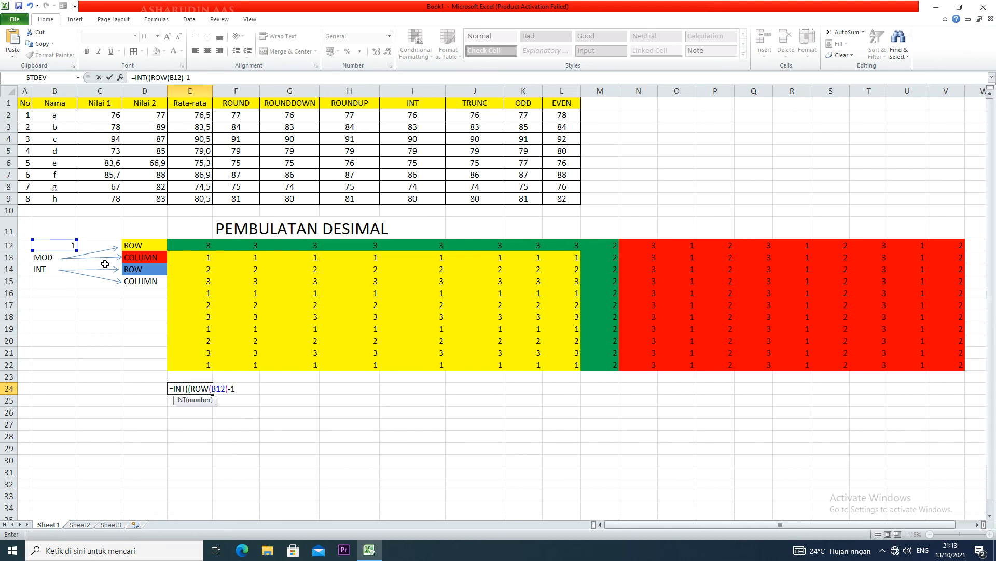
text()/3)+)
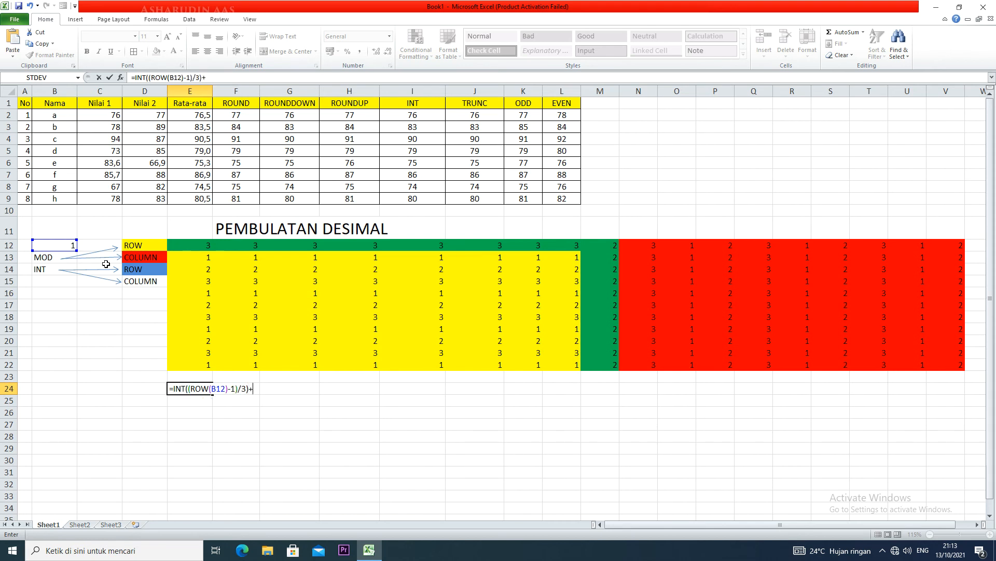
text(1)
key(Return)
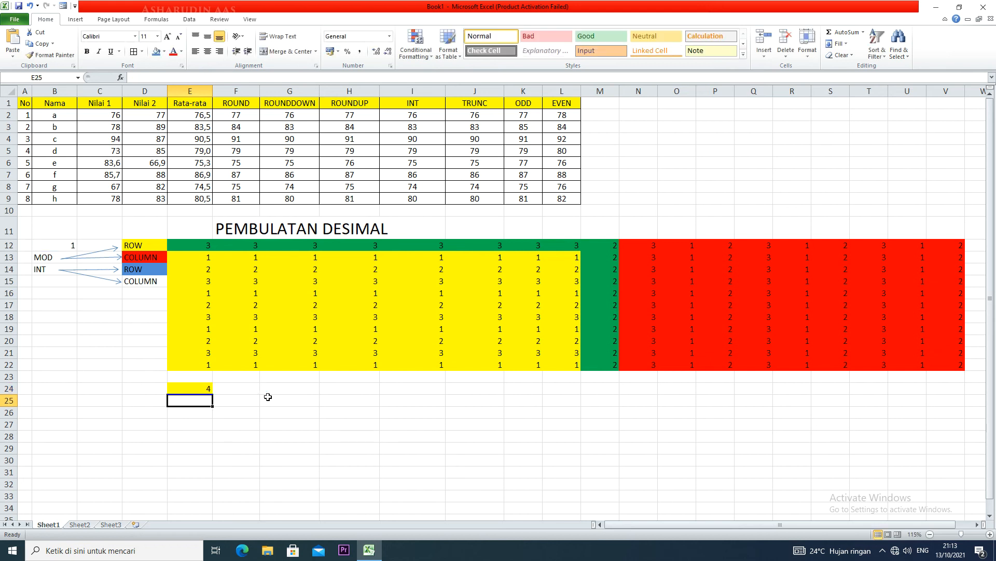
Step: Fill the E24 INT formula across to column L and down to row 39
click(203, 388)
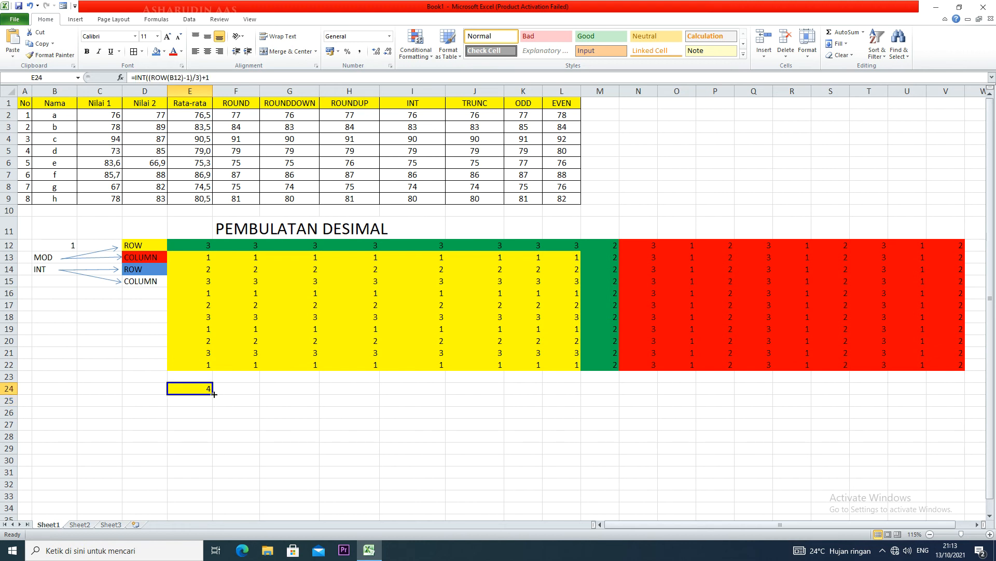
drag(214, 394, 569, 393)
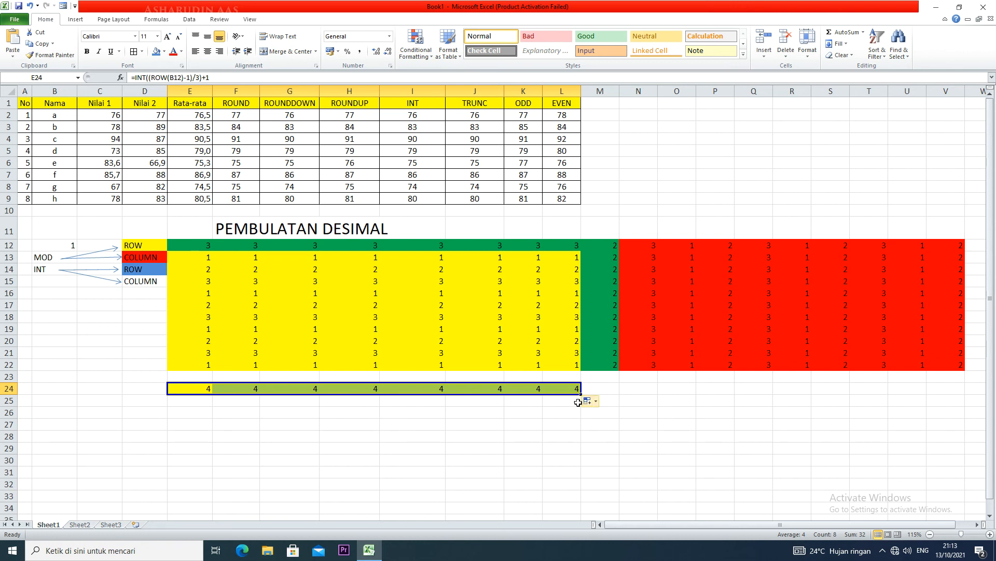
ctrl+scroll(551, 441, down, 2)
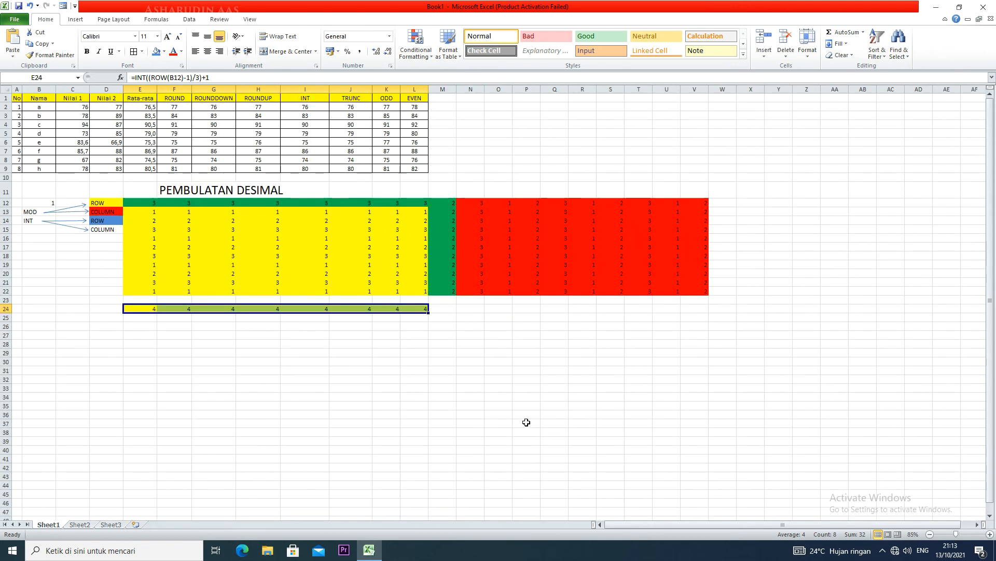
ctrl+scroll(540, 427, up, 1)
drag(503, 354, 492, 510)
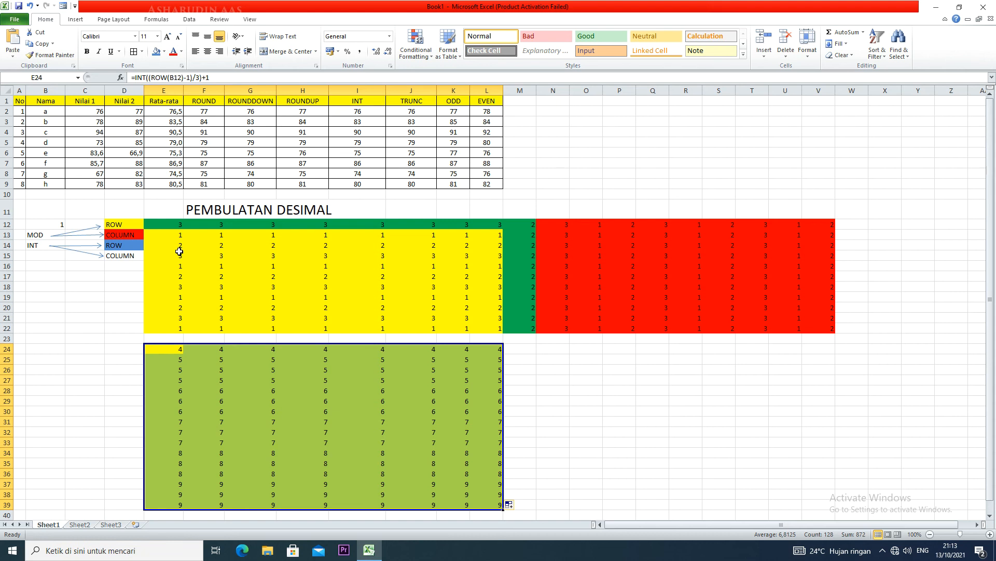
Step: Inspect the copied INT formulas down column E to see how the results group by three rows
click(177, 371)
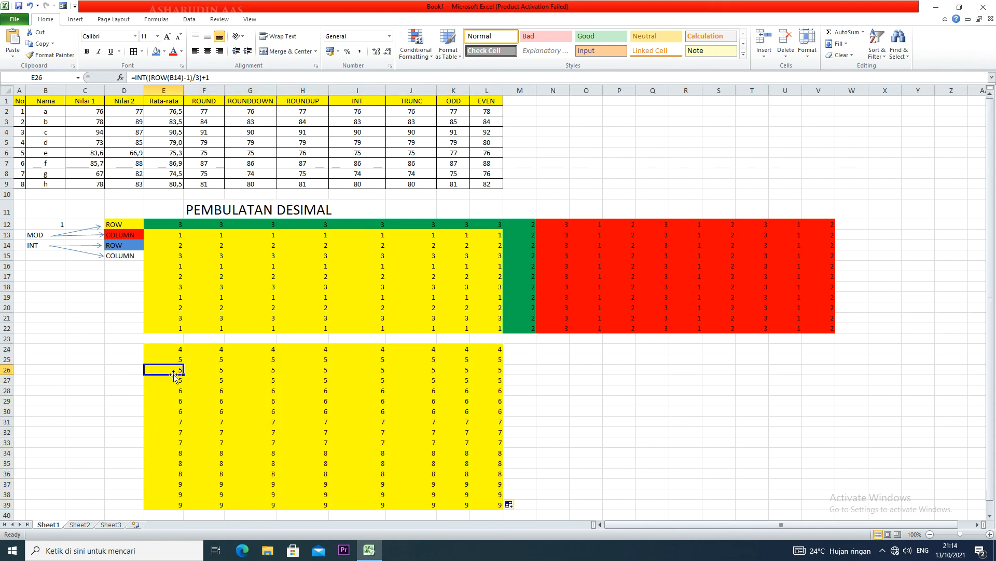
click(170, 379)
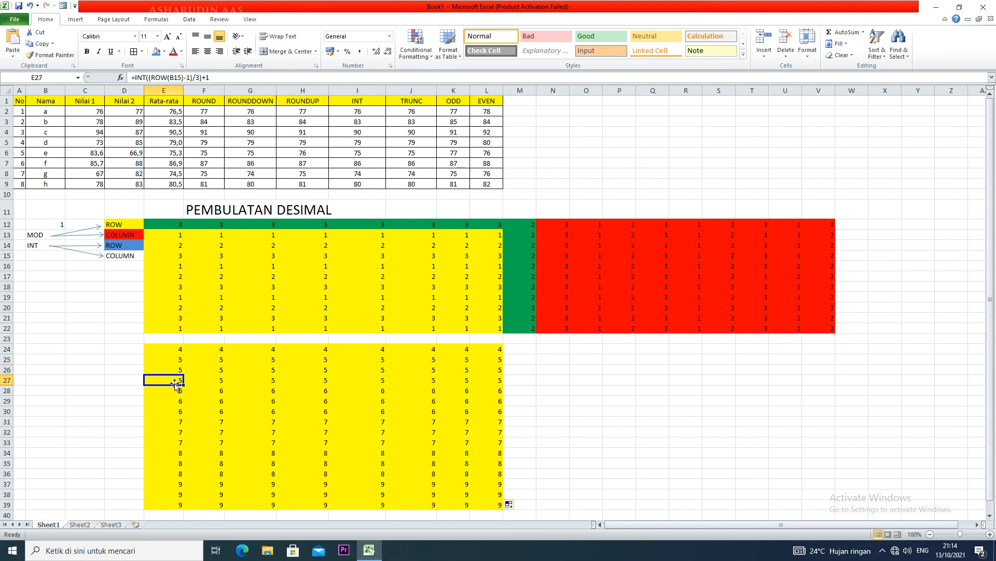
click(182, 431)
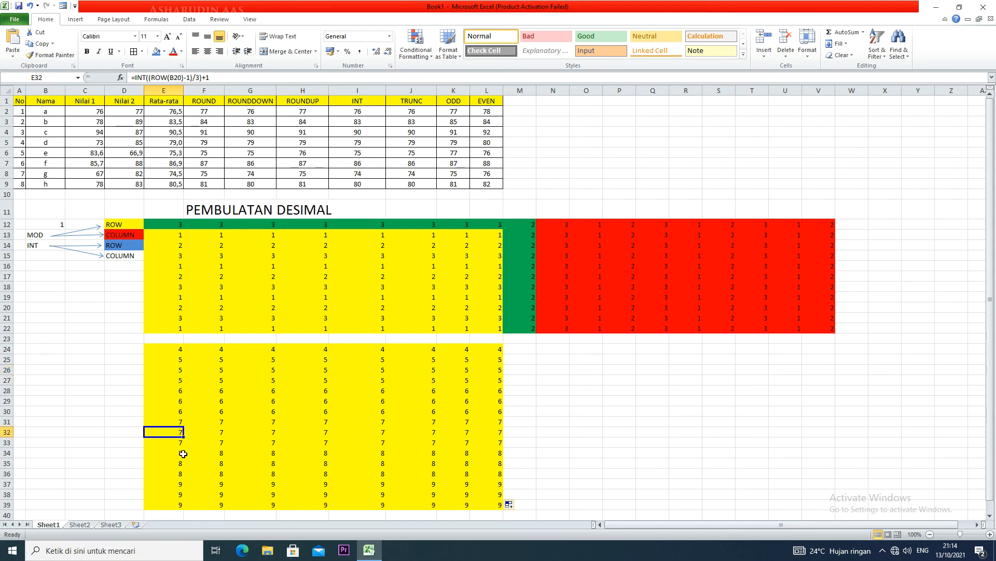
click(184, 464)
click(182, 492)
click(179, 436)
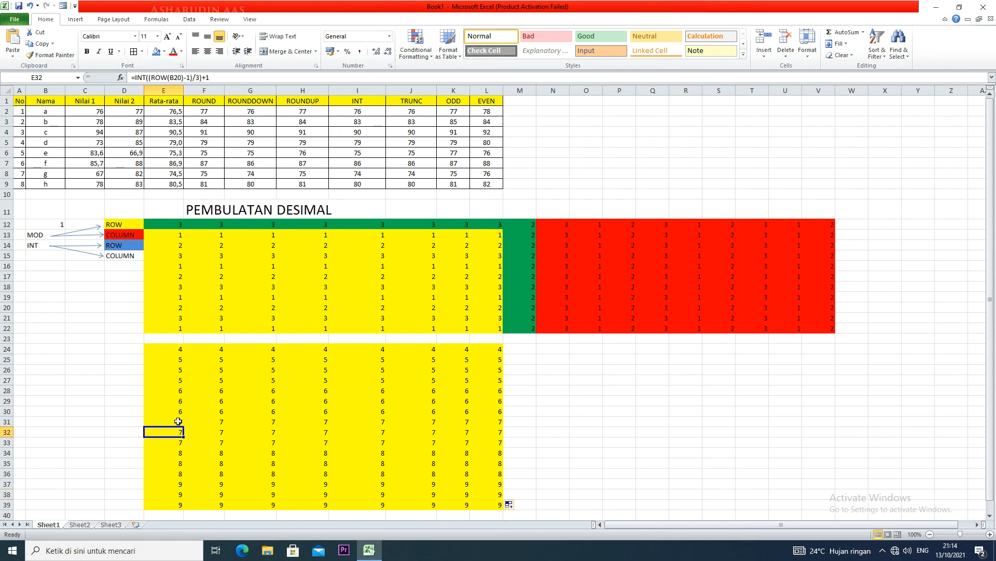
click(168, 387)
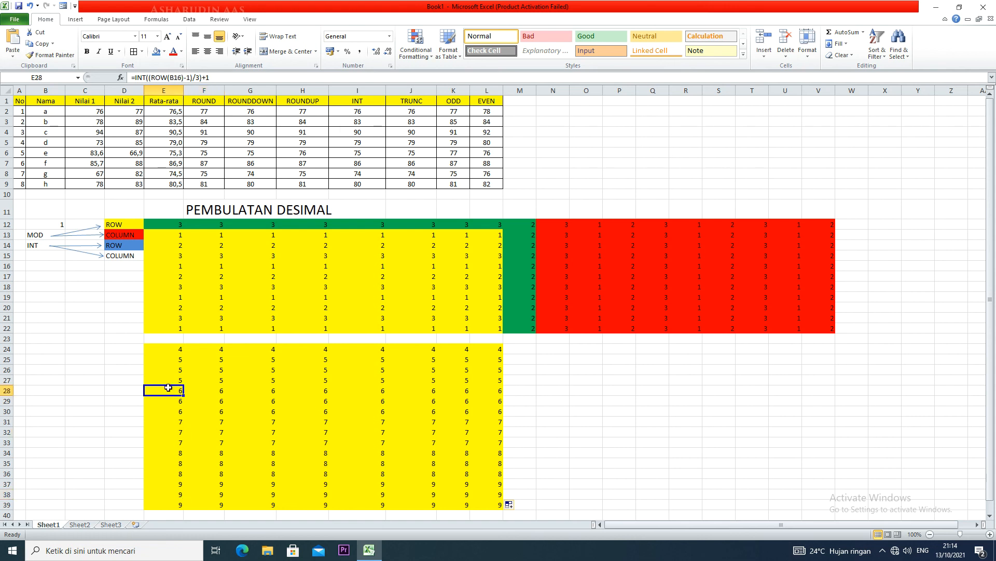
Step: Change the divisor in the E24 INT formula to 4
click(168, 352)
key(ctrl+Down)
click(168, 352)
double_click(168, 352)
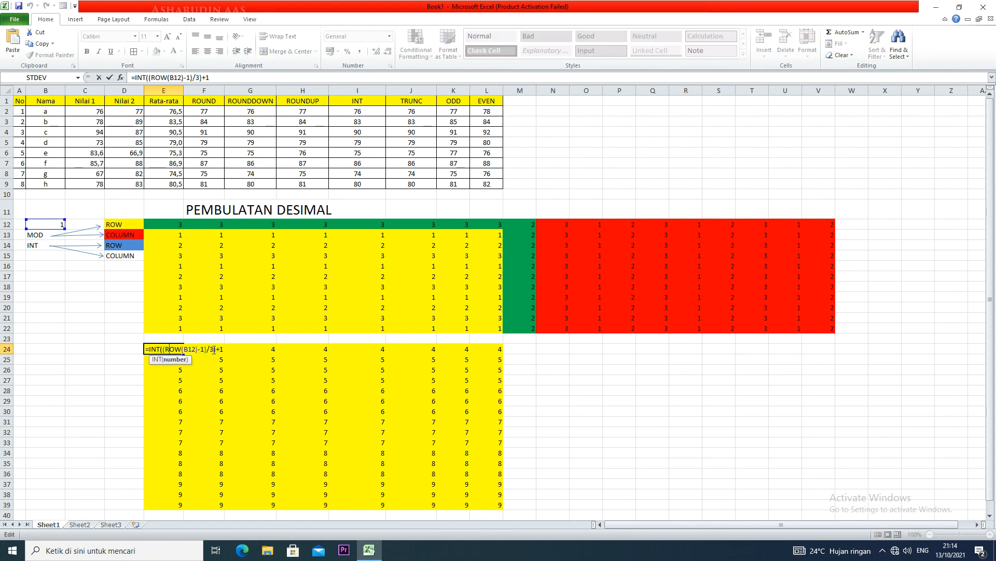
drag(214, 350, 210, 351)
text(4)
key(Return)
Step: Copy the updated E24 formula down to row 39 and across to column L
click(174, 349)
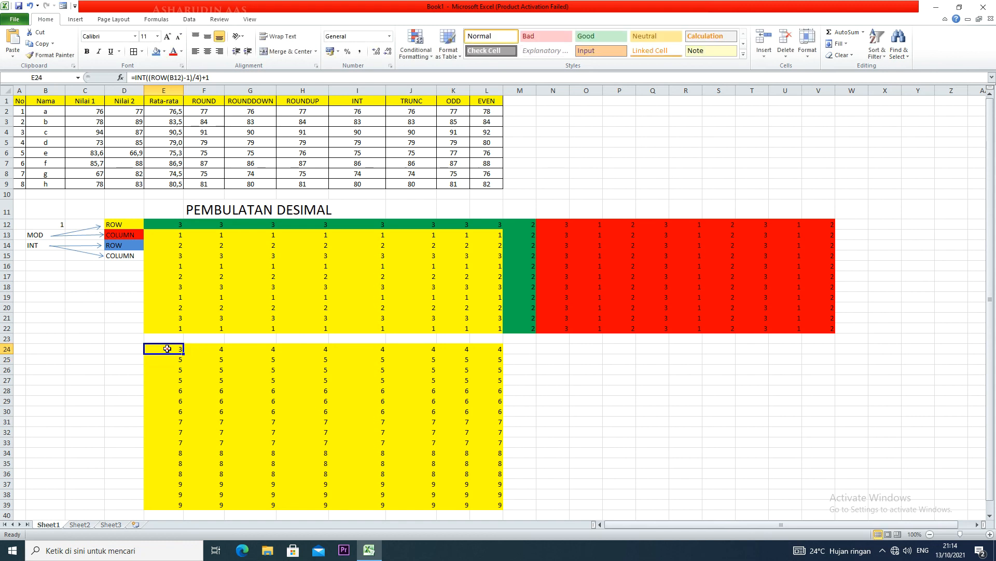
drag(185, 355, 196, 506)
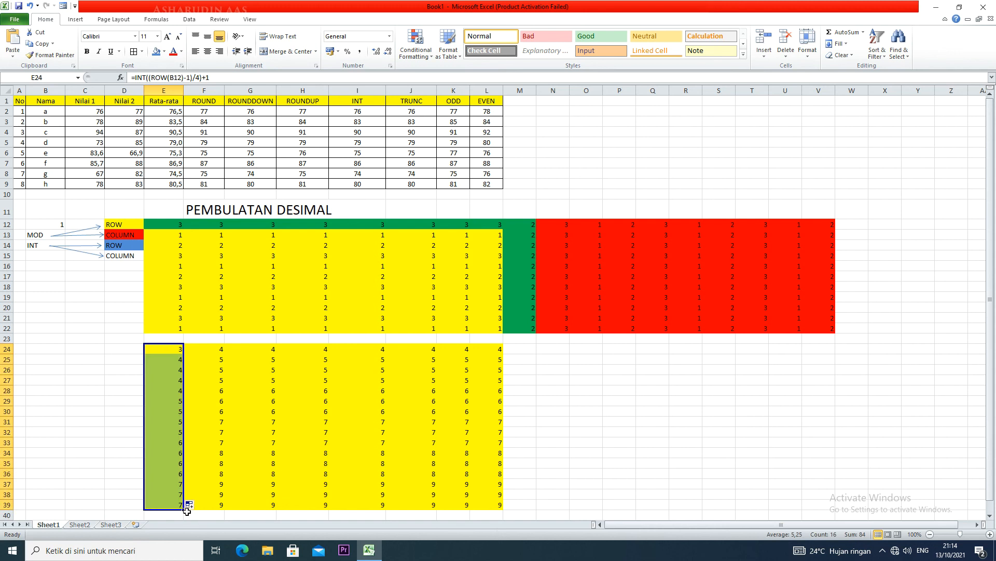
drag(187, 506, 494, 497)
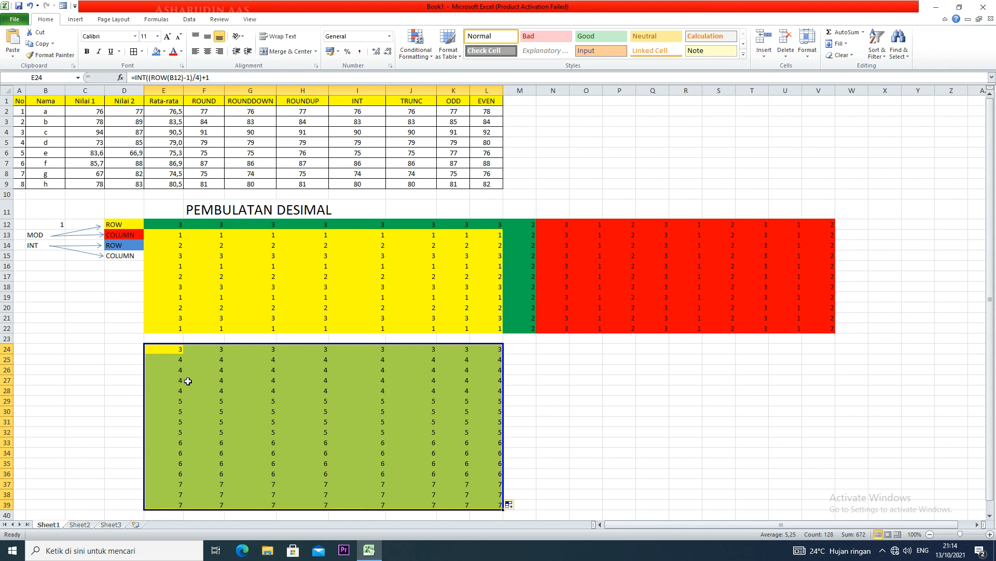
Step: Set the divisor in the E24 INT formula to 5 and refill the block E24:L39 with it
double_click(174, 348)
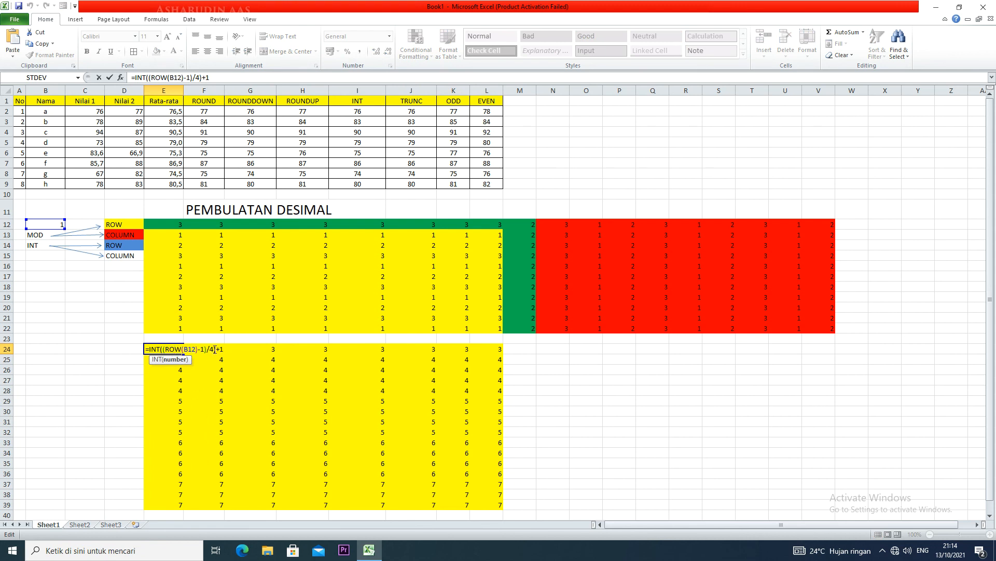
text(5)
key(Return)
click(170, 348)
drag(183, 355, 505, 500)
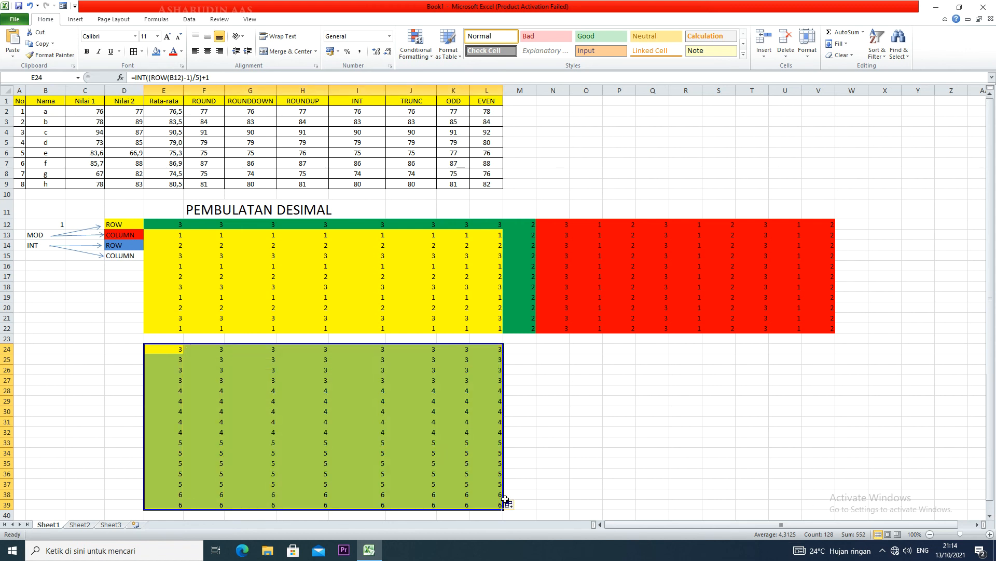
Step: Examine how the INT results repeat down column E and across the block through L39
click(173, 420)
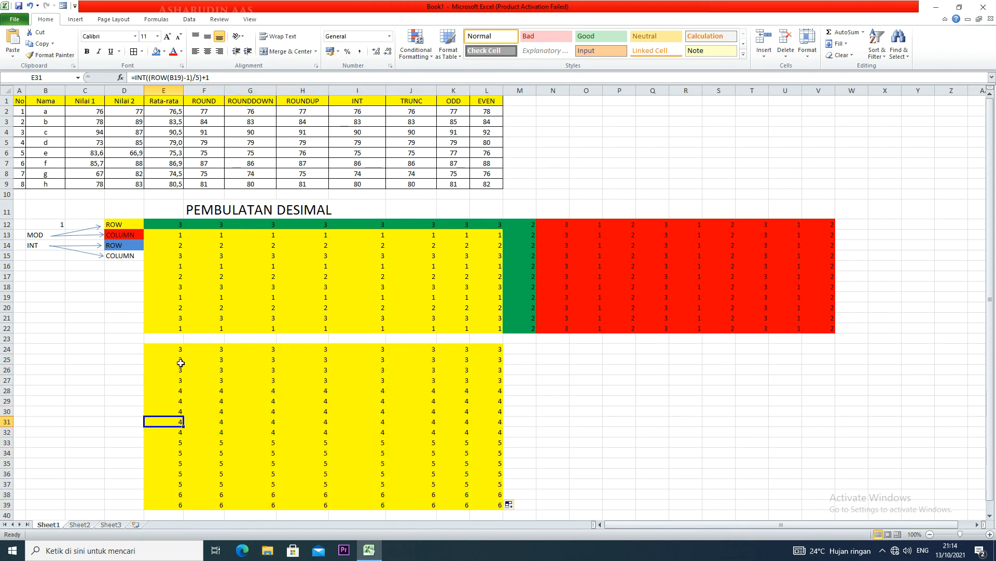
click(180, 390)
click(181, 401)
click(179, 411)
click(179, 422)
click(178, 431)
click(177, 443)
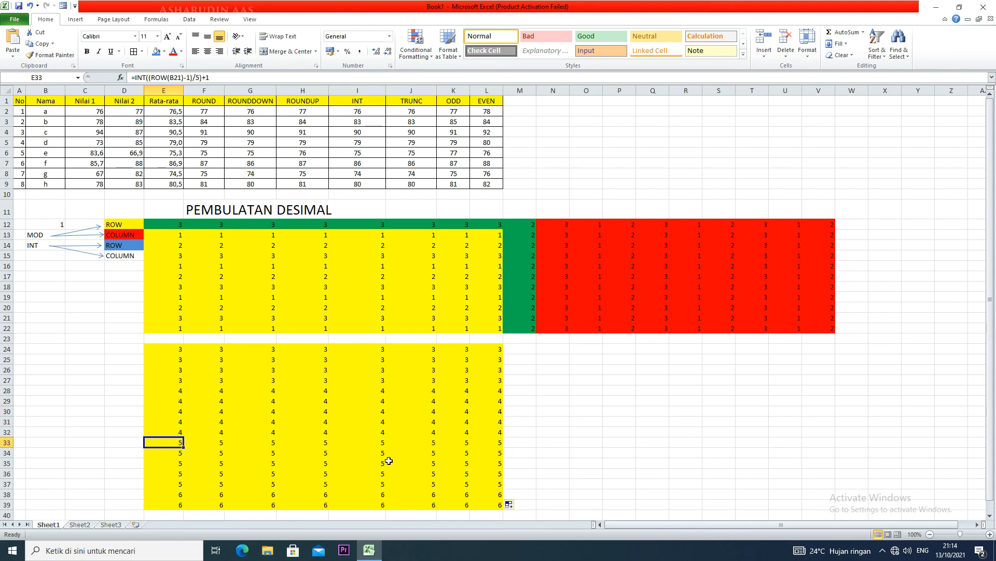
scroll(387, 459, down, 1)
click(483, 465)
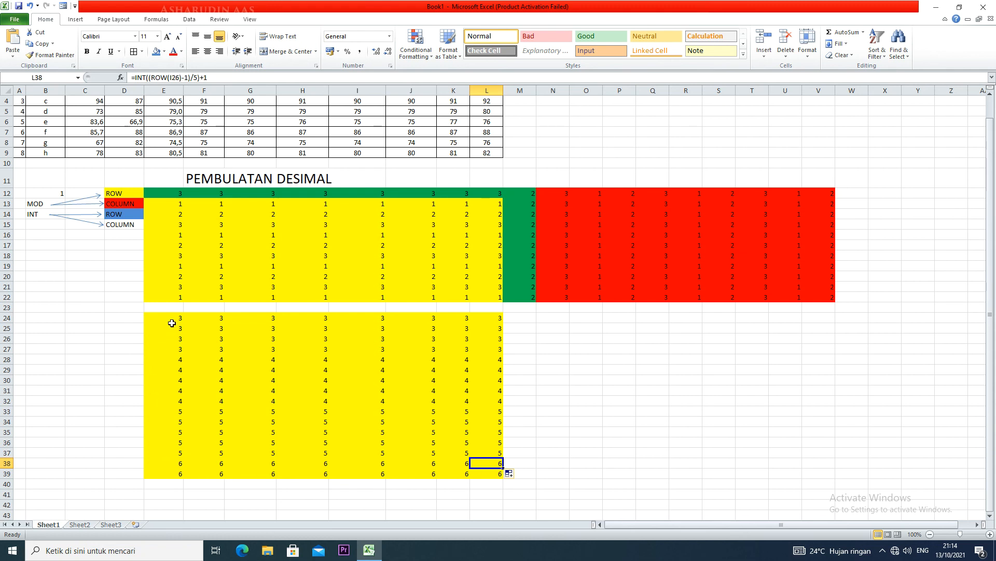
drag(156, 318, 487, 475)
click(467, 464)
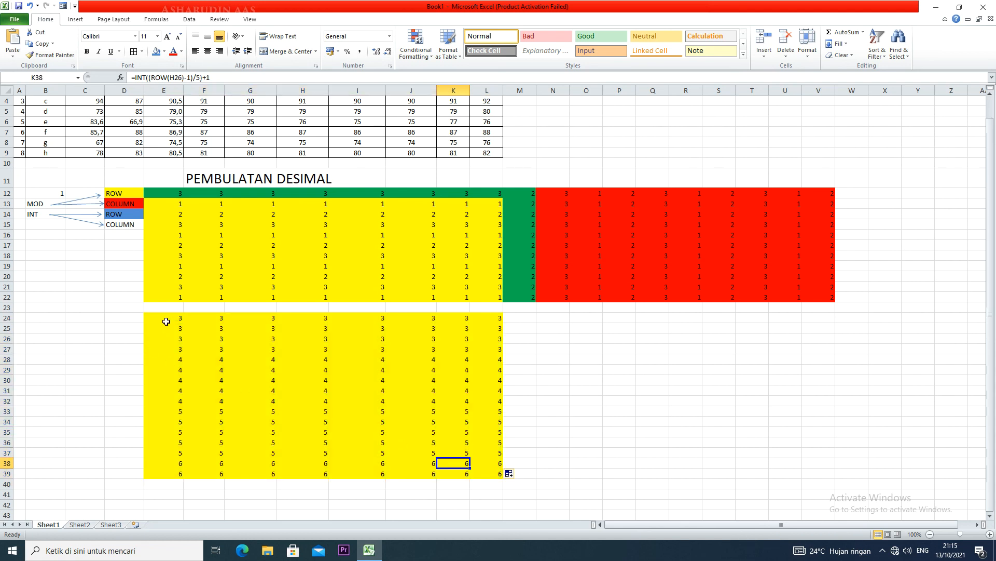
Step: Shade E24:L24 with the same blue fill as the INT ROW label
drag(166, 318, 503, 322)
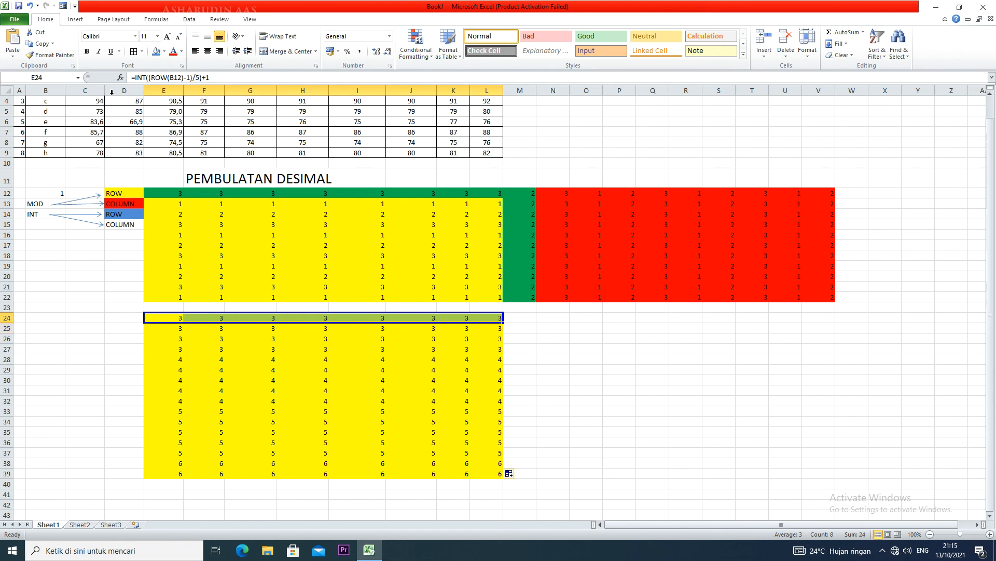
click(156, 51)
click(555, 362)
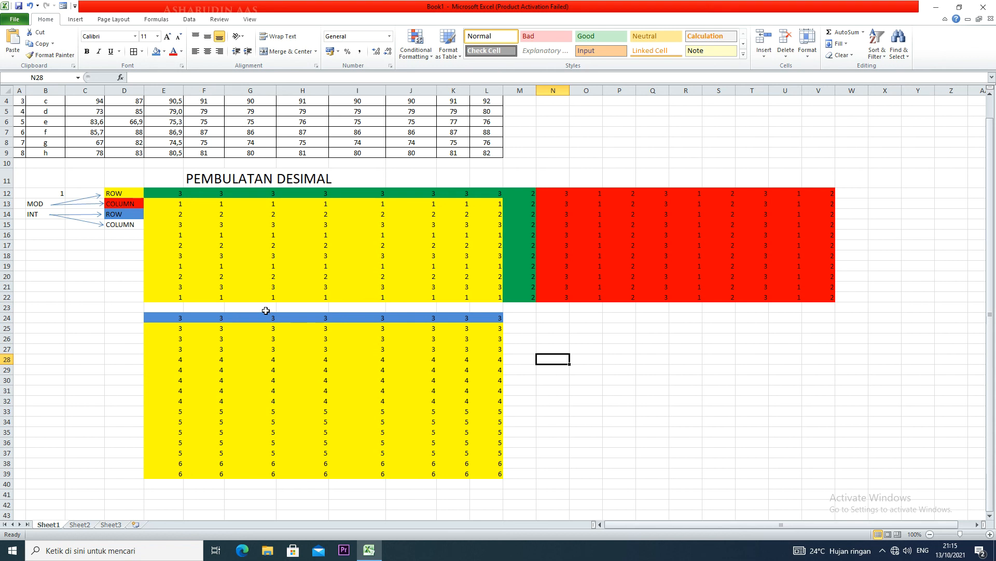
Step: Shade the INT COLUMN label in D15 with the standard light blue fill
click(522, 321)
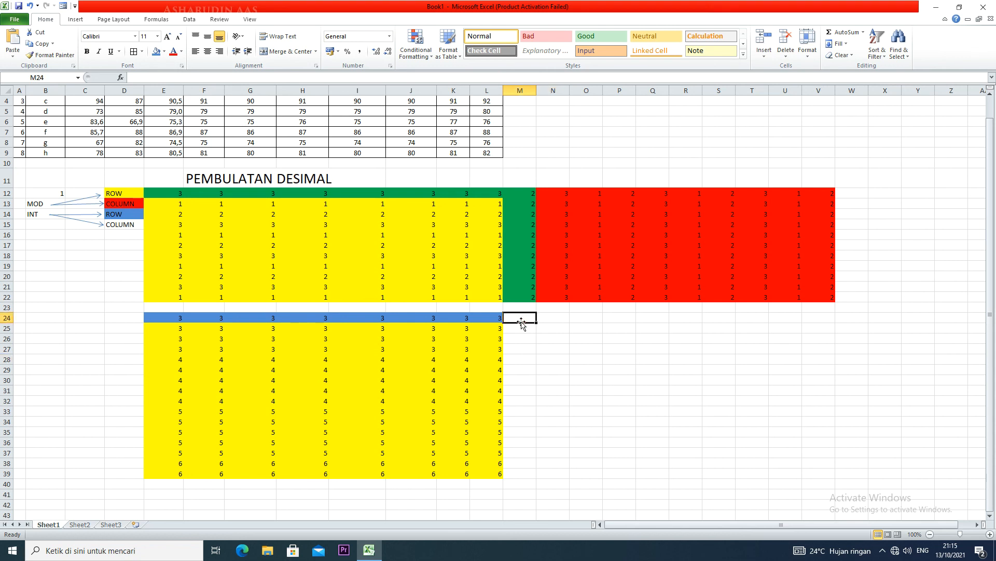
click(119, 234)
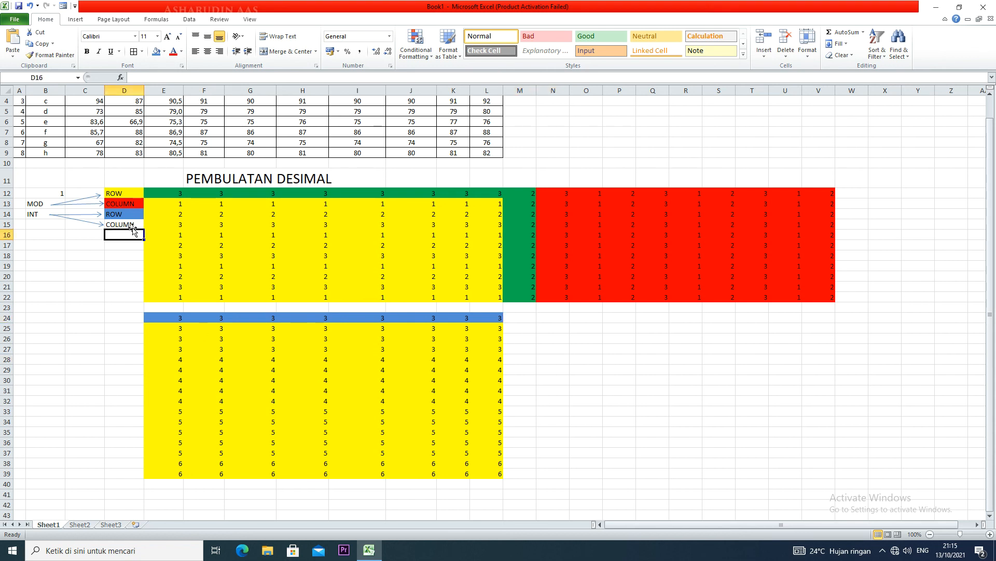
click(132, 223)
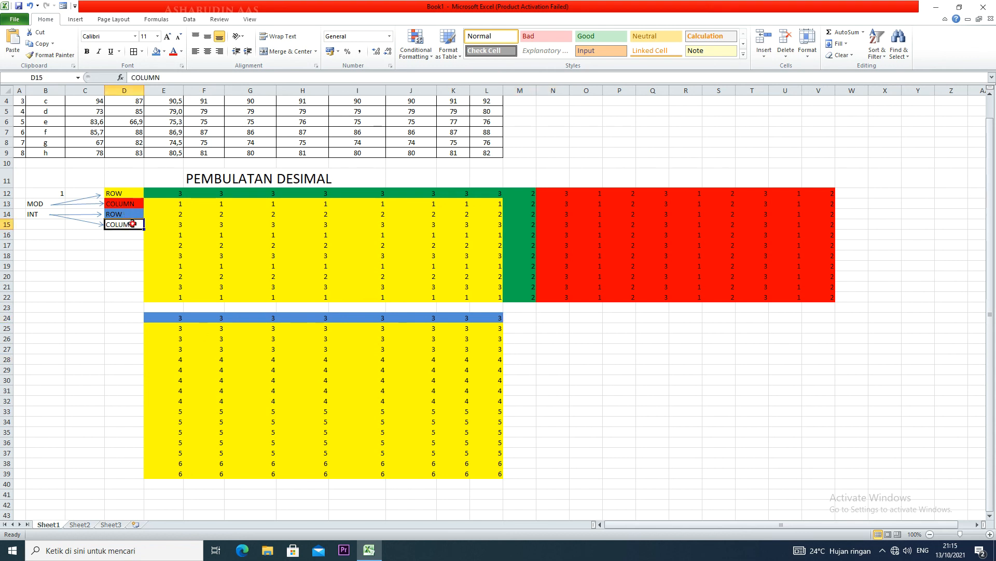
click(164, 52)
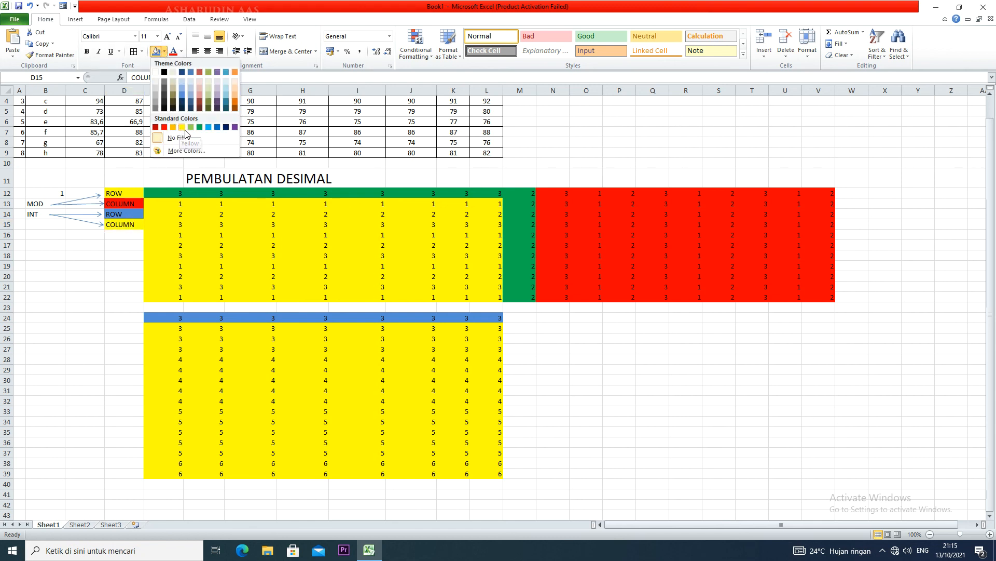
click(209, 127)
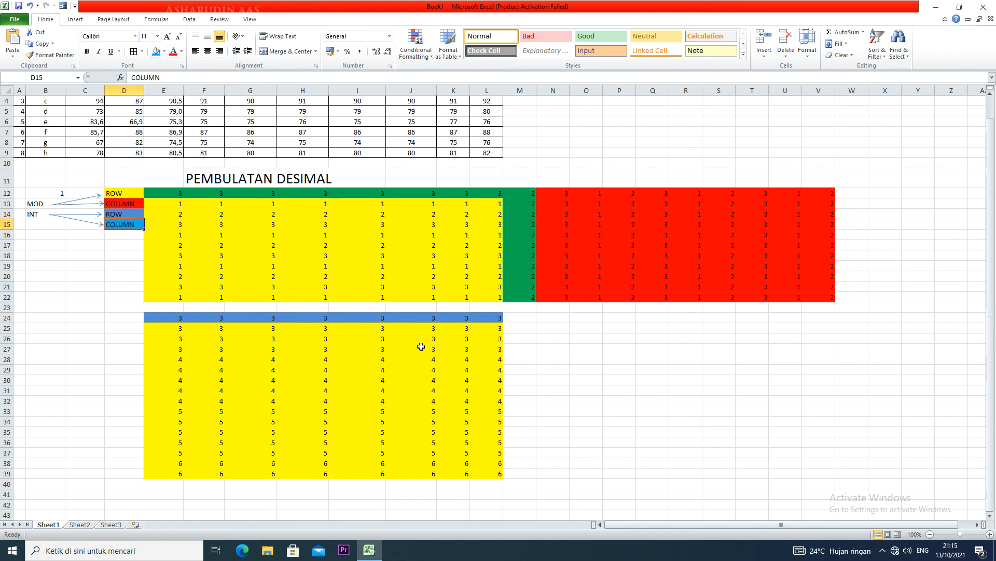
Step: Fill the INT ROW formula from E24 across the block E24:M41 and shade the whole block theme blue
click(528, 320)
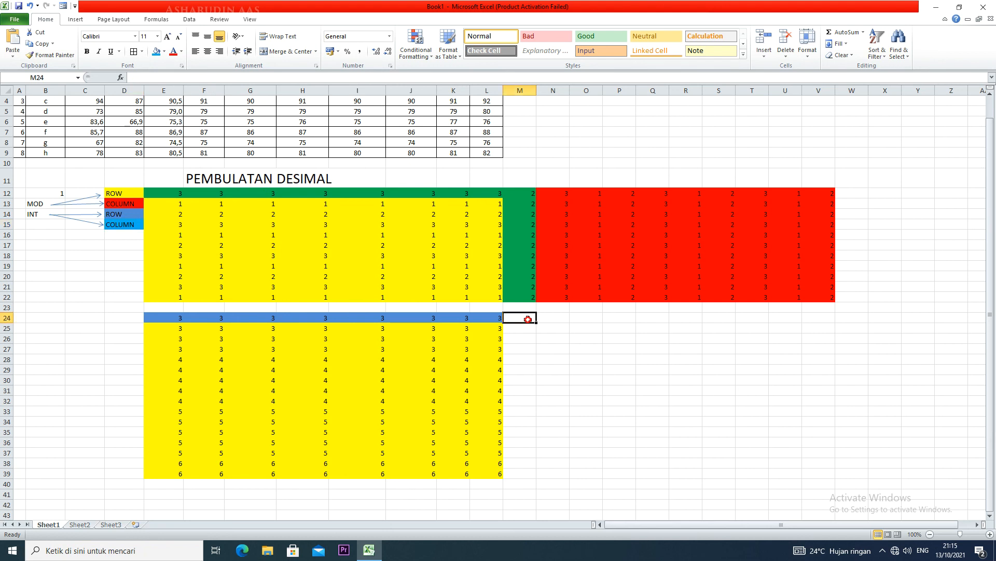
click(485, 319)
click(157, 318)
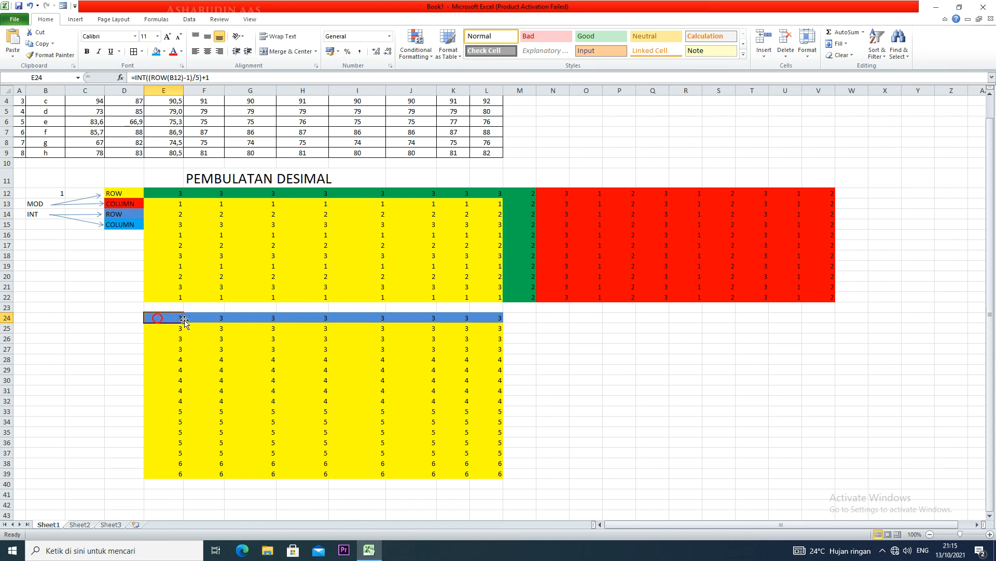
drag(184, 322, 533, 504)
click(508, 432)
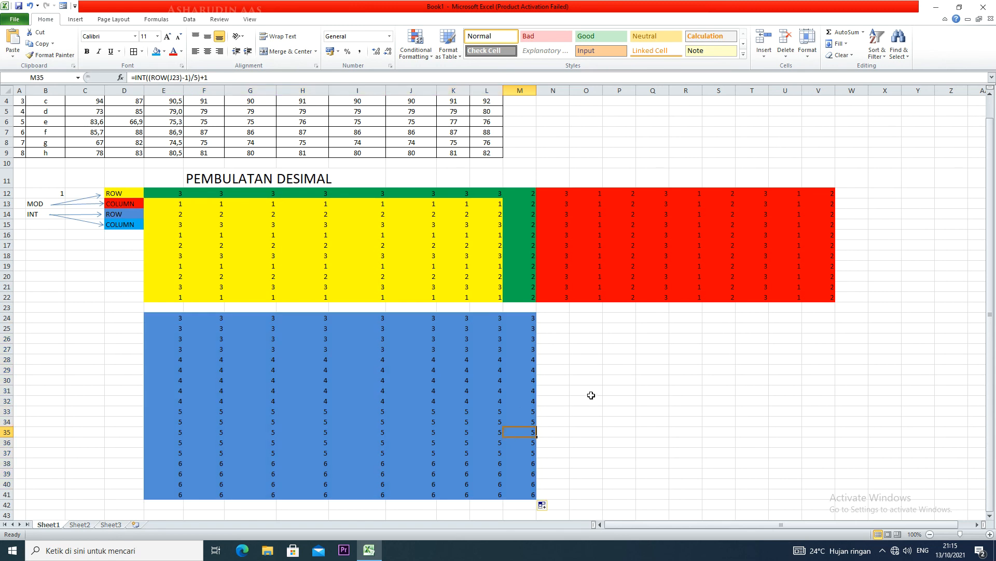
drag(151, 322, 508, 491)
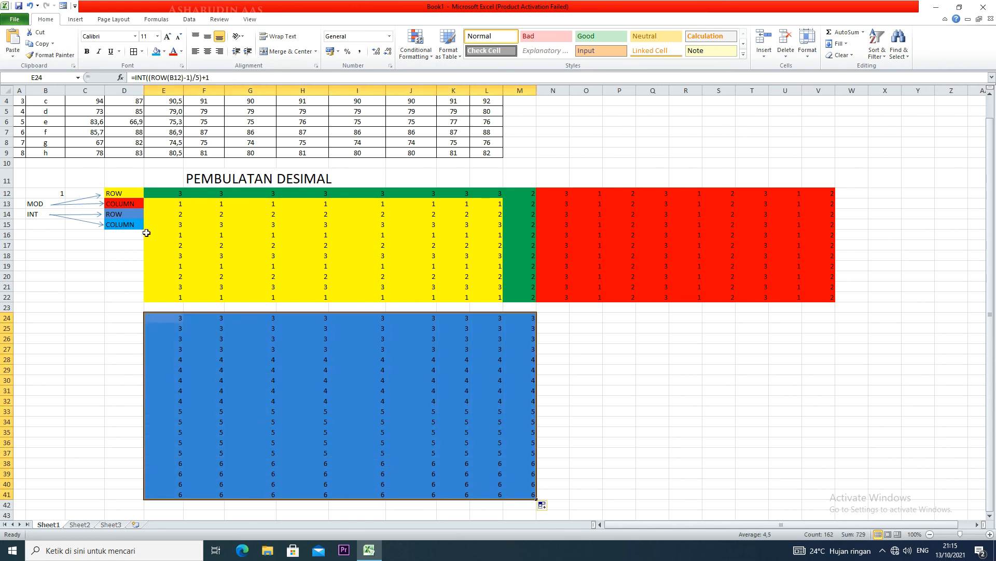
click(164, 52)
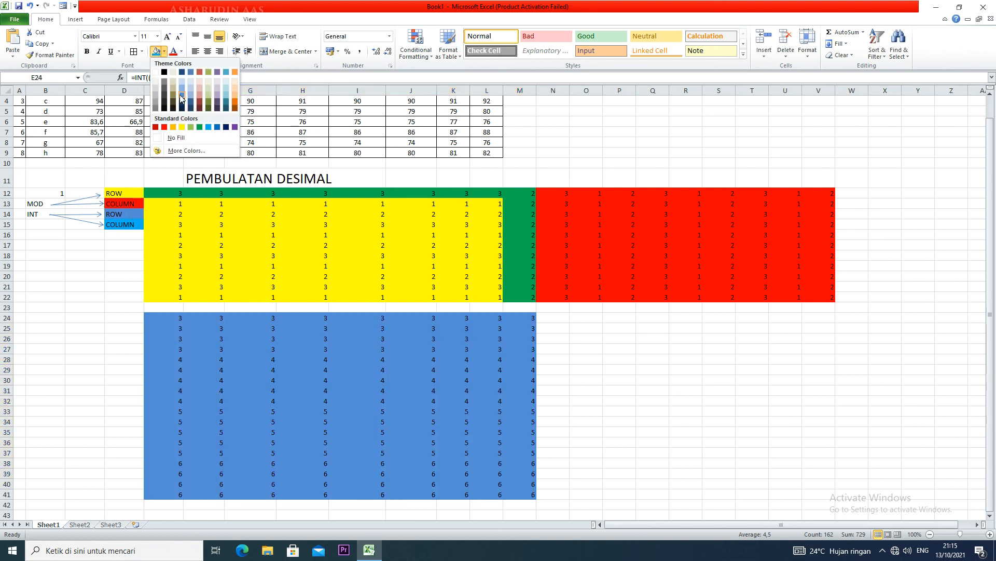
click(181, 105)
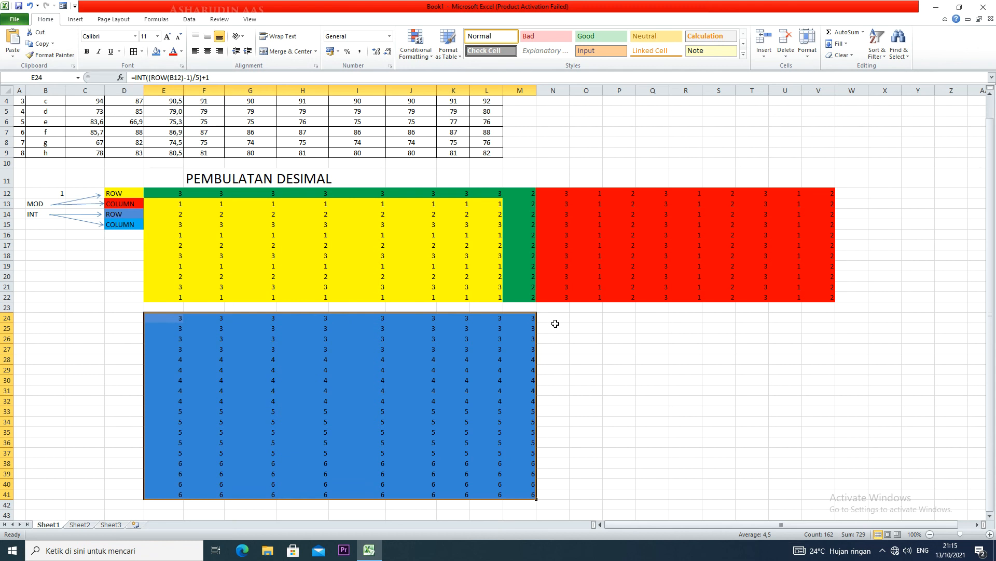
Step: Enter the formula =INT((COLUMN(B12)-1)/3)+1 in cell N24
click(556, 325)
click(559, 318)
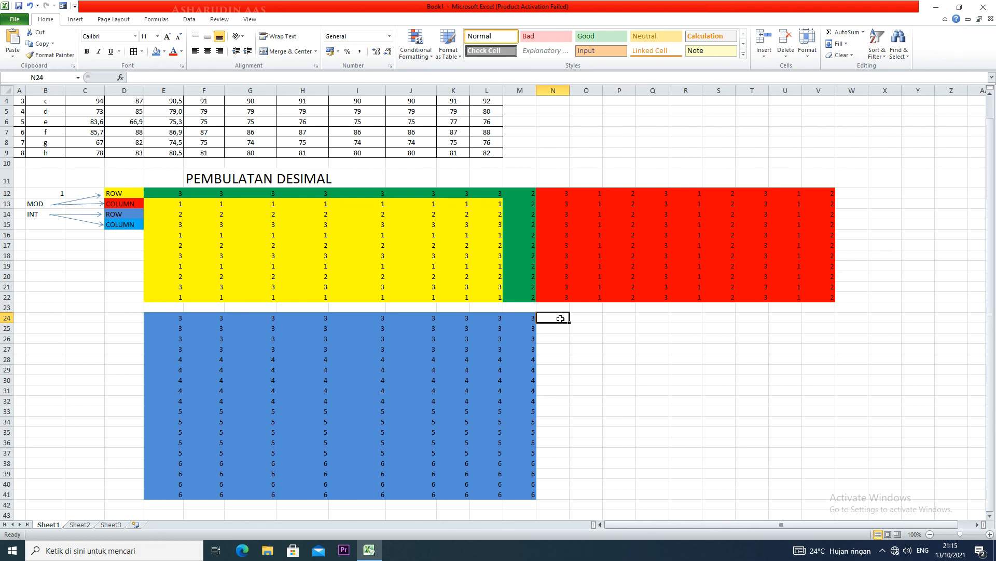
text(=INT()
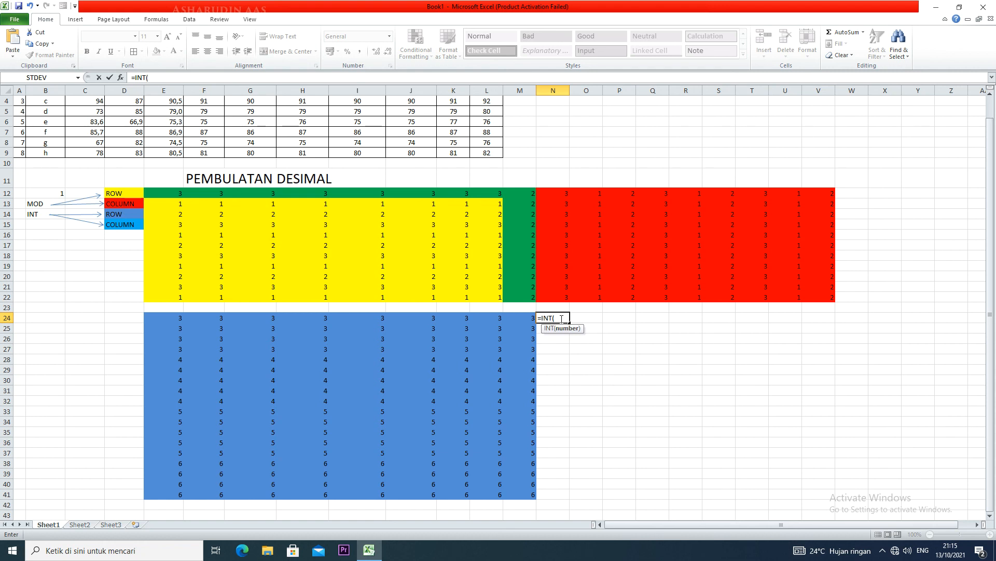
text((COLUMN)
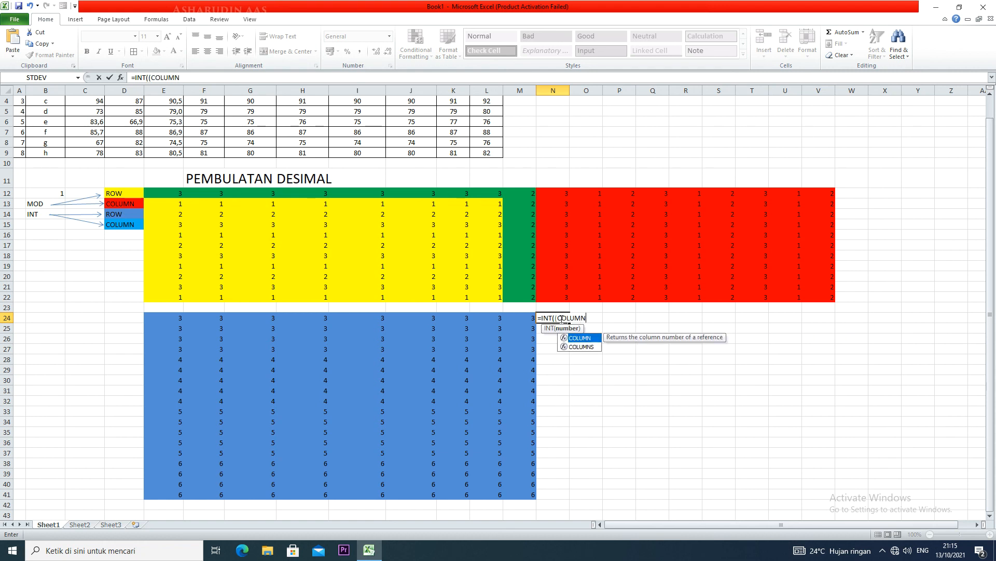
text(()
click(44, 194)
text()-1)
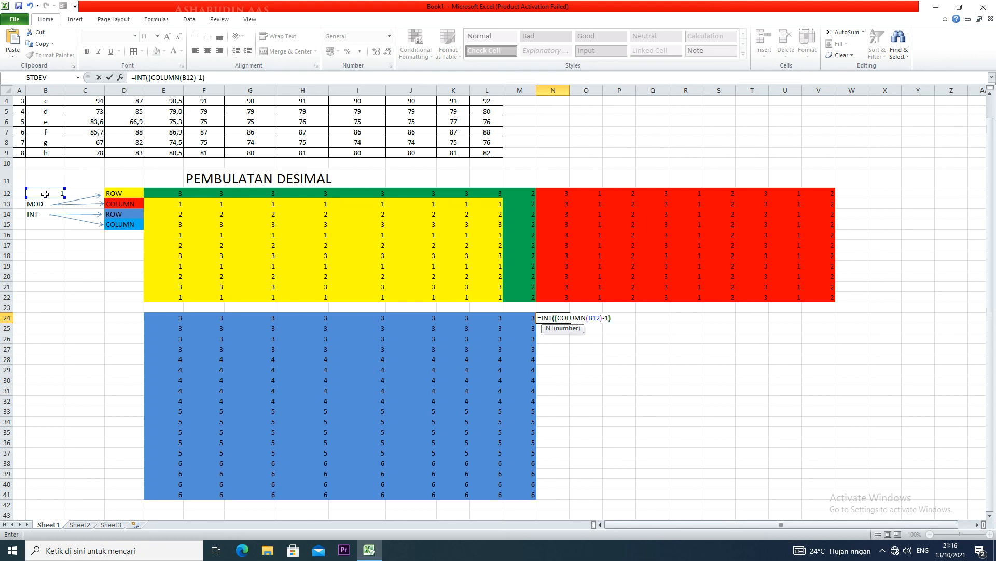
text(/3))
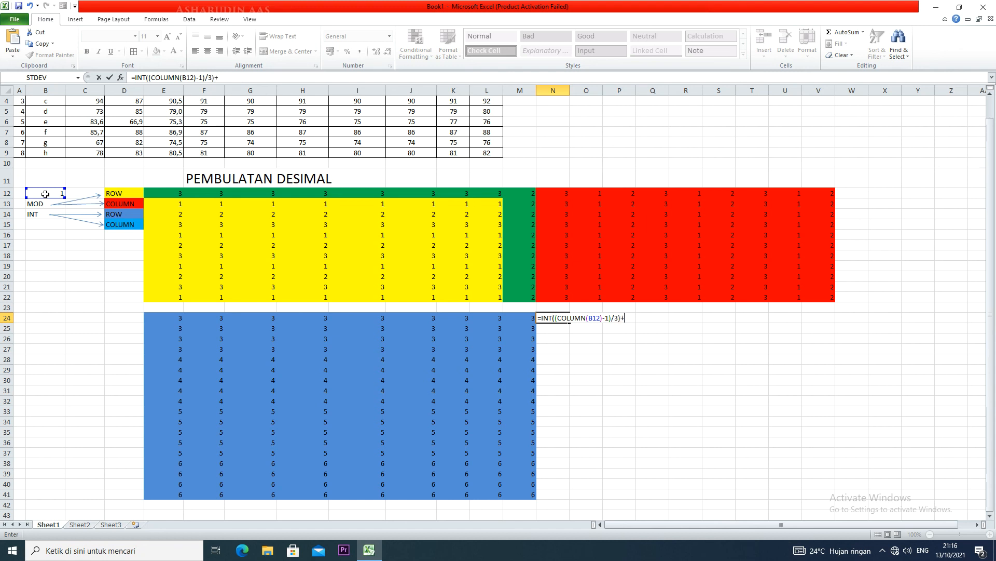
text(+1)
key(Return)
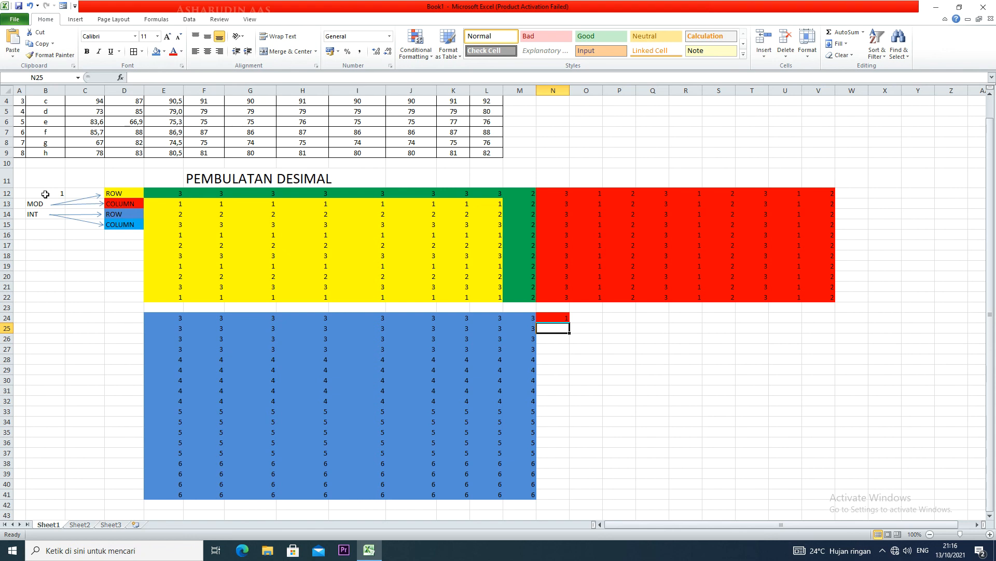
Step: Shade the first row of the INT ROW block, E24:M24, with the standard yellow fill
click(556, 317)
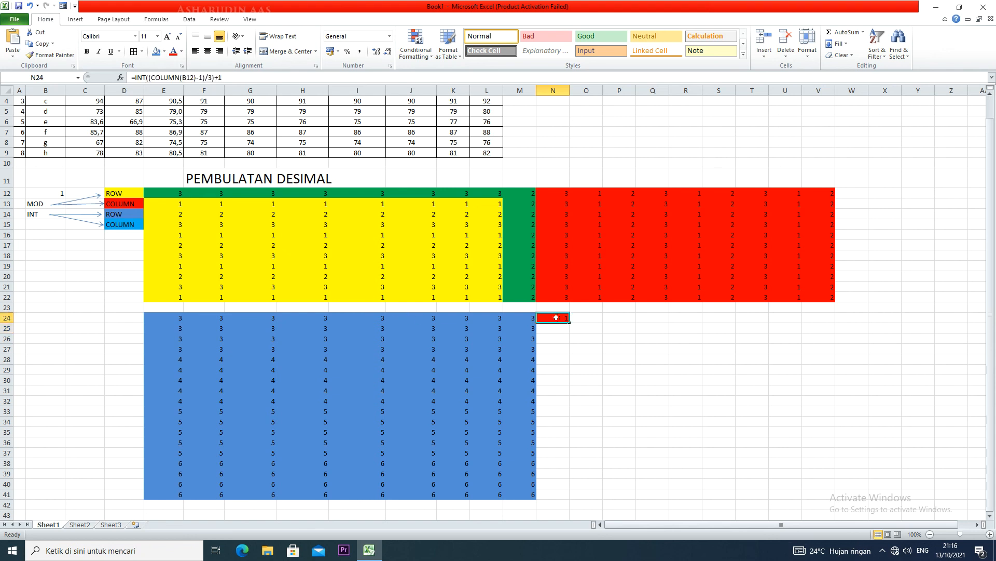
click(325, 336)
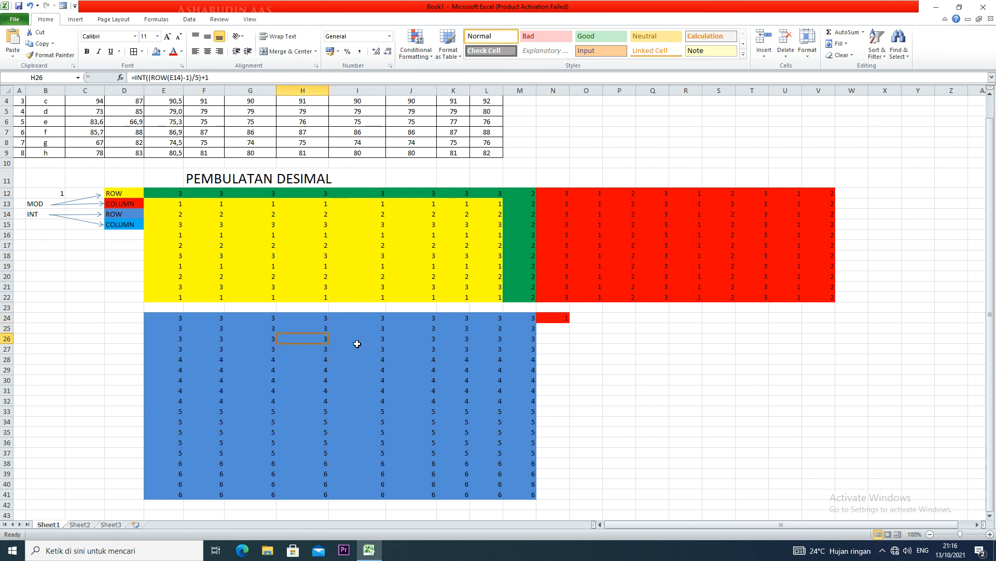
drag(173, 318, 528, 318)
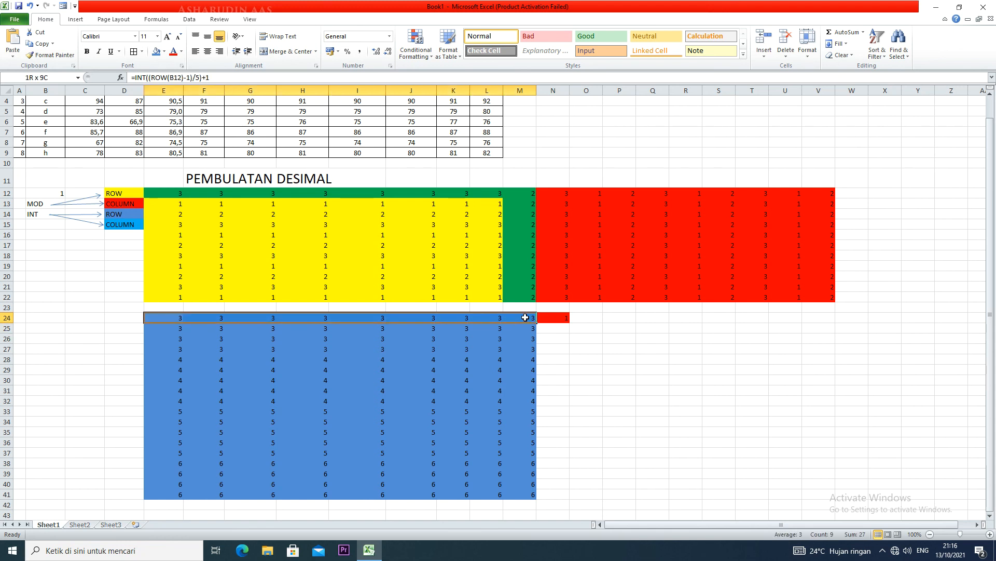
click(164, 51)
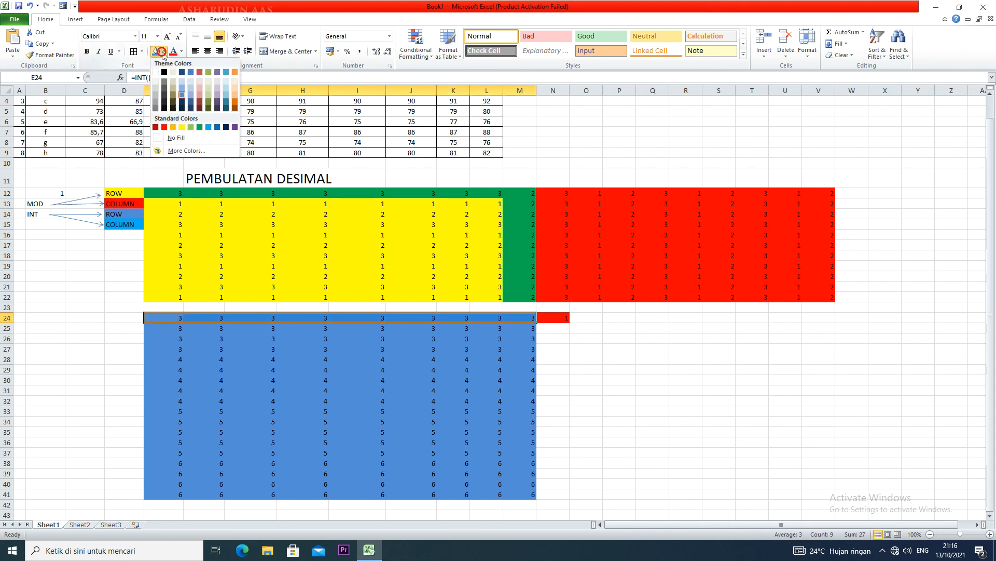
click(181, 129)
Step: Fill the INT COLUMN formula from N24 down to row 41 and across to column Z
click(565, 319)
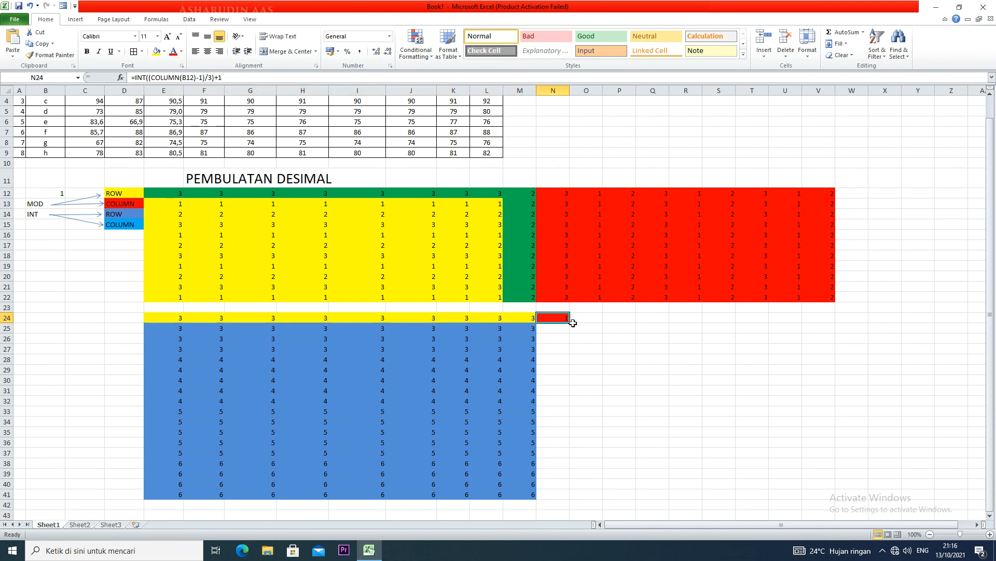
drag(571, 324, 572, 500)
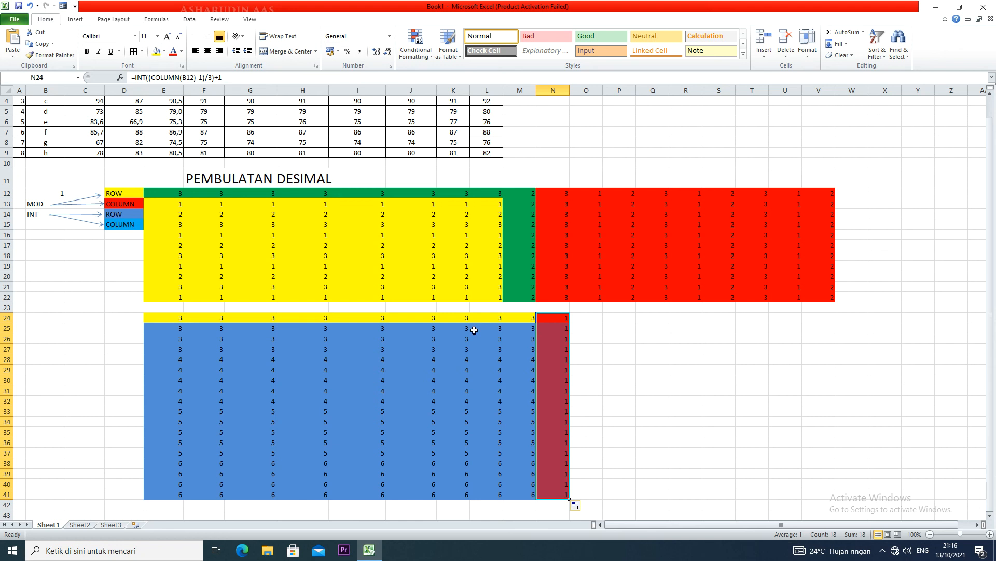
drag(569, 499, 964, 488)
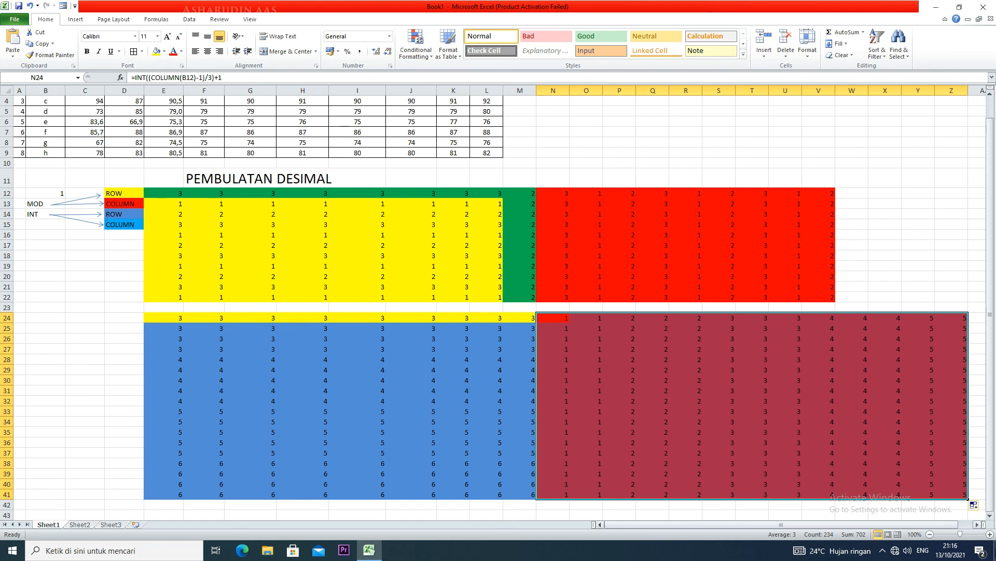
Step: Shade the first column of the INT COLUMN block, N24:N41, with the same yellow fill
drag(552, 318, 541, 490)
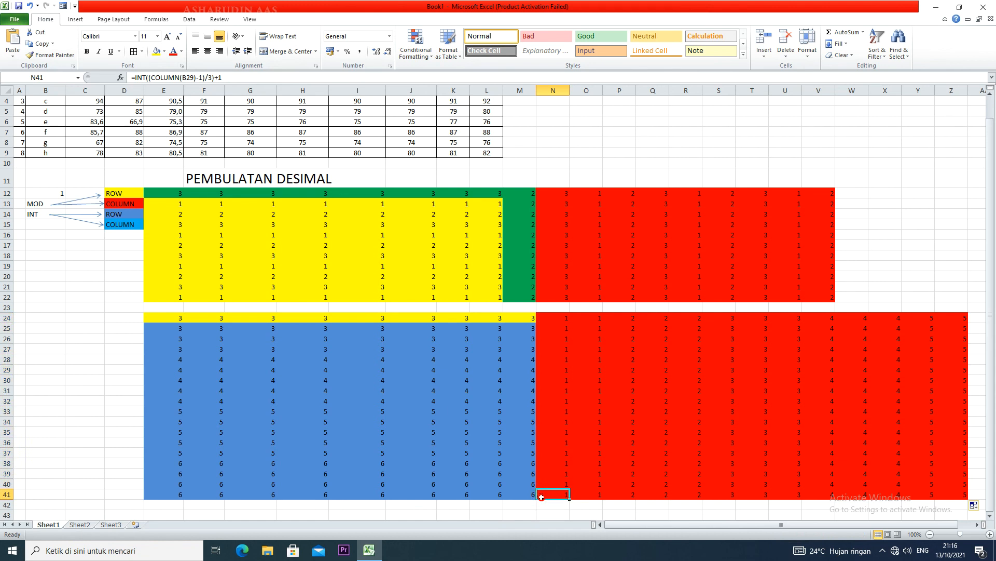
drag(558, 320, 545, 467)
drag(543, 474, 551, 321)
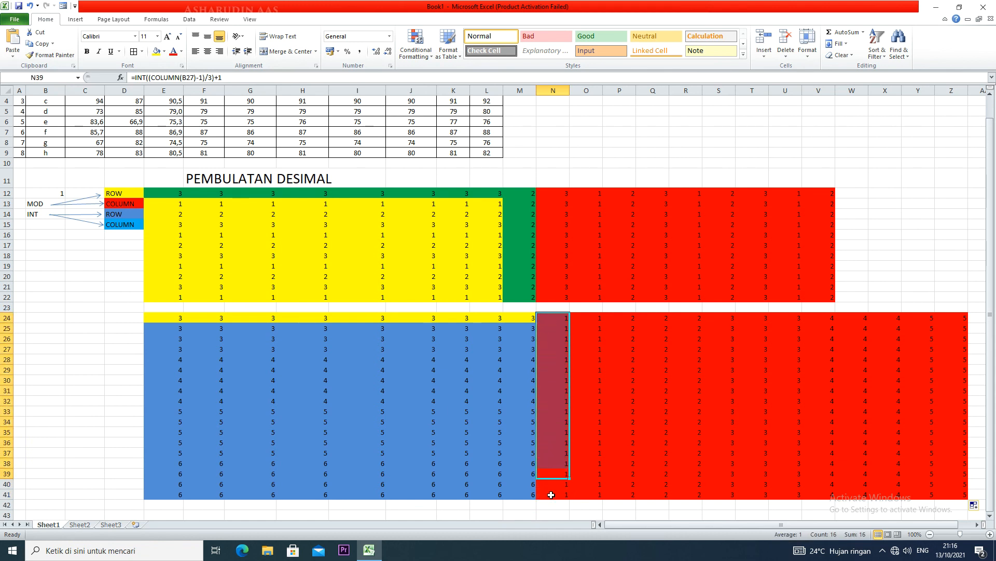
drag(551, 319, 544, 494)
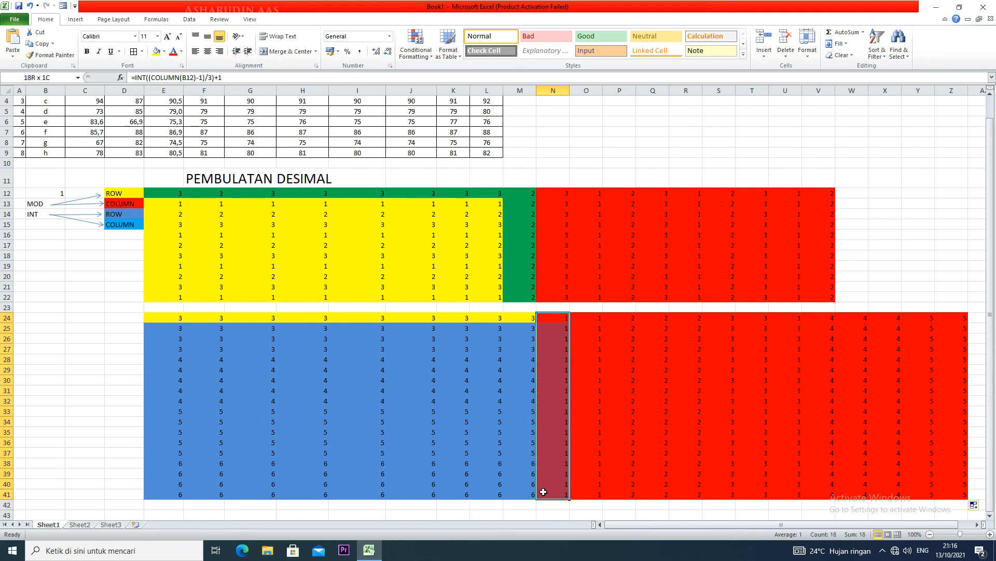
click(158, 52)
click(379, 349)
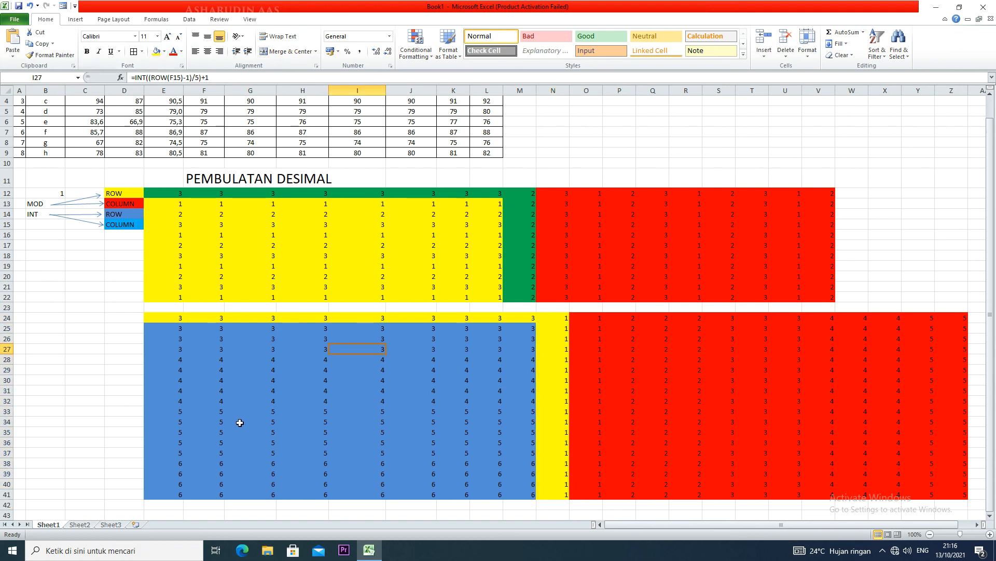
Step: Examine the finished rounding table together with the MOD and INT pattern blocks by ROW and COLUMN
click(117, 305)
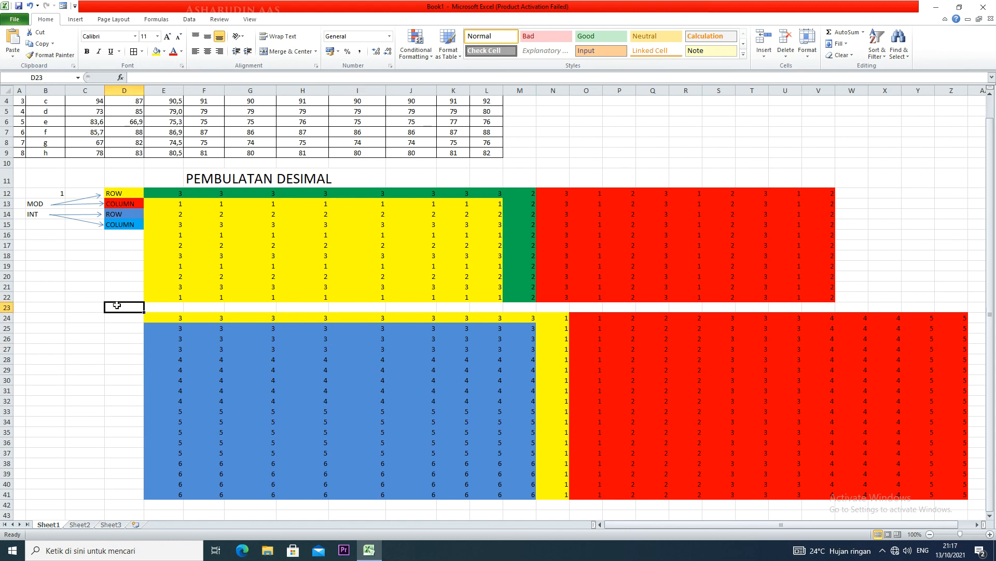
scroll(117, 306, up, 1)
scroll(117, 305, down, 2)
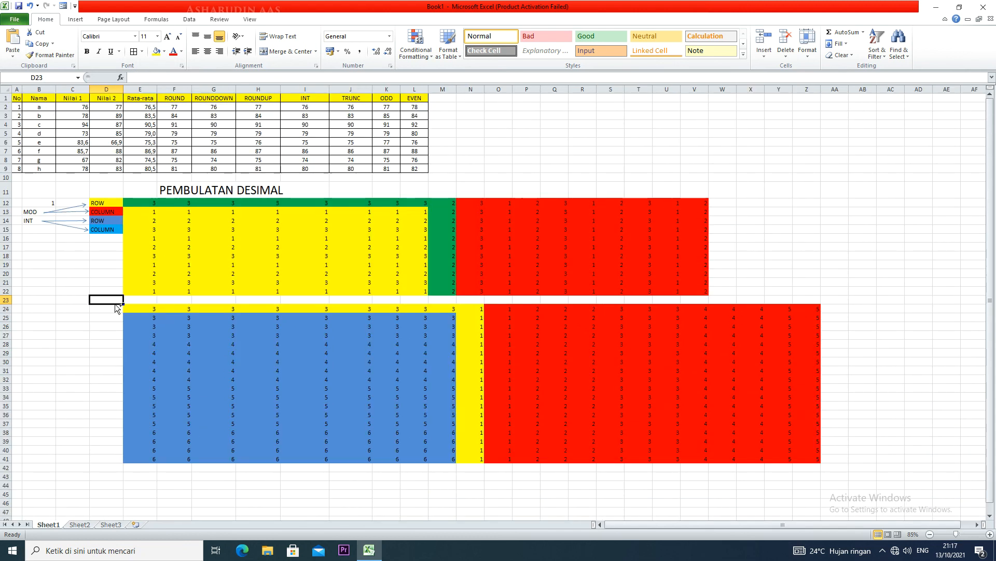
scroll(117, 307, up, 1)
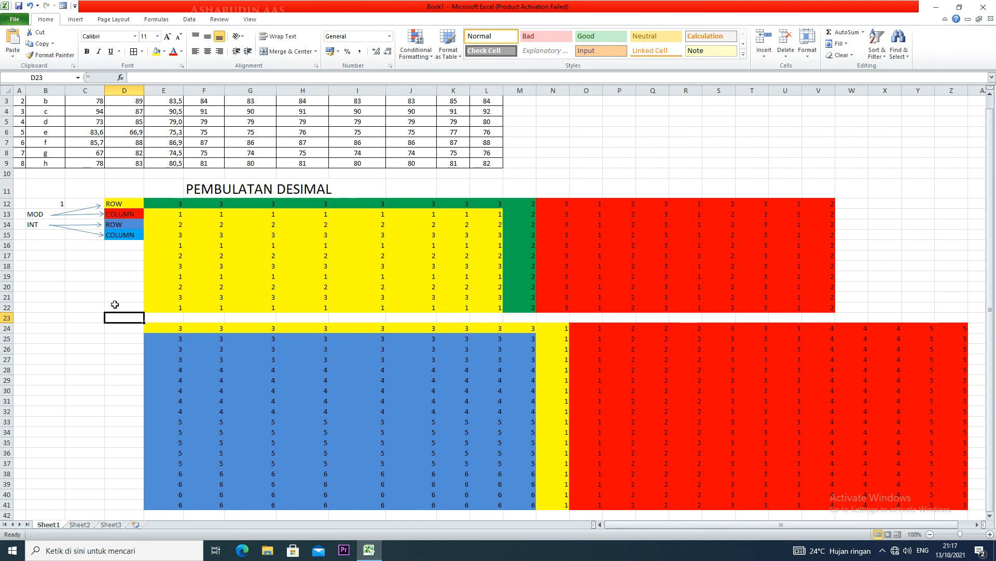
click(256, 483)
click(31, 319)
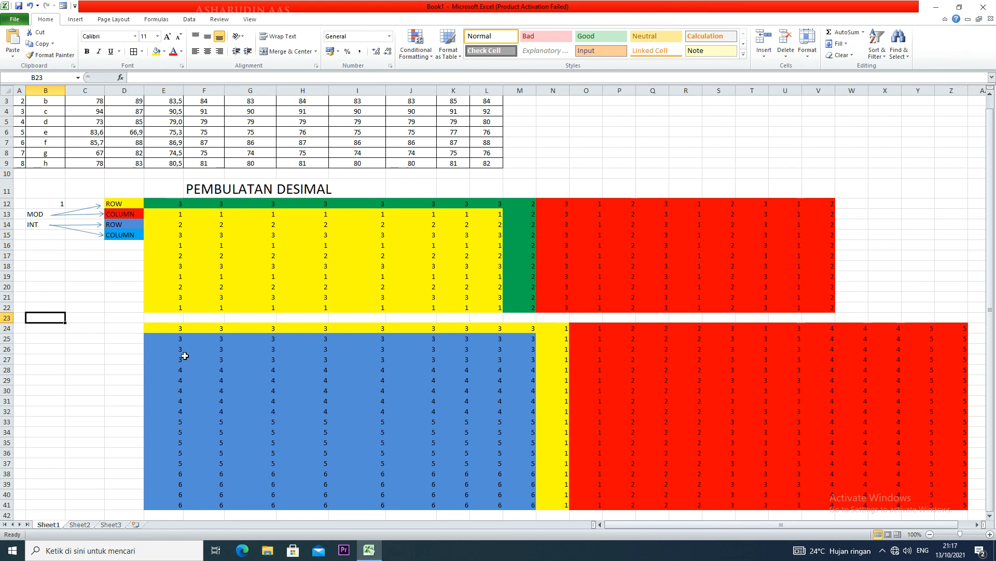
click(126, 347)
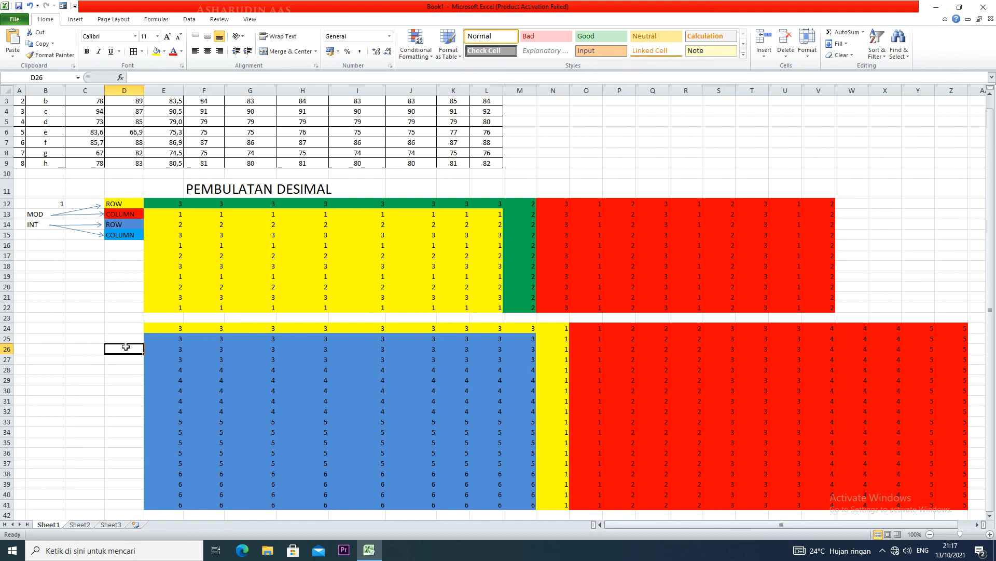
scroll(125, 347, up, 1)
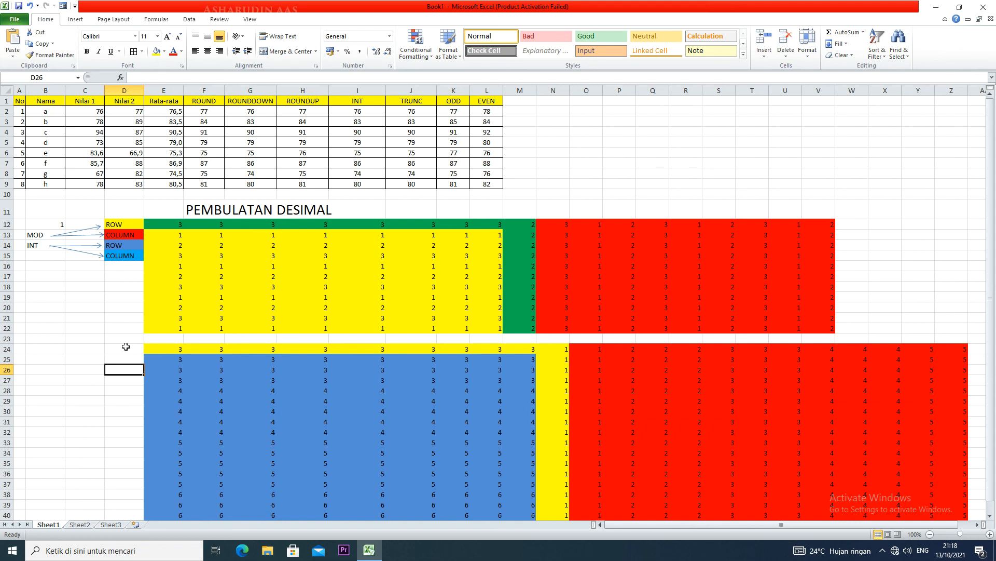
Step: Close the workbook
key(alt+F4)
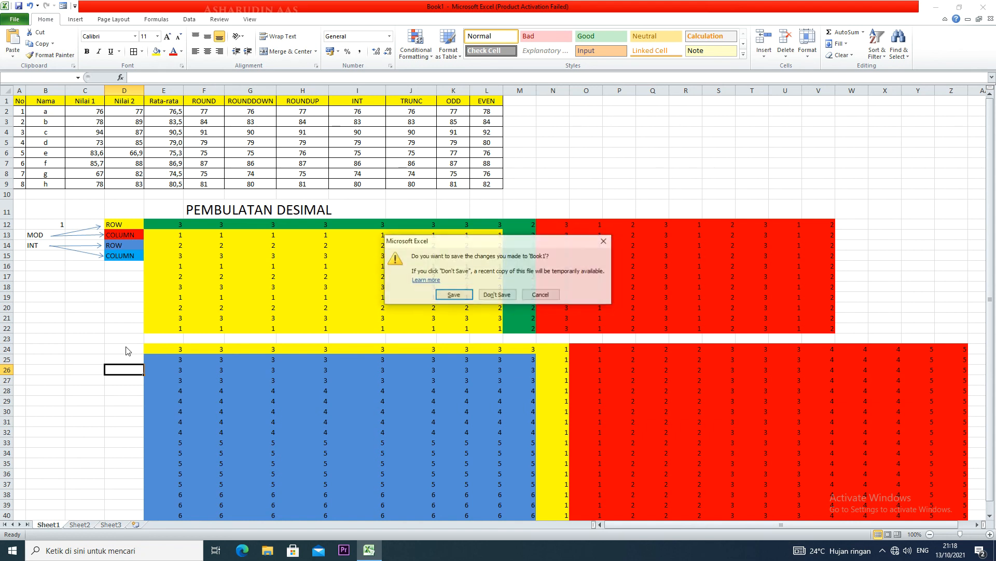